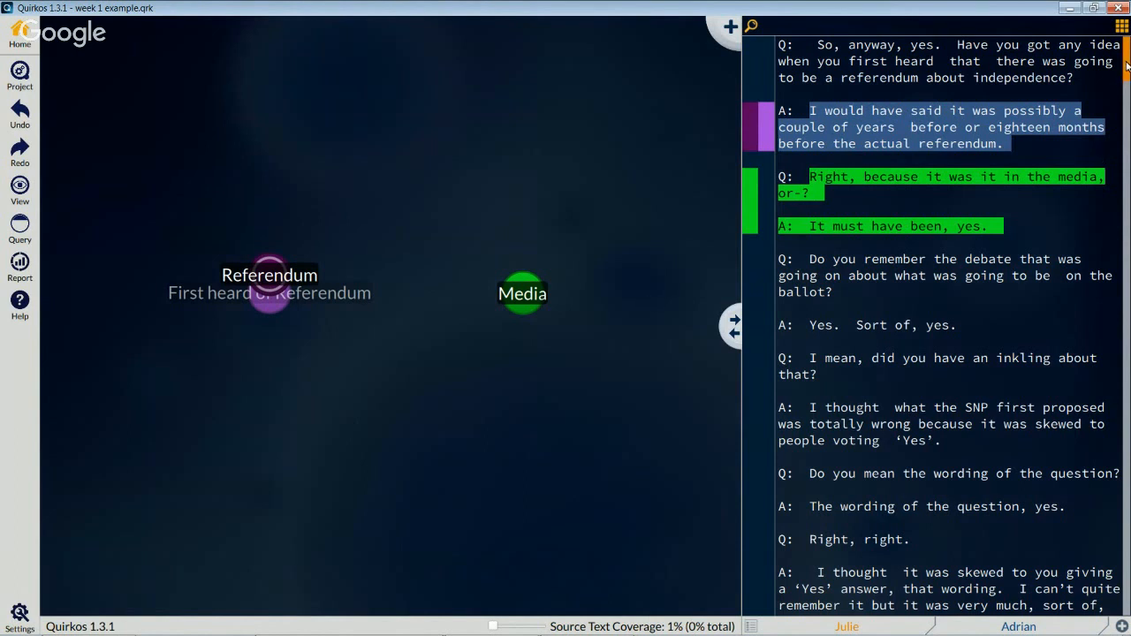
- Switch to the browser, examine the referendum workshop's file listing down to the QRK project files, and return to the Quirkos project
scroll(1127, 66, "down", 10)
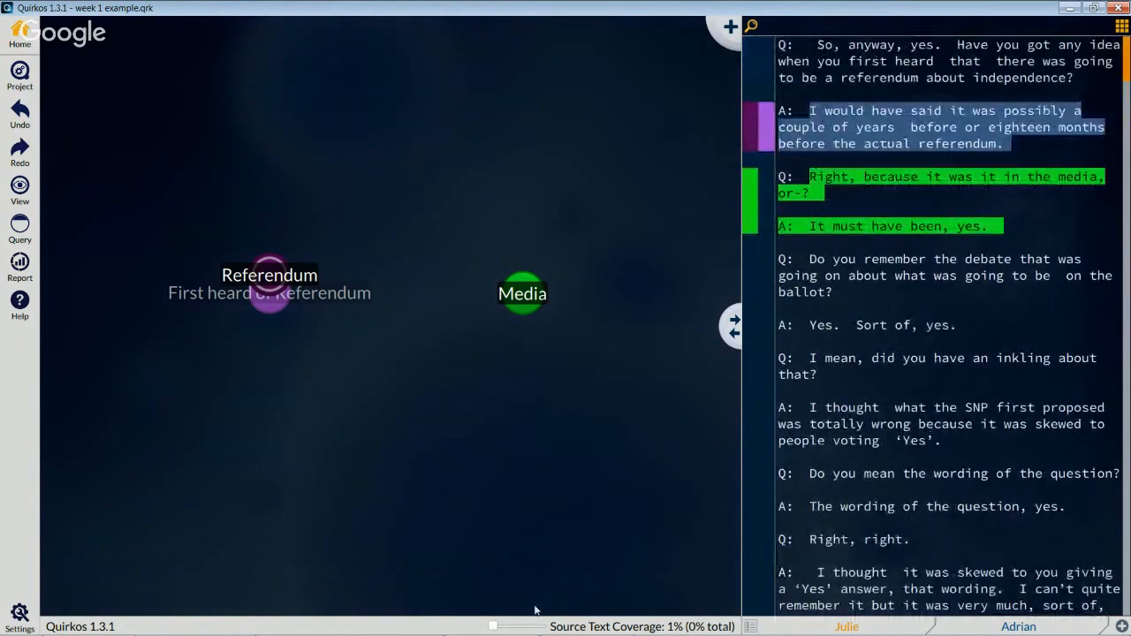
mouse_move(407, 634)
left_click(305, 626)
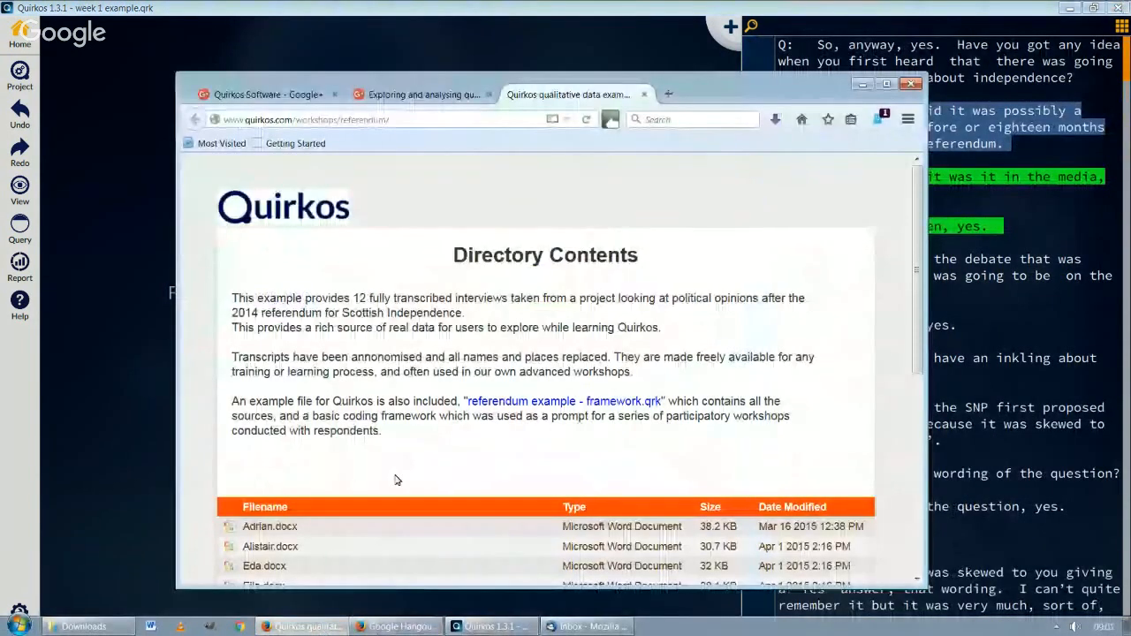
scroll(725, 354, "down", 2)
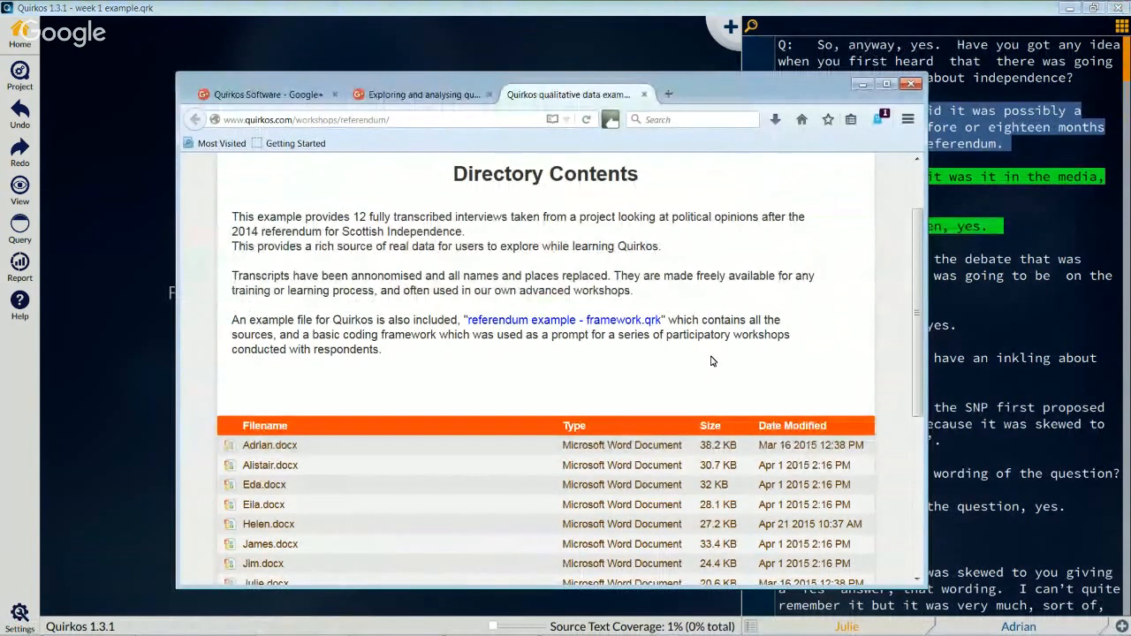
scroll(713, 361, "down", 3)
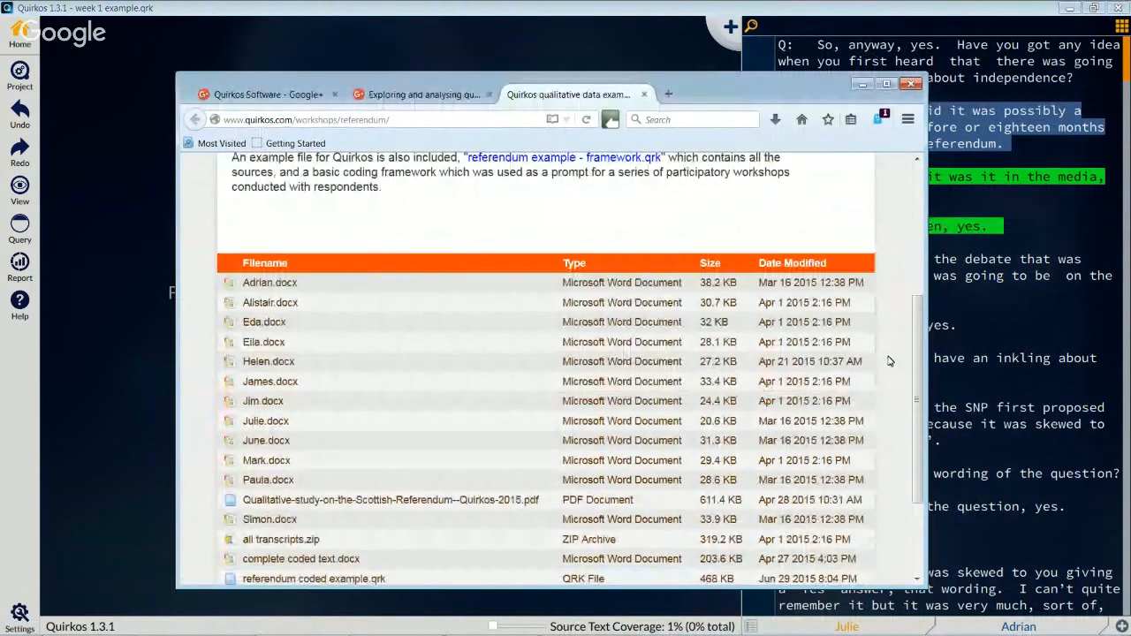
scroll(889, 361, "down", 3)
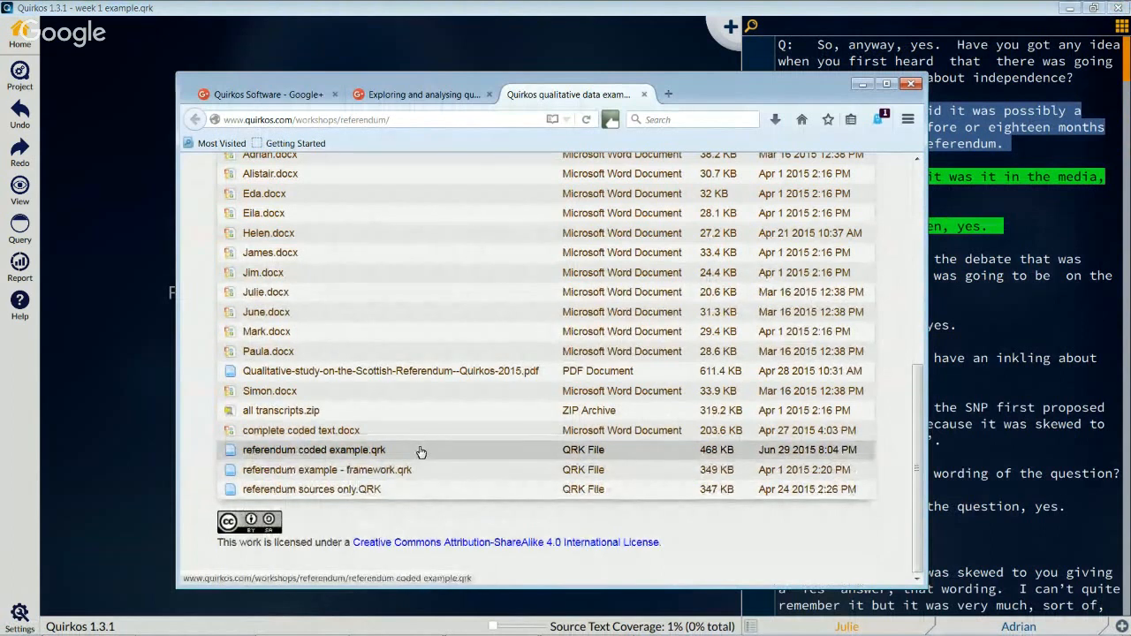
left_click(115, 377)
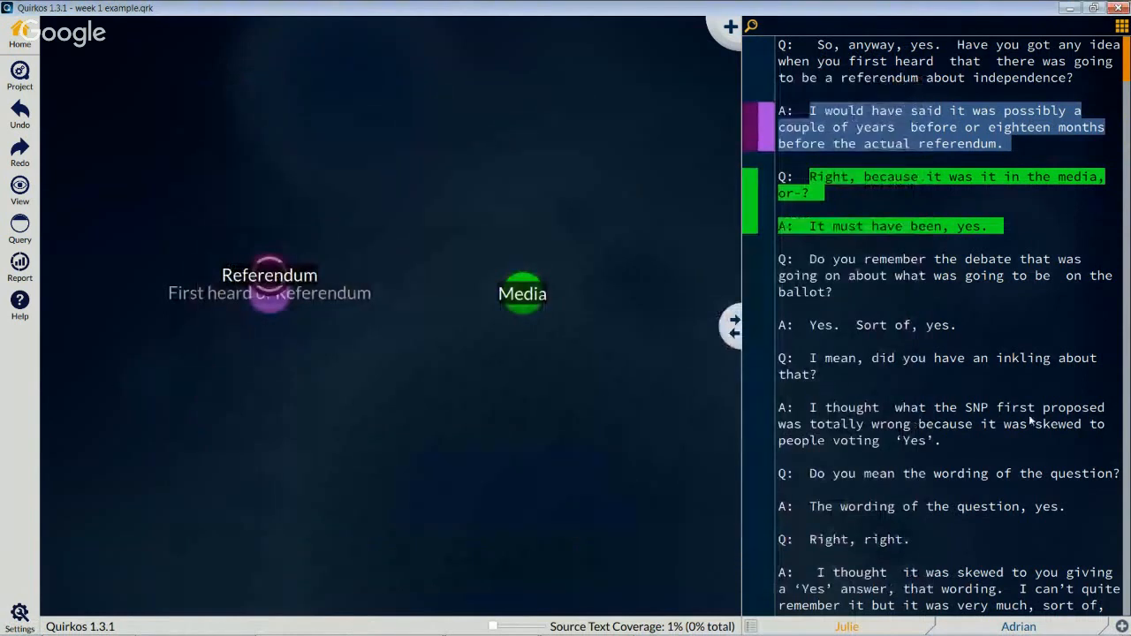
- Look over the second interview transcript and return to the first one
left_click(1019, 625)
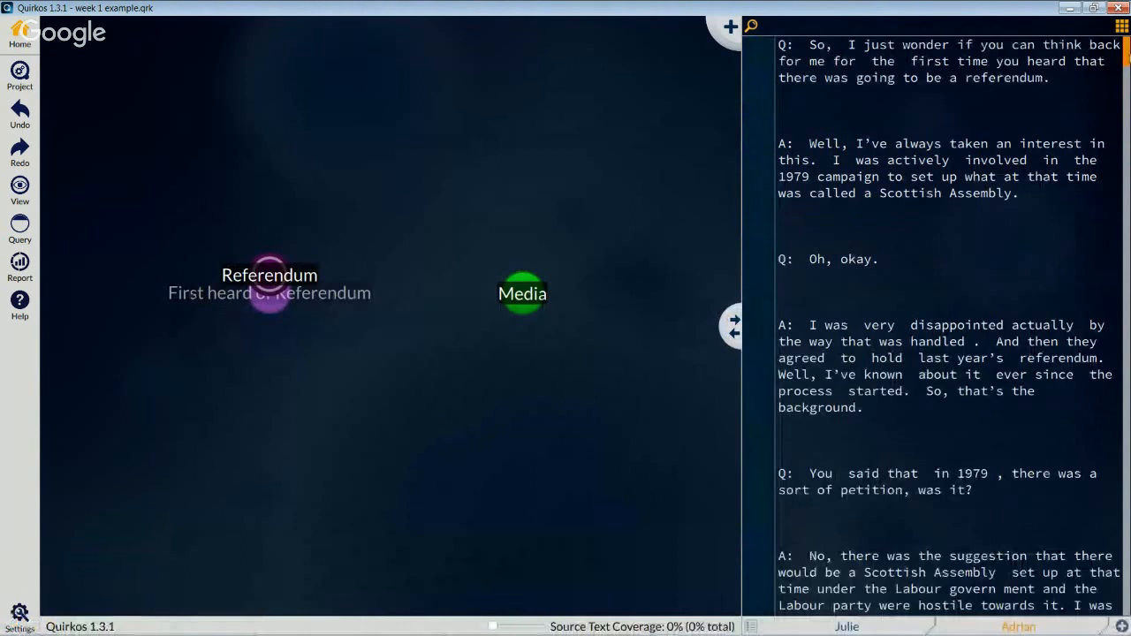
scroll(1127, 70, "down", 8)
left_click_drag(1126, 72, 1129, 44)
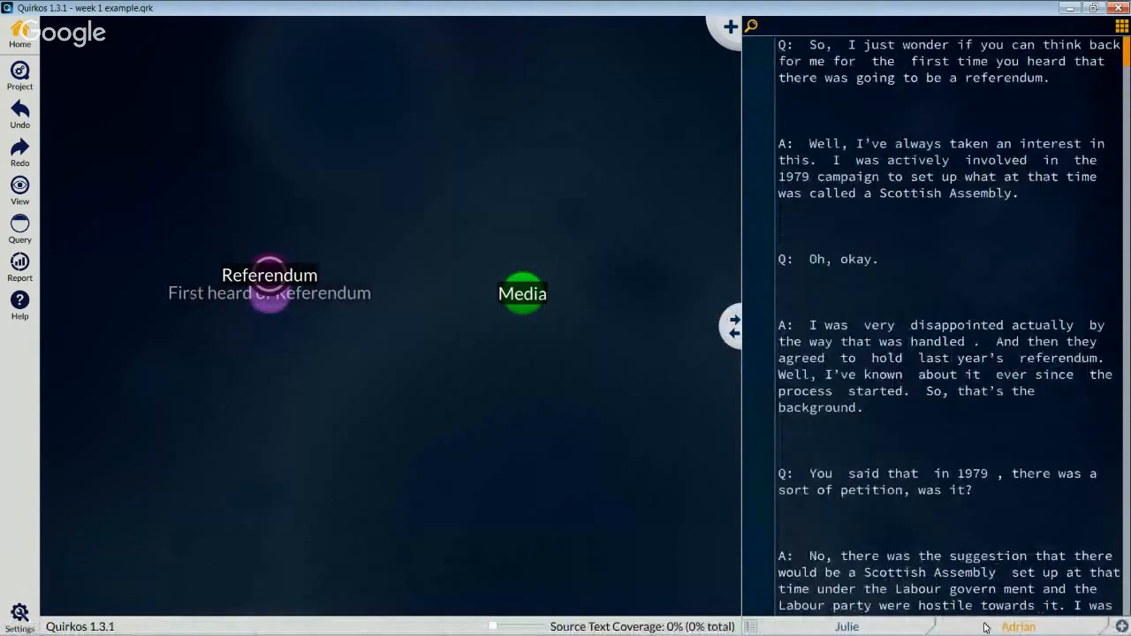
left_click(846, 627)
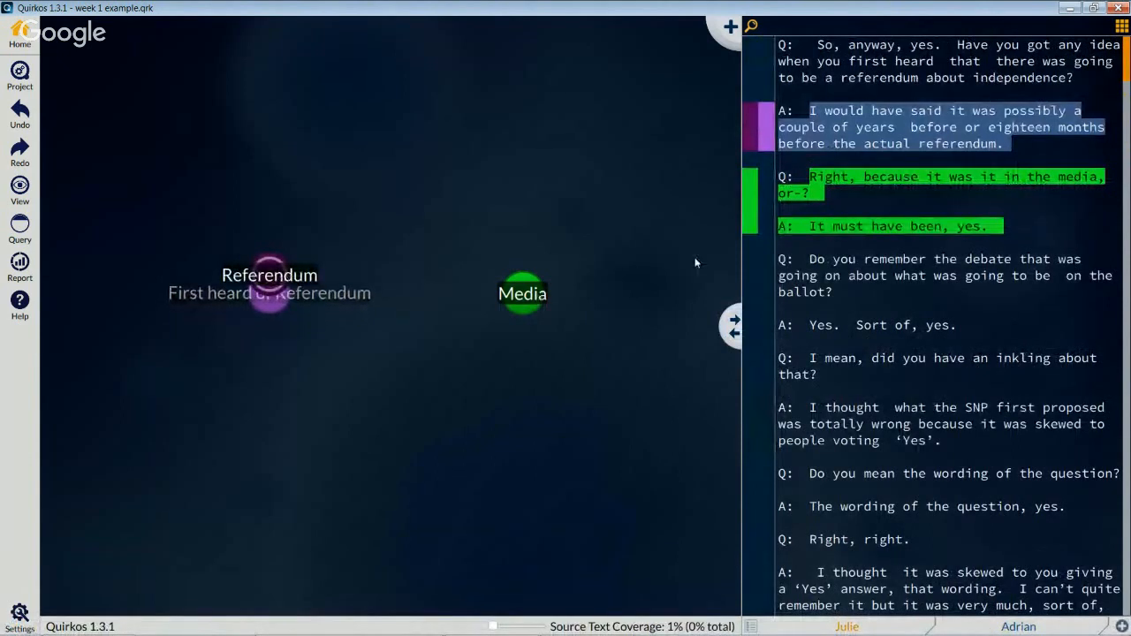
- Code the question about the ballot debate to the Media quirk, and undo that coding
triple_click(875, 278)
left_click_drag(893, 268, 548, 301)
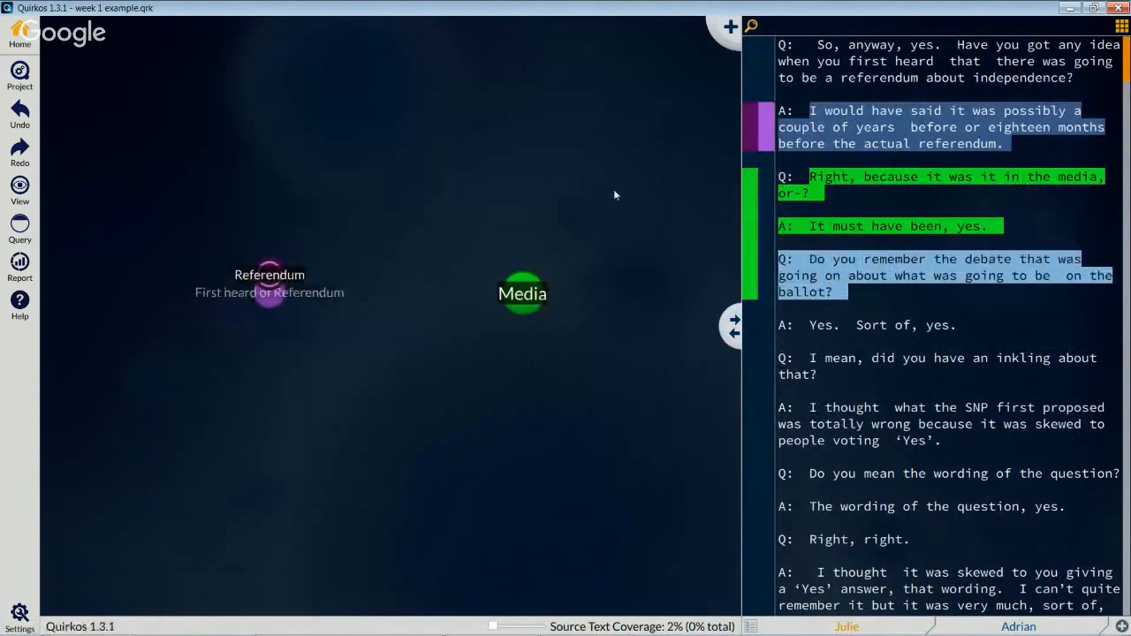
key("ctrl+z")
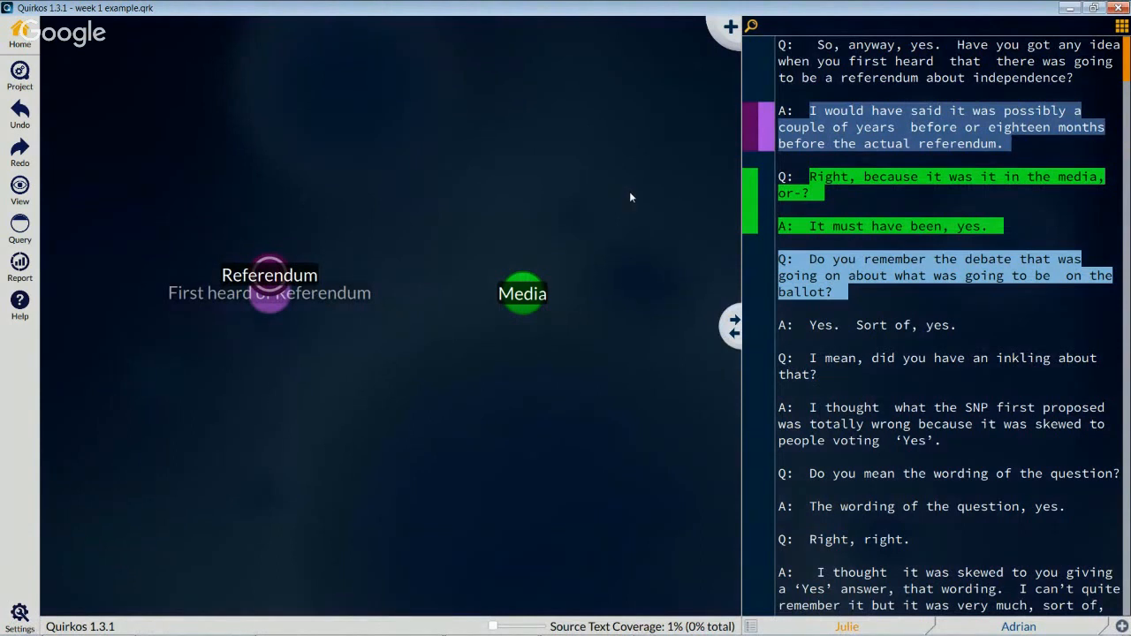
left_click(911, 266)
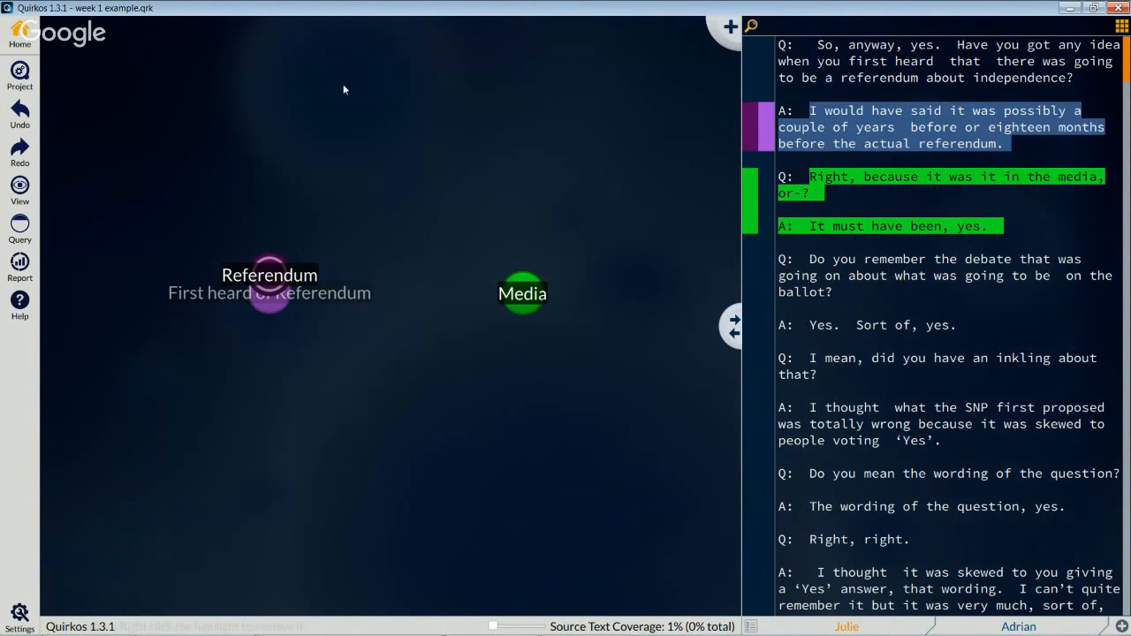
- Open the recent project "referendum coded example.qrk"
left_click(35, 73)
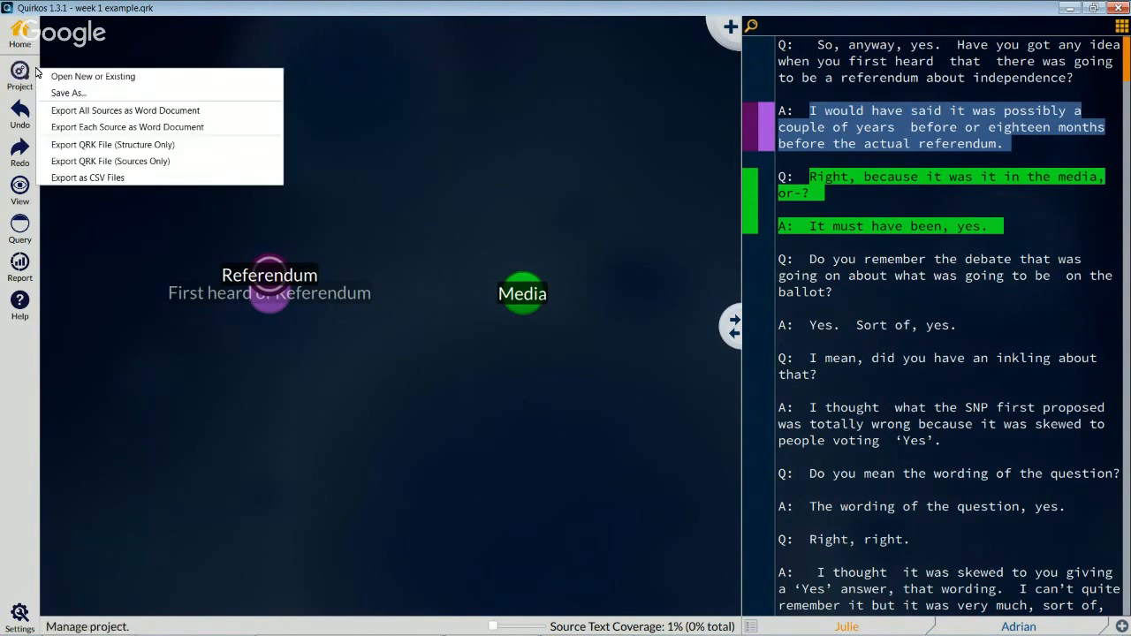
left_click(121, 76)
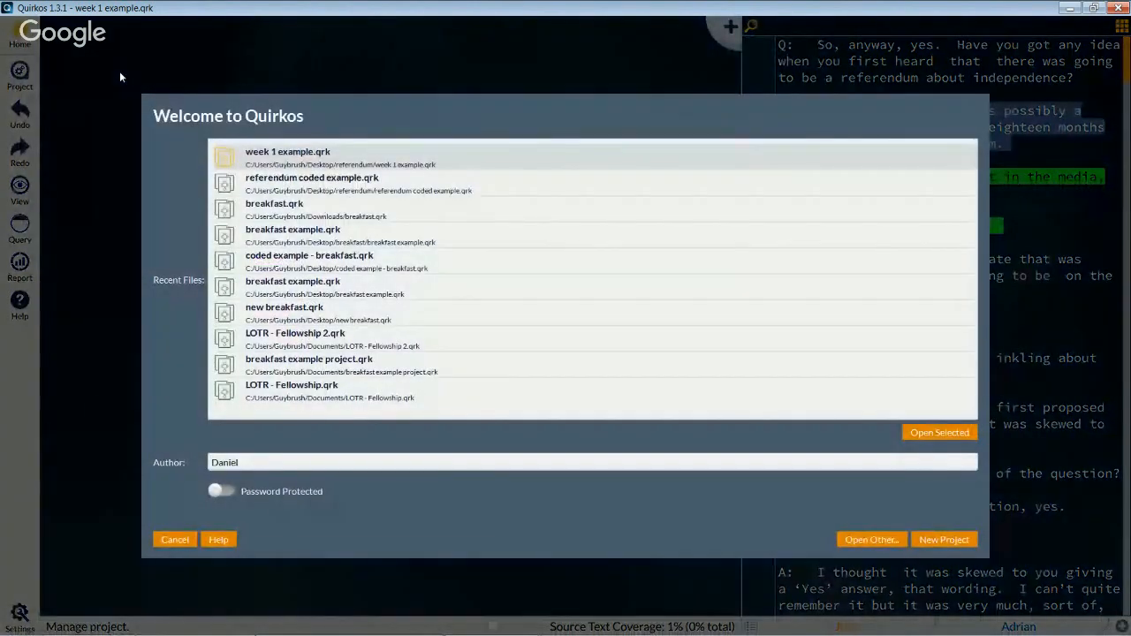
double_click(350, 183)
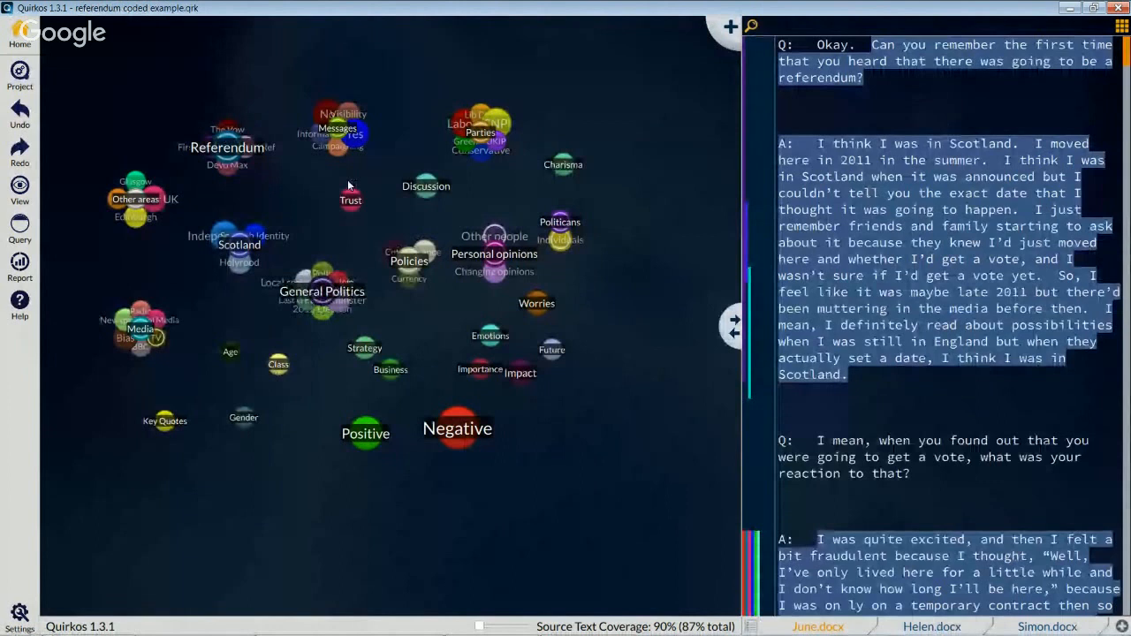
- Enlarge the quirk map and reposition the Referendum, Other areas and Scotland groups nearer its upper-left edge
left_click_drag(482, 628, 529, 616)
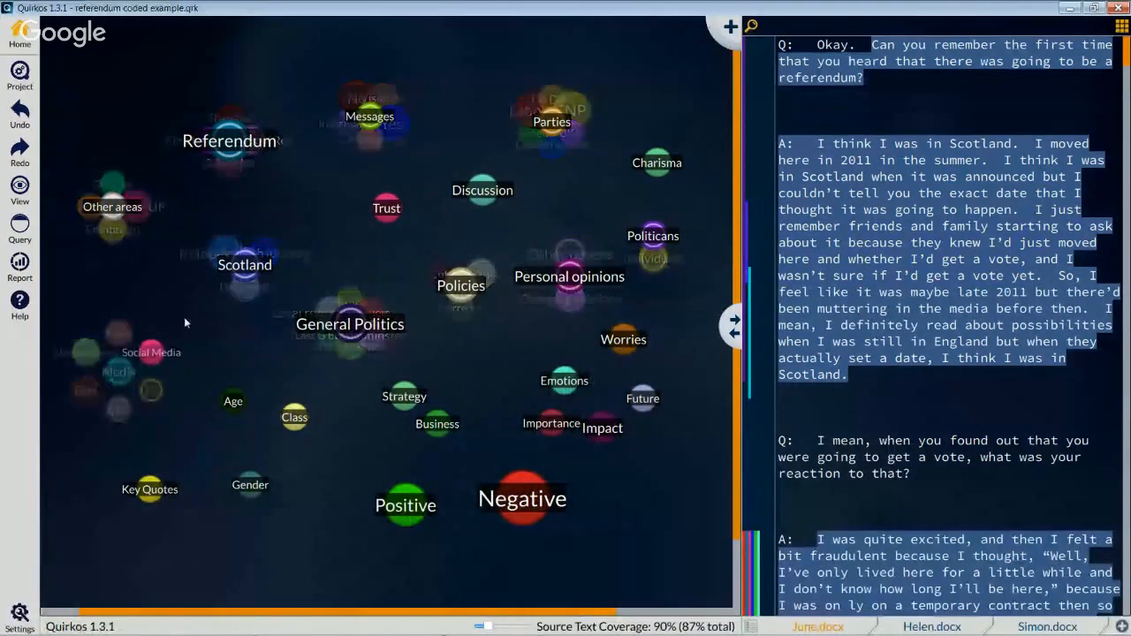
left_click_drag(242, 144, 214, 121)
left_click_drag(120, 212, 114, 182)
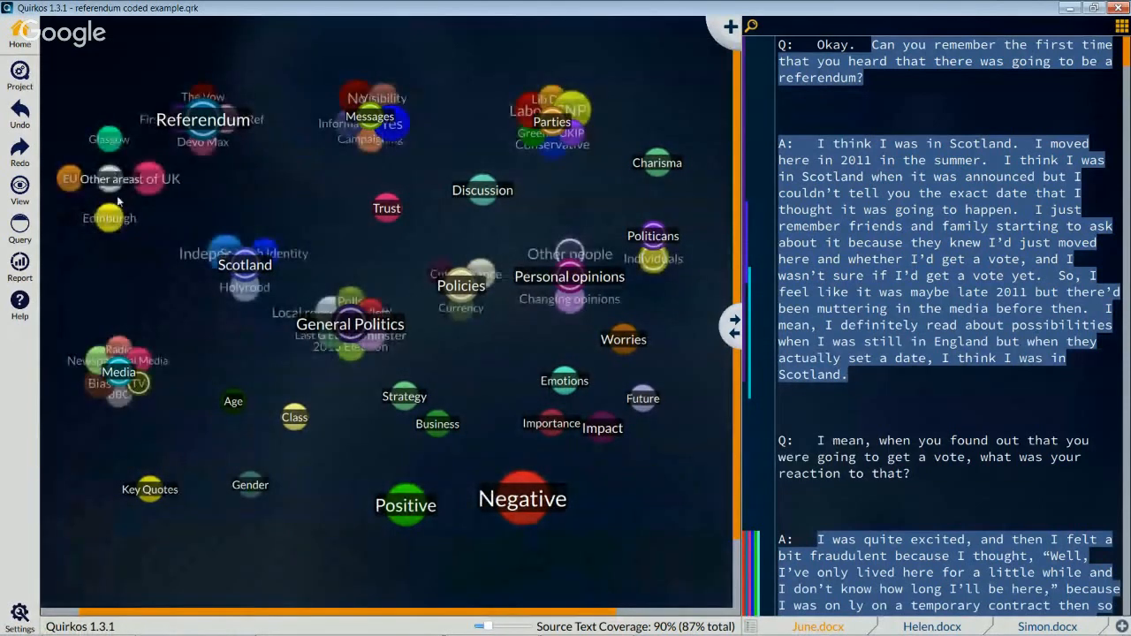
mouse_move(115, 186)
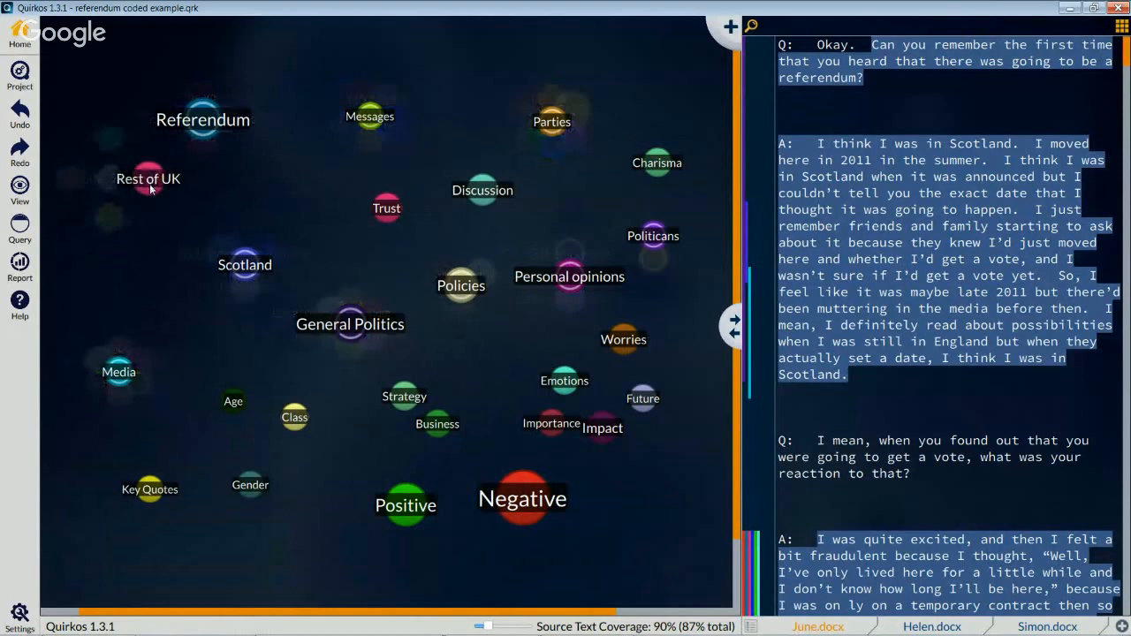
left_click_drag(241, 267, 196, 240)
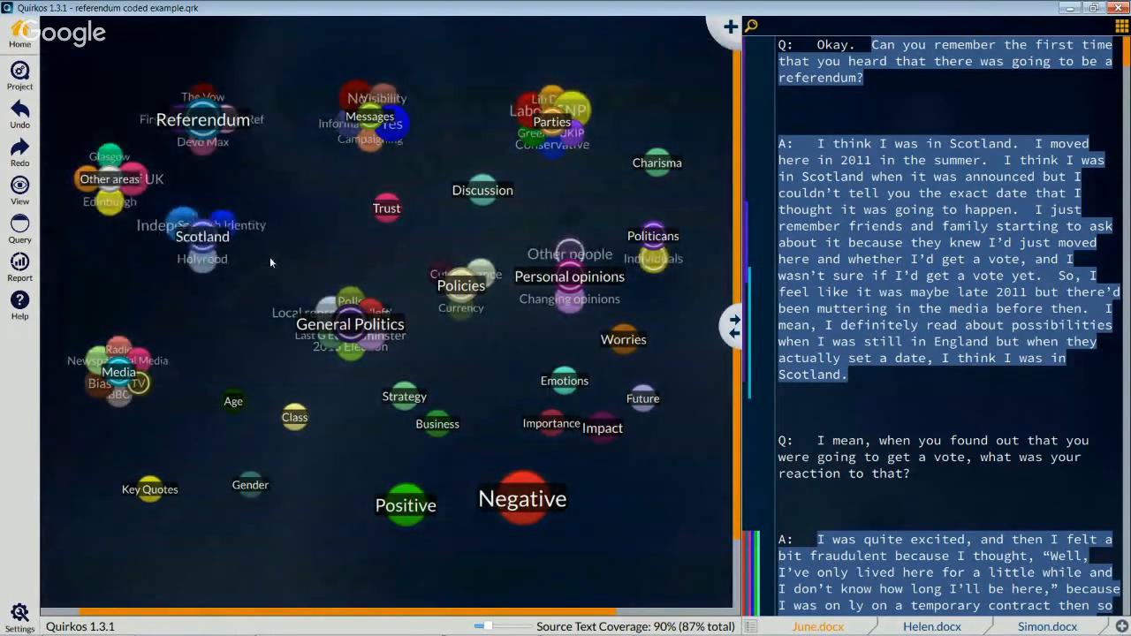
mouse_move(199, 231)
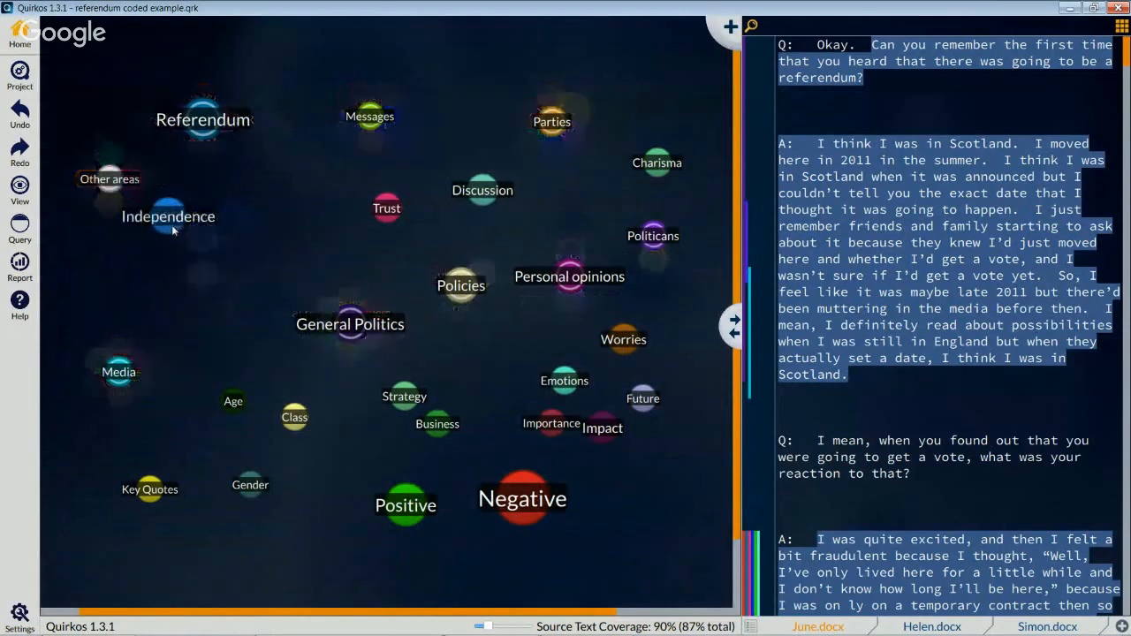
left_click_drag(207, 239, 224, 255)
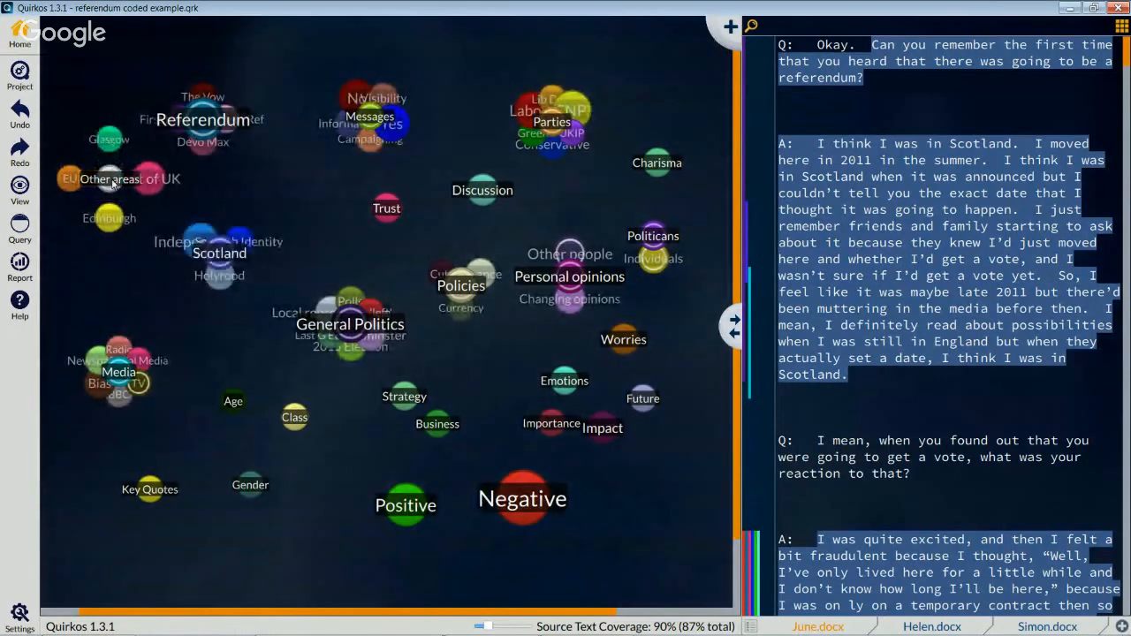
- Open the overview of the Other areas quirk and read through its coded quotes
left_click(110, 180)
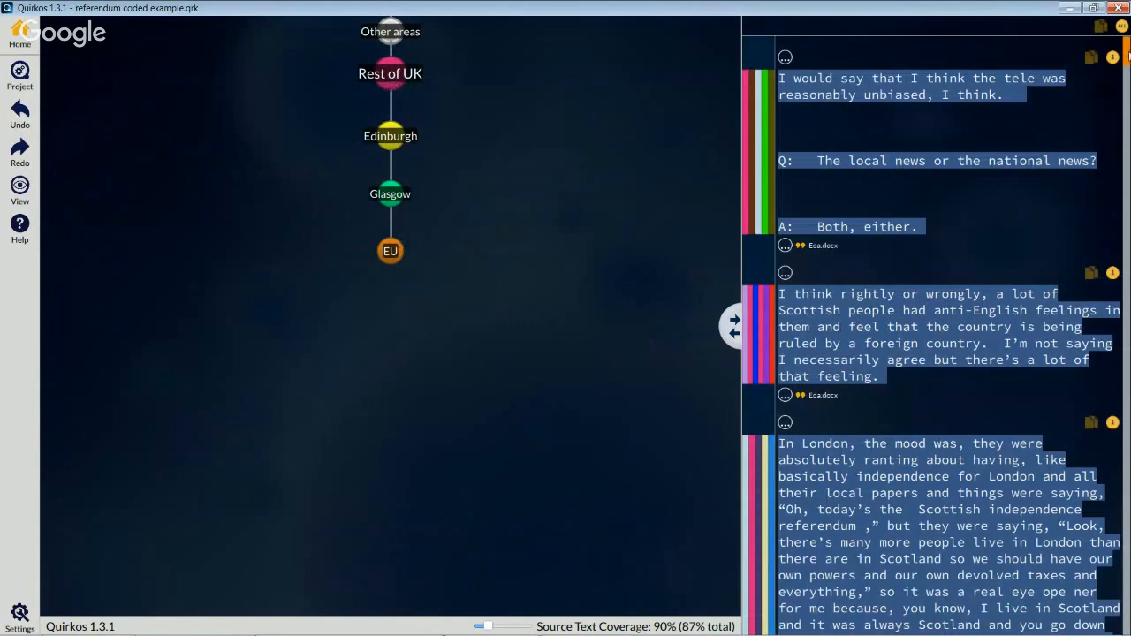
left_click_drag(1128, 55, 1128, 217)
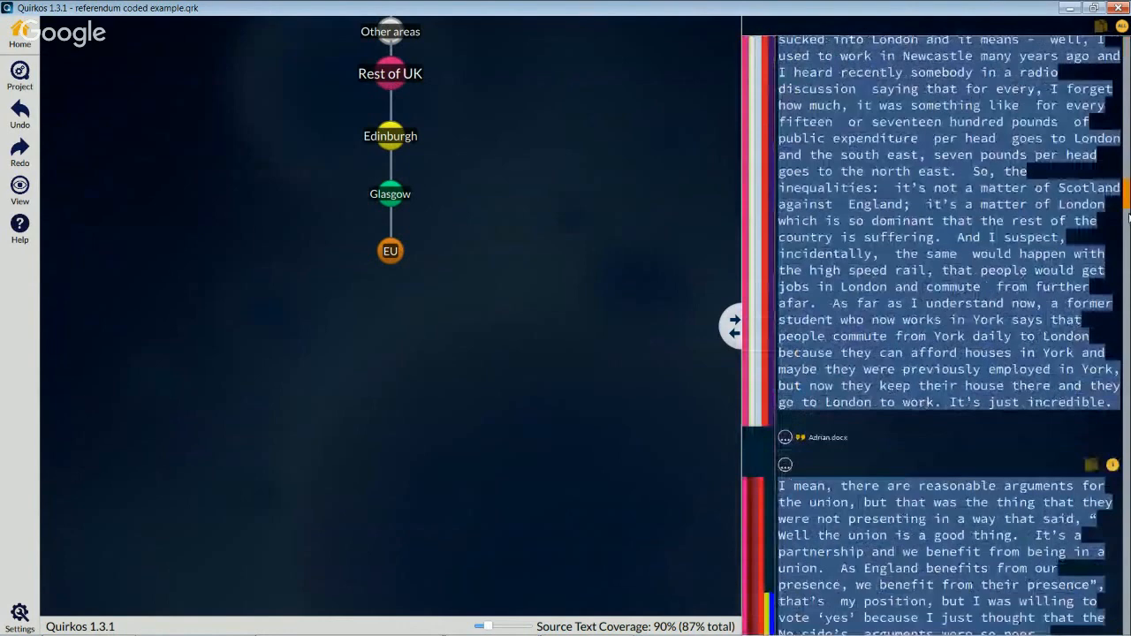
left_click_drag(1128, 216, 1129, 53)
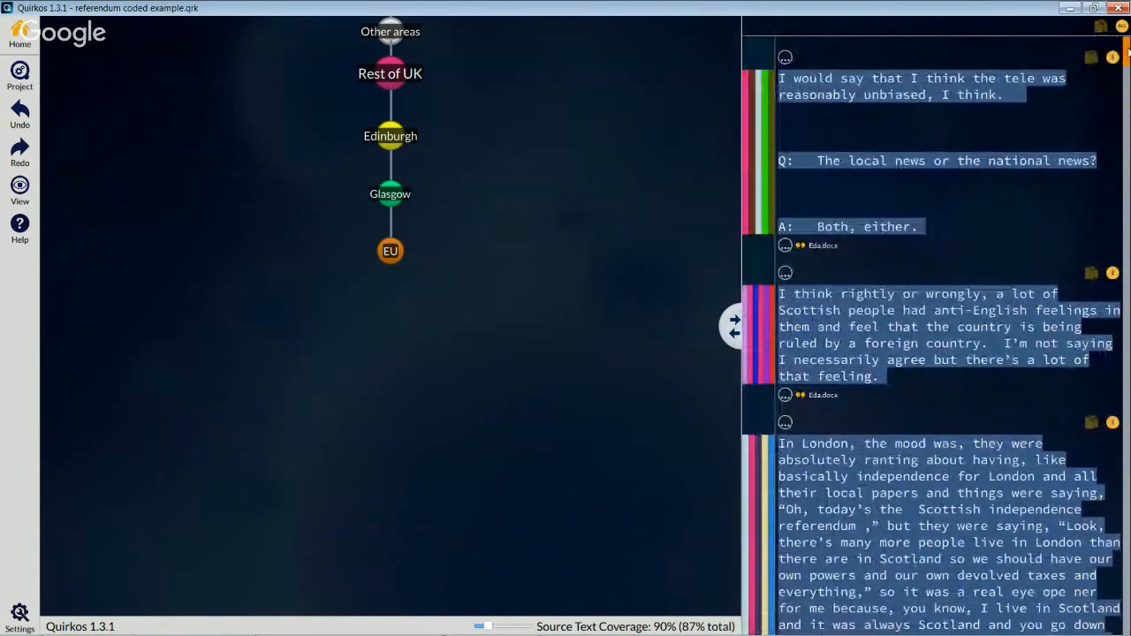
left_click_drag(1128, 53, 1128, 67)
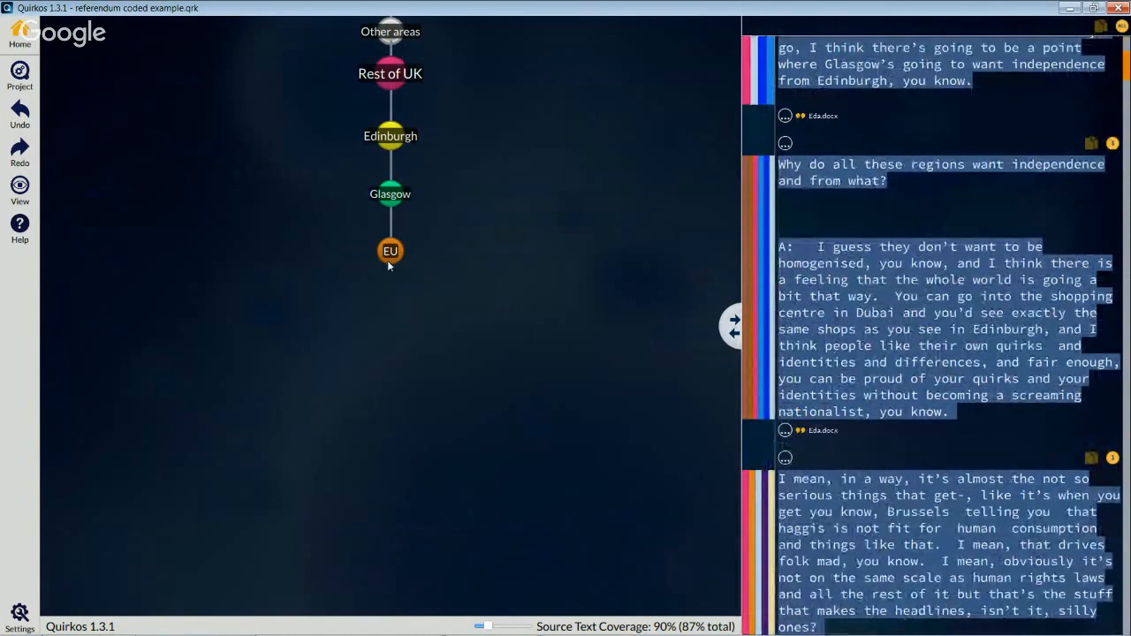
- Narrow the overview to the Edinburgh quirk, read through its quotes, and return to the main quirk map
left_click(395, 140)
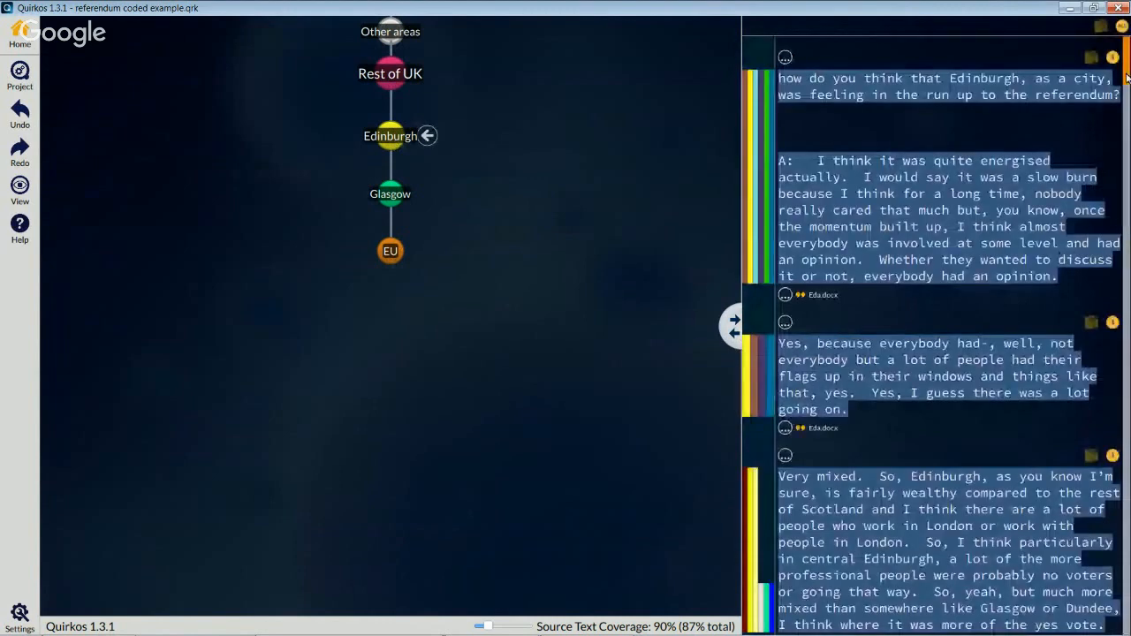
left_click_drag(1127, 76, 1127, 202)
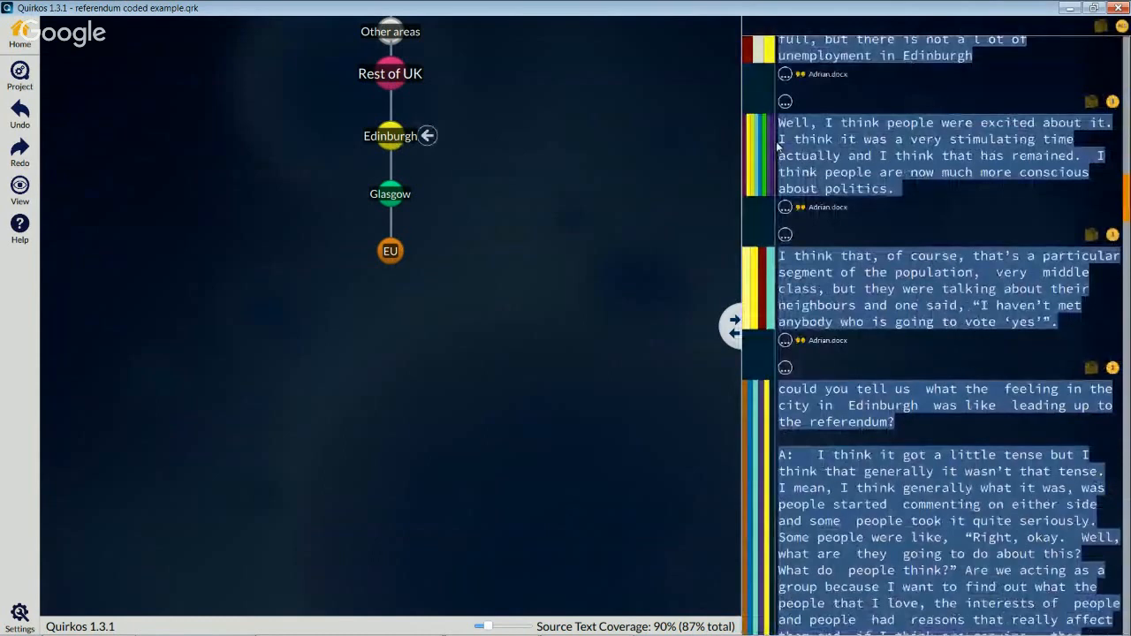
scroll(812, 143, "up", 3)
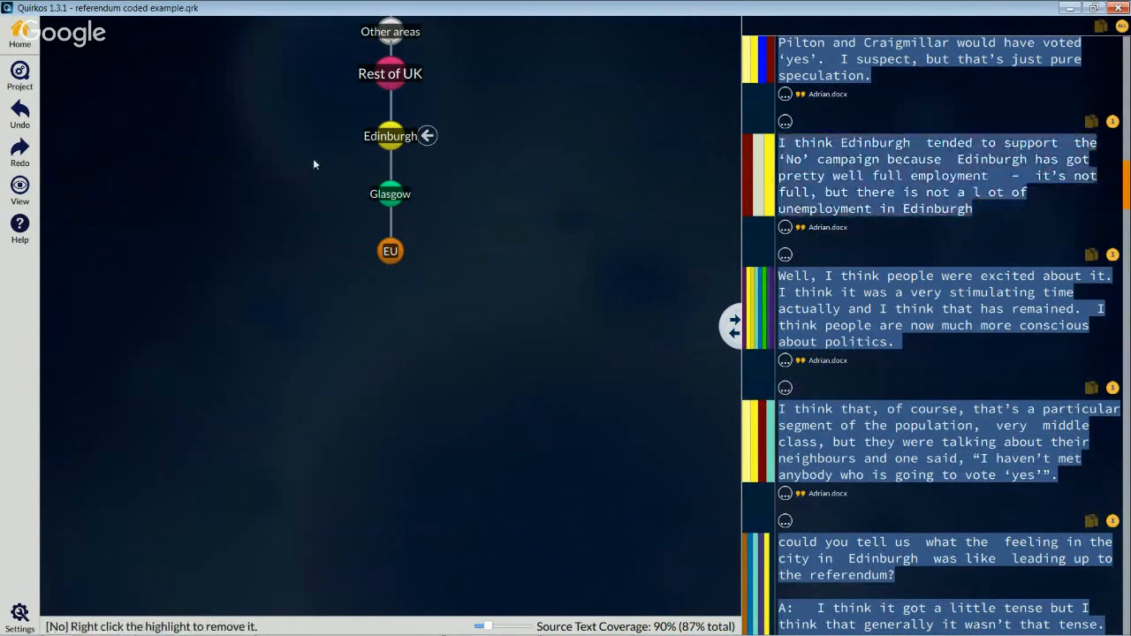
left_click(19, 39)
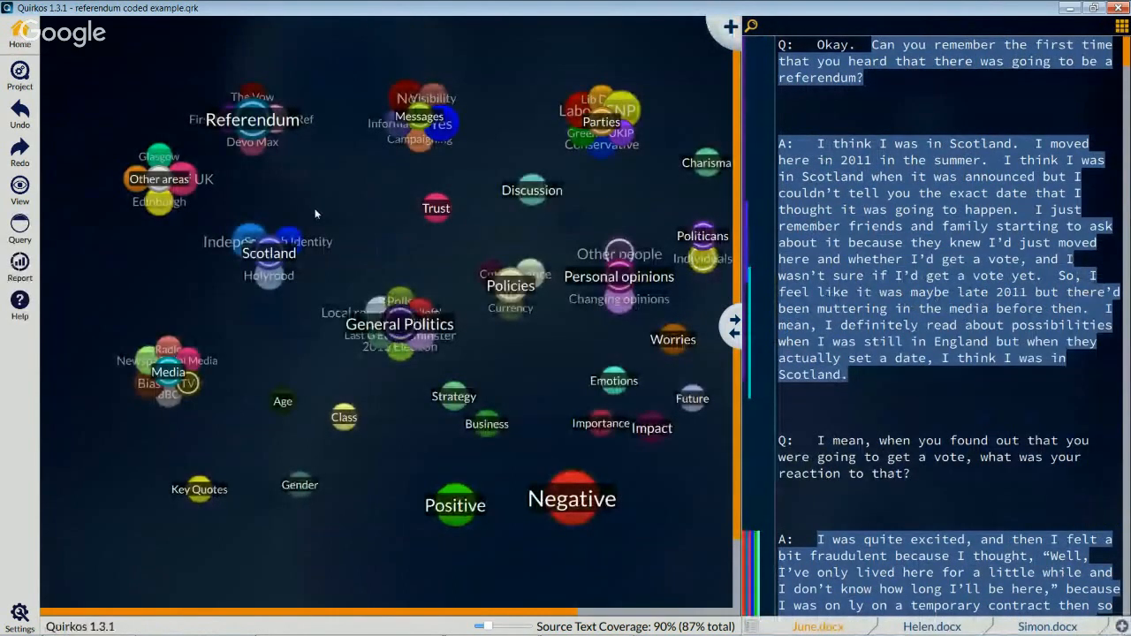
- Show the overlap view for the Edinburgh quirk within the Other areas group
left_click_drag(503, 611, 534, 611)
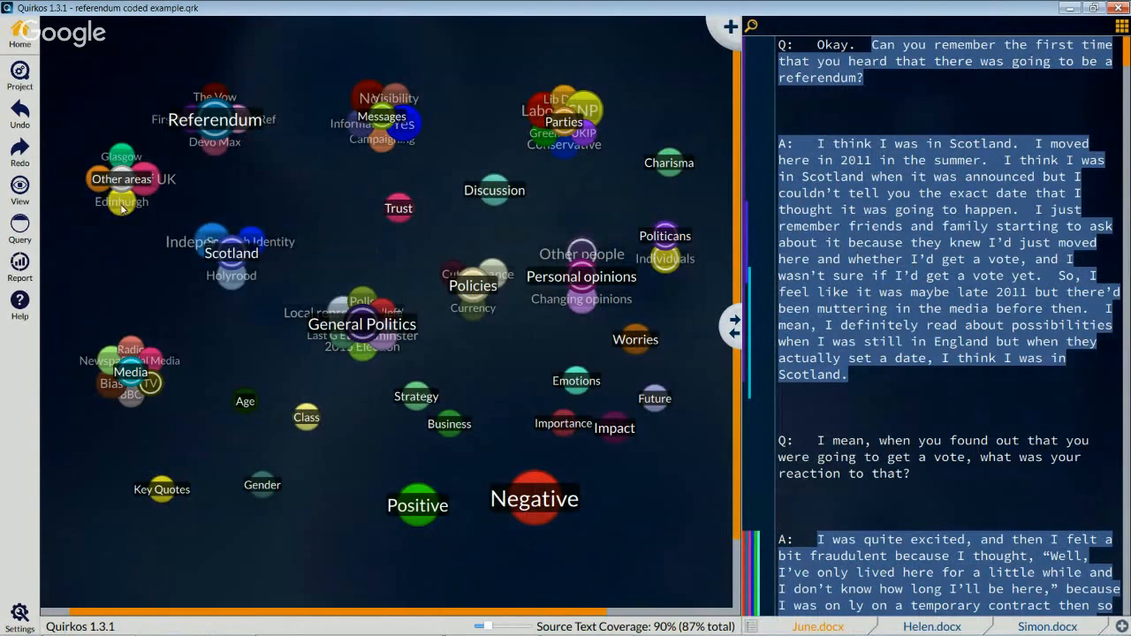
left_click_drag(128, 216, 130, 219)
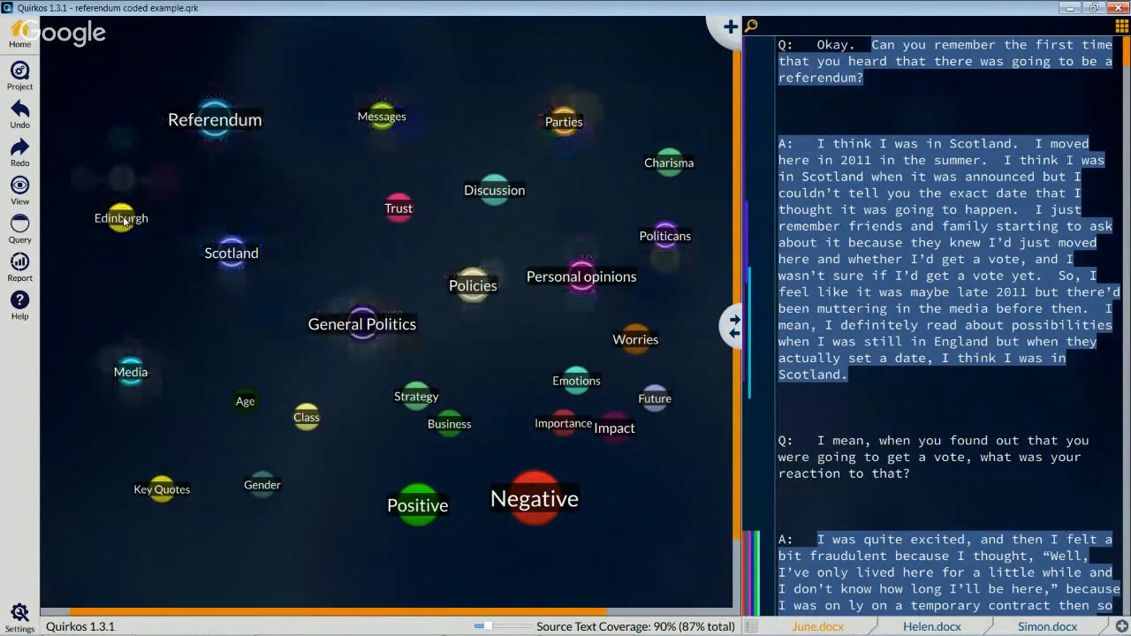
right_click(125, 222)
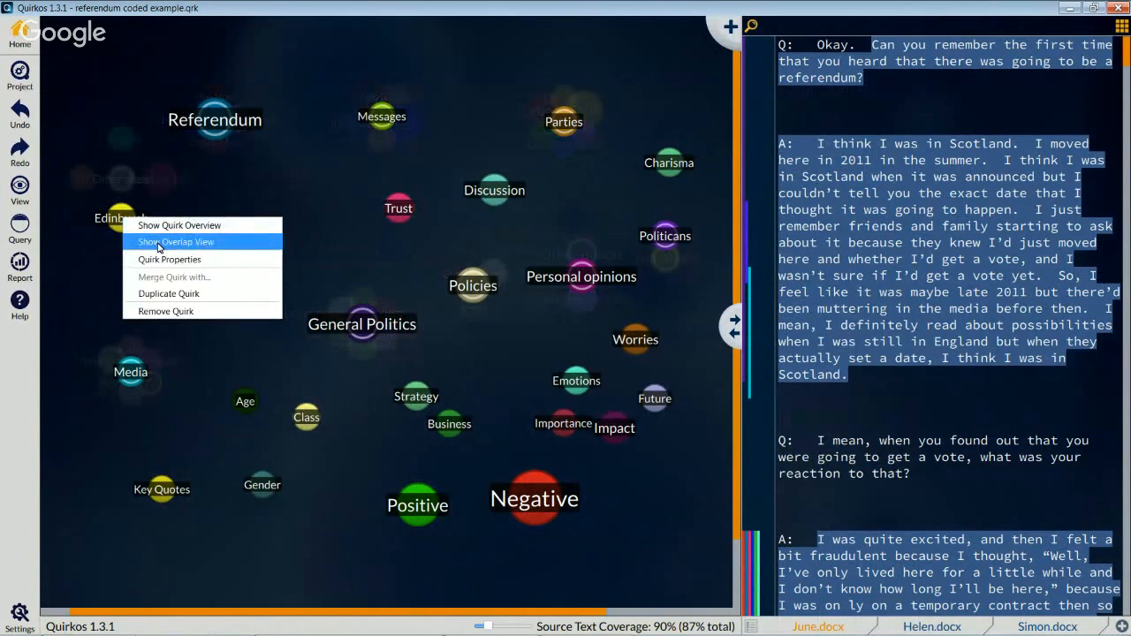
left_click(159, 242)
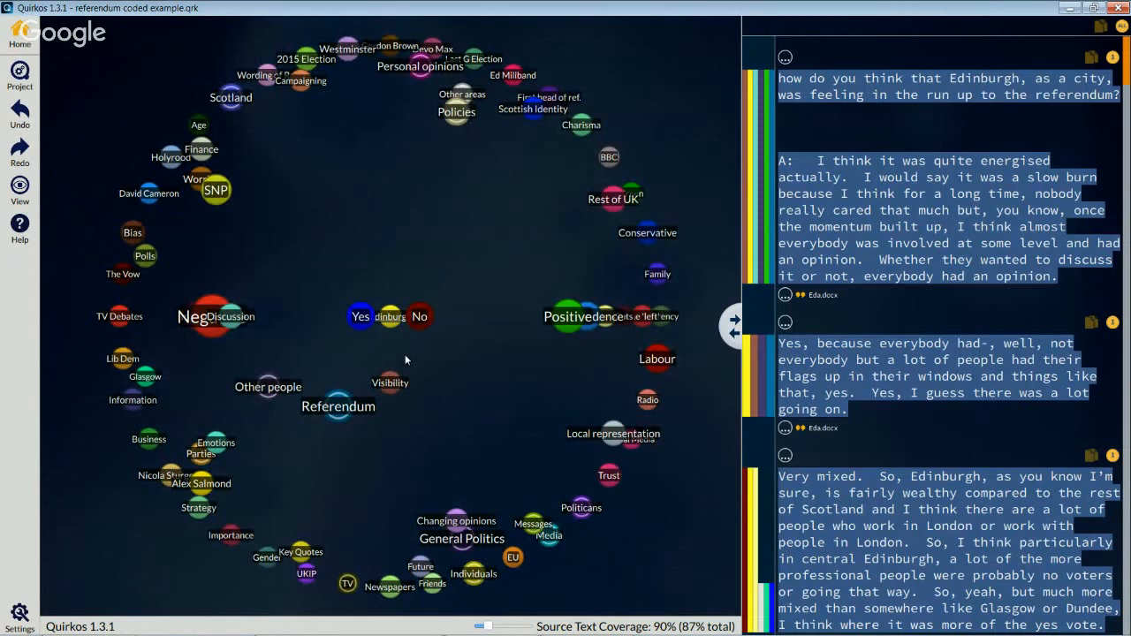
- Examine the quotes where Edinburgh overlaps with the Yes quirk, and those where it overlaps with Visibility
left_click(362, 323)
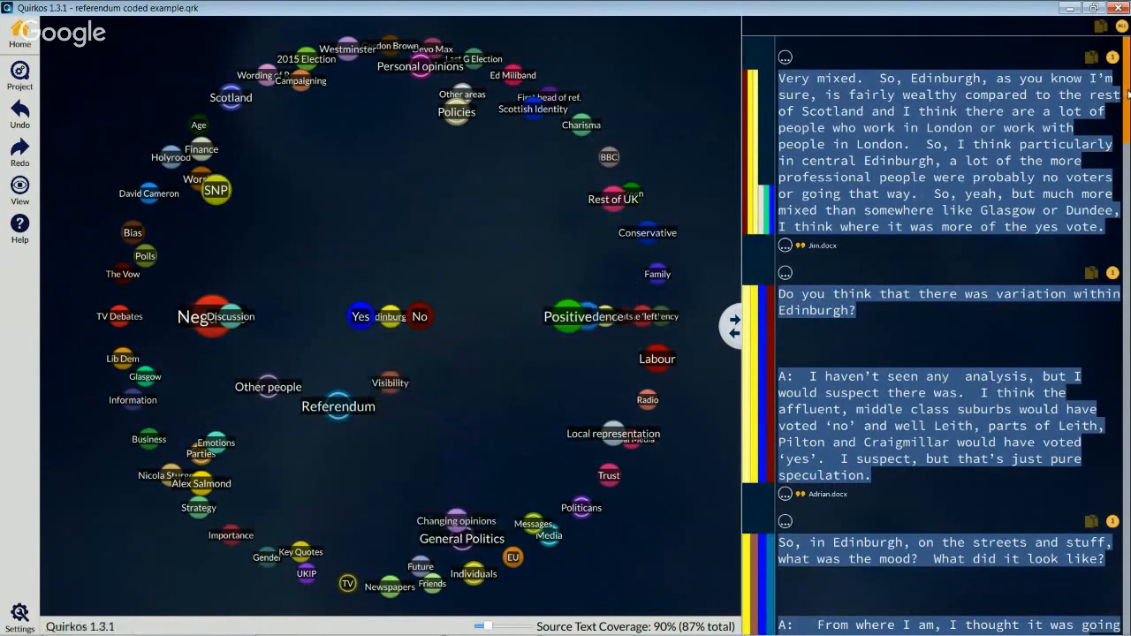
mouse_move(1128, 94)
left_mouse_down()
mouse_move(1128, 201)
mouse_move(1126, 95)
left_mouse_up()
left_click(391, 384)
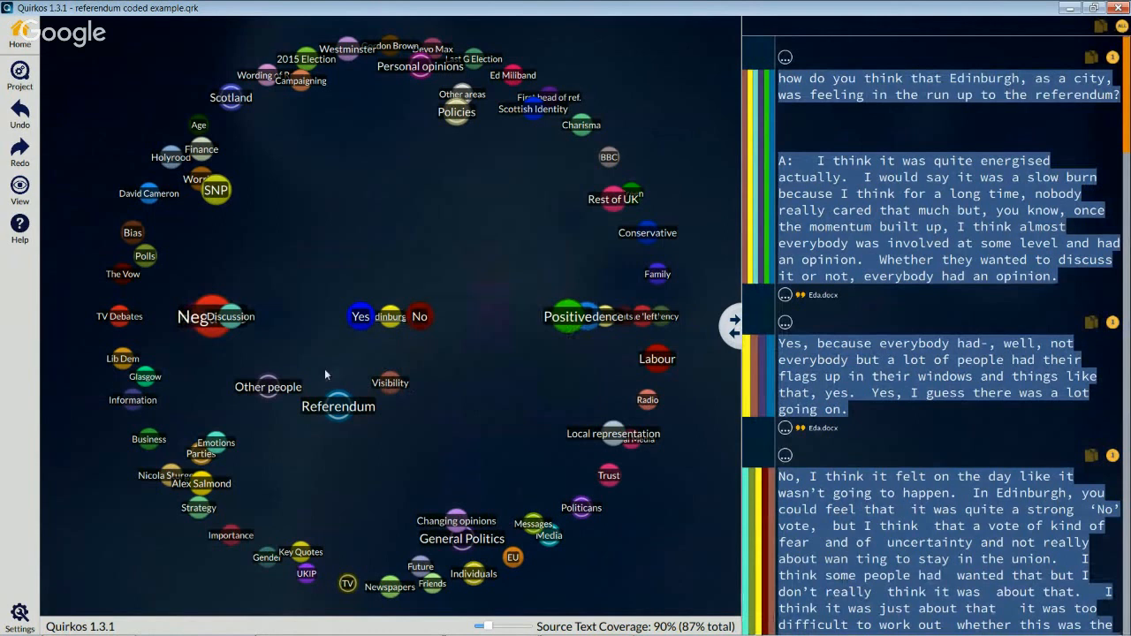
- Examine the quotes where Edinburgh overlaps with SNP, and compare the per-source overlap summaries of the No and Yes quirks
left_click(217, 200)
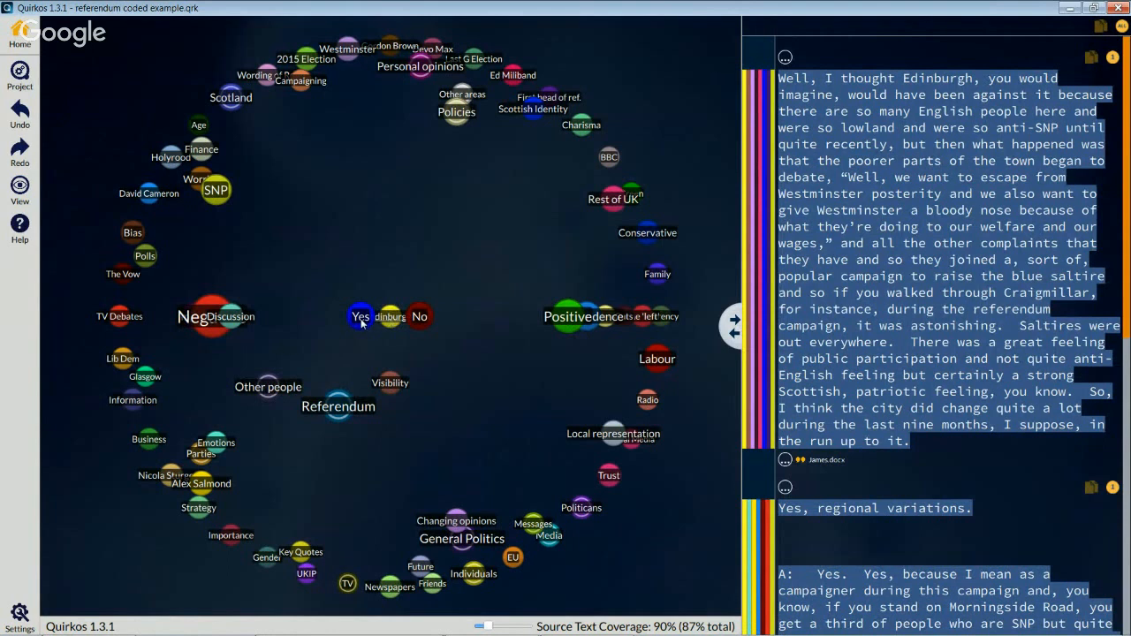
mouse_move(421, 322)
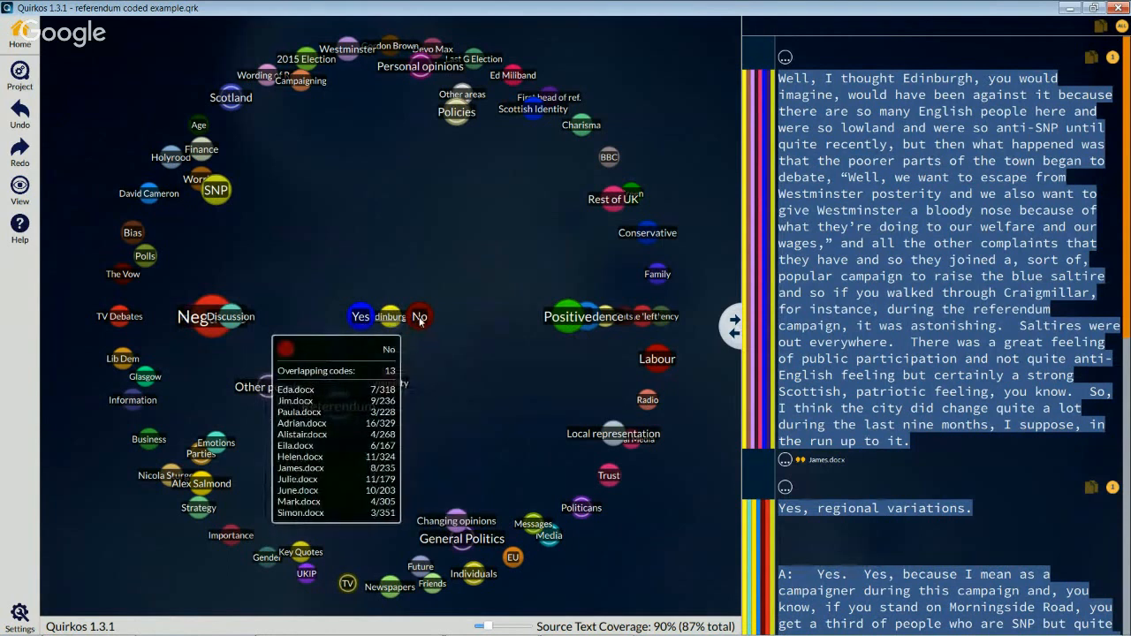
mouse_move(367, 321)
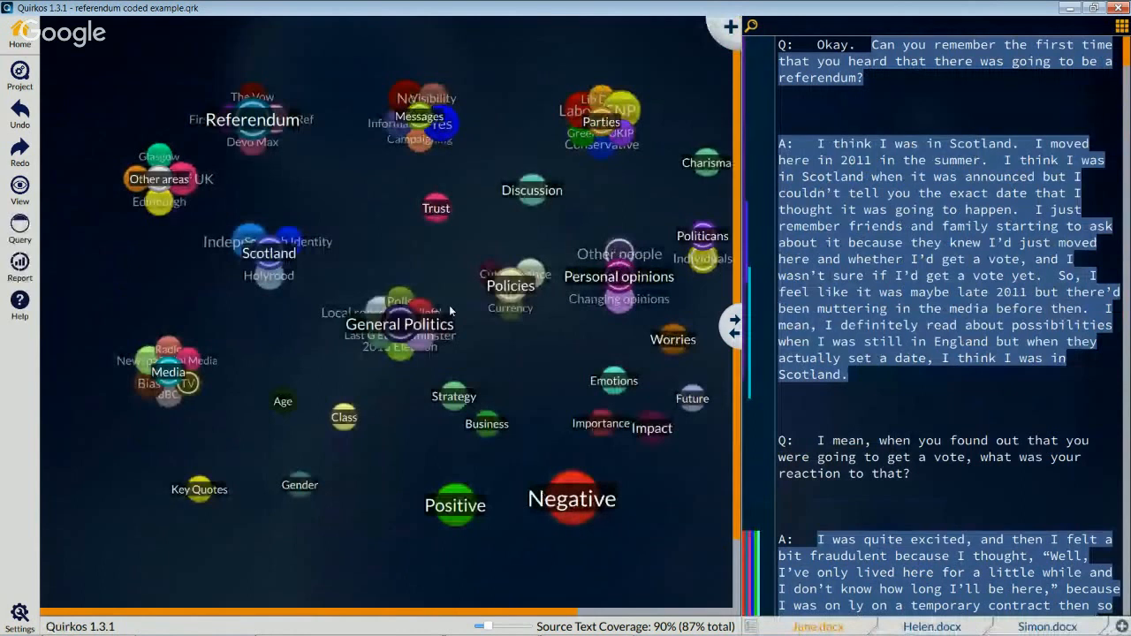
- Show the overlap view for the Glasgow quirk and read the quotes where it overlaps with Yes
right_click(159, 143)
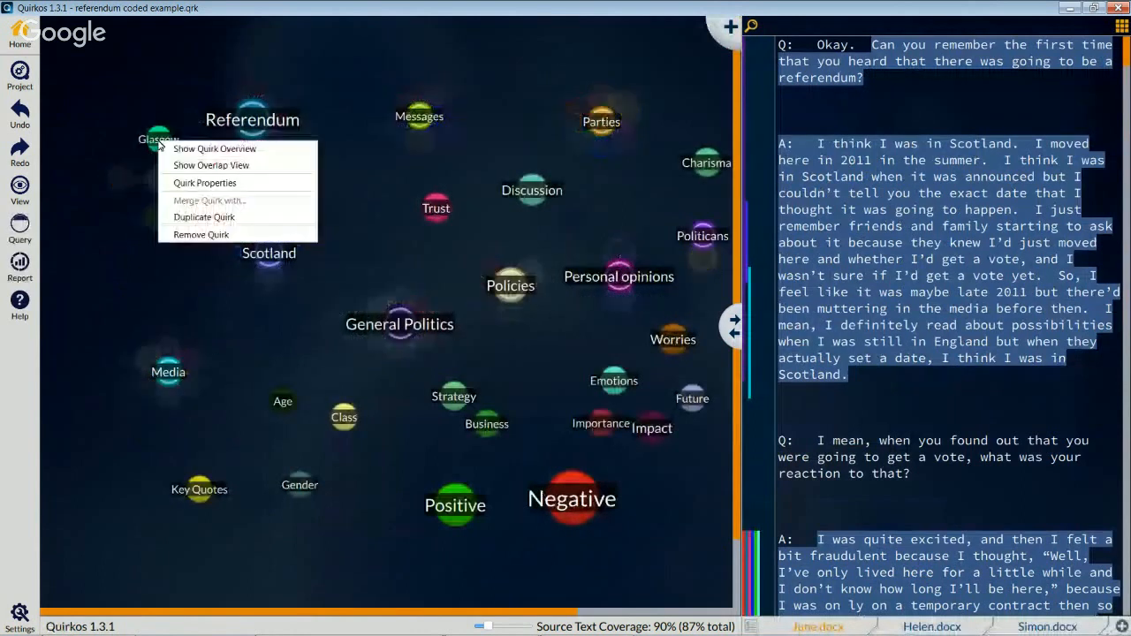
left_click(182, 167)
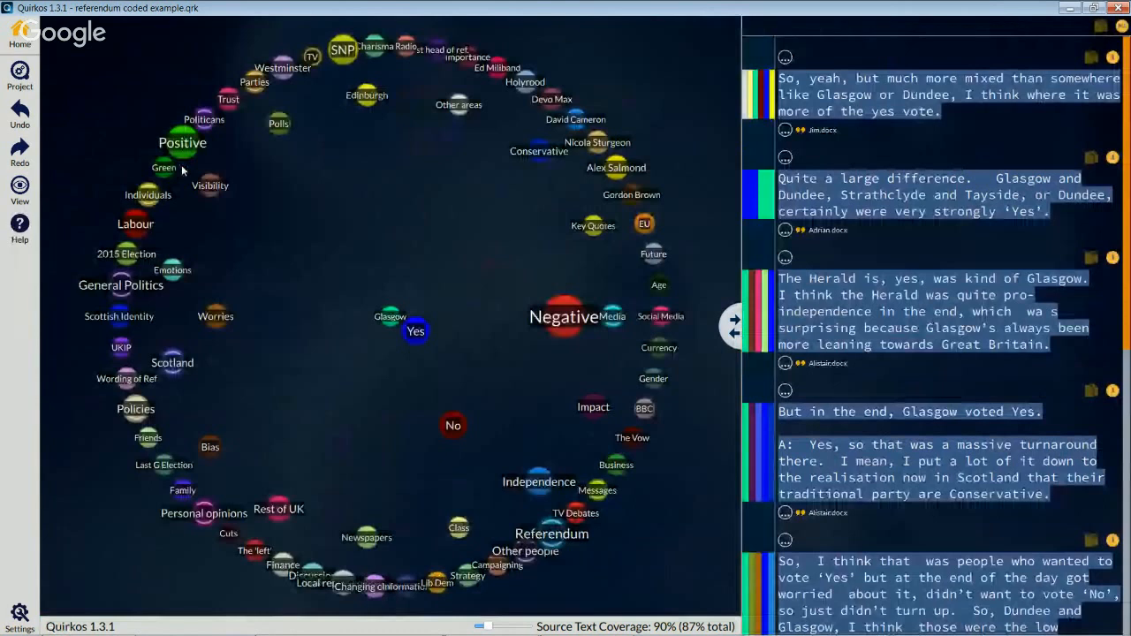
mouse_move(418, 335)
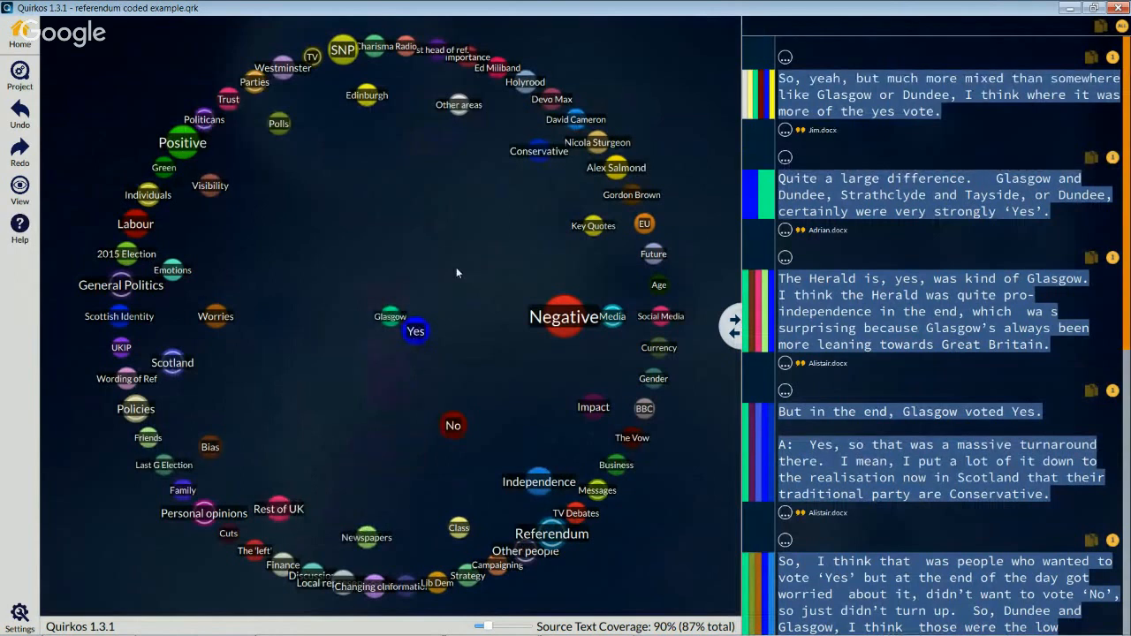
left_click(413, 329)
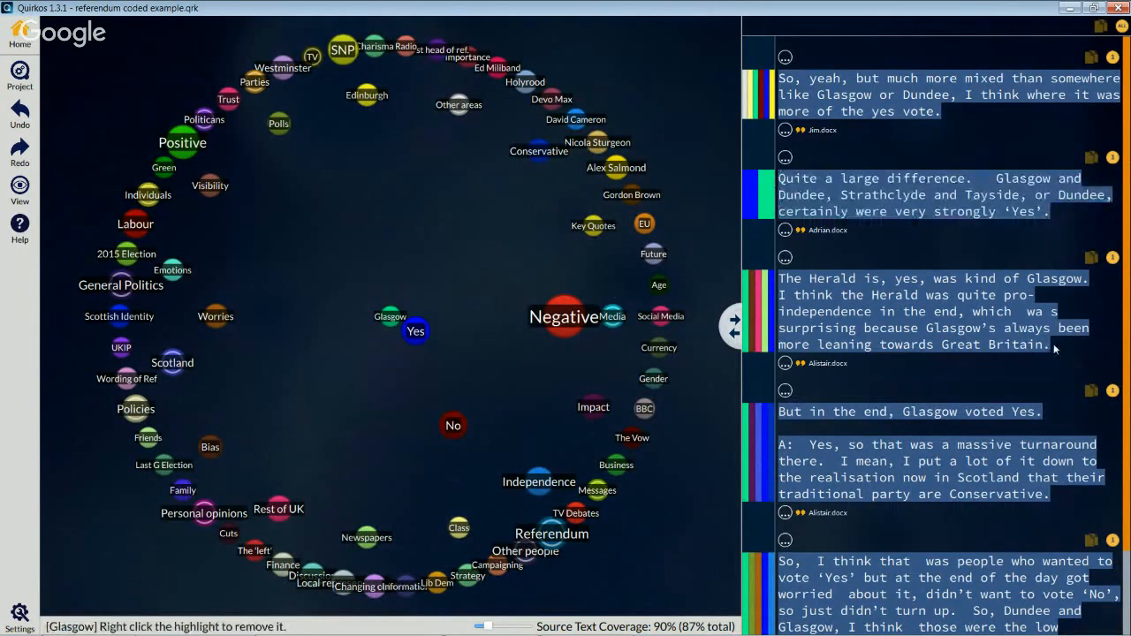
- Code the Adrian.docx quote beginning "Quite a large difference" to the Visibility quirk and return to the main quirk map
left_click_drag(1054, 214, 778, 178)
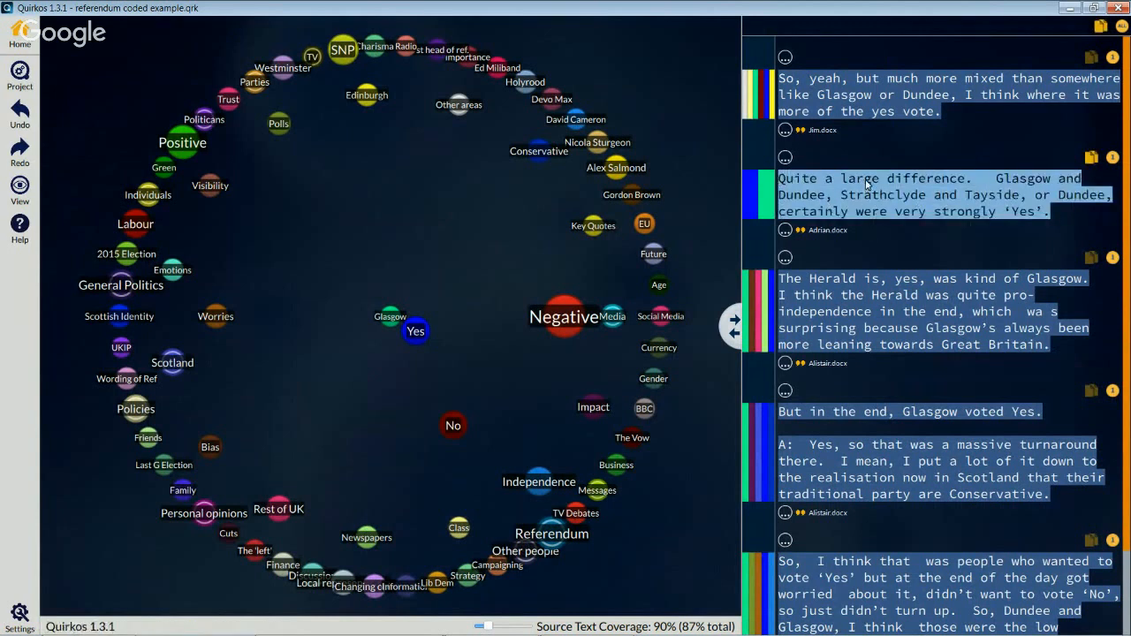
left_click_drag(954, 194, 214, 184)
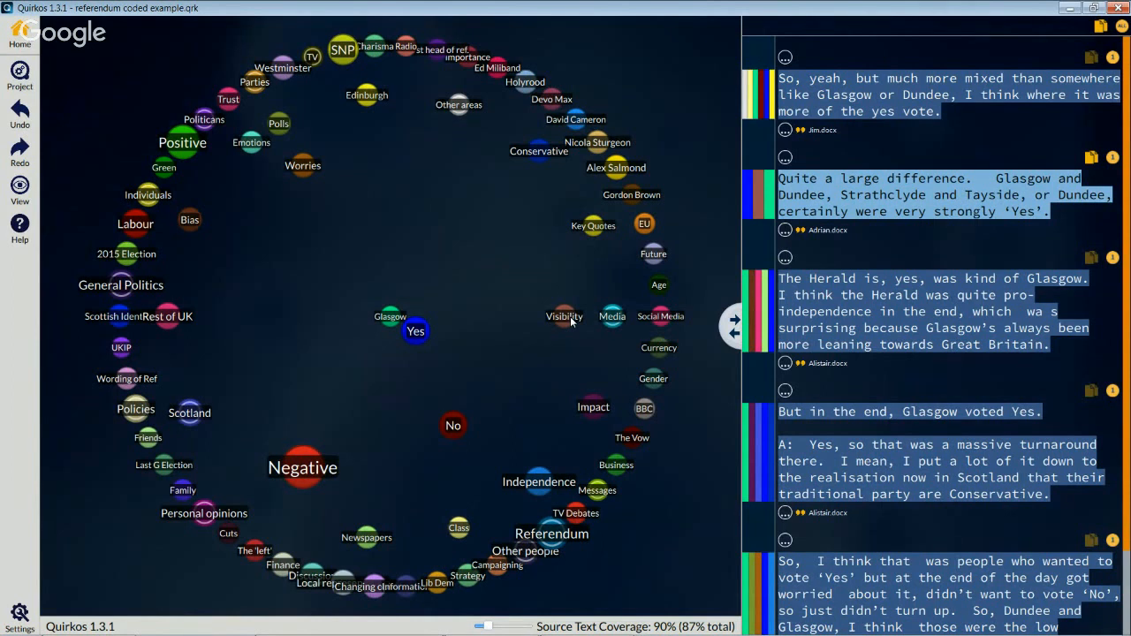
left_click(19, 31)
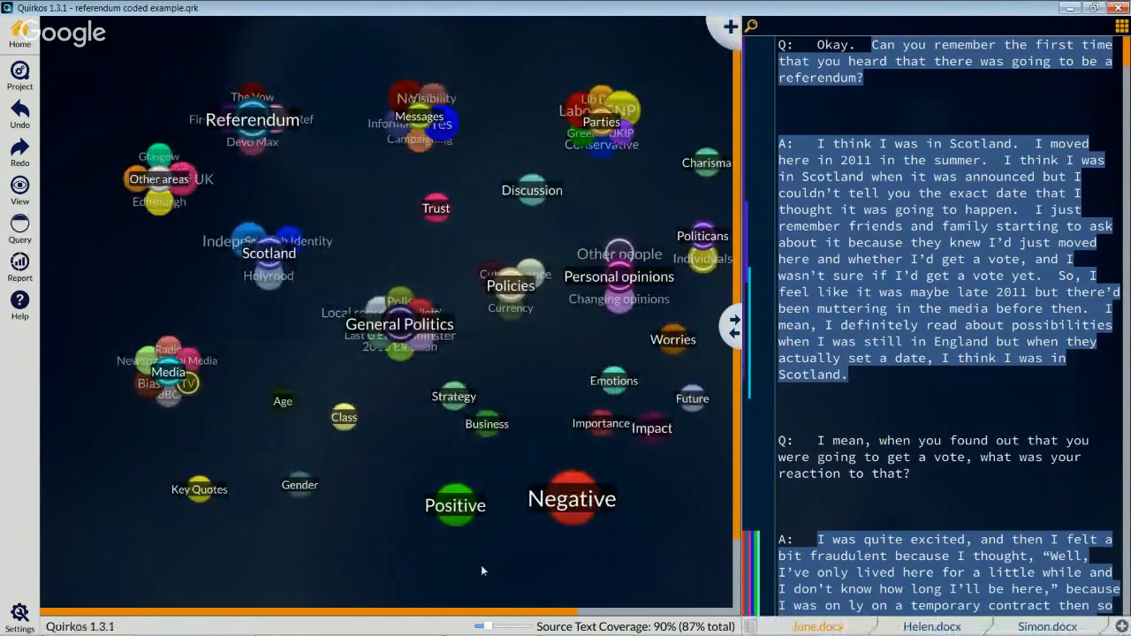
- Open the source properties of June.docx and set Gender to Female, Occupation to Senior Nurse and Voted to Yes
left_click_drag(493, 617, 537, 610)
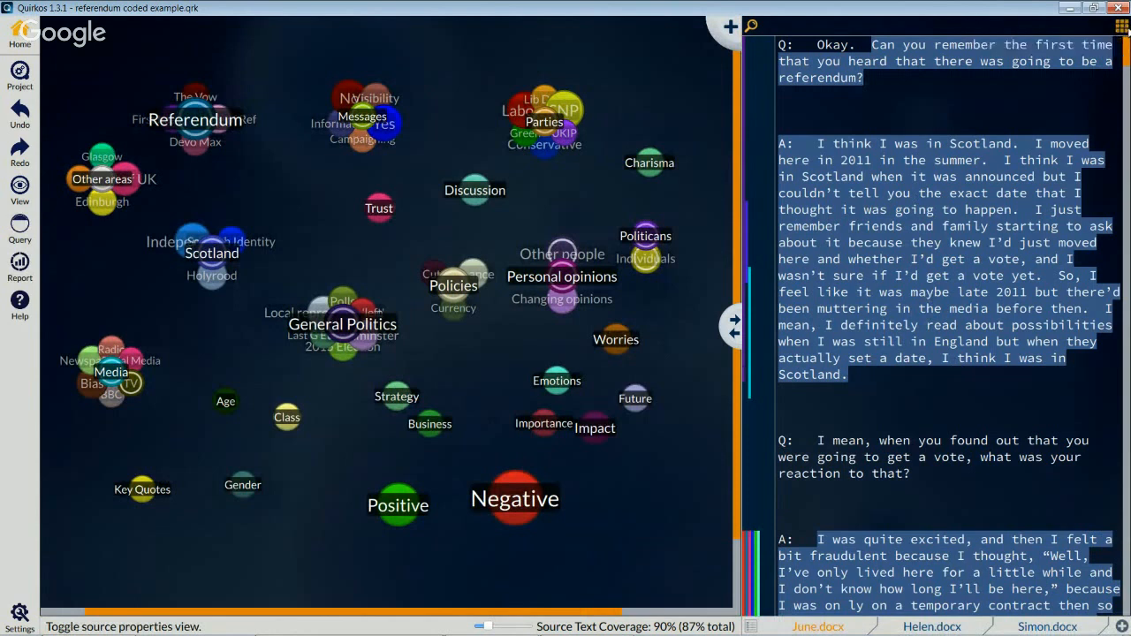
left_click(1124, 28)
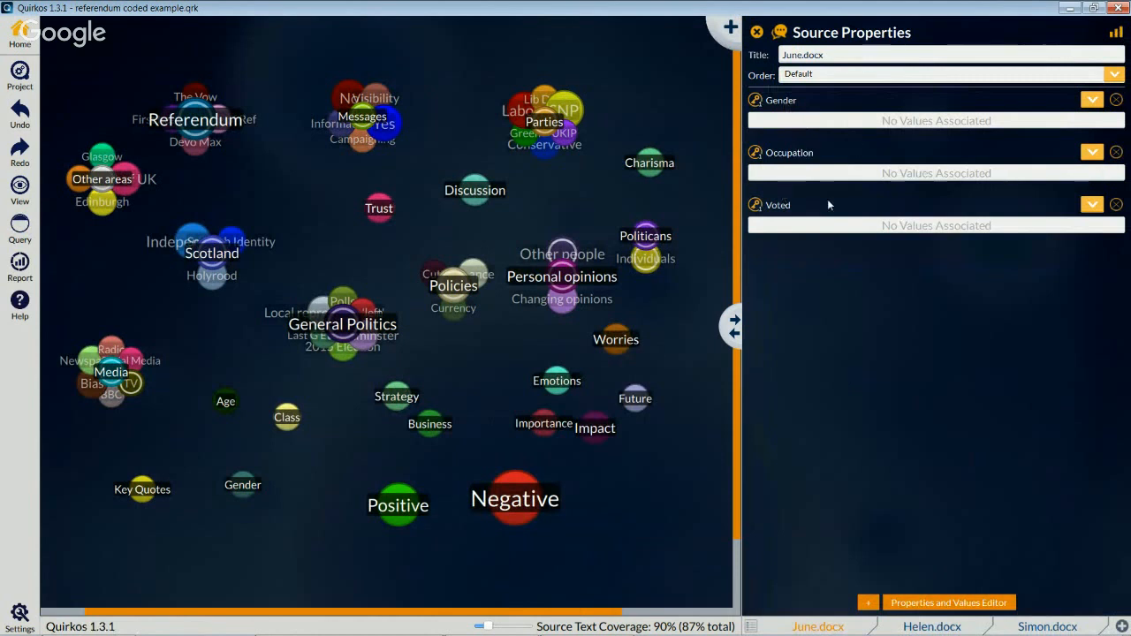
left_click(1093, 101)
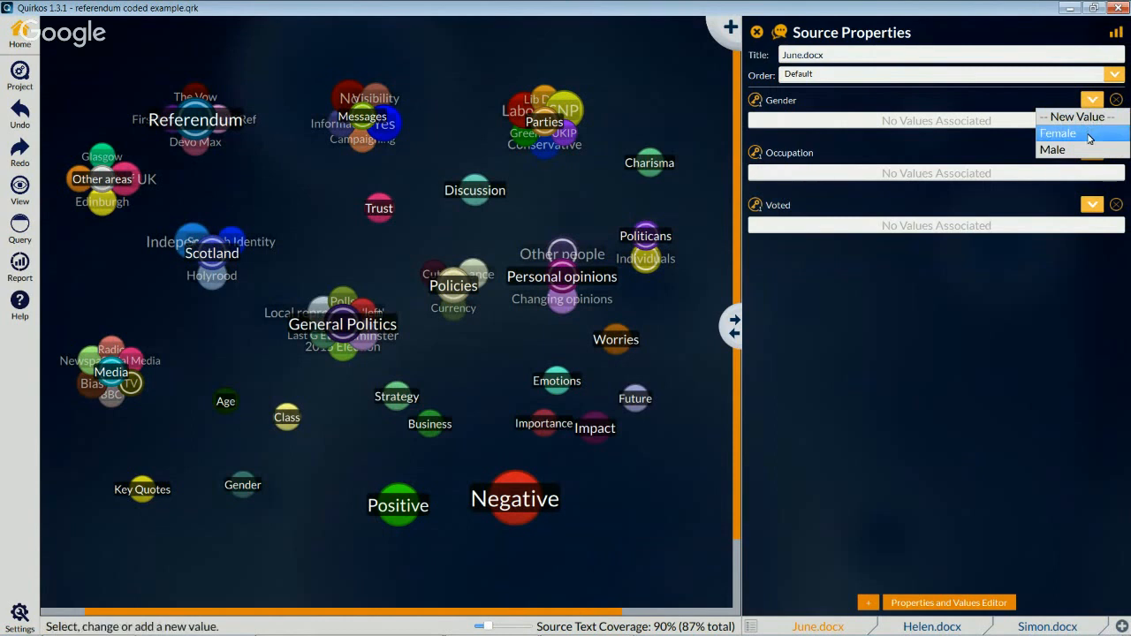
left_click(1090, 138)
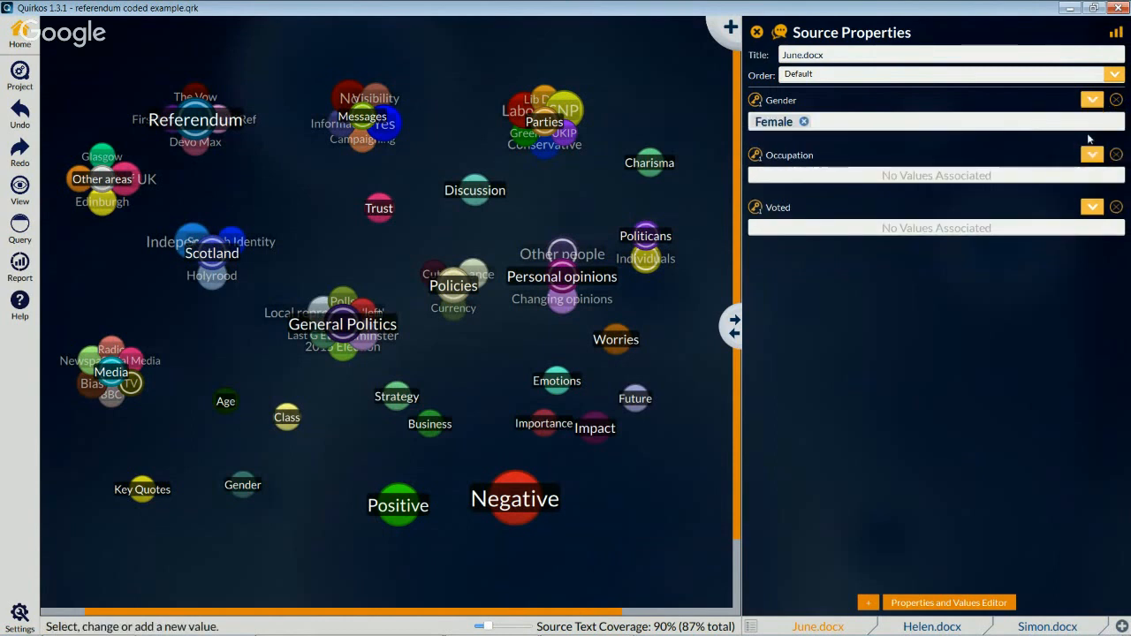
left_click(1093, 157)
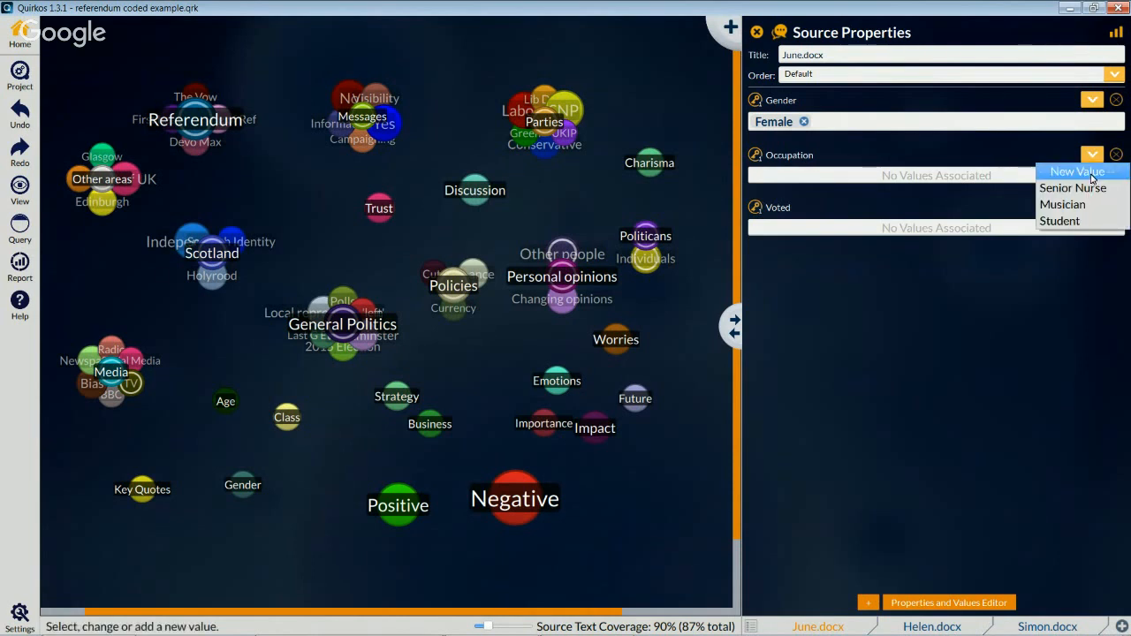
left_click(1072, 189)
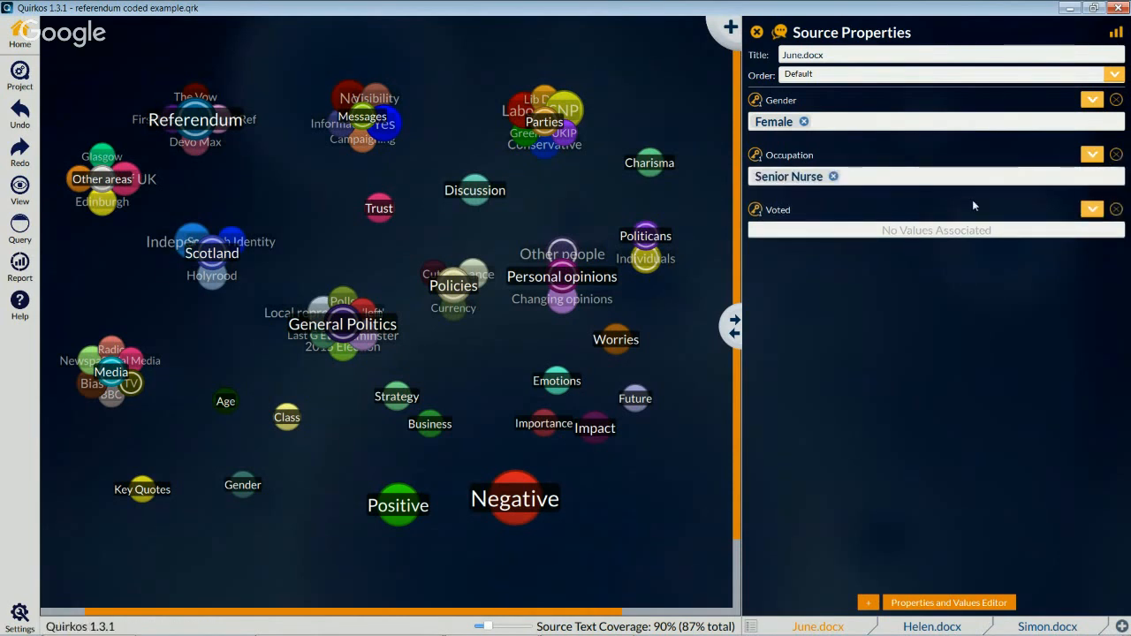
left_click(1090, 211)
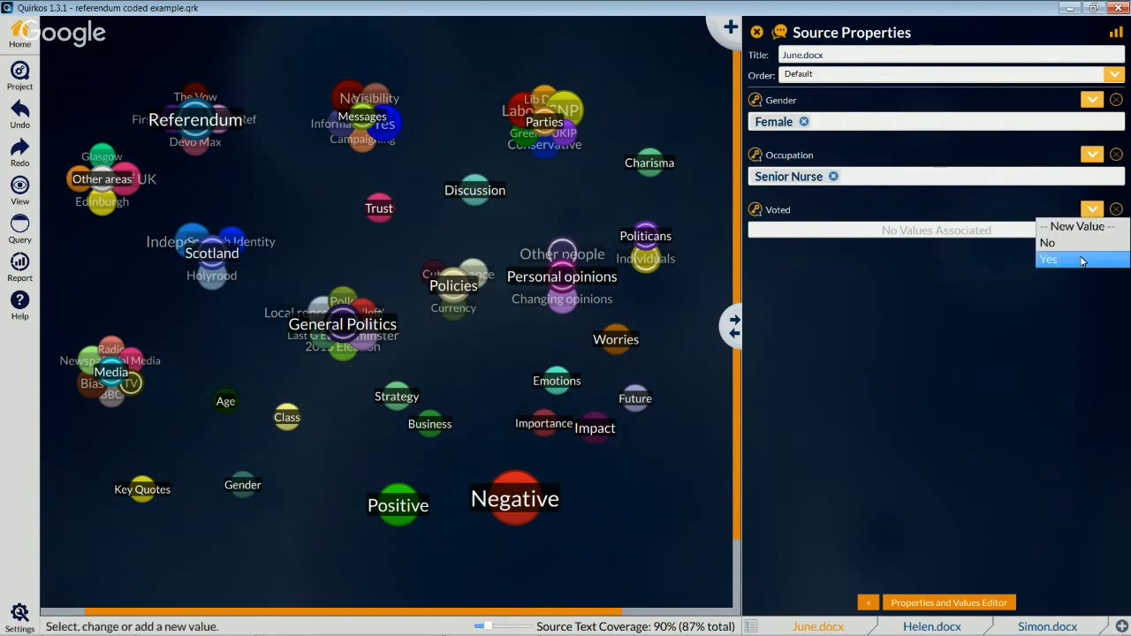
left_click(1083, 260)
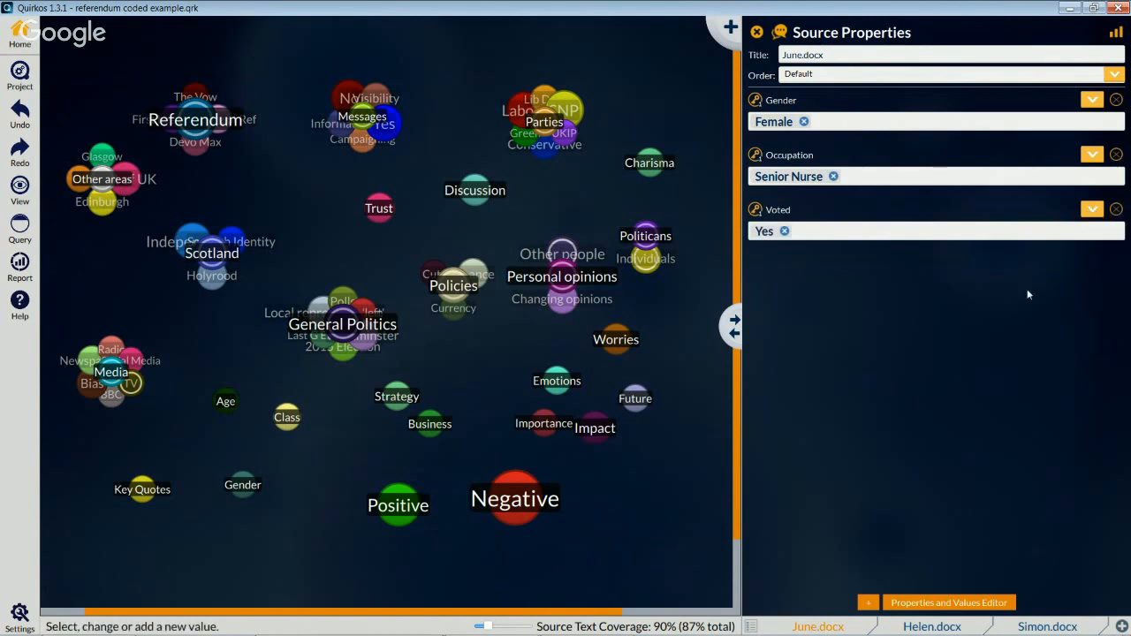
- Set the Gender property to Female for Helen.docx and to Male for Simon.docx
left_click(950, 631)
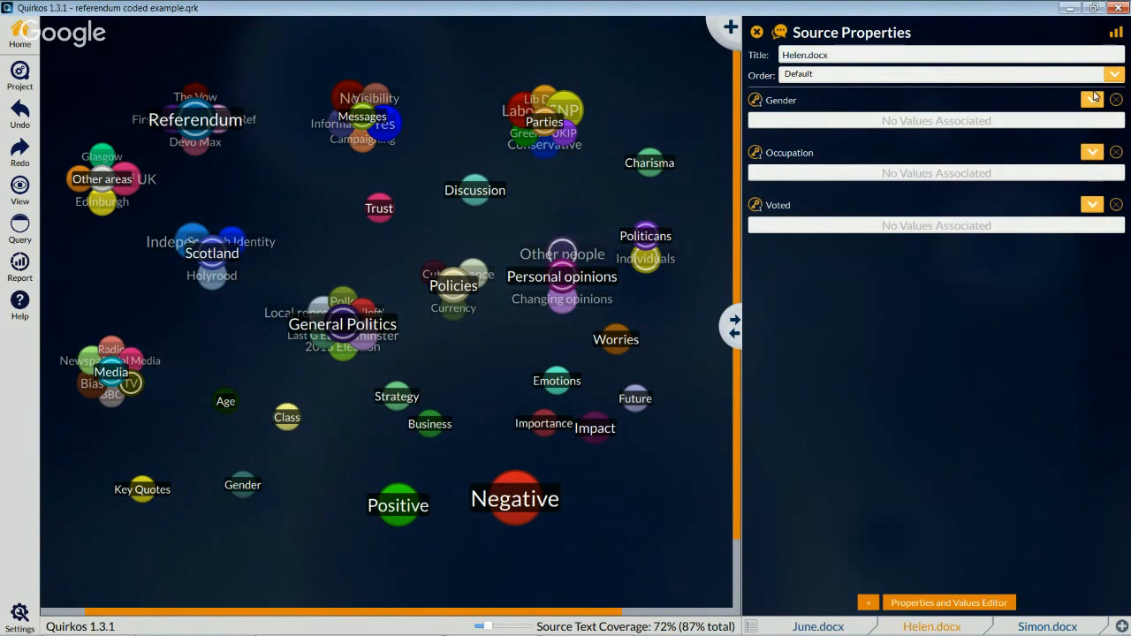
left_click(1094, 101)
left_click(1058, 133)
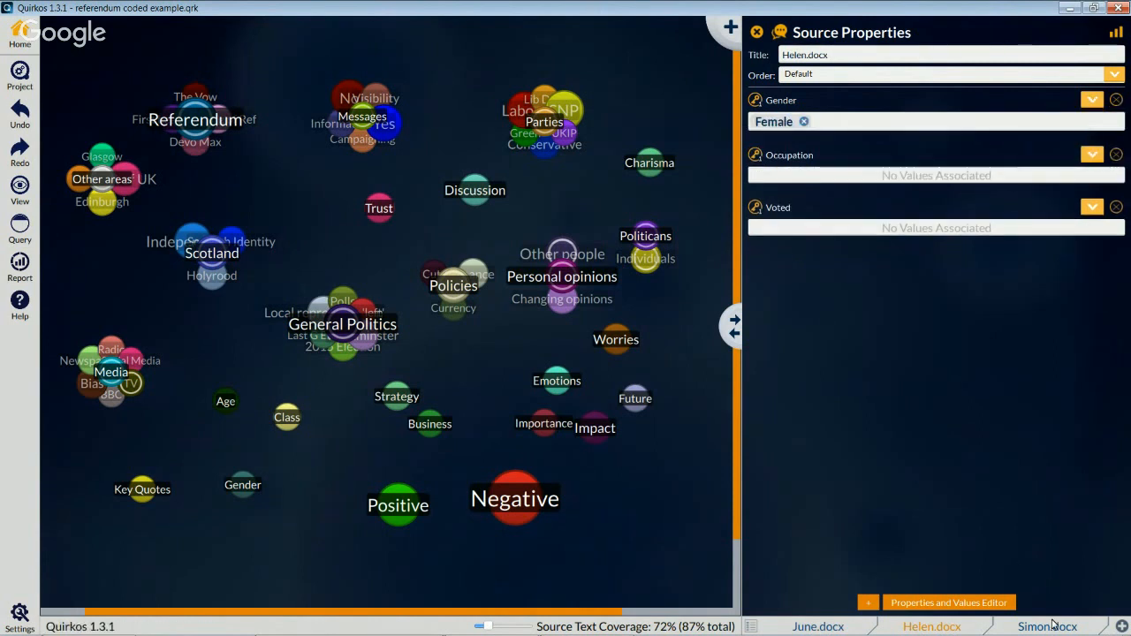
left_click(1049, 628)
left_click(1094, 101)
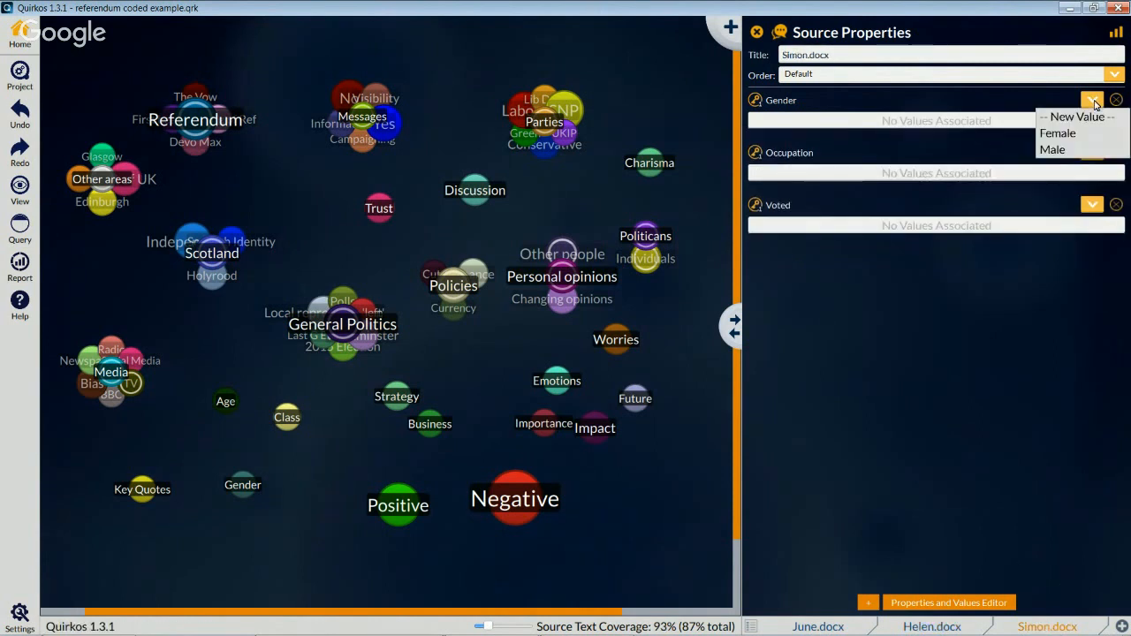
left_click(1052, 149)
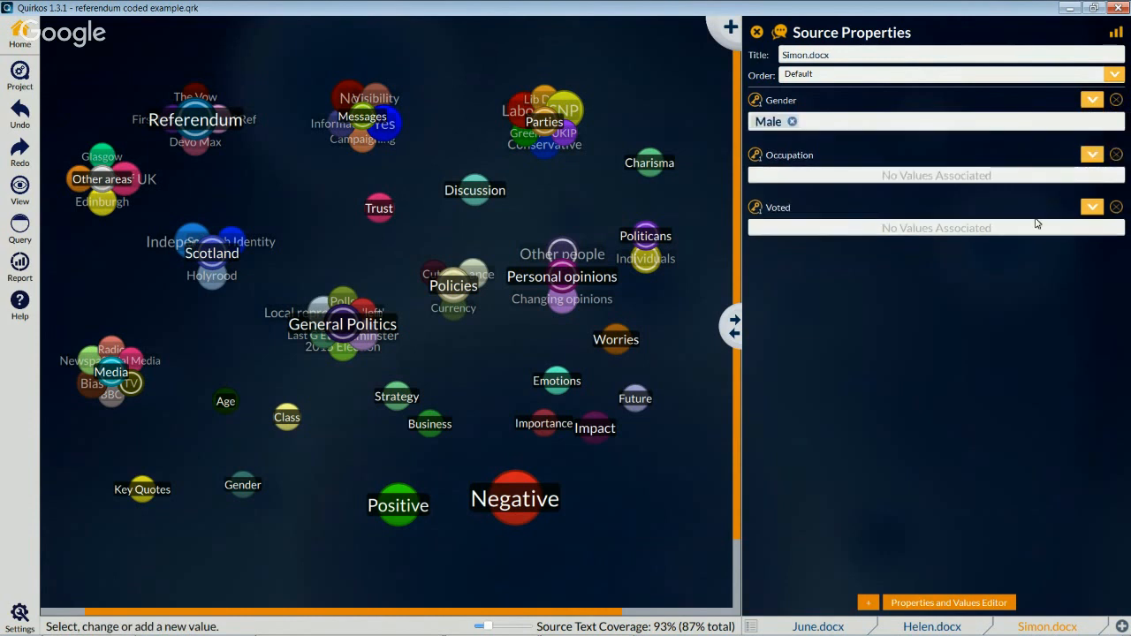
- Review the properties of Eda.docx, Jim.docx and Paula.docx from the full source list, and set the Gender of Adrian.docx to Male
left_click(753, 627)
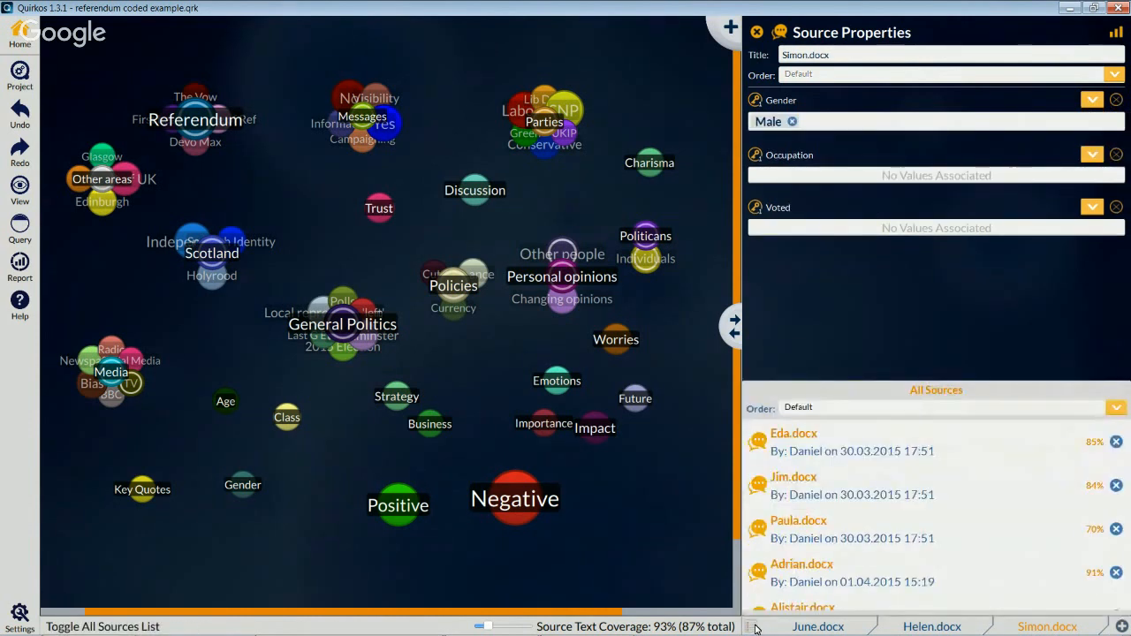
scroll(872, 474, "down", 5)
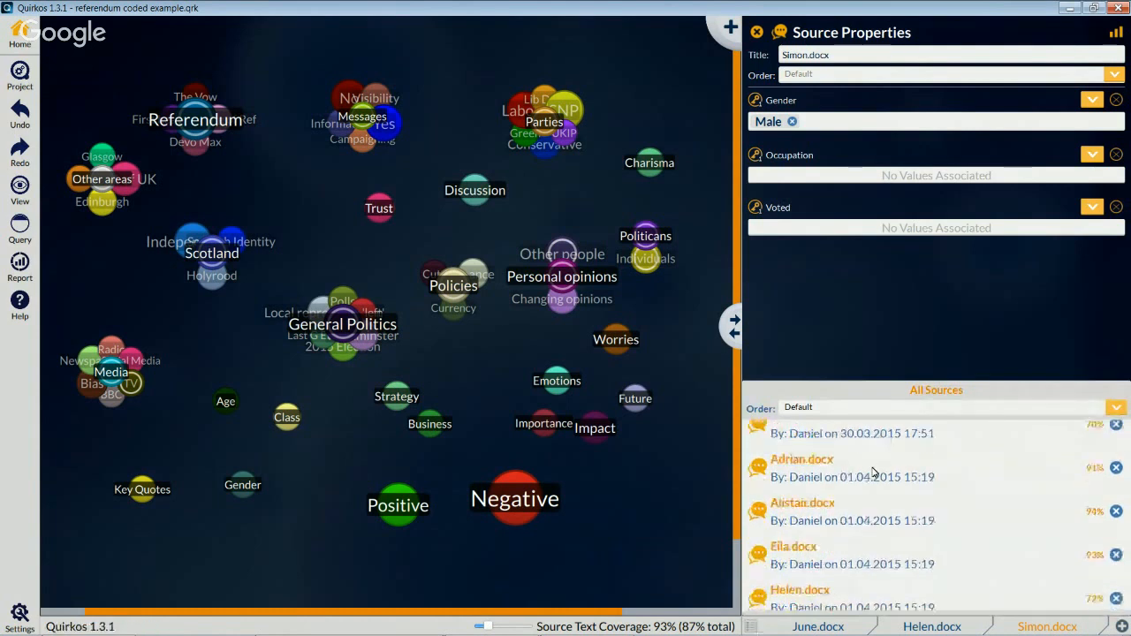
scroll(872, 473, "up", 5)
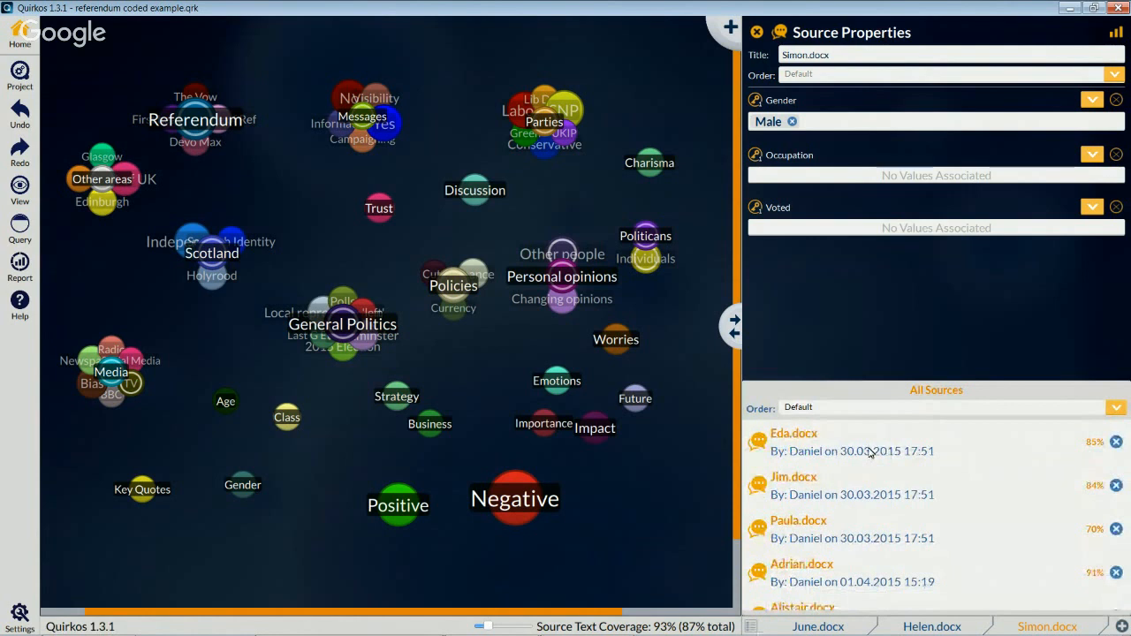
left_click(871, 452)
left_click(873, 493)
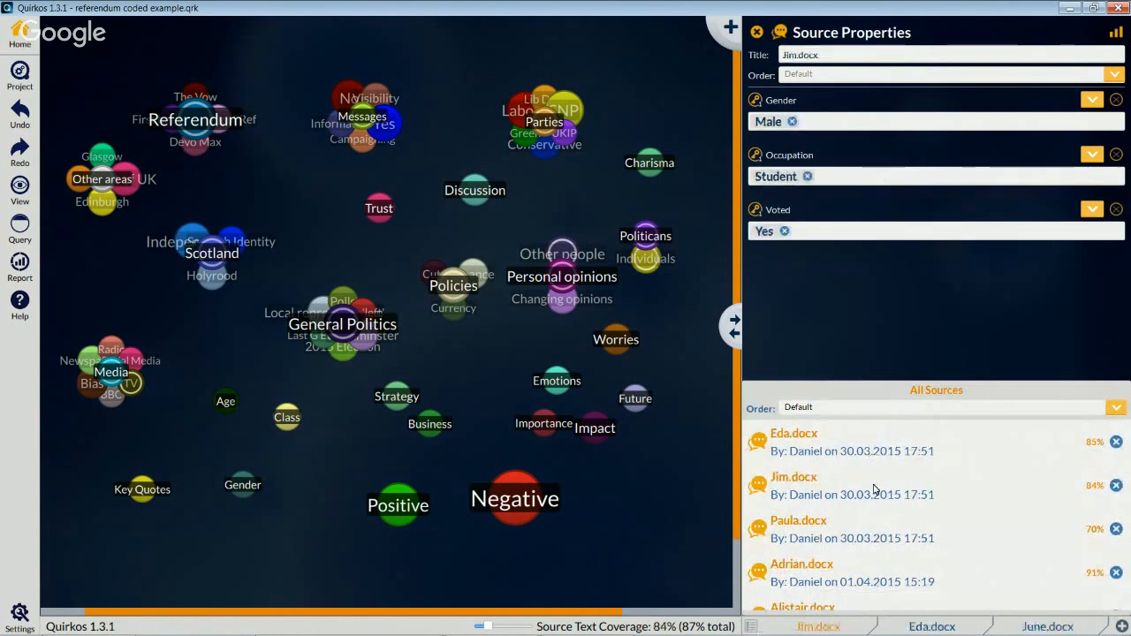
left_click(882, 541)
left_click(889, 579)
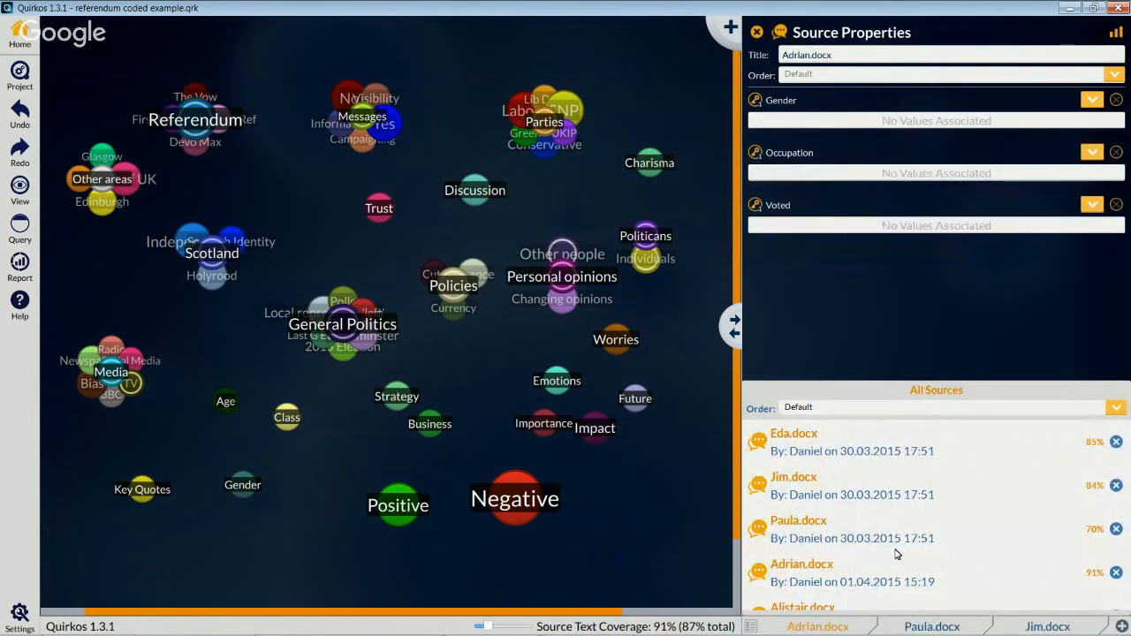
left_click(1093, 100)
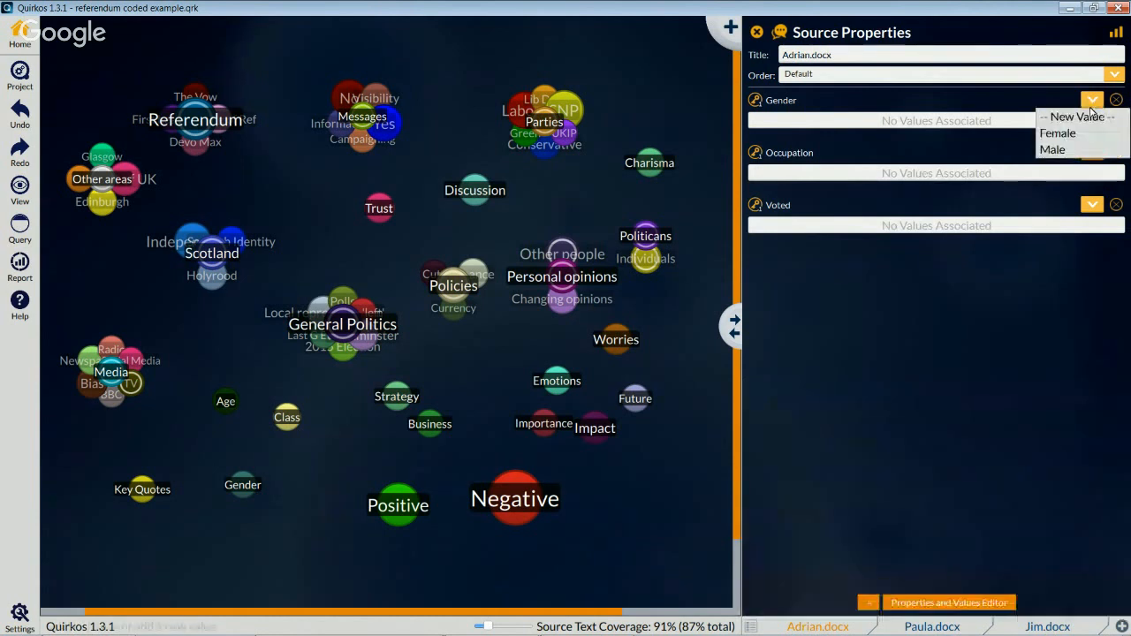
left_click(1084, 150)
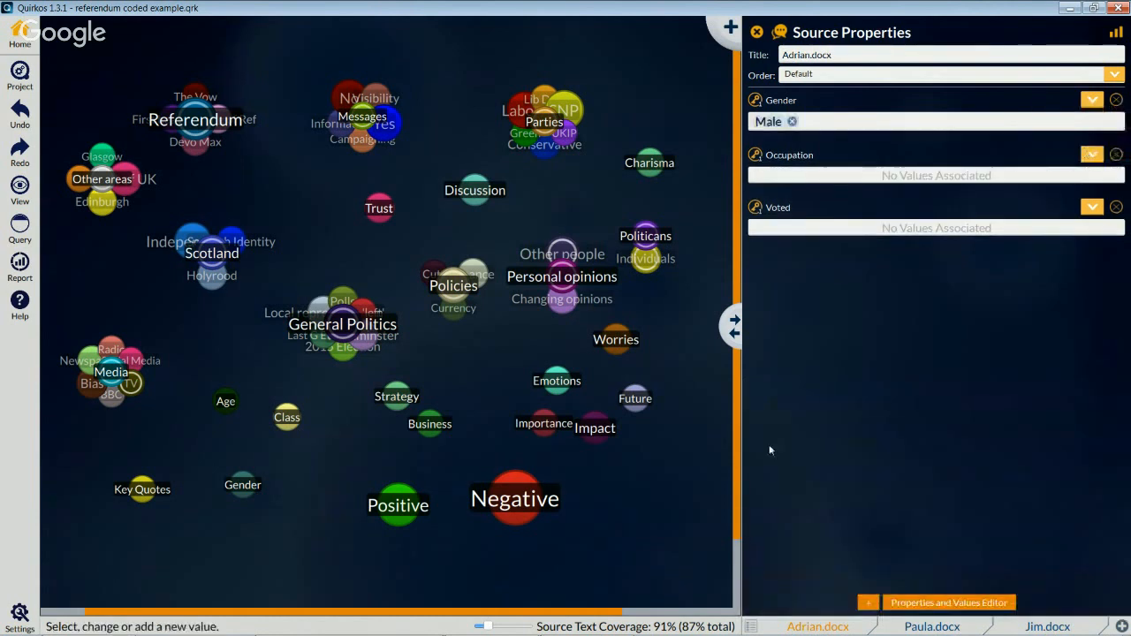
- Open Alistair.docx from the full source list and set its Gender to Male
left_click(751, 627)
scroll(848, 541, "down", 2)
scroll(850, 544, "up", 2)
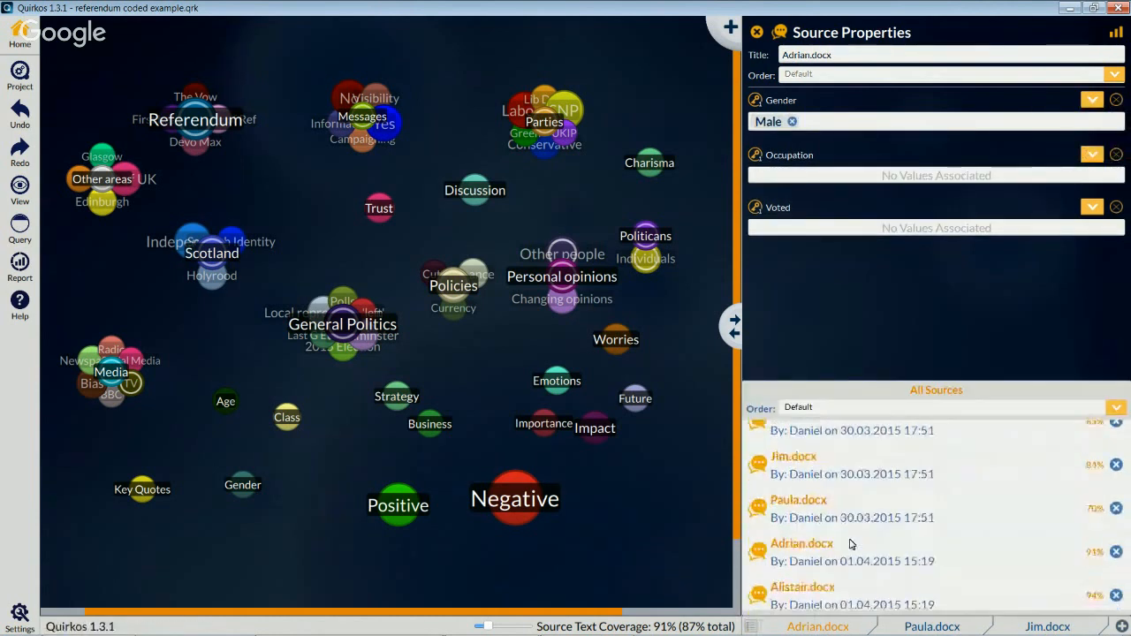
scroll(850, 548, "down", 3)
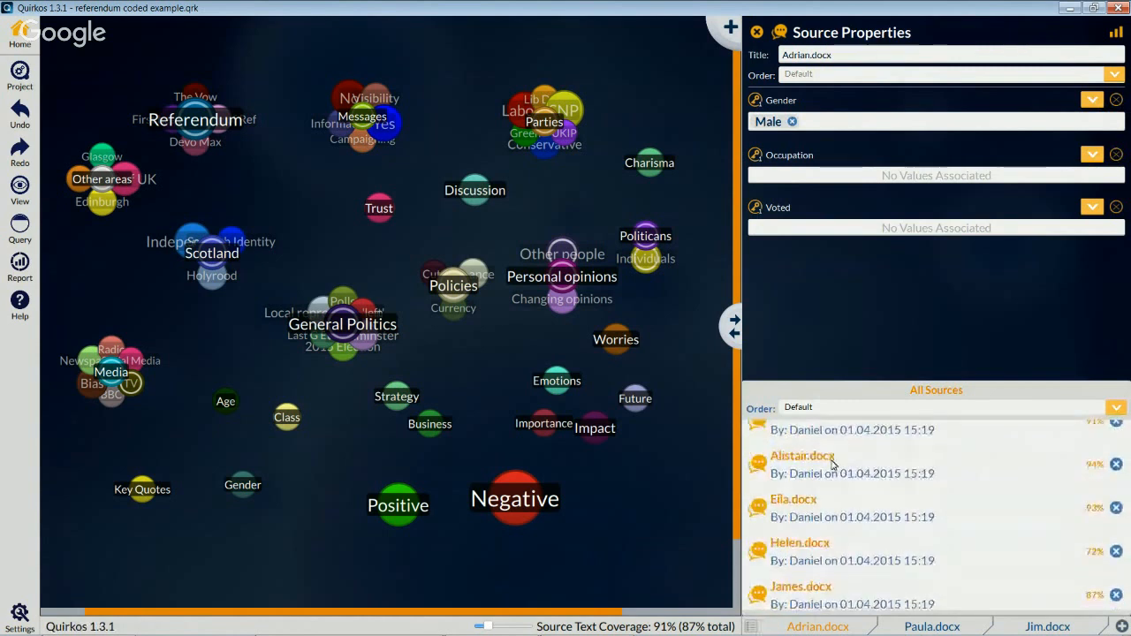
left_click(831, 462)
left_click(1092, 100)
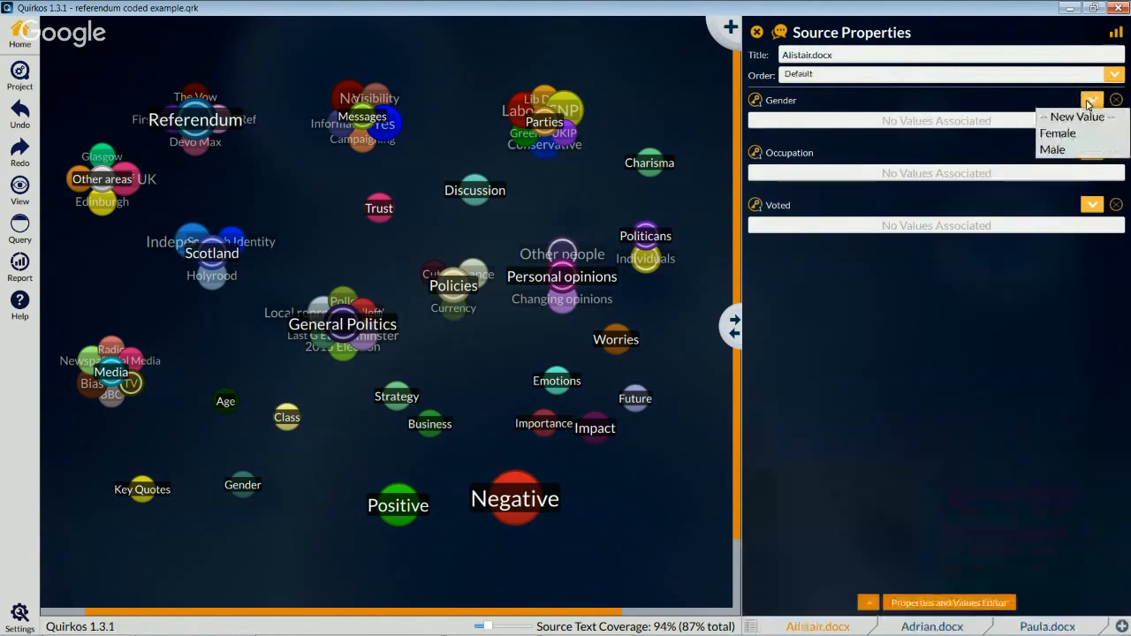
left_click(1074, 149)
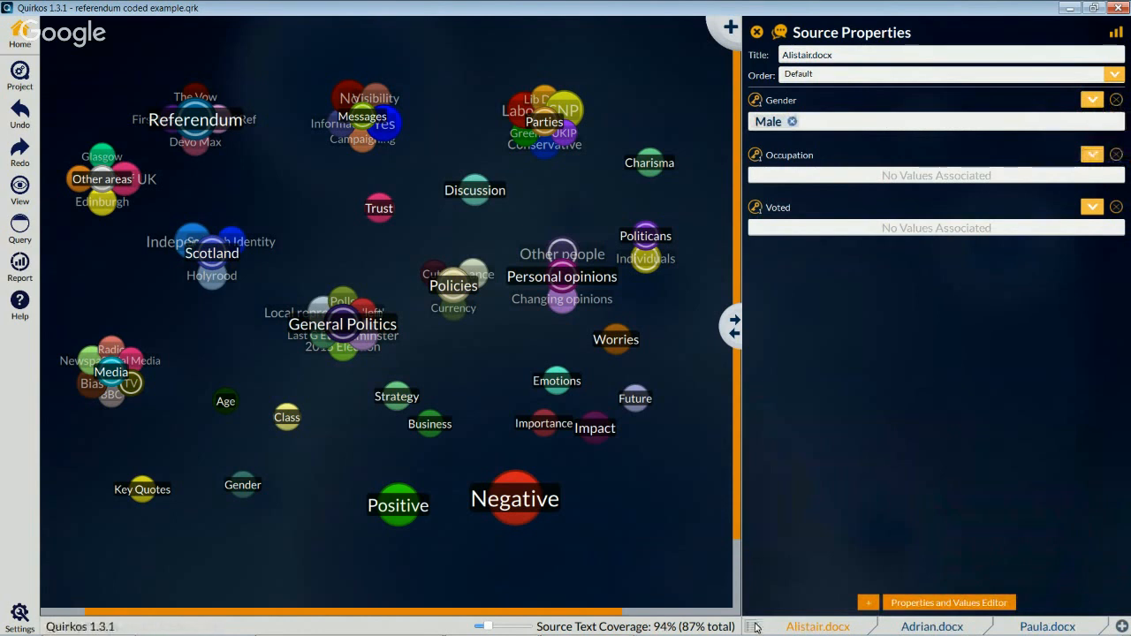
- Show the properties overview with the distribution of Gender, Occupation and Voted values across all sources
mouse_move(756, 627)
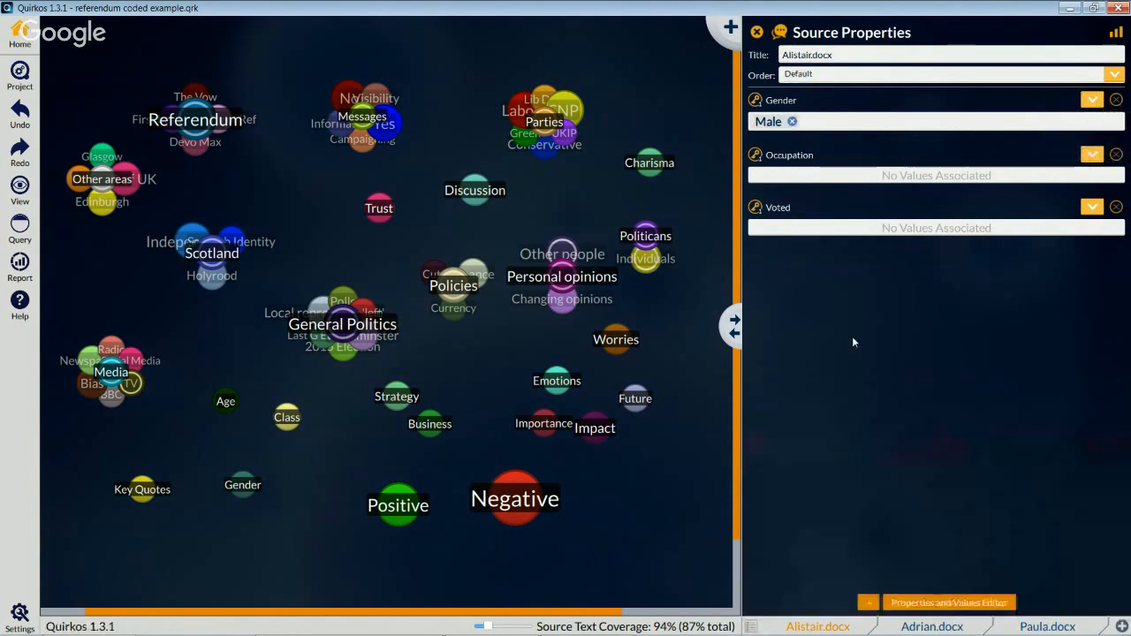
left_click(1117, 34)
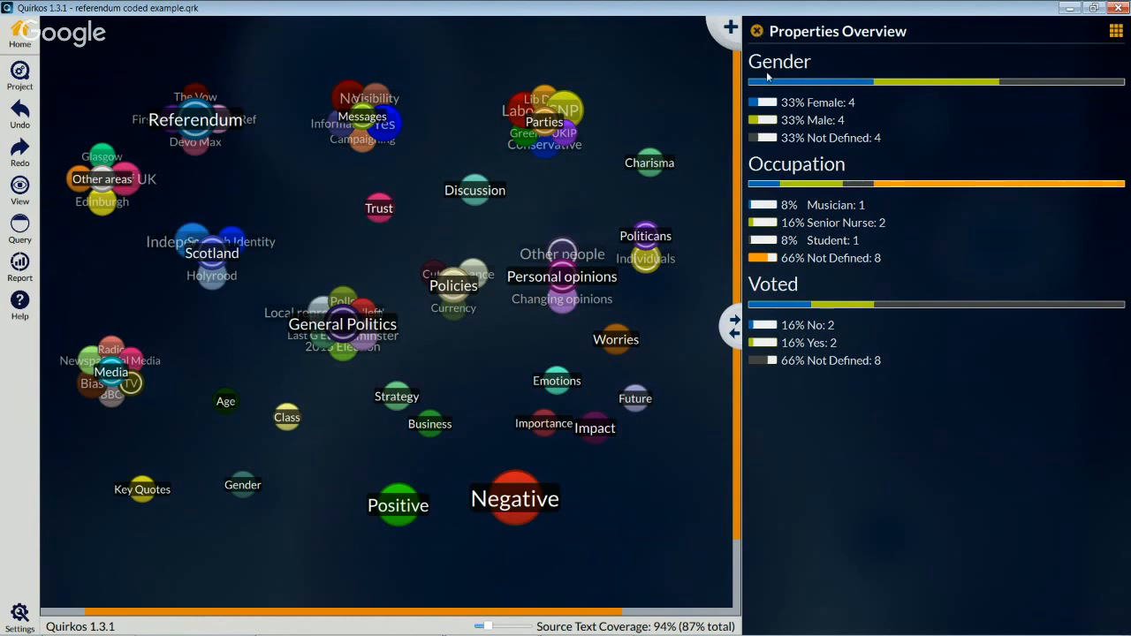
- Close the properties overview, run a query for the Property Gender with the value Female, and widen the Quirk list in the results
left_click(757, 31)
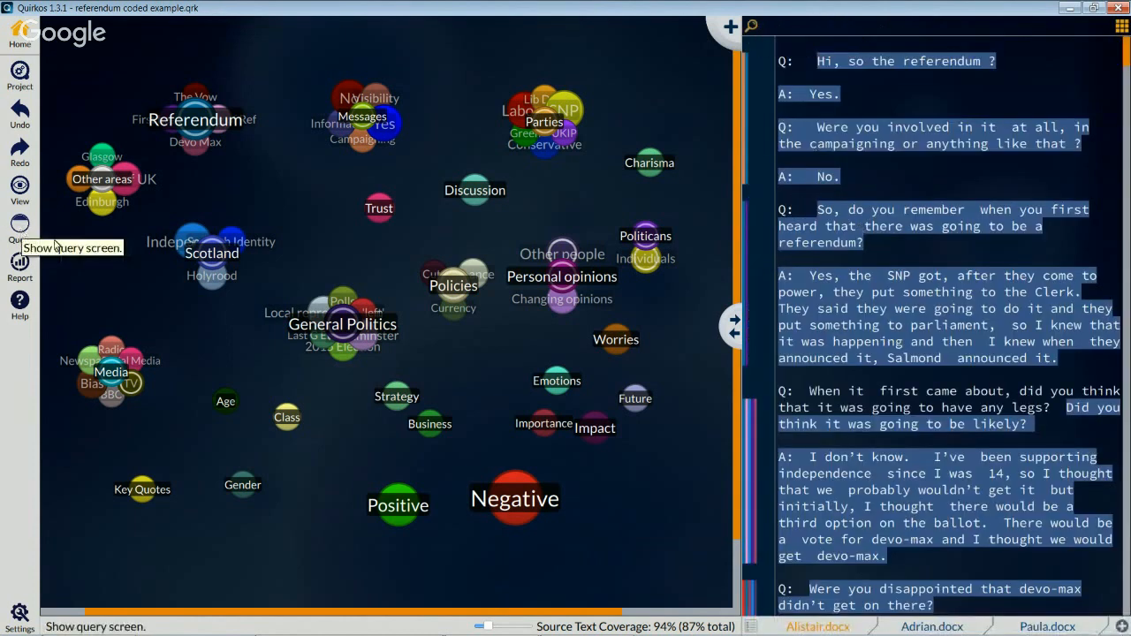
left_click(20, 231)
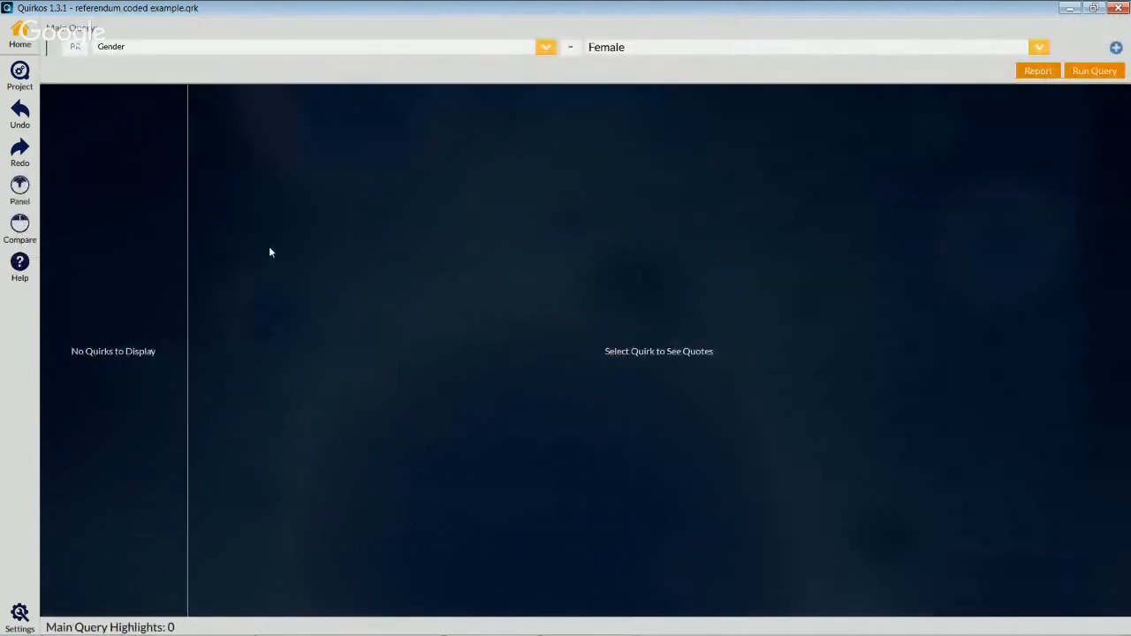
left_click(76, 48)
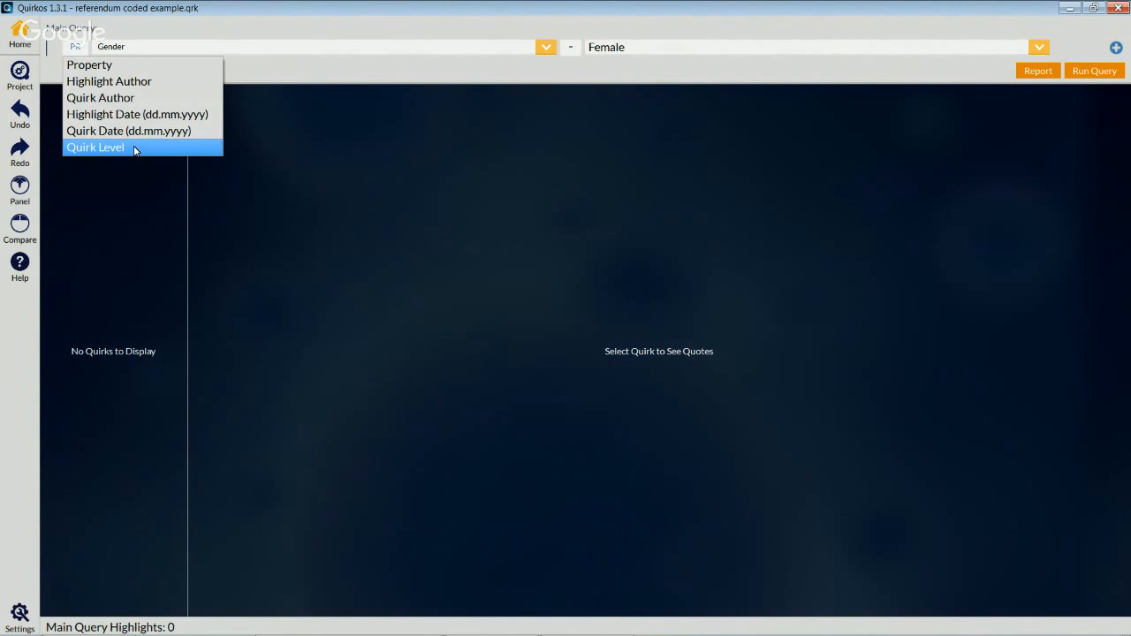
left_click(110, 70)
left_click(545, 47)
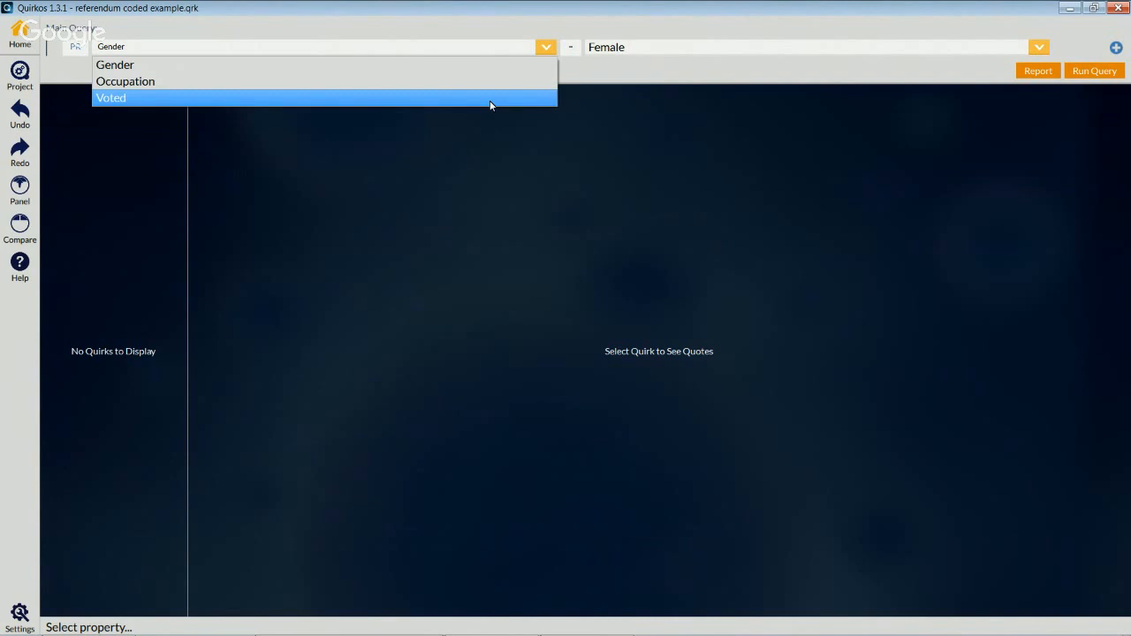
left_click(484, 66)
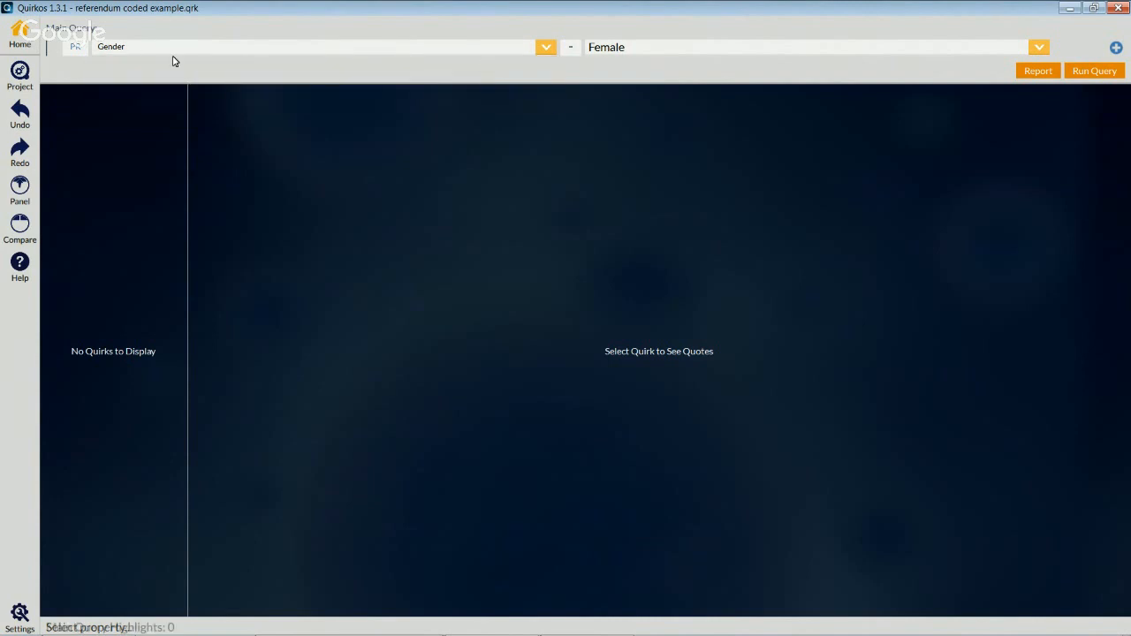
left_click(1094, 73)
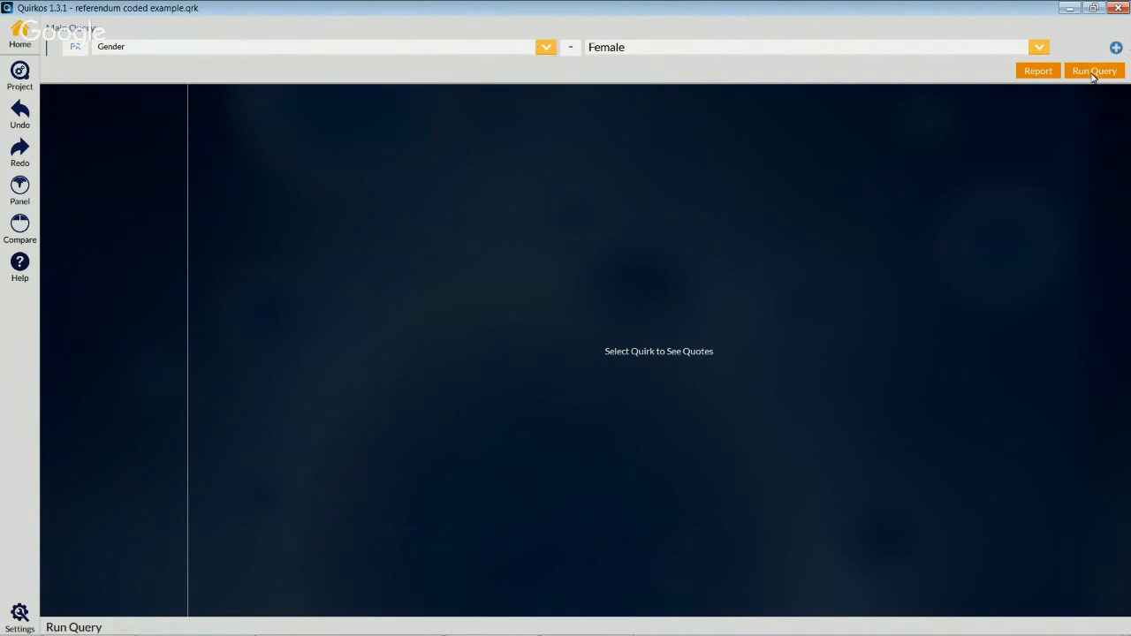
left_click_drag(190, 334, 277, 341)
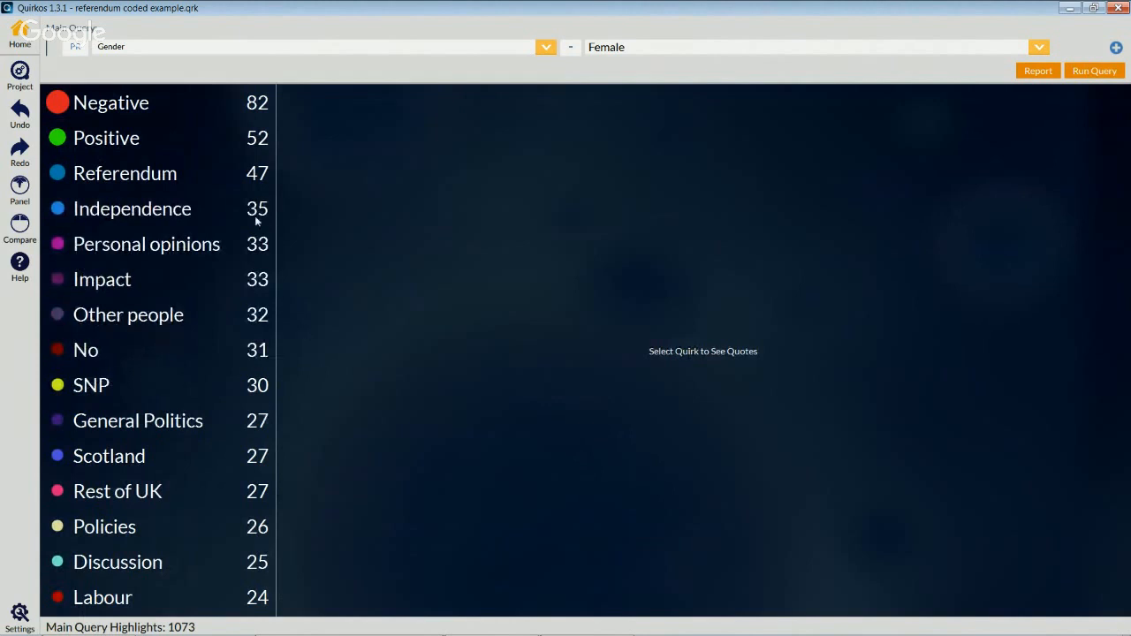
- View the quotes coded as Negative and Positive in the results of the Female query
left_click(112, 104)
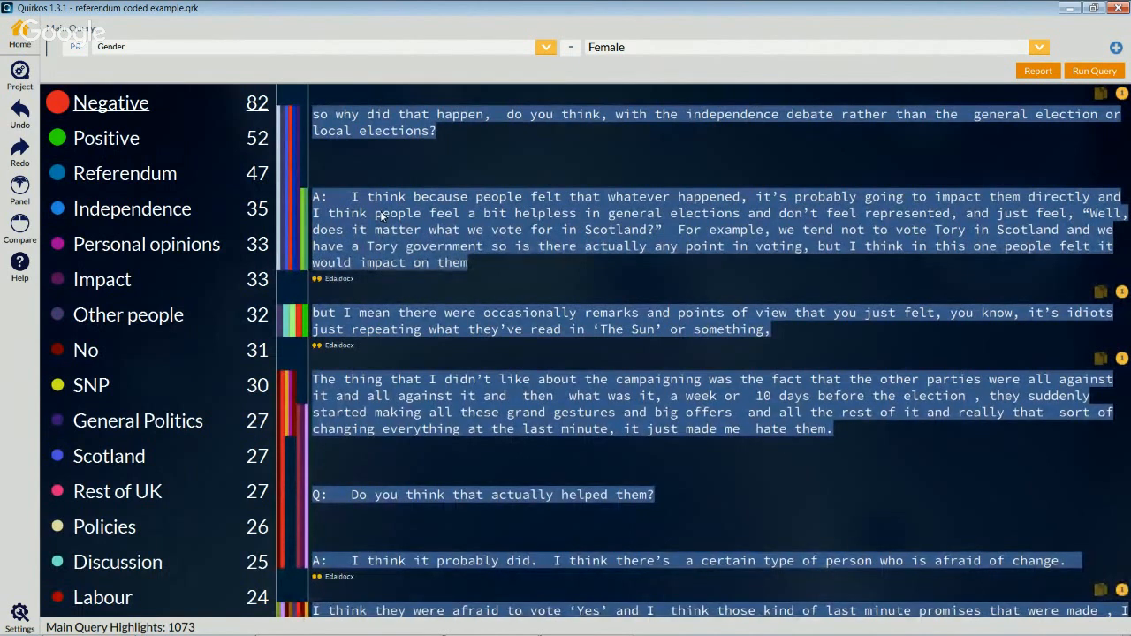
left_click(85, 142)
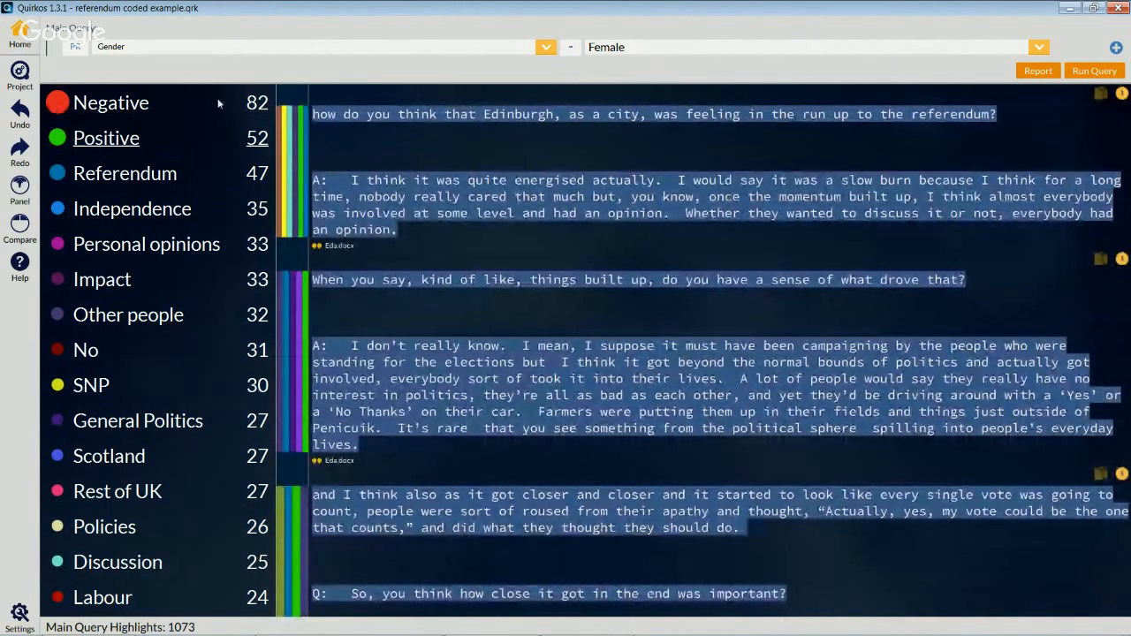
left_click(269, 106)
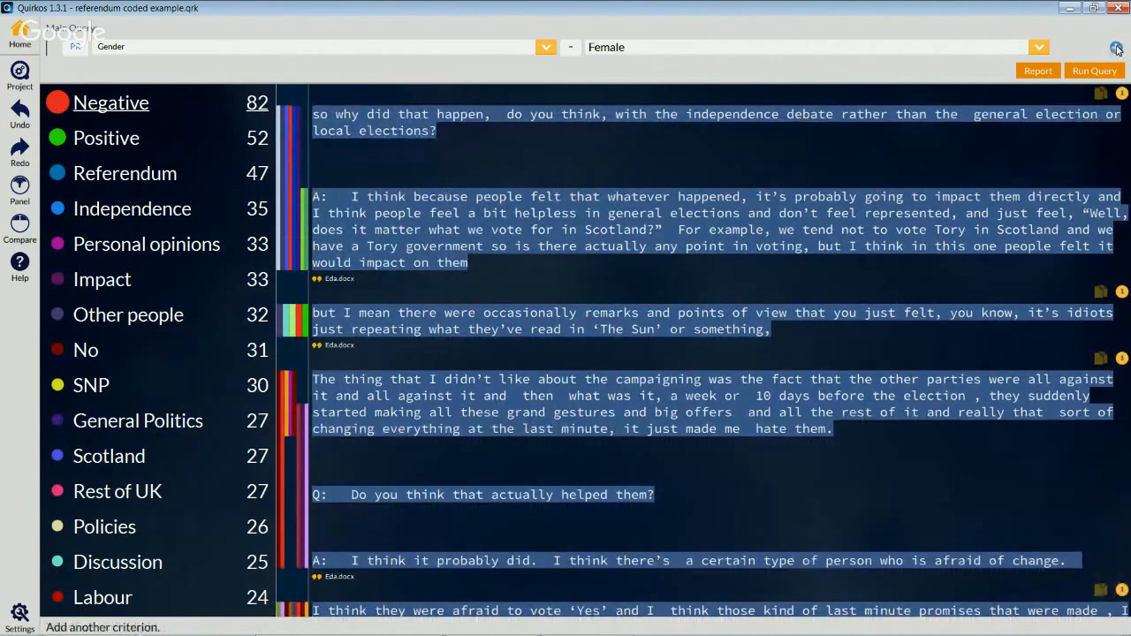
- Add a second query criterion for Voted with the value No, and remove the extra third criterion
left_click(1117, 49)
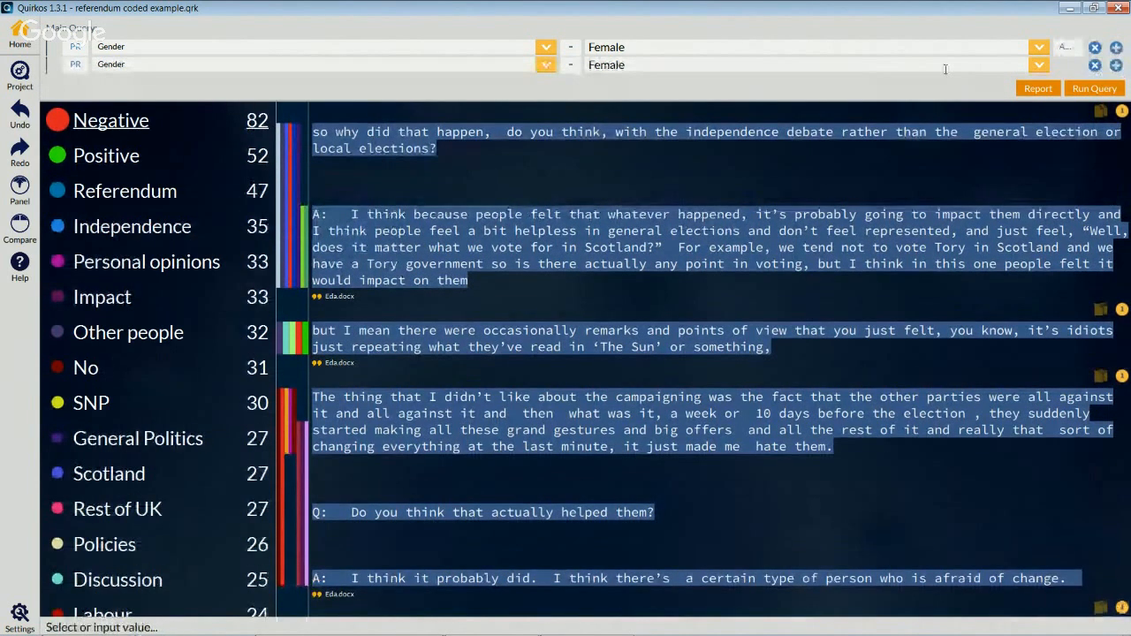
left_click(547, 66)
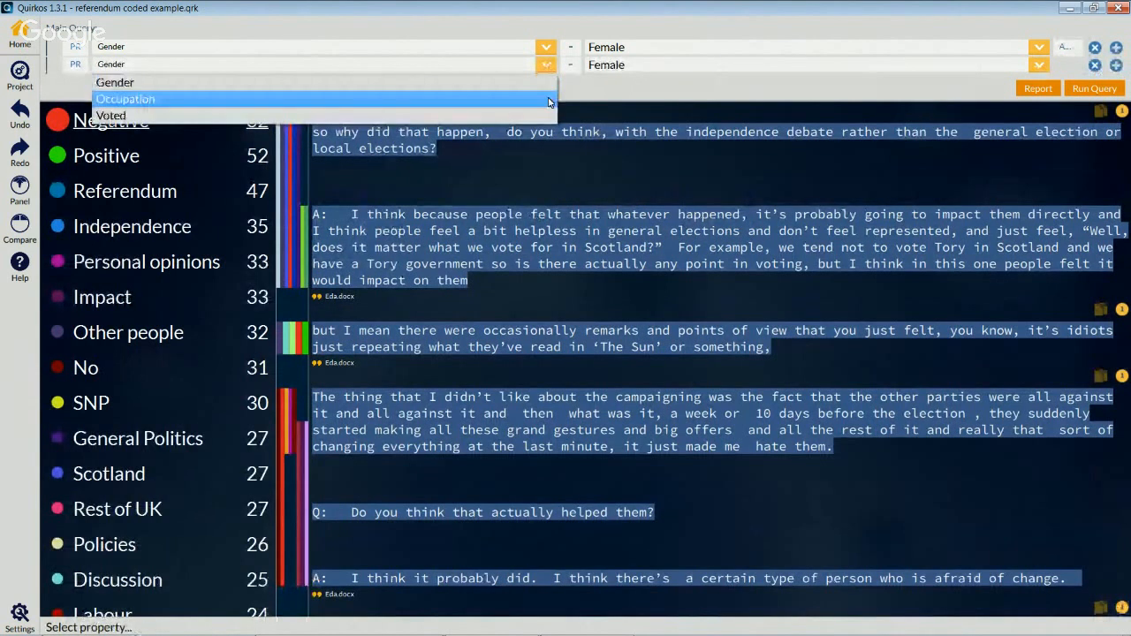
left_click(548, 99)
left_click(548, 66)
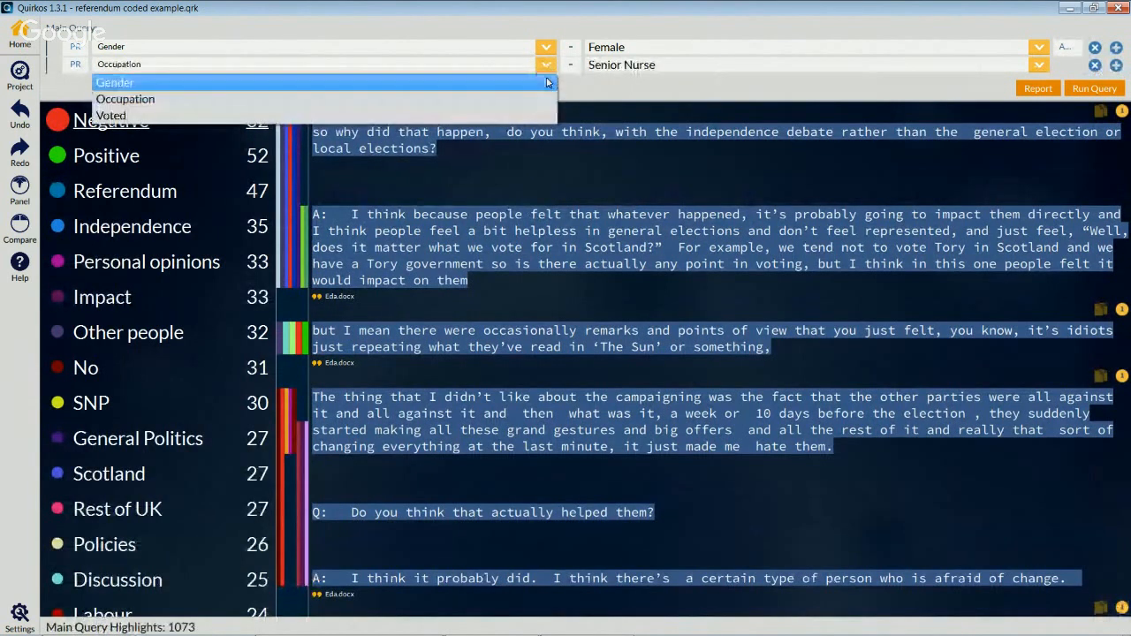
left_click(546, 110)
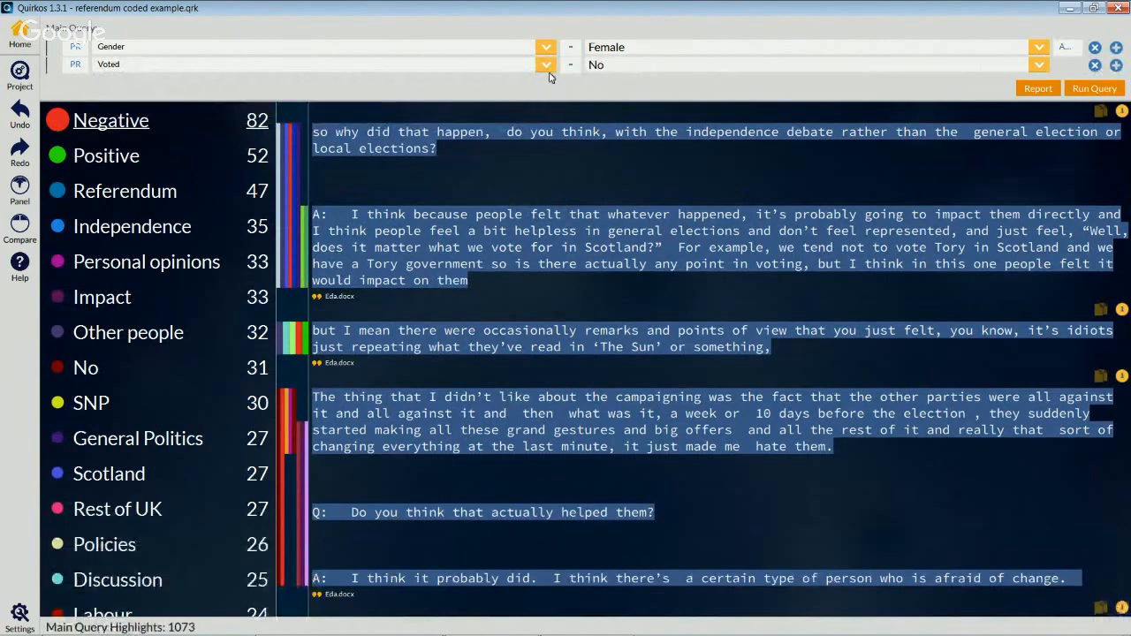
left_click(1115, 67)
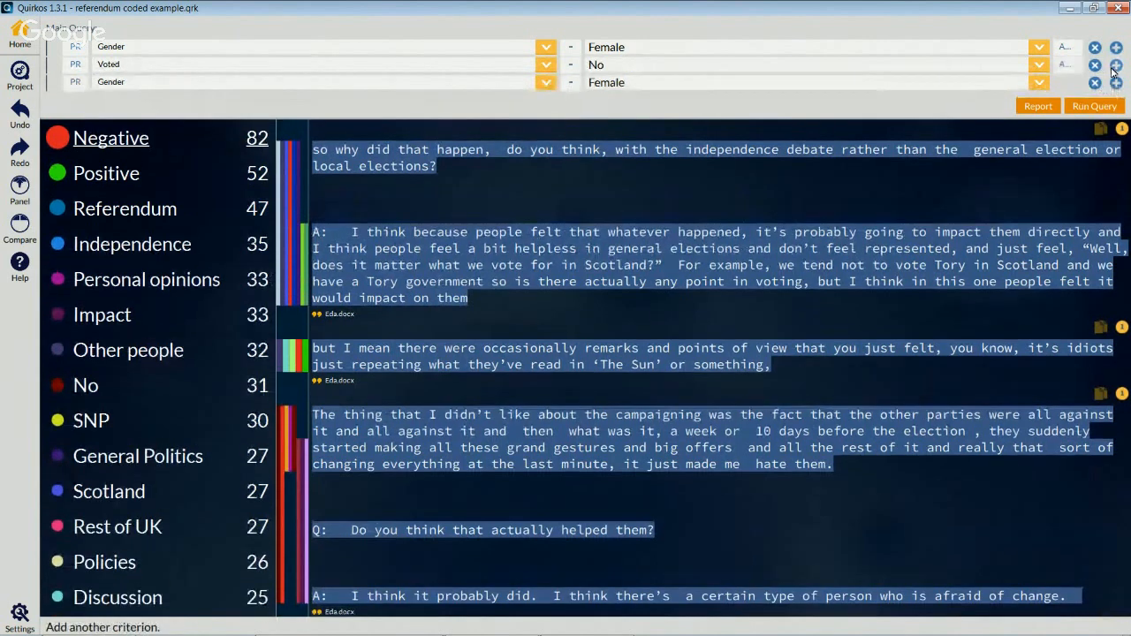
left_click(1095, 82)
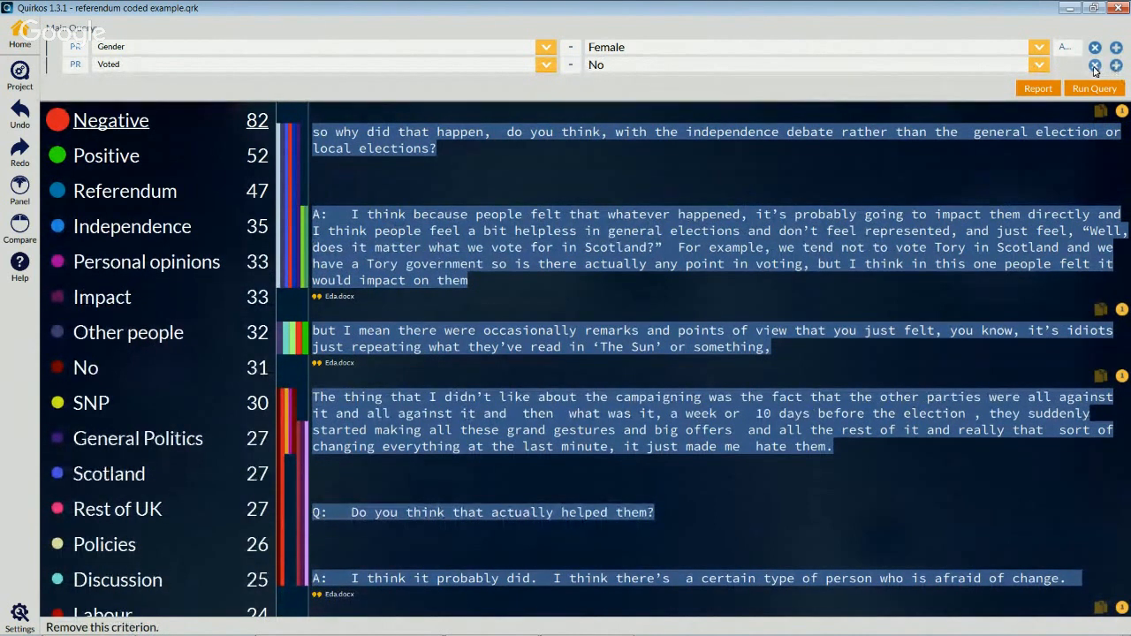
- Combine the two criteria with OR, change the second one to Gender with the value Male, and run the query
left_click(1072, 49)
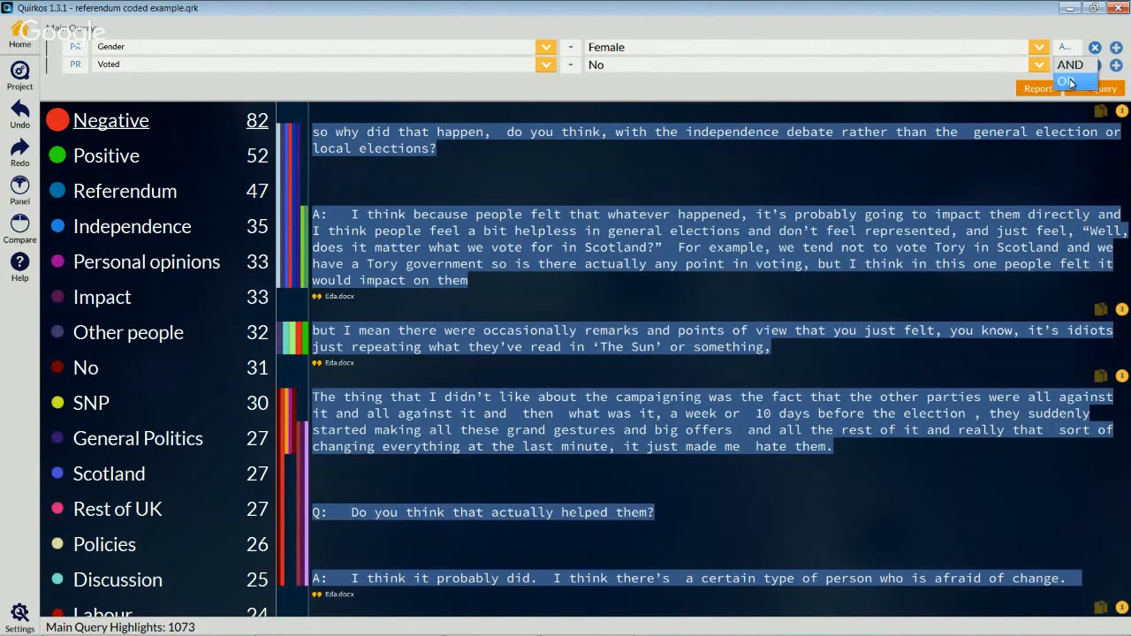
left_click(1068, 81)
left_click(545, 65)
left_click(530, 83)
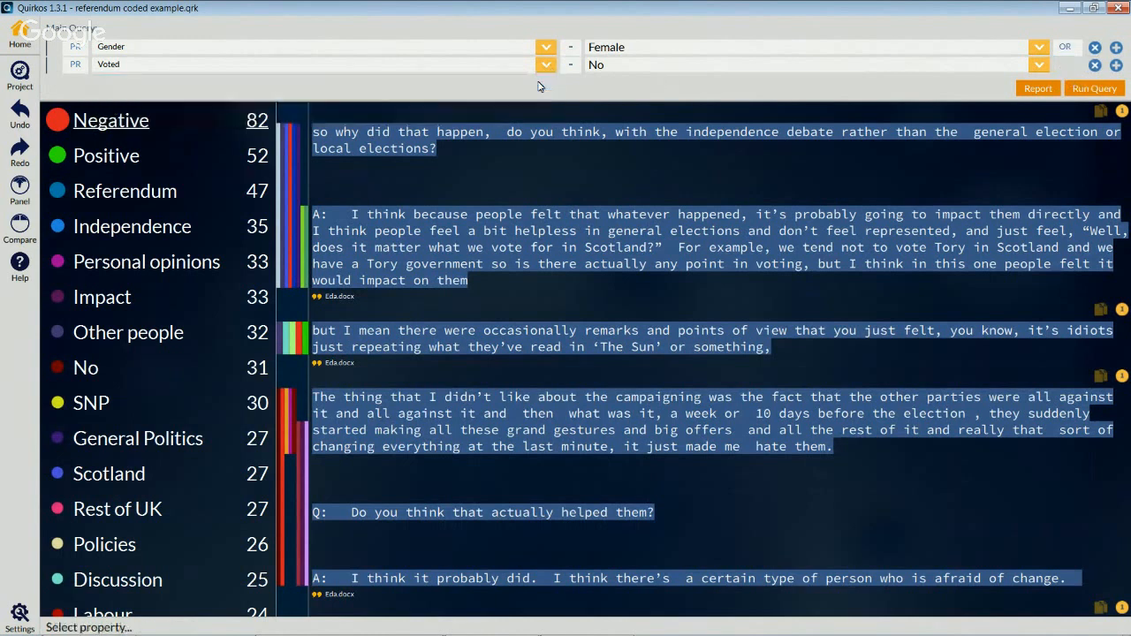
left_click(1039, 64)
left_click(867, 96)
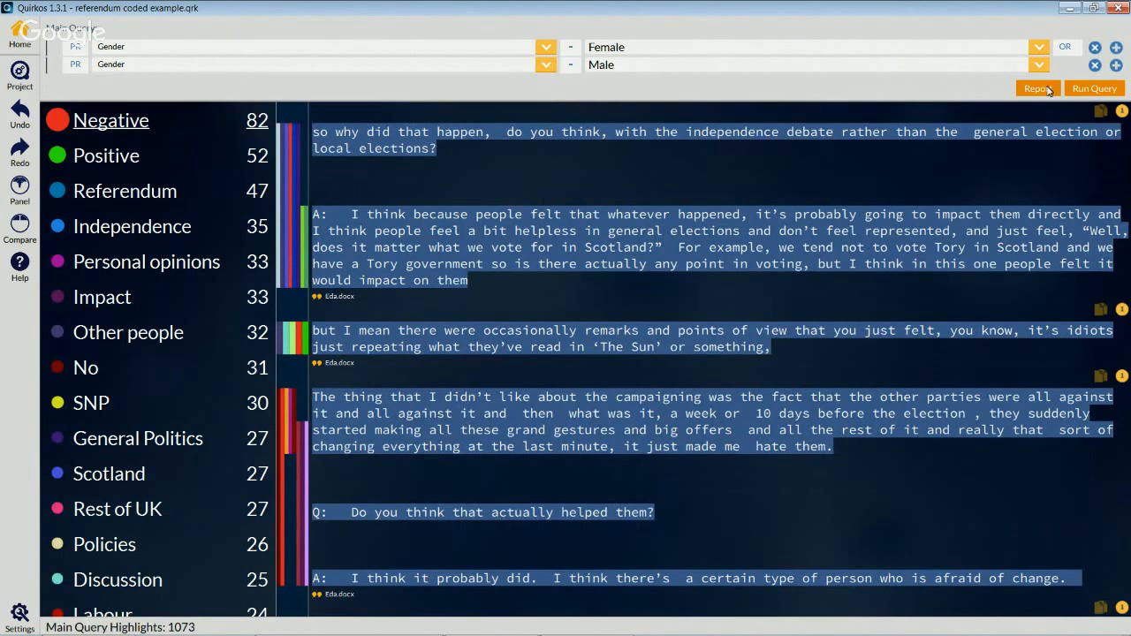
left_click(1094, 88)
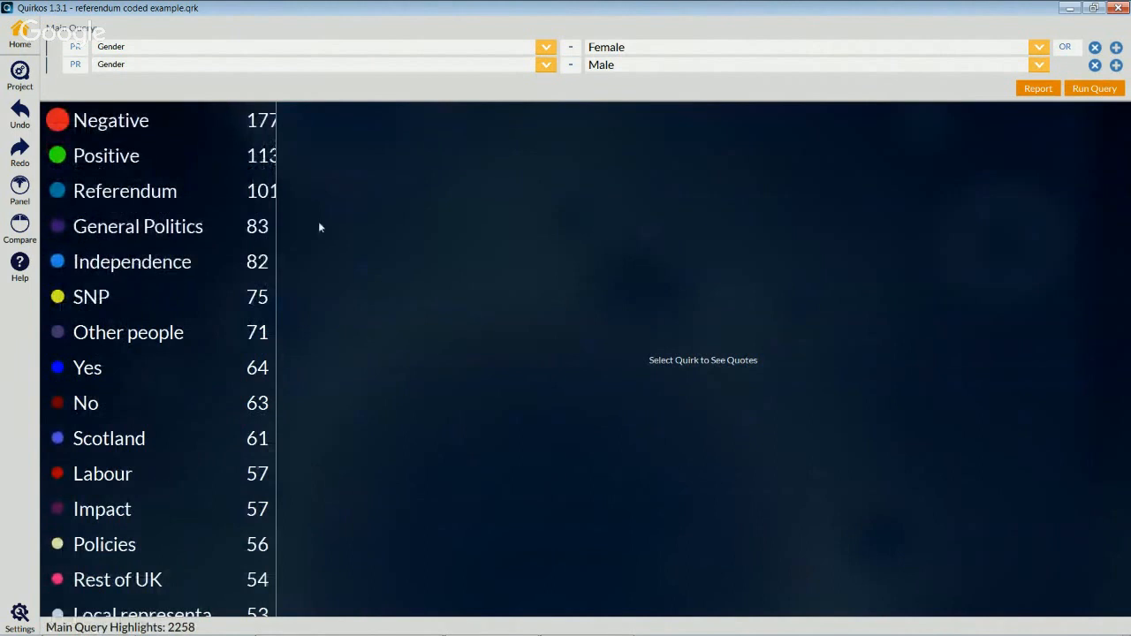
- Remove the second criterion and run a side-by-side comparison query of Gender Female against Gender Male
left_click(1095, 64)
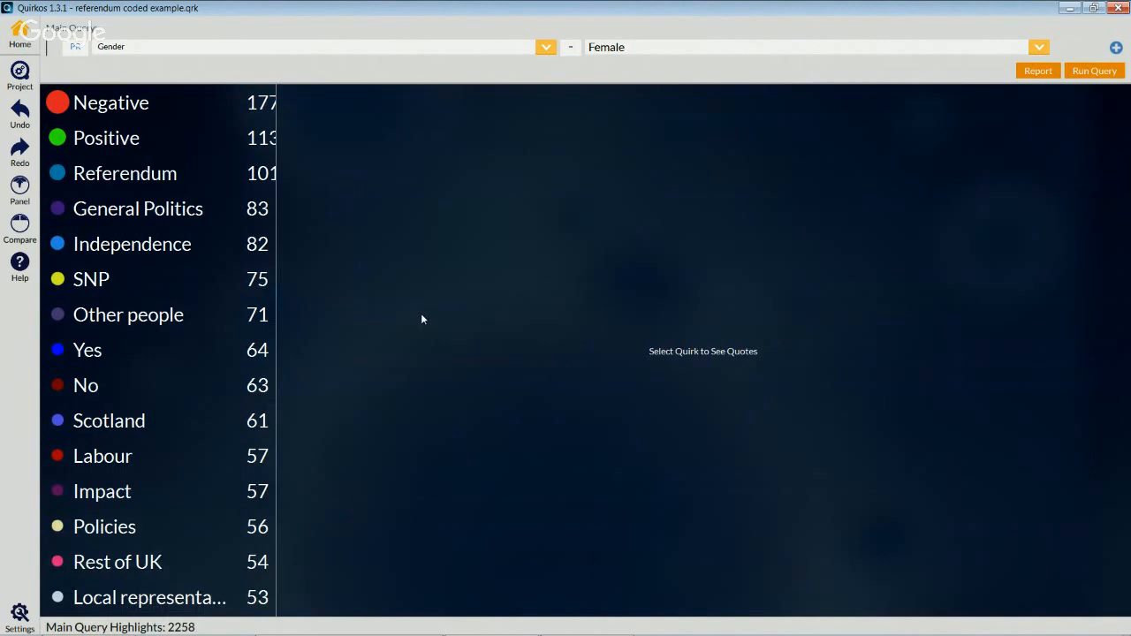
left_click(18, 227)
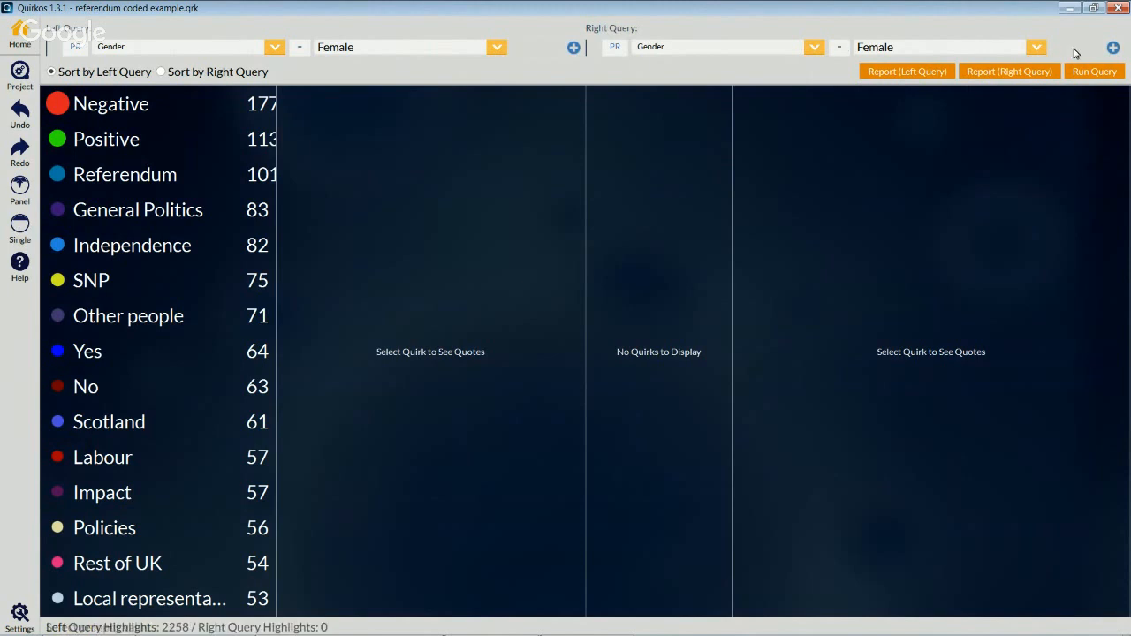
left_click(1038, 47)
left_click(990, 81)
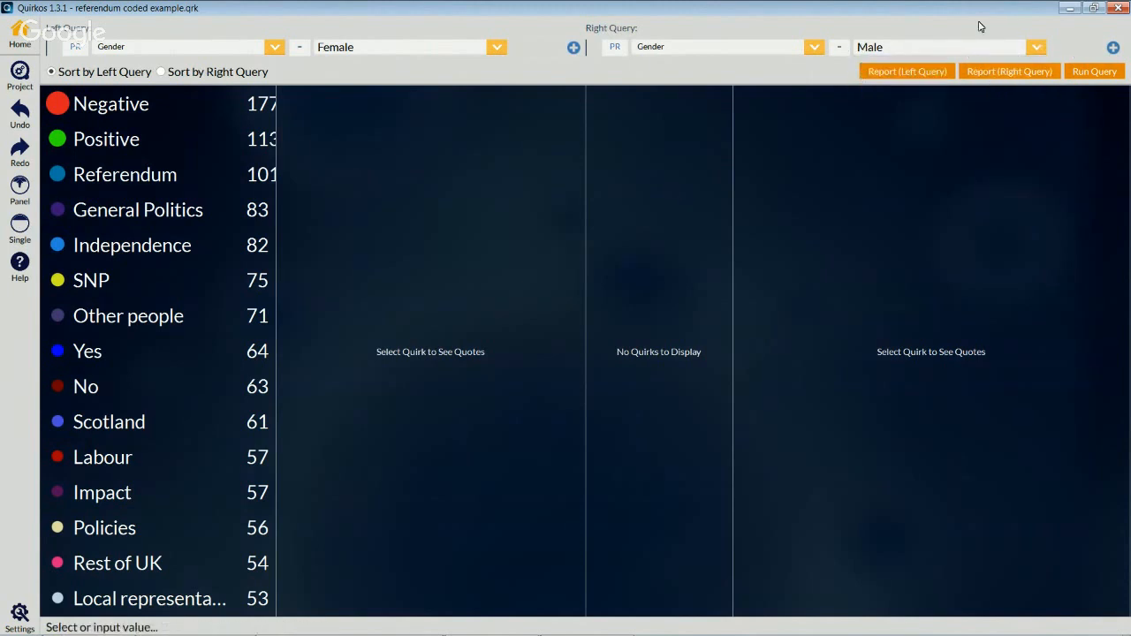
left_click(1096, 72)
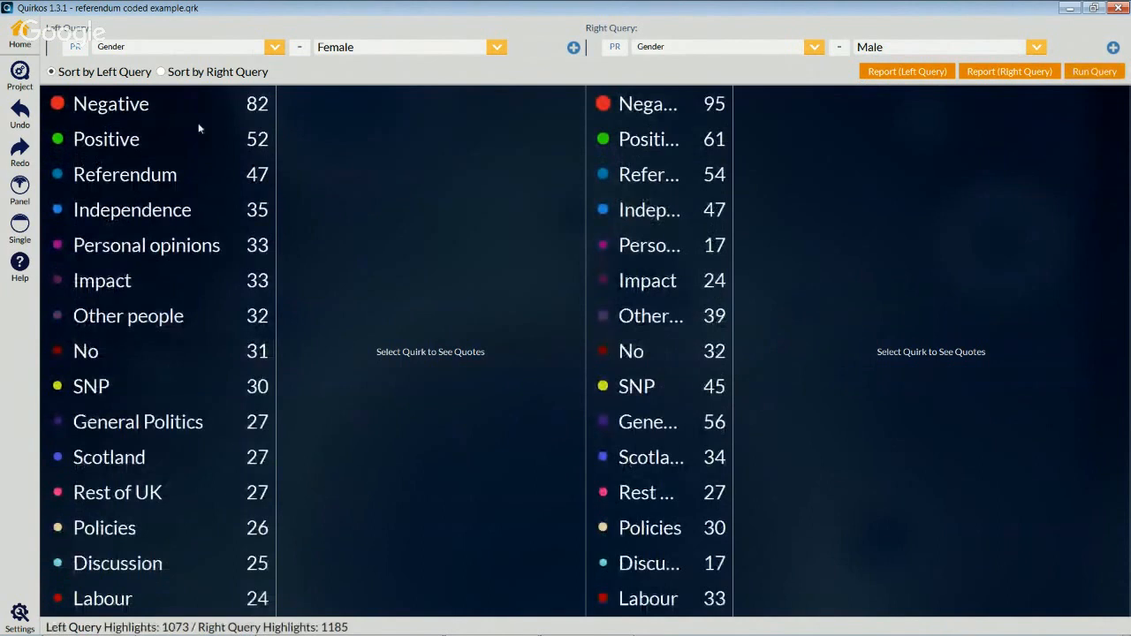
- Compare the quotes coded as Negative and Positive between the Female and Male queries
left_click(146, 104)
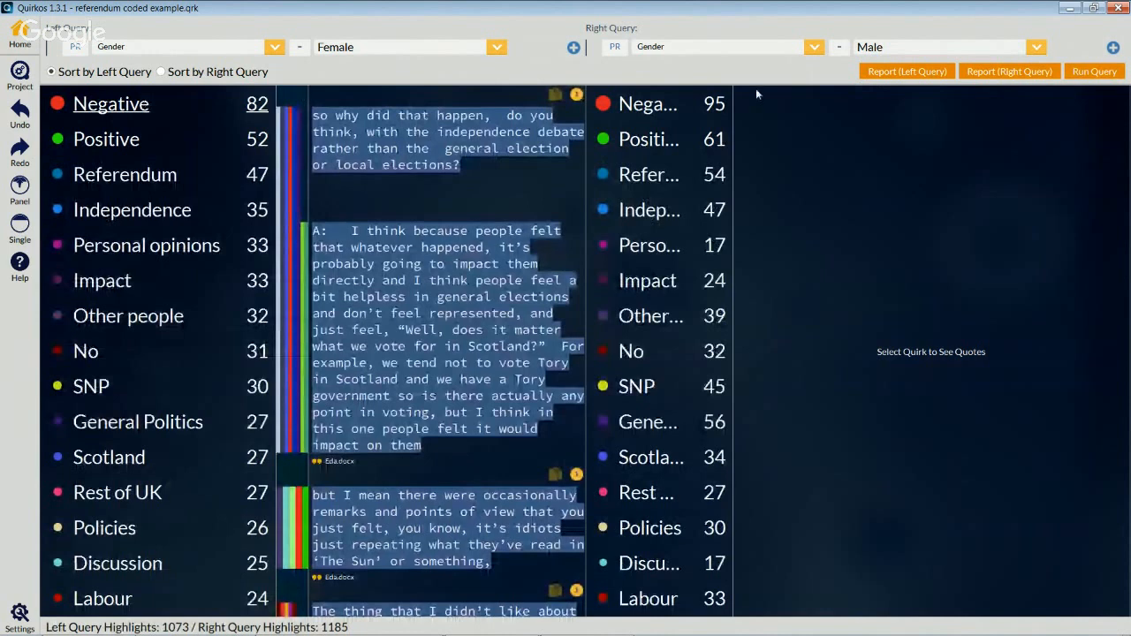
left_click(648, 112)
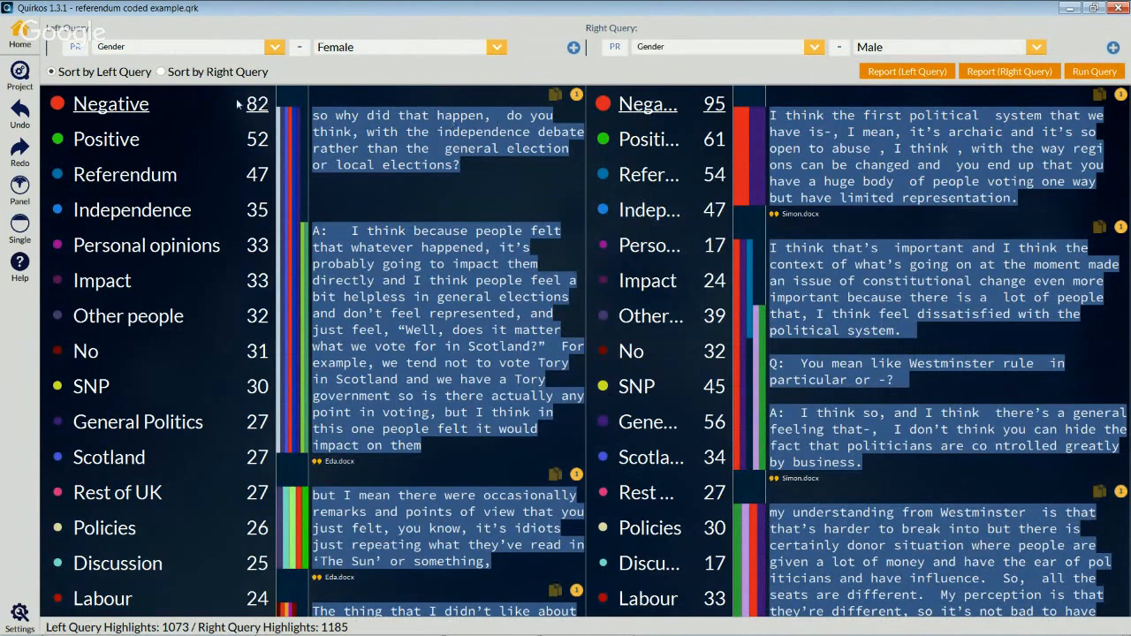
left_click(125, 150)
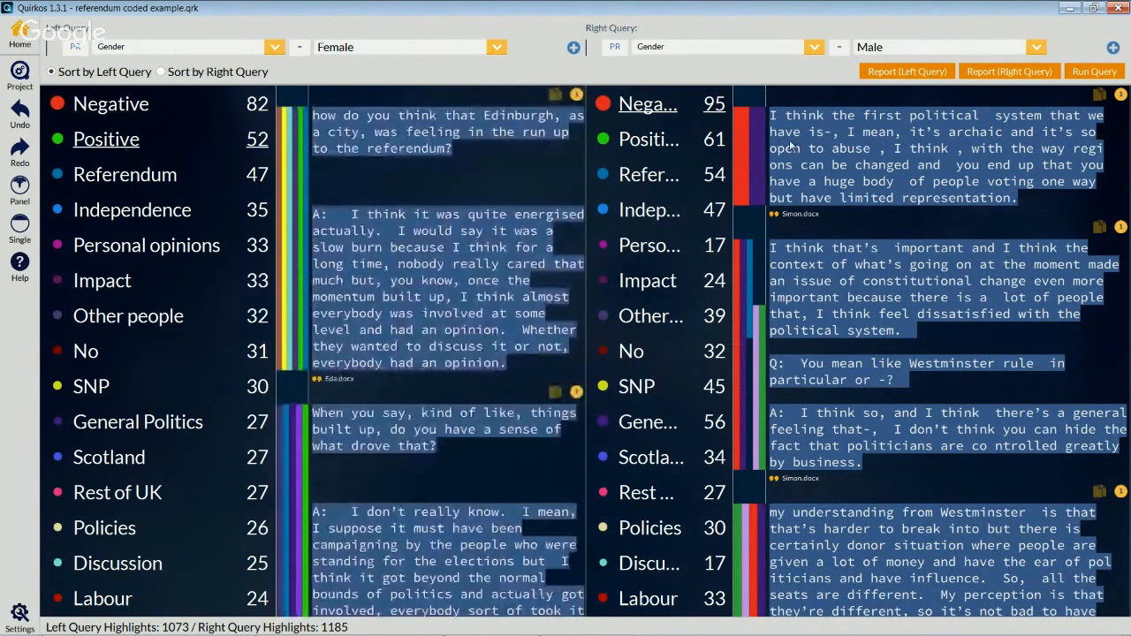
left_click(666, 149)
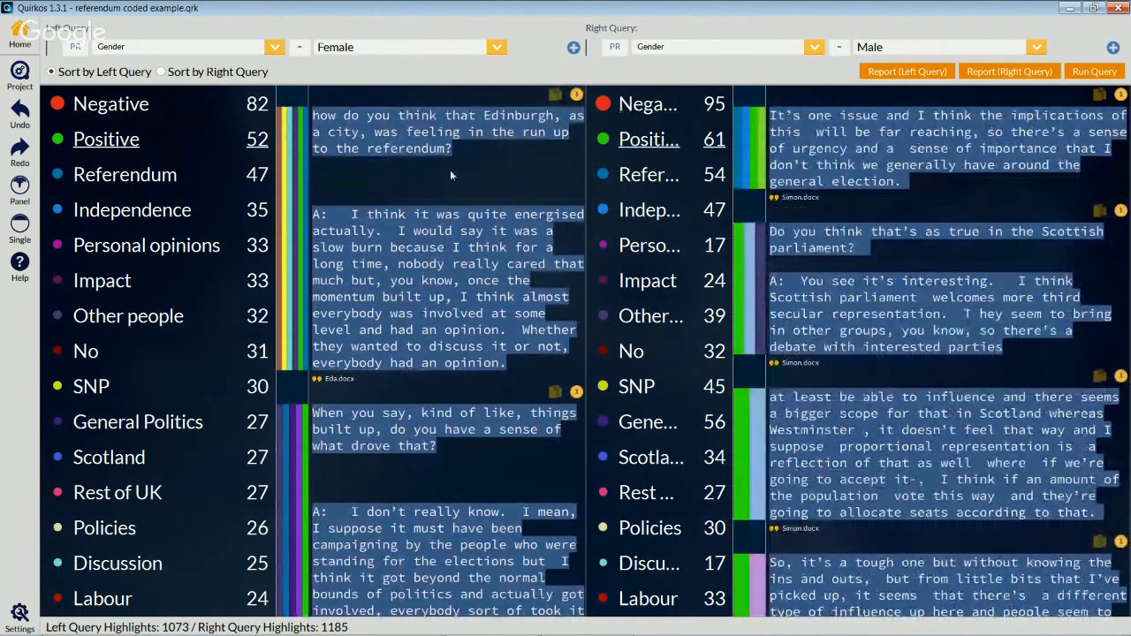
scroll(463, 169, "down", 2)
scroll(463, 172, "down", 8)
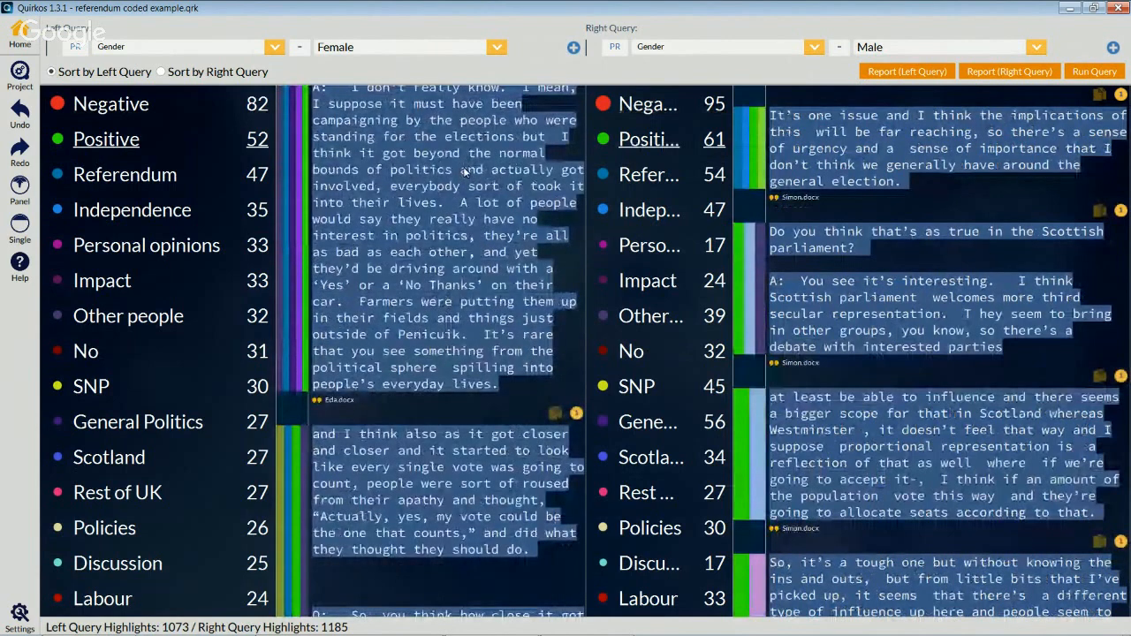
scroll(463, 166, "down", 6)
scroll(990, 203, "down", 3)
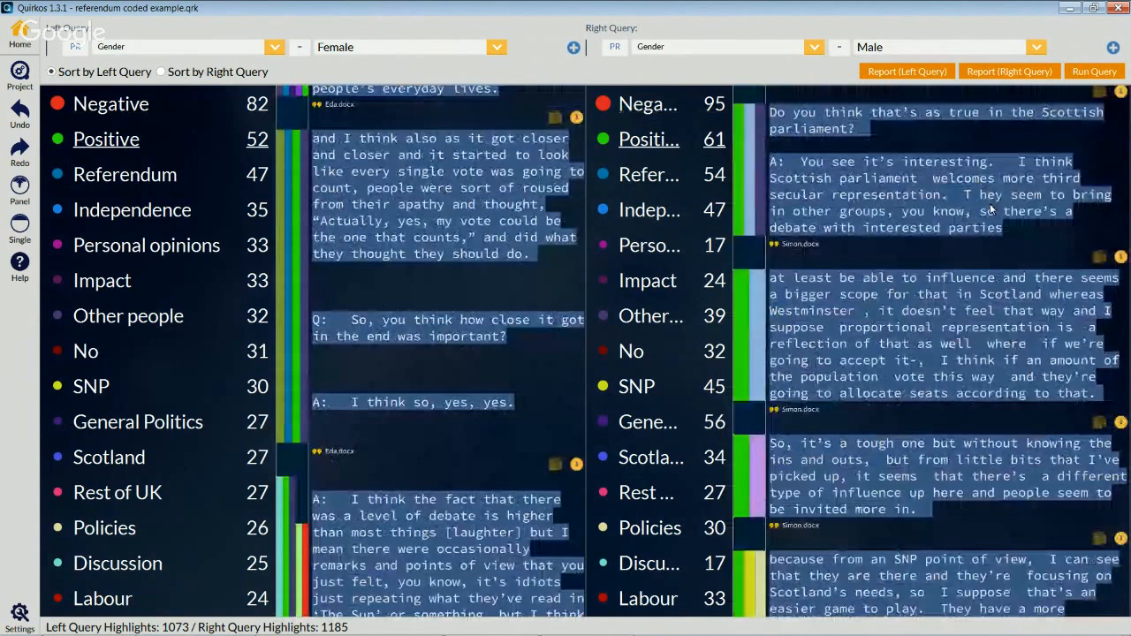
scroll(990, 203, "down", 8)
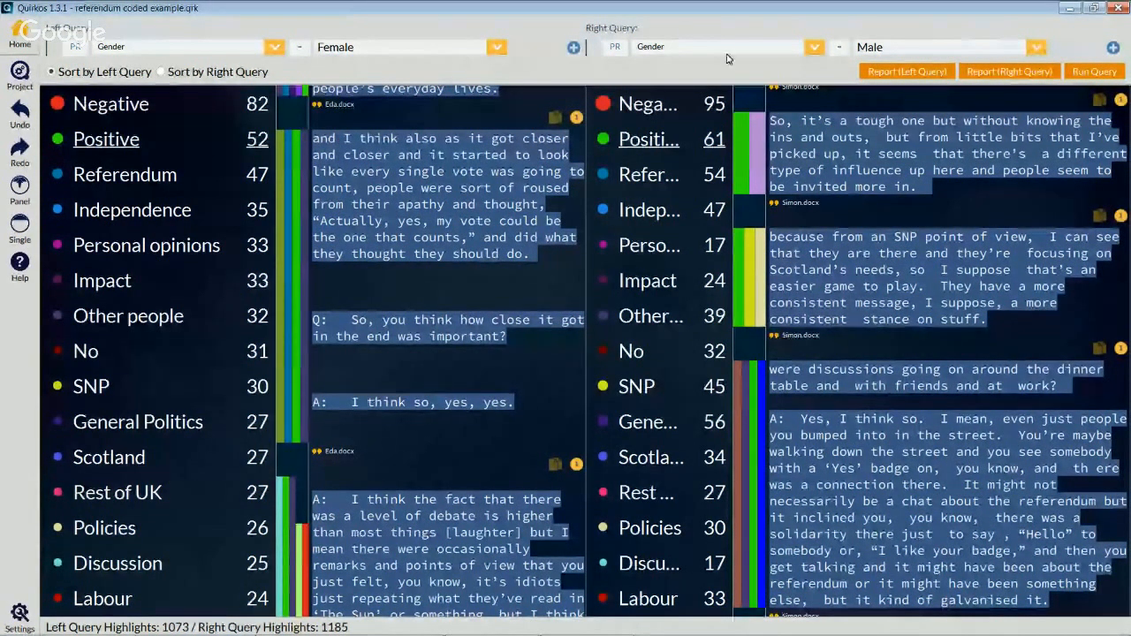
left_click(819, 48)
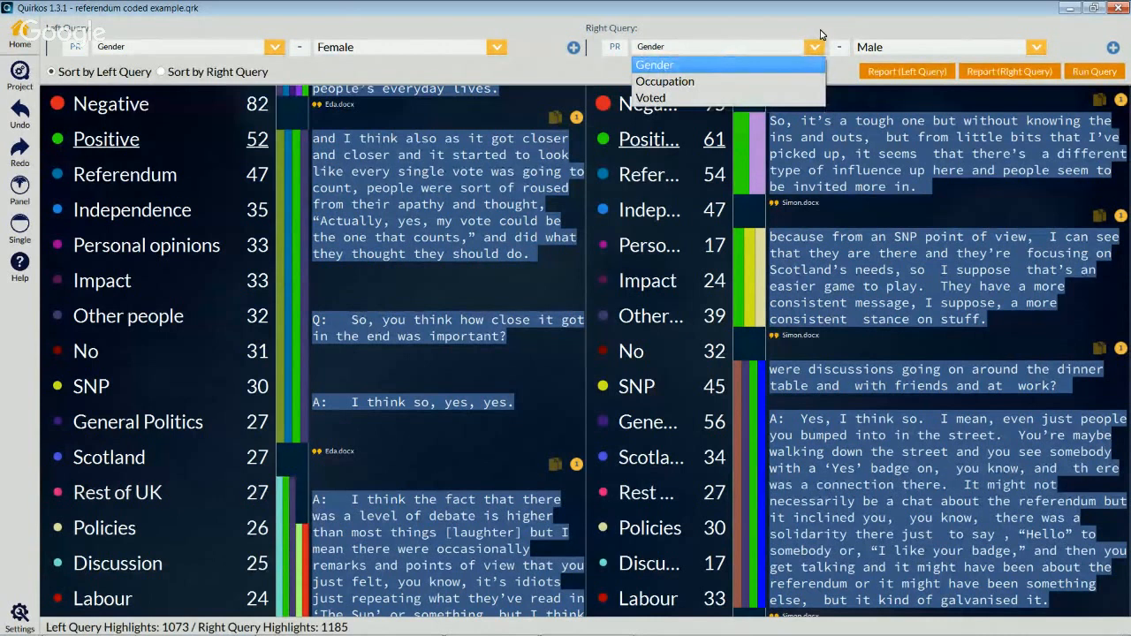
left_click(822, 36)
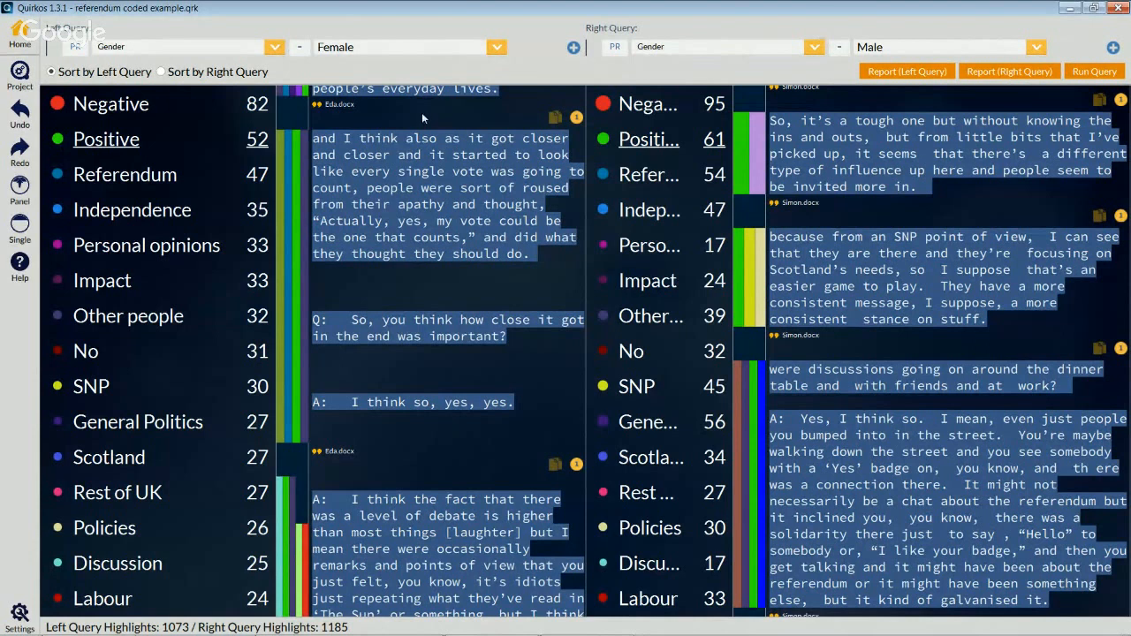
- Hide the query criteria and narrow the Quirk list of the Female query to enlarge its quotes
left_click(20, 187)
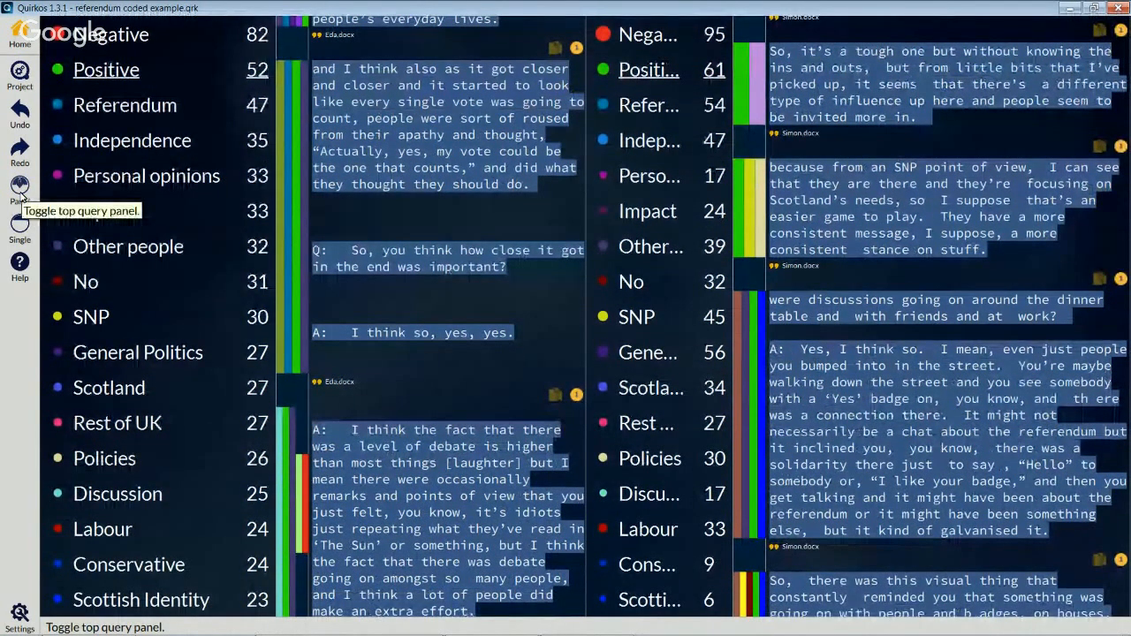
left_click_drag(275, 261, 187, 265)
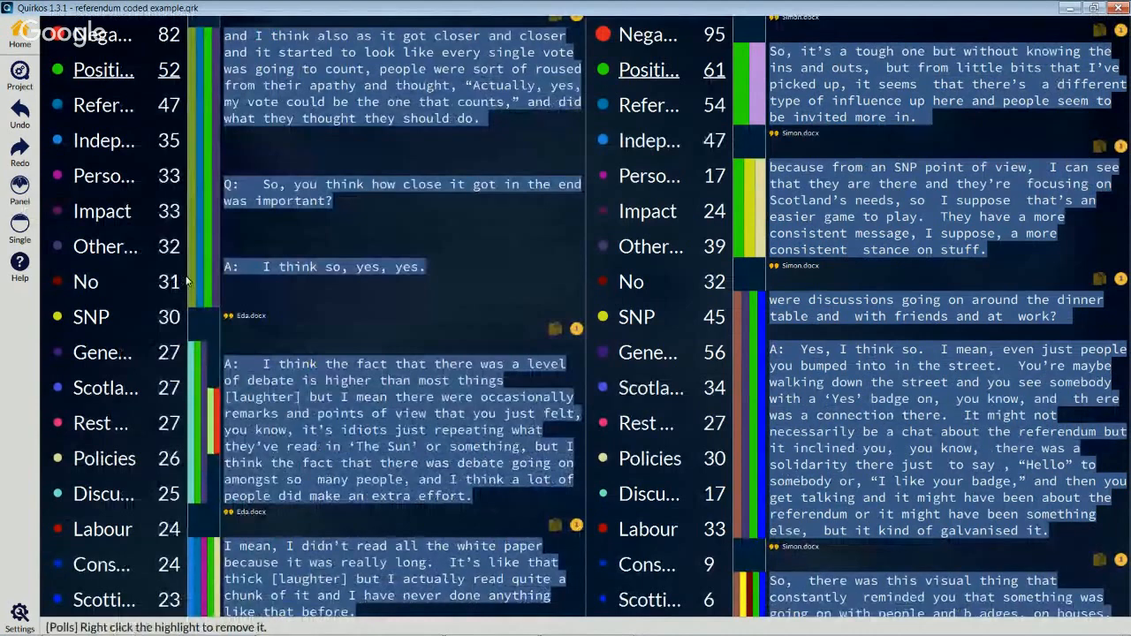
- Show the query criteria again and add a second Gender Female criterion to the left query
left_click_drag(190, 281, 274, 286)
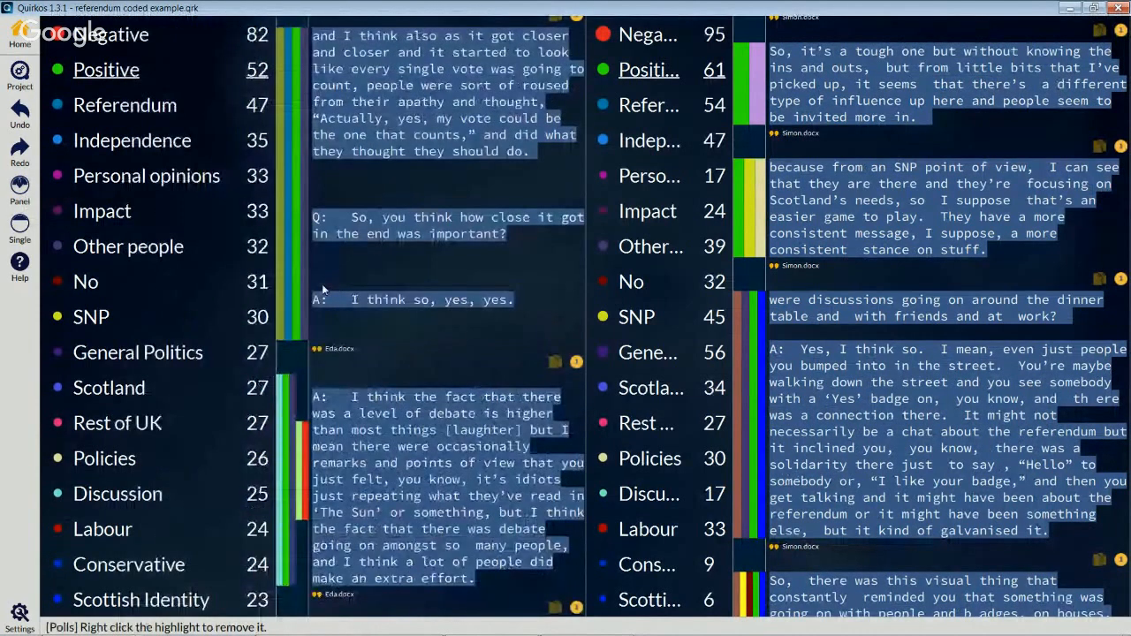
left_click(20, 190)
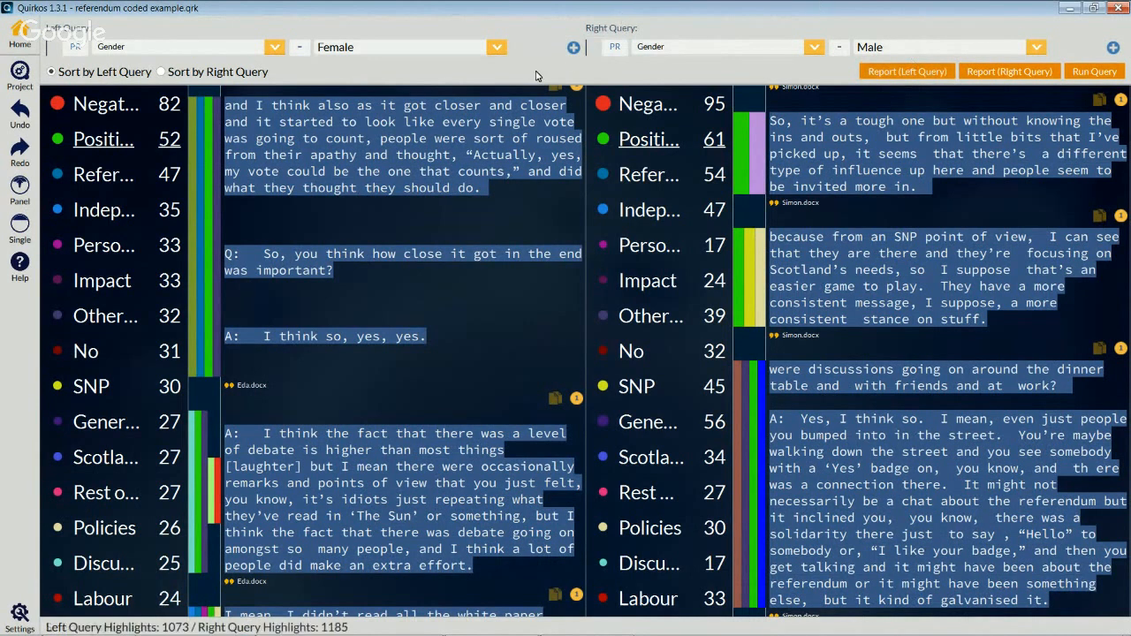
left_click(574, 47)
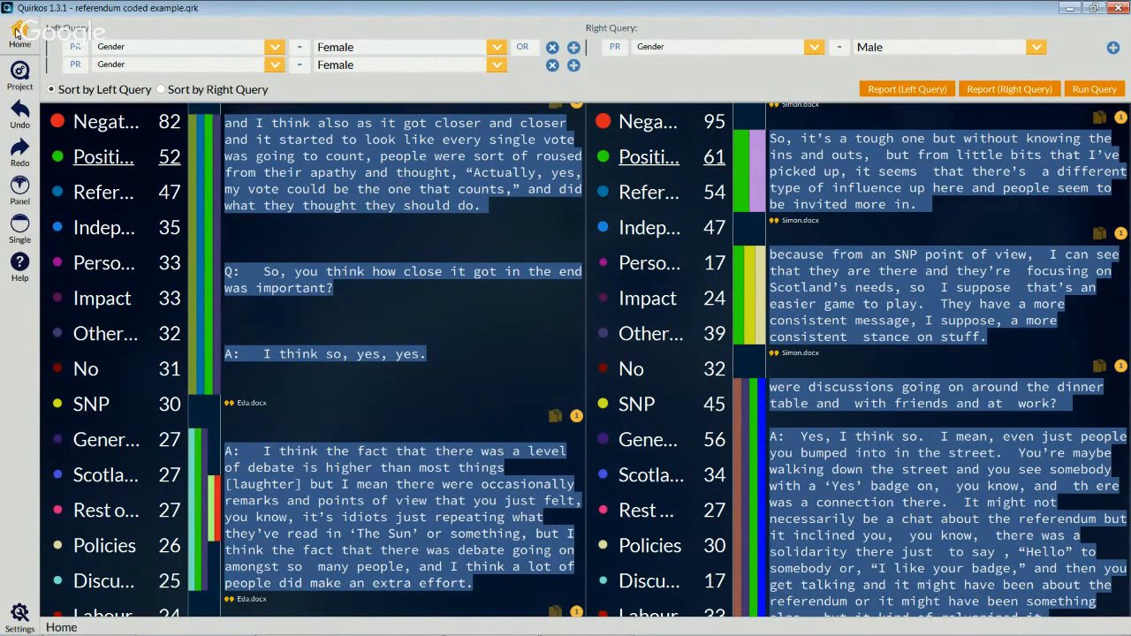
- Return to the Quirk canvas and move the Trust Quirk slightly farther from Discussion
left_click(16, 33)
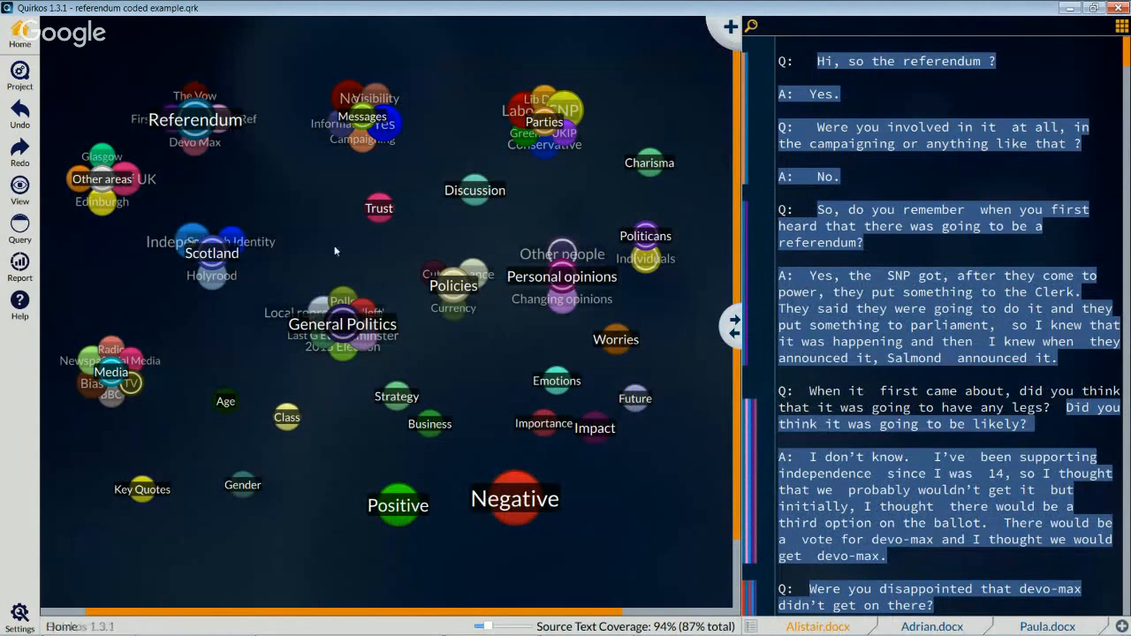
left_click_drag(383, 211, 352, 209)
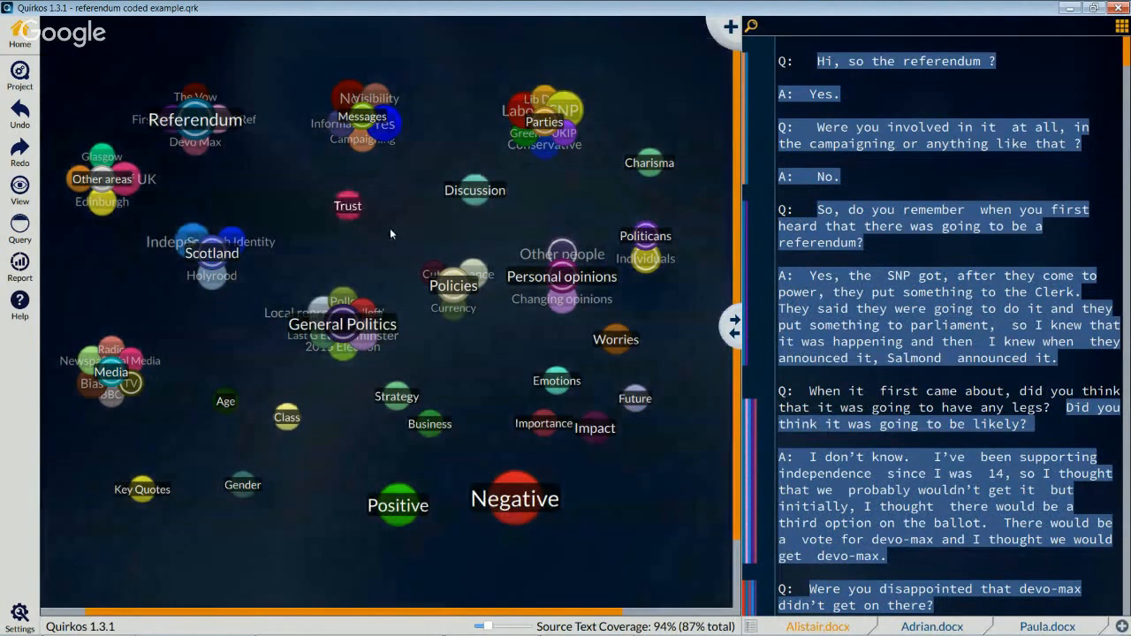
- Open the quotes coded to Trust, examine the passage about not trusting politicians, and return to the Quirk canvas
double_click(349, 206)
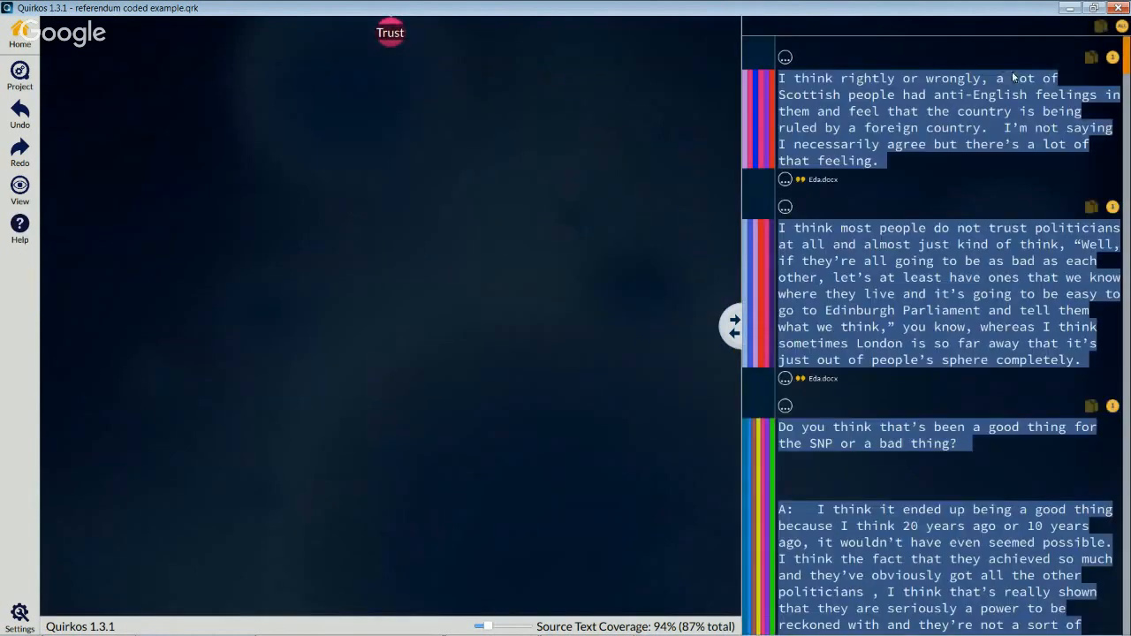
mouse_move(1126, 56)
left_mouse_down()
mouse_move(1126, 167)
mouse_move(1126, 33)
left_mouse_up()
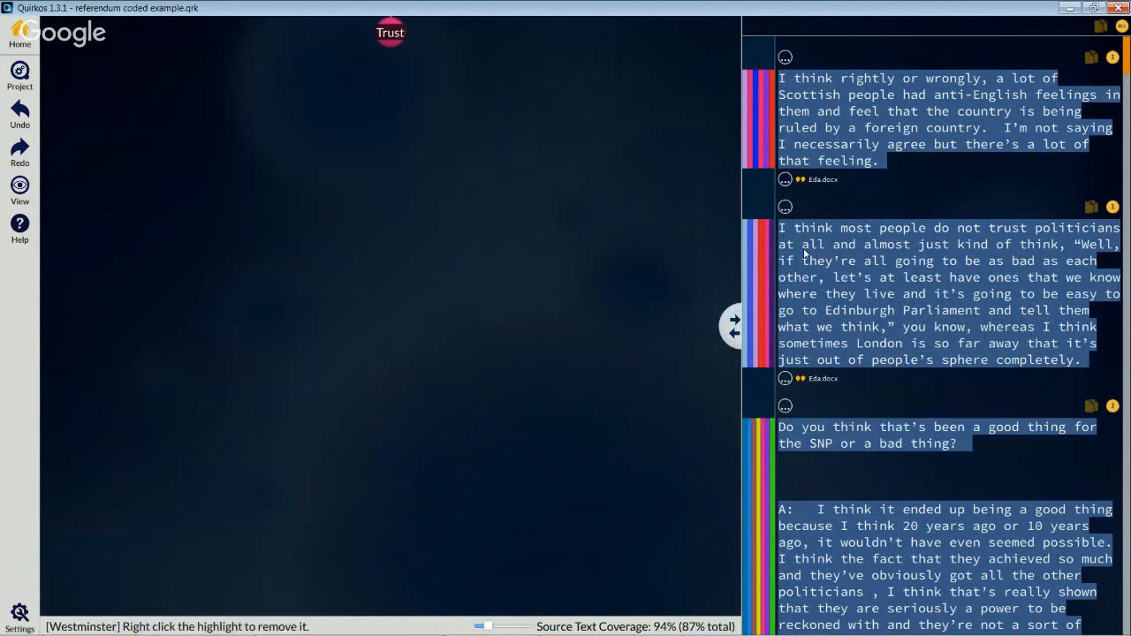
left_click_drag(781, 230, 1065, 244)
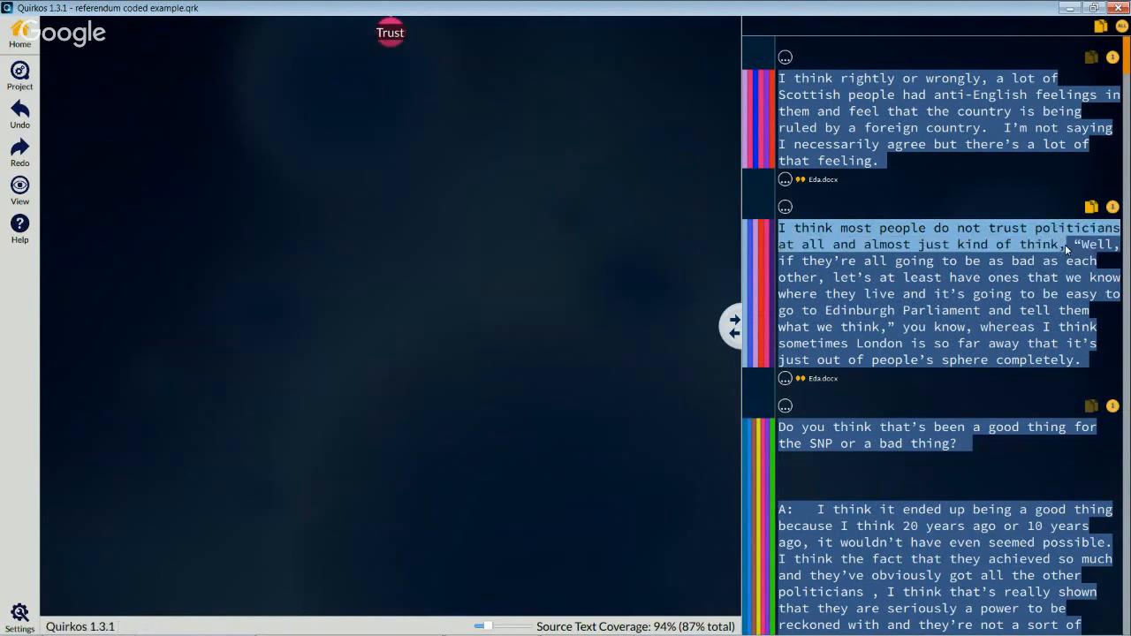
left_click(1071, 275)
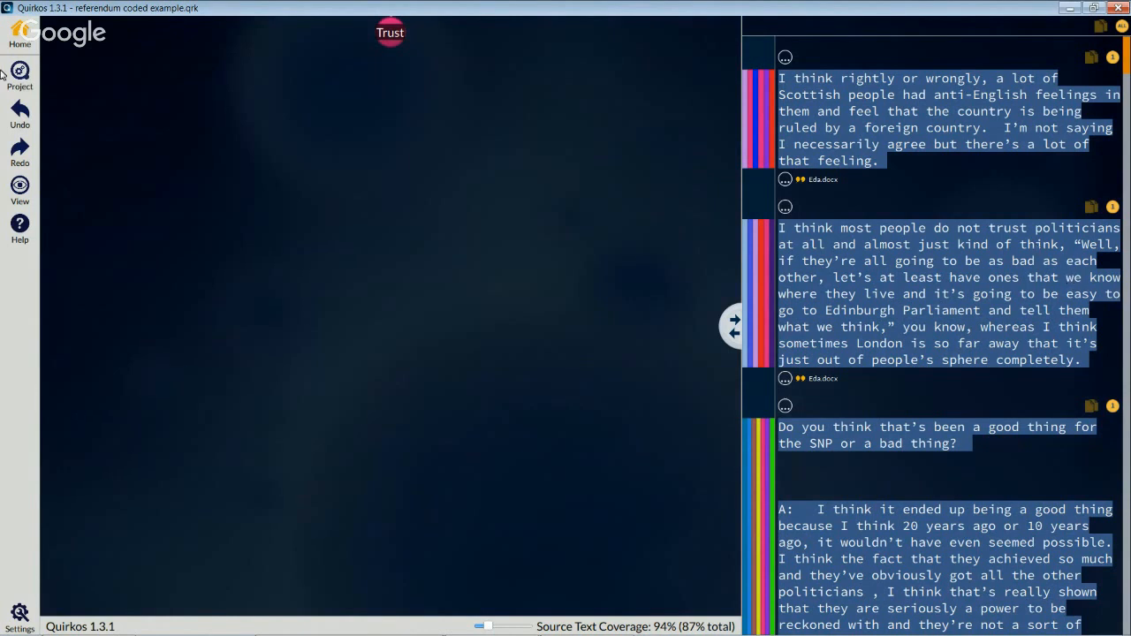
left_click(25, 31)
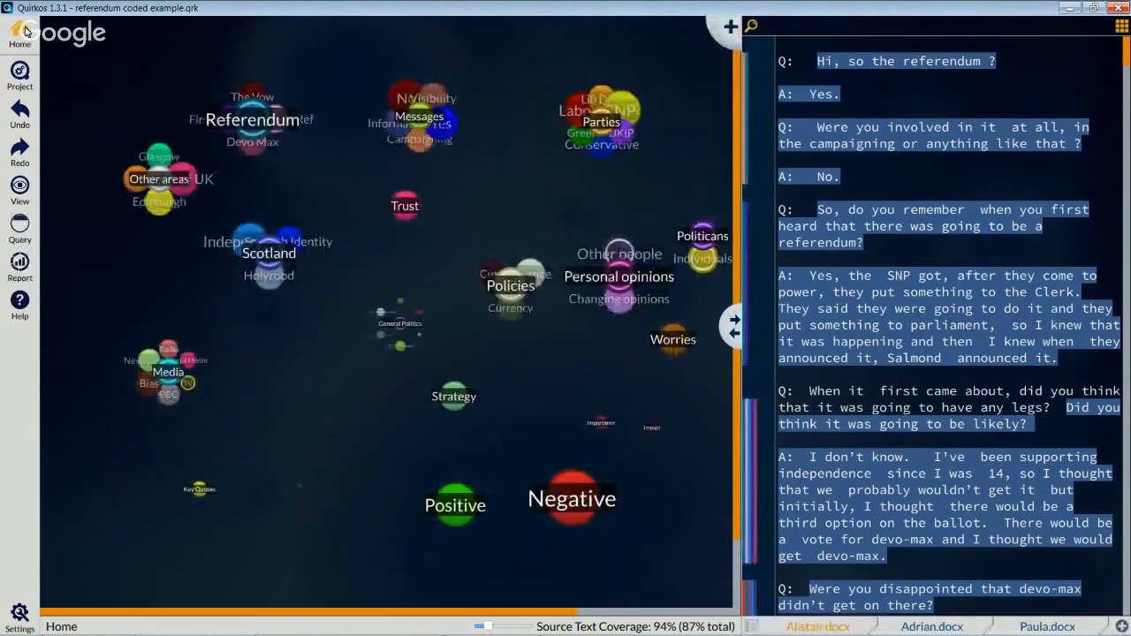
- Add a Quirk beside Trust titled Untrustworthy and give it a dark red colour
right_click(456, 202)
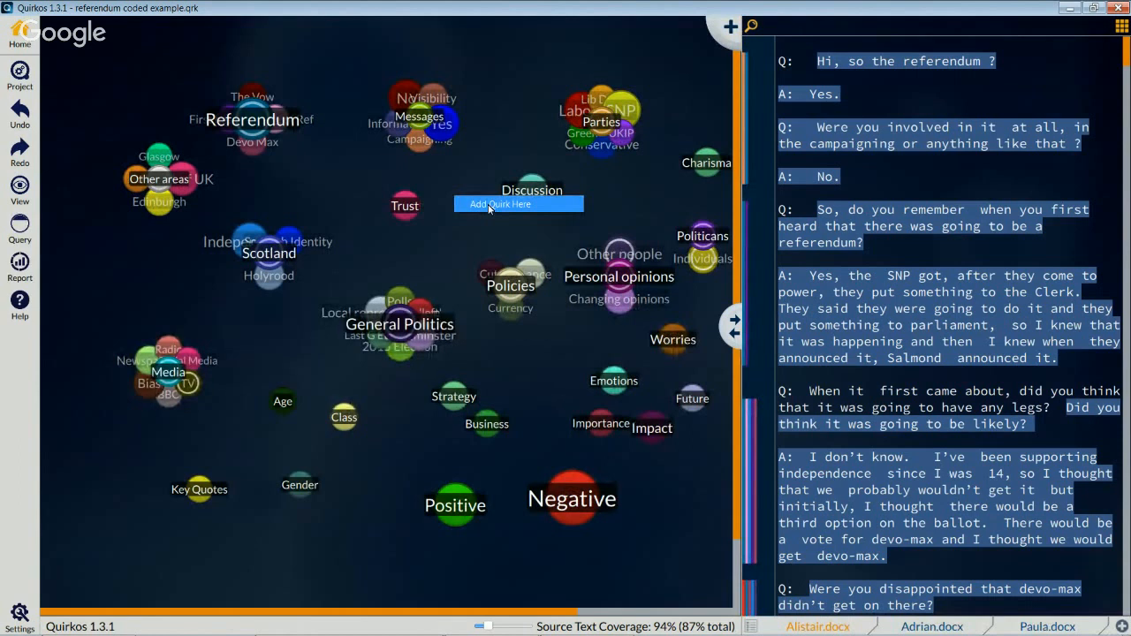
left_click(488, 207)
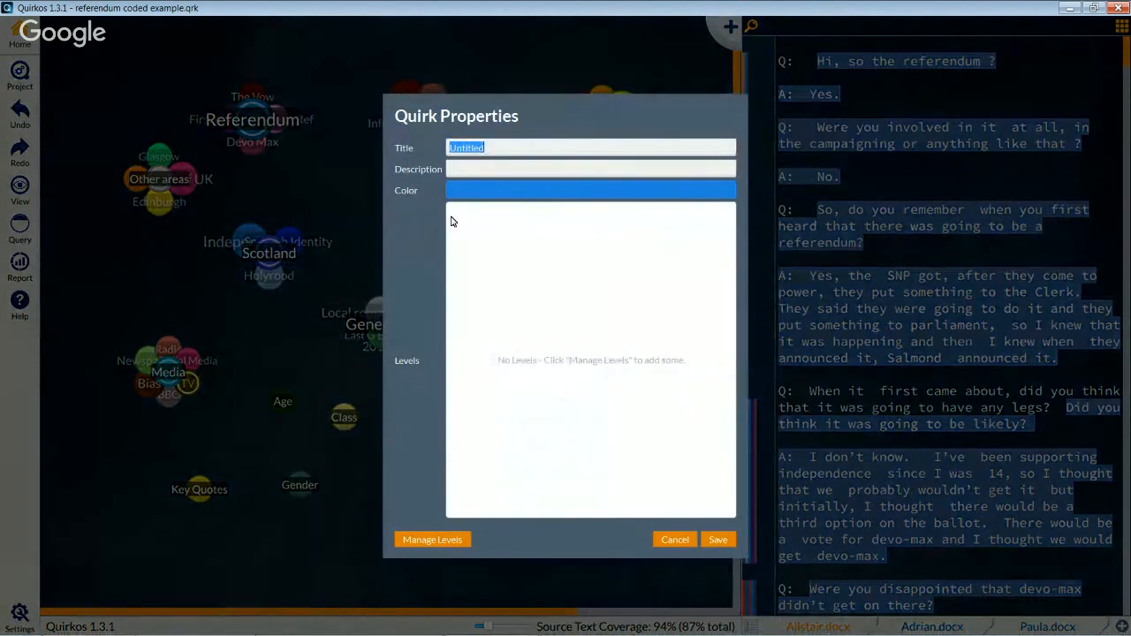
type("Un")
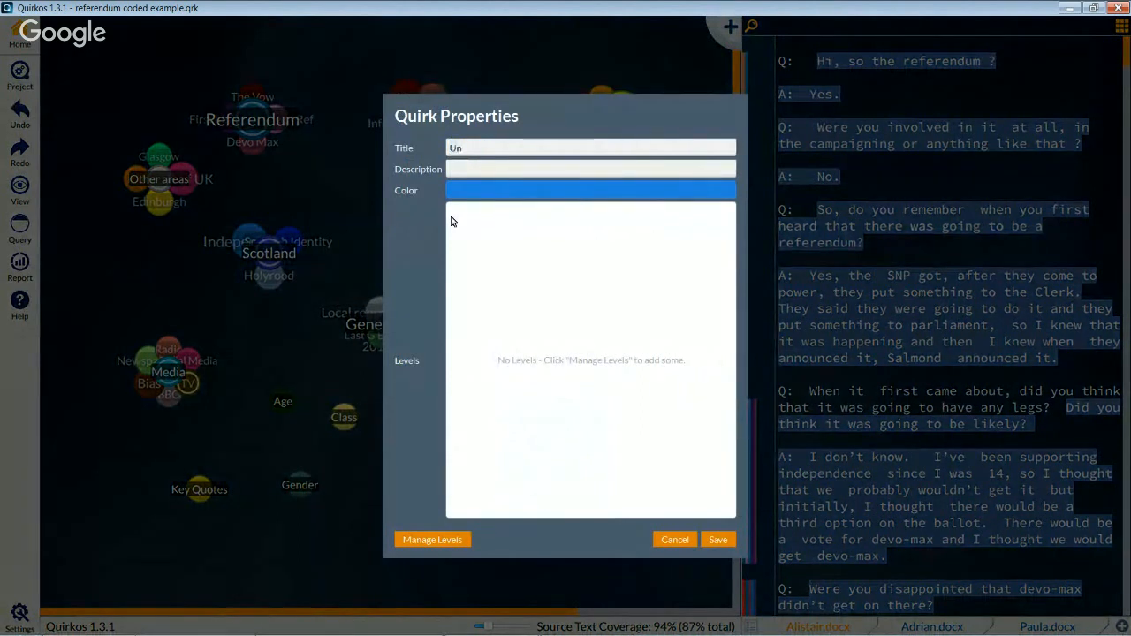
type("trustworthy")
left_click(521, 187)
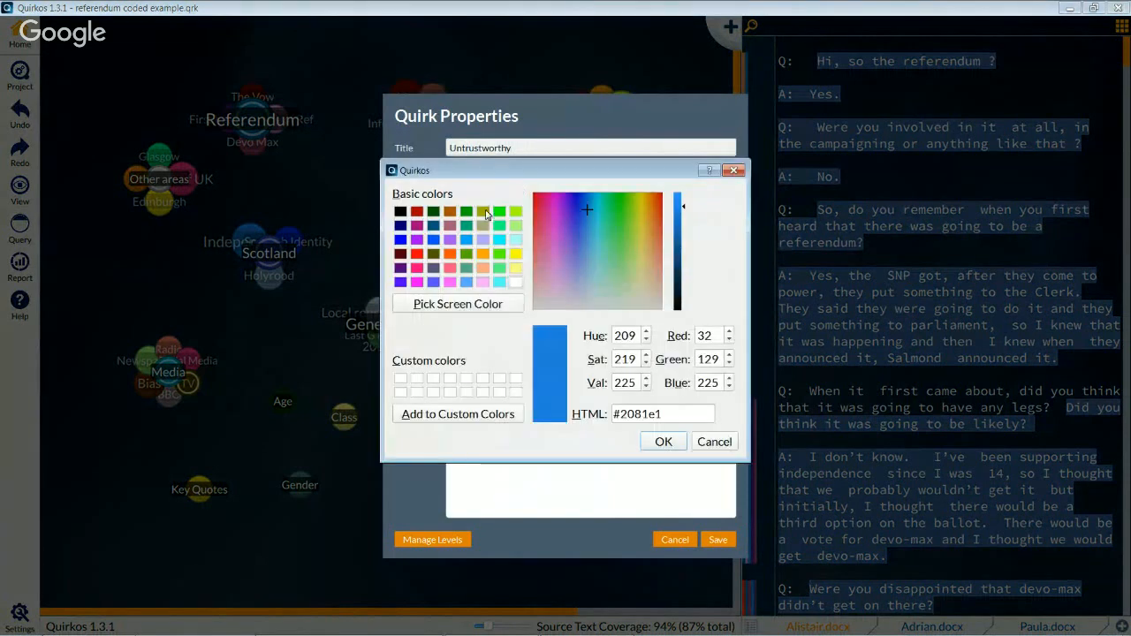
left_click(416, 210)
left_click(663, 442)
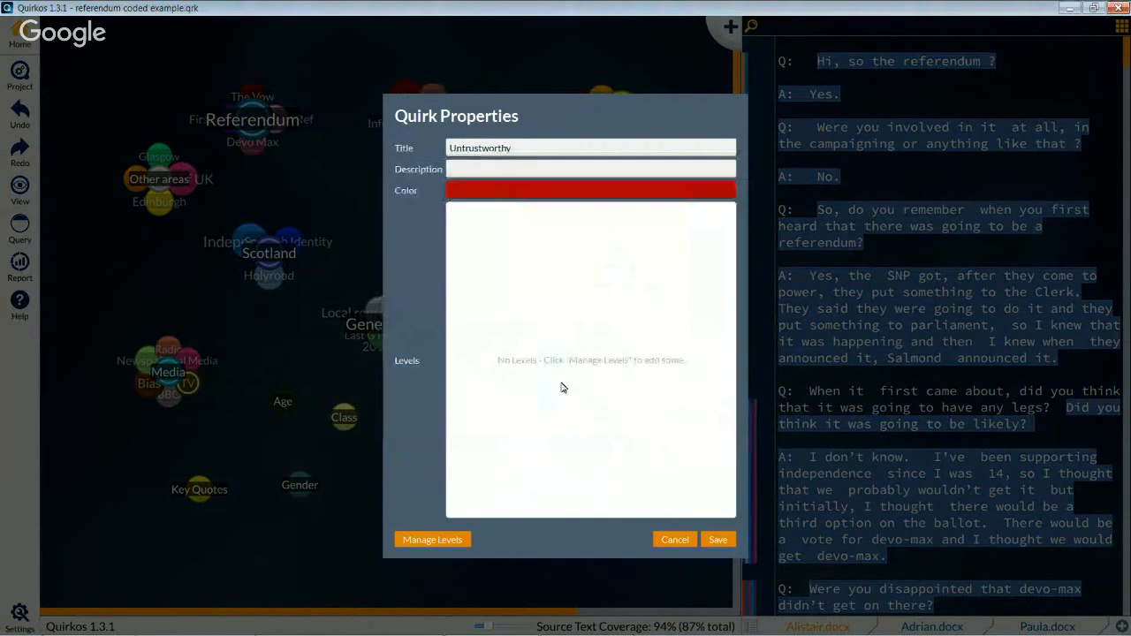
- Save the Untrustworthy Quirk with the description "Negative trust" and make it a subcategory of Trust
left_click(470, 168)
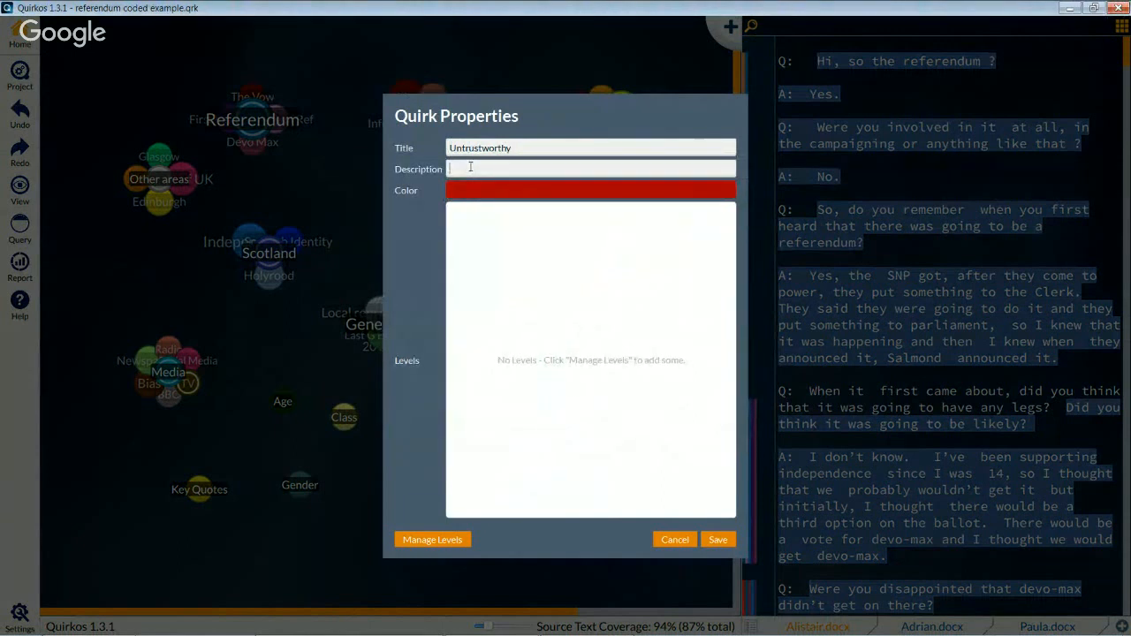
type("Negative trust")
left_click(717, 540)
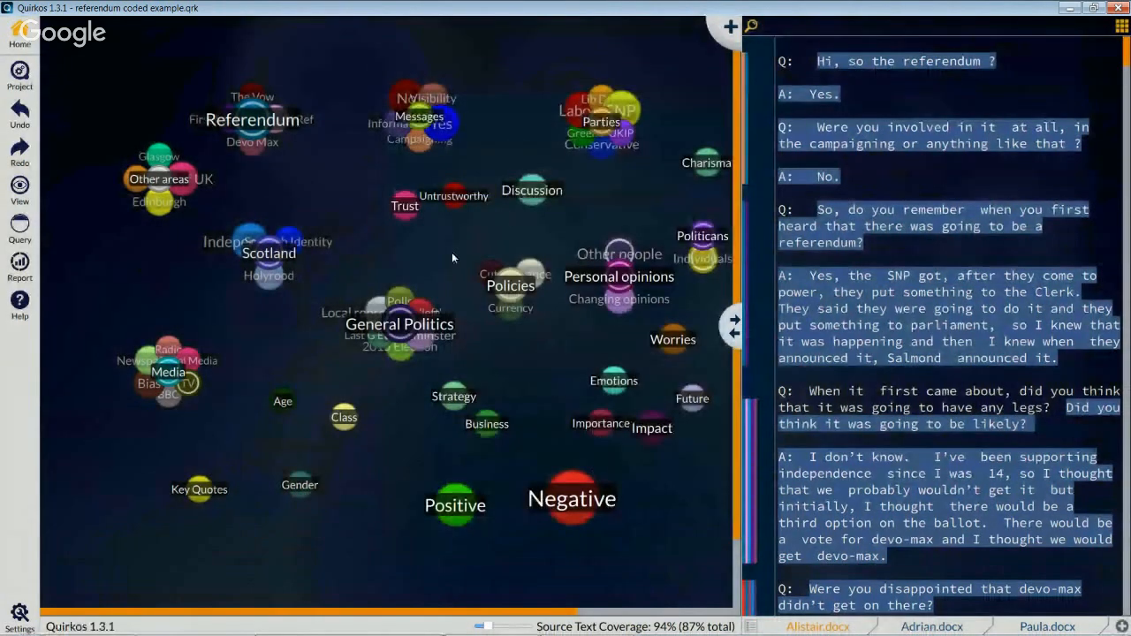
left_click_drag(454, 196, 408, 214)
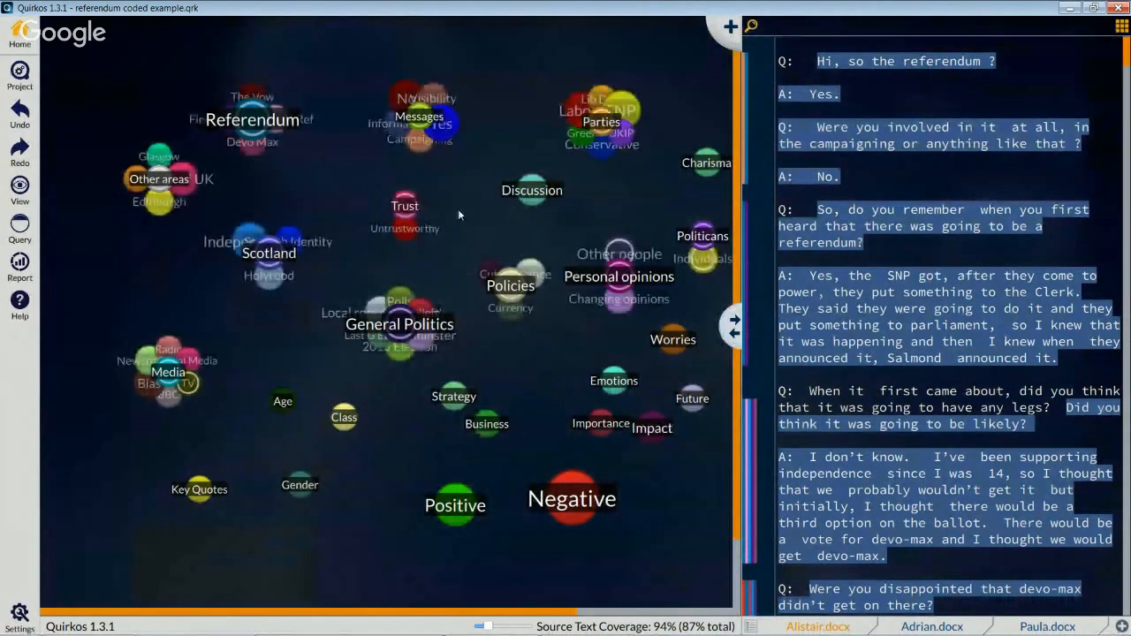
- Create a bright green Quirk titled "Very trusting" and make it a subcategory of Trust
double_click(484, 162)
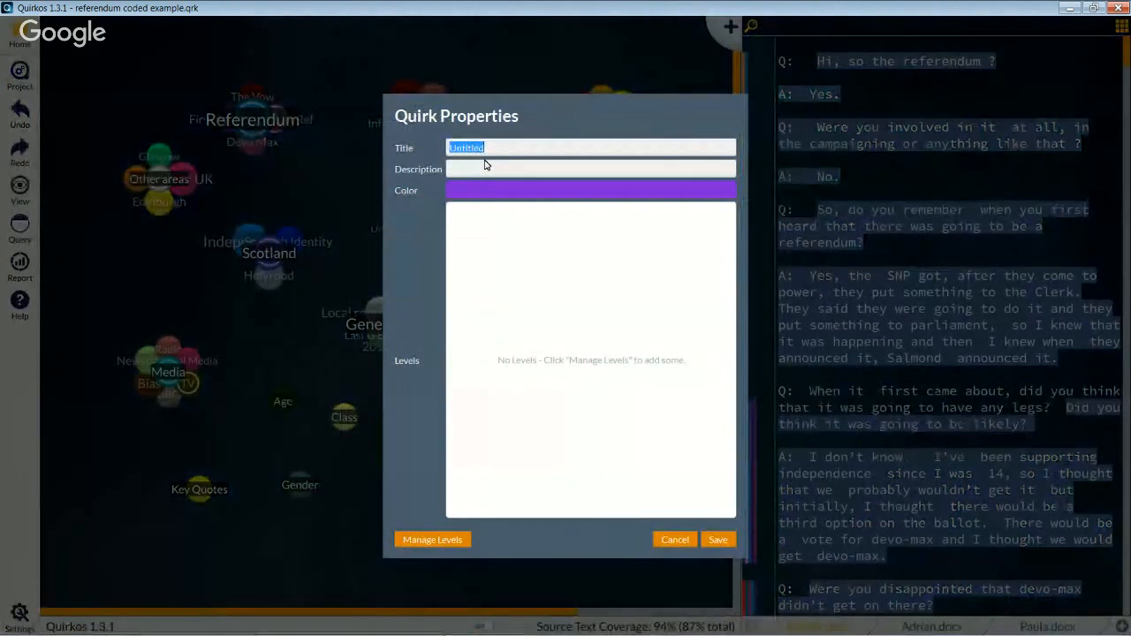
type("Very trusting")
left_click(505, 196)
left_click(500, 213)
left_click(658, 441)
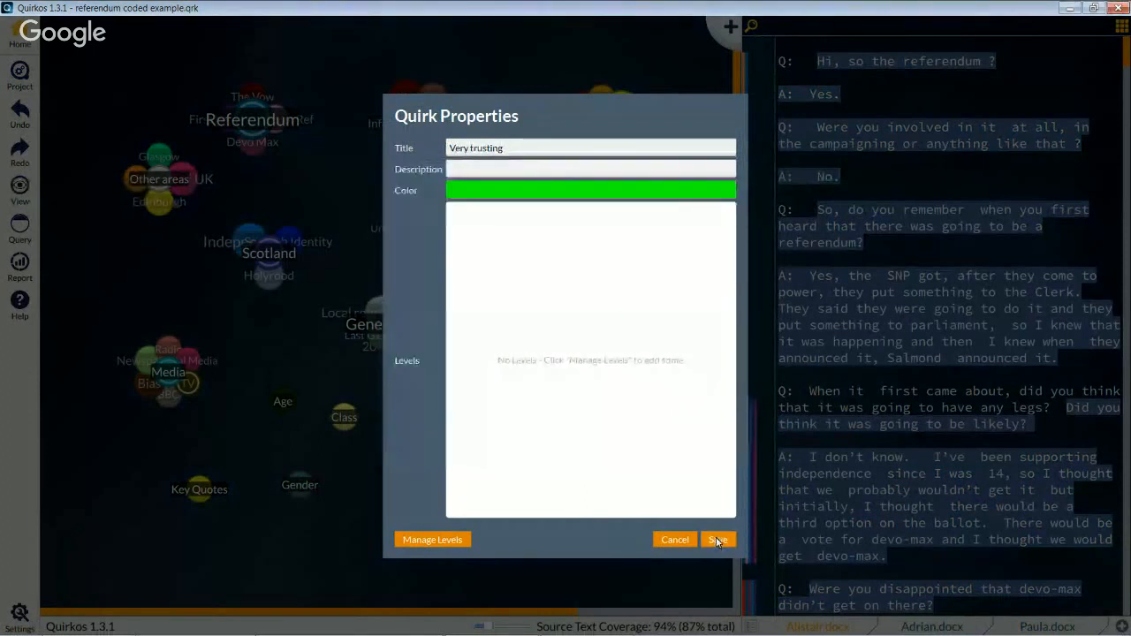
key("Return")
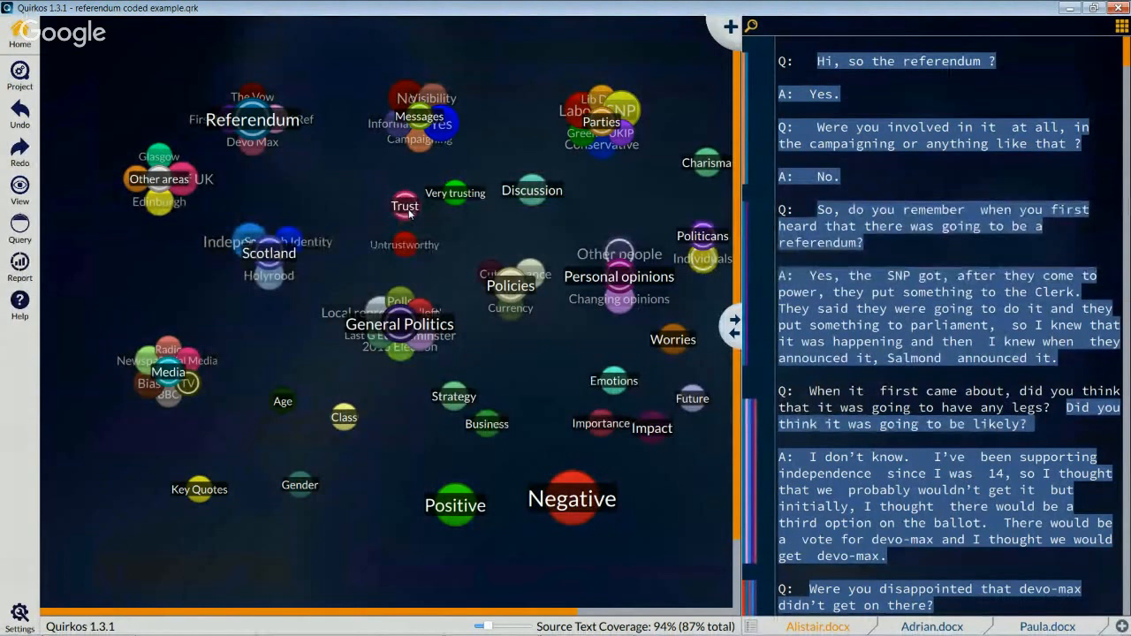
left_click_drag(458, 197, 409, 210)
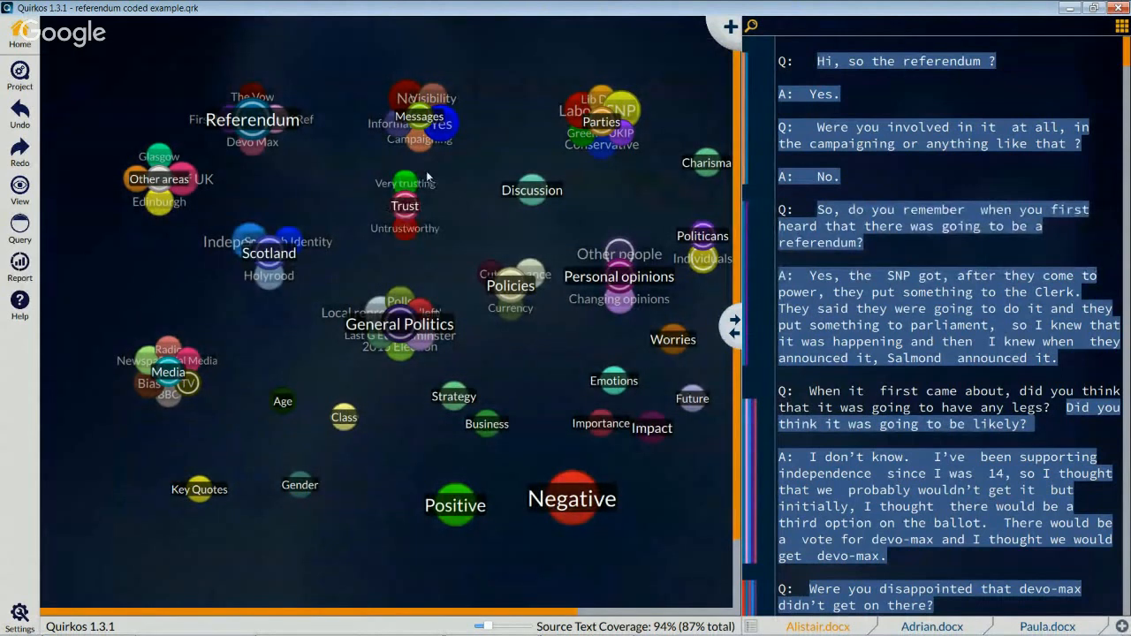
left_click_drag(407, 183, 406, 177)
- Open the overview of Trust and check the quotes under Trust and its Untrustworthy subcategory
mouse_move(405, 210)
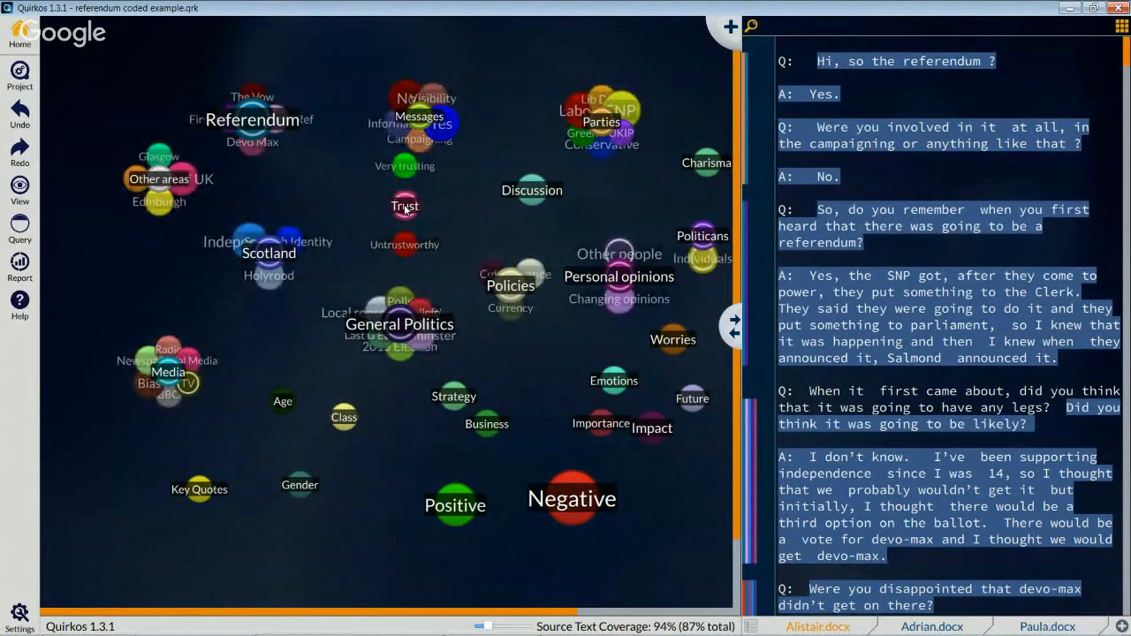
left_click(405, 208)
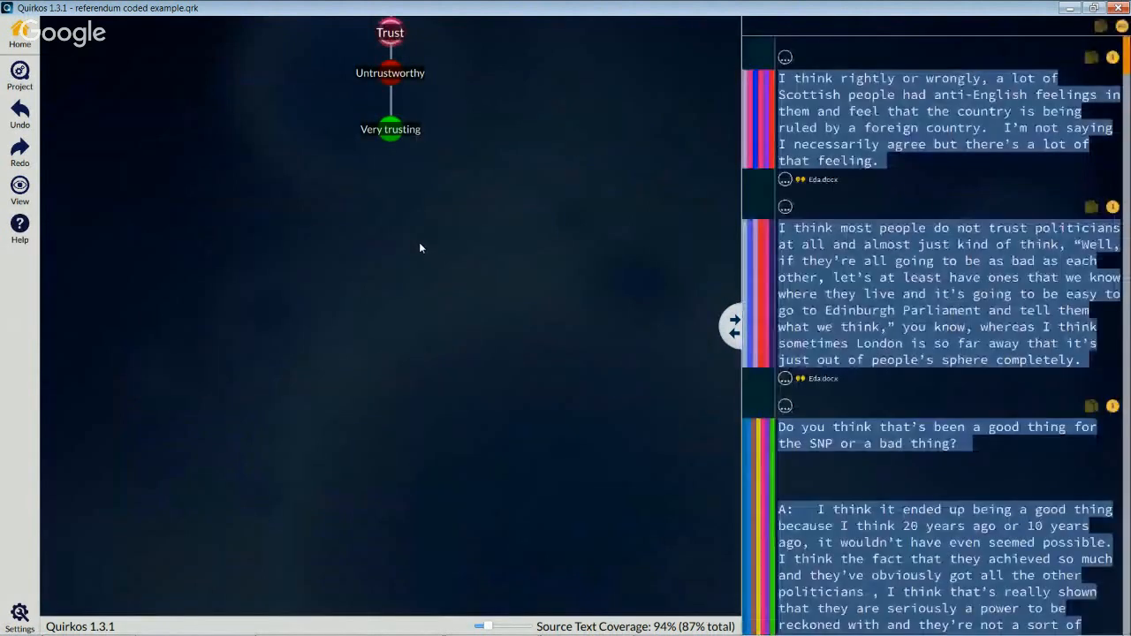
left_click_drag(1126, 61, 1126, 626)
left_click(394, 76)
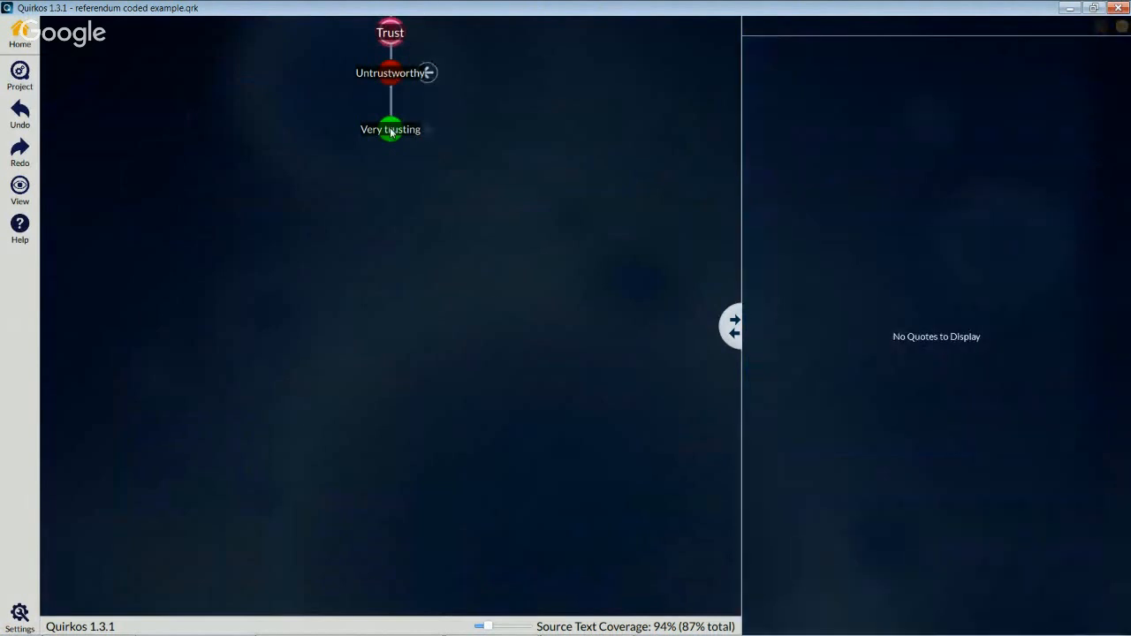
left_click(394, 35)
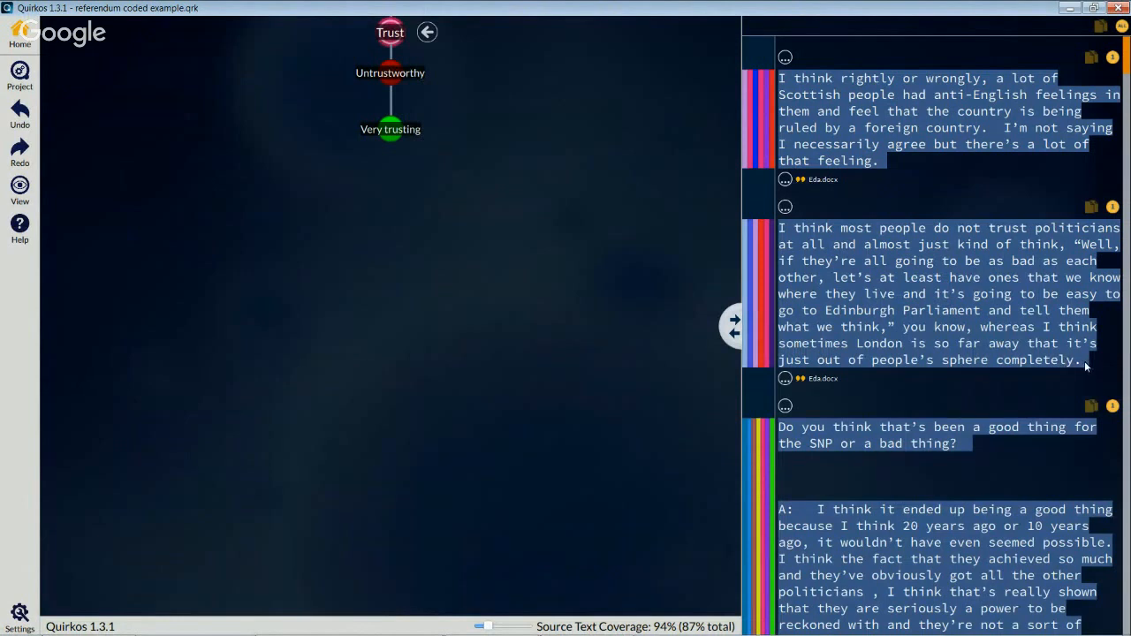
- Recode the quote about not trusting politicians from Trust to Untrustworthy, and code the anti-English feelings quote to Untrustworthy
left_click_drag(1085, 364, 763, 235)
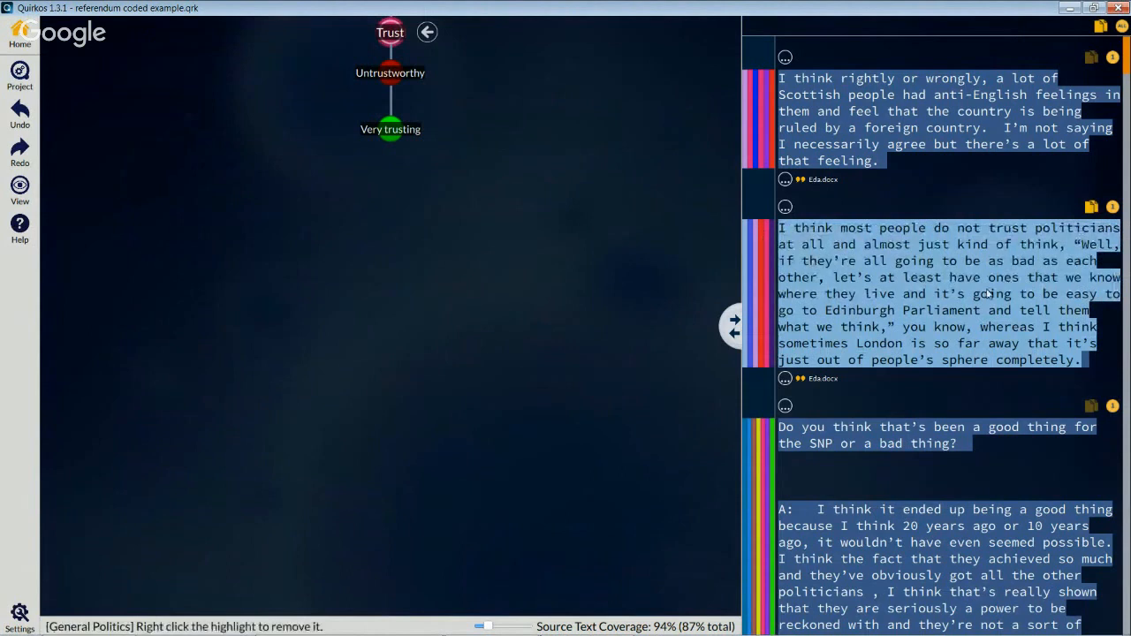
left_click_drag(990, 294, 383, 72)
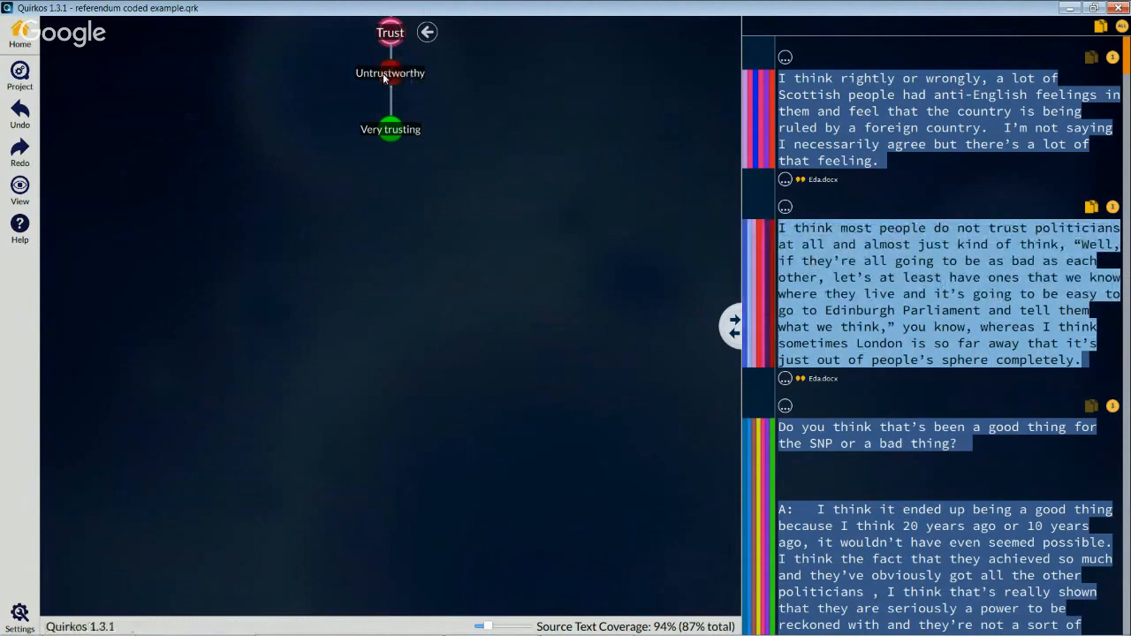
right_click(764, 242)
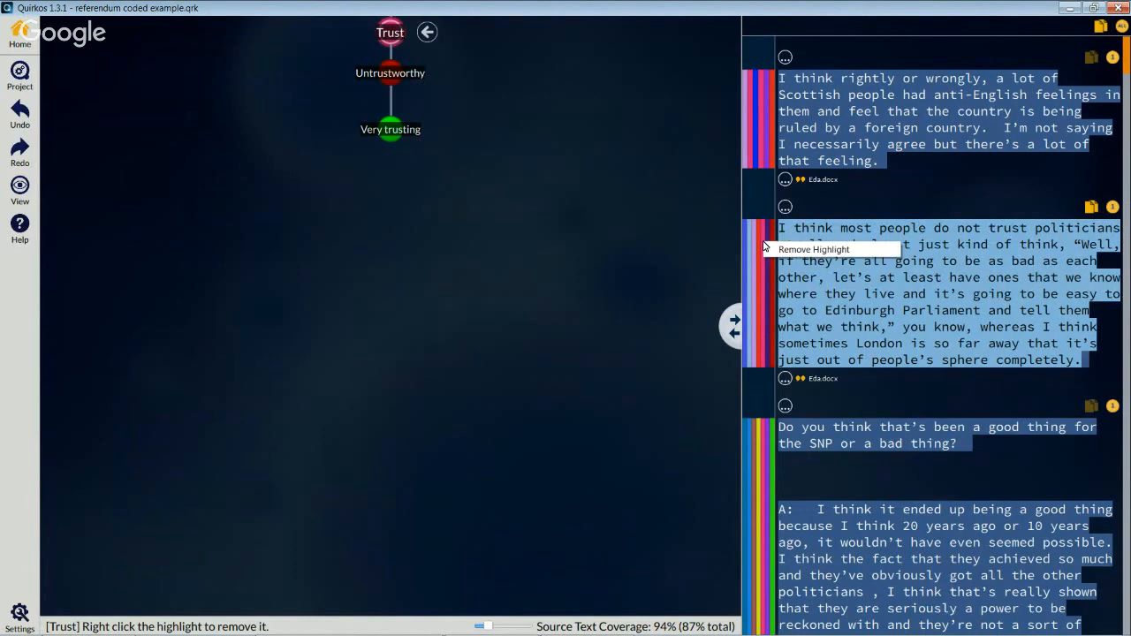
left_click(777, 251)
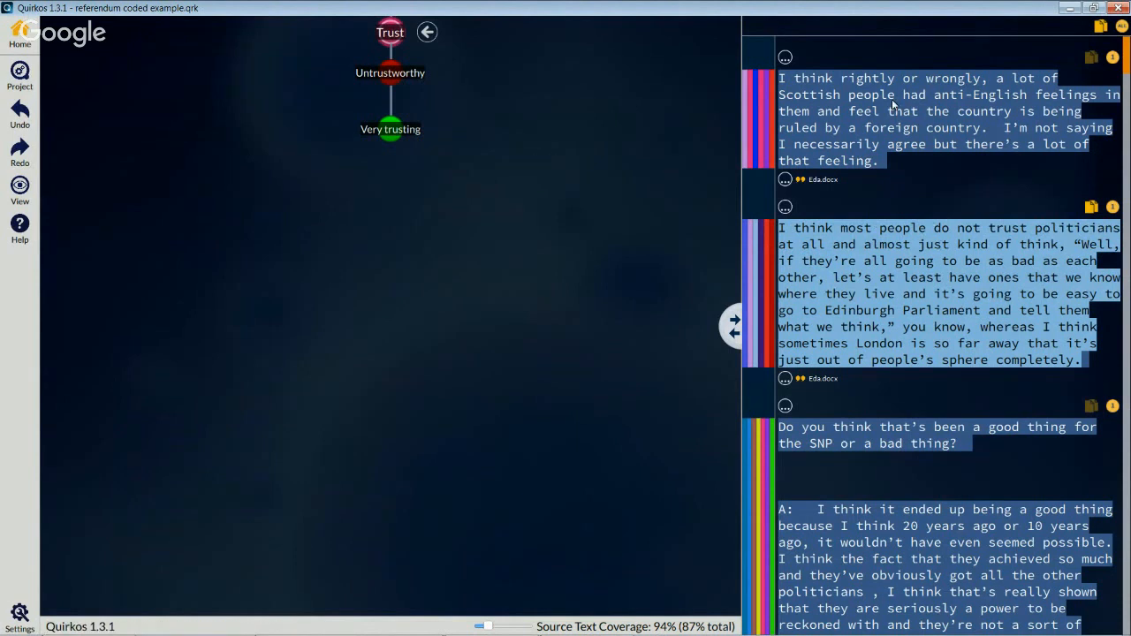
left_click_drag(886, 161, 395, 72)
- Code the quote about her giving the impression of being more trustworthy to Very trusting
scroll(957, 292, "down", 1)
scroll(958, 296, "down", 3)
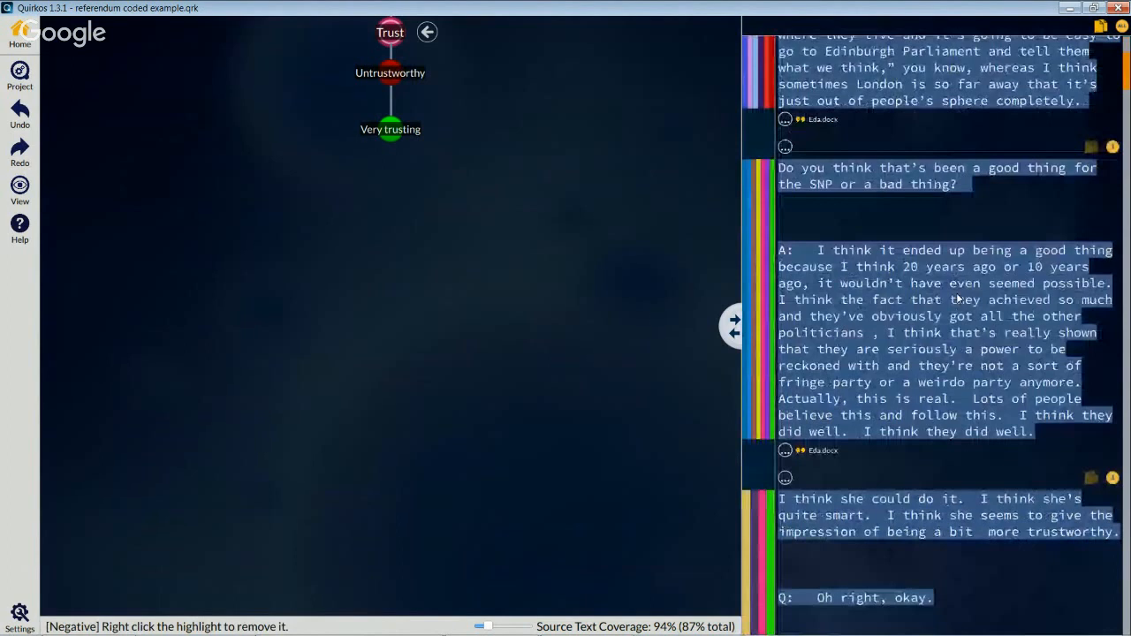
scroll(957, 299, "down", 3)
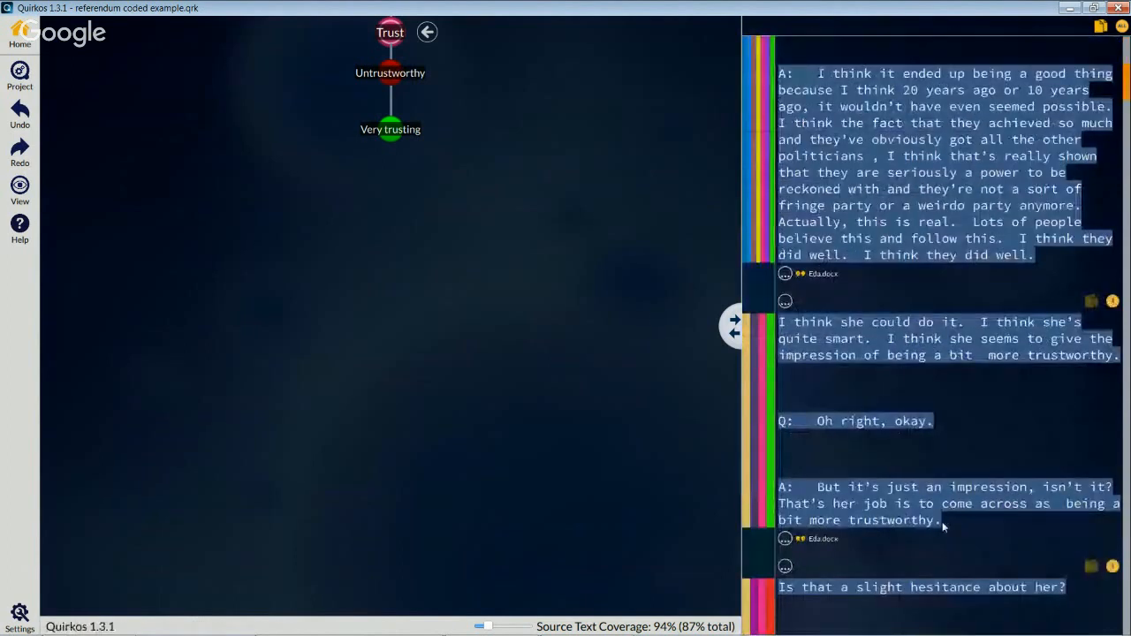
left_click_drag(880, 327, 375, 132)
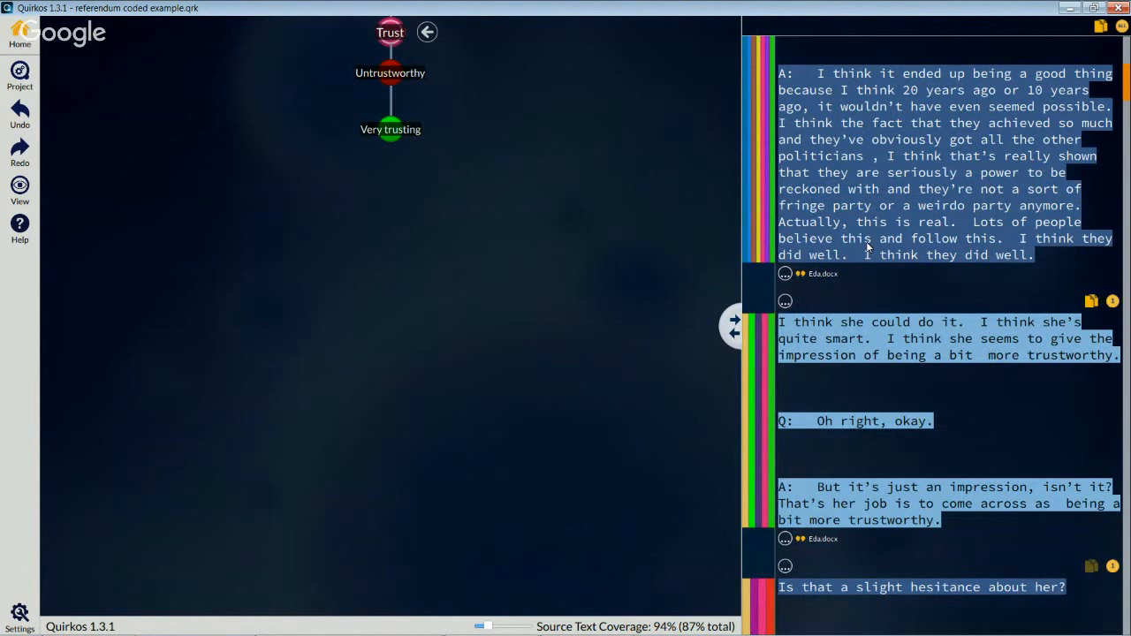
- Code the quote about Alex Salmond being a capable and genuine politician to Very trusting, and open Very trusting's quotes
left_click_drag(1126, 89, 1129, 150)
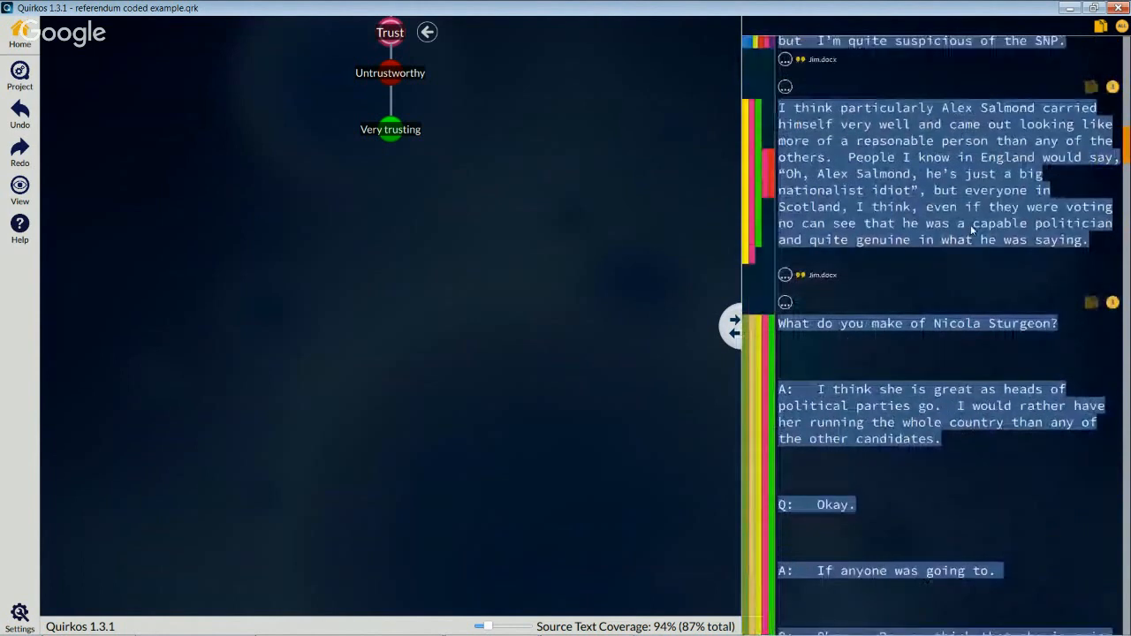
left_click_drag(1088, 243, 780, 106)
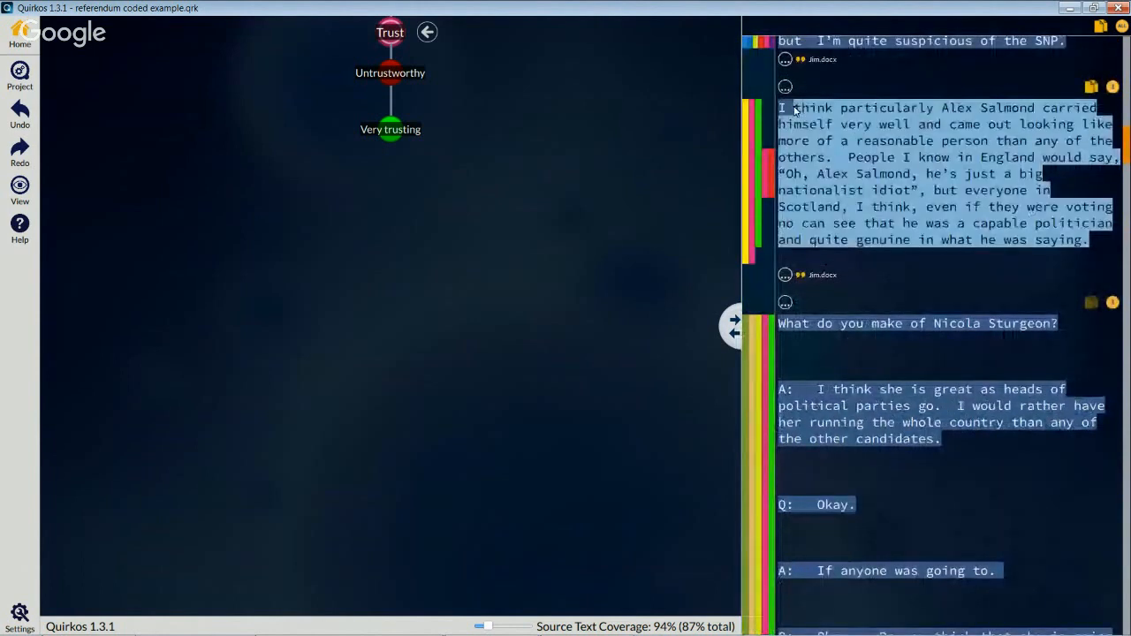
left_click_drag(943, 157, 392, 131)
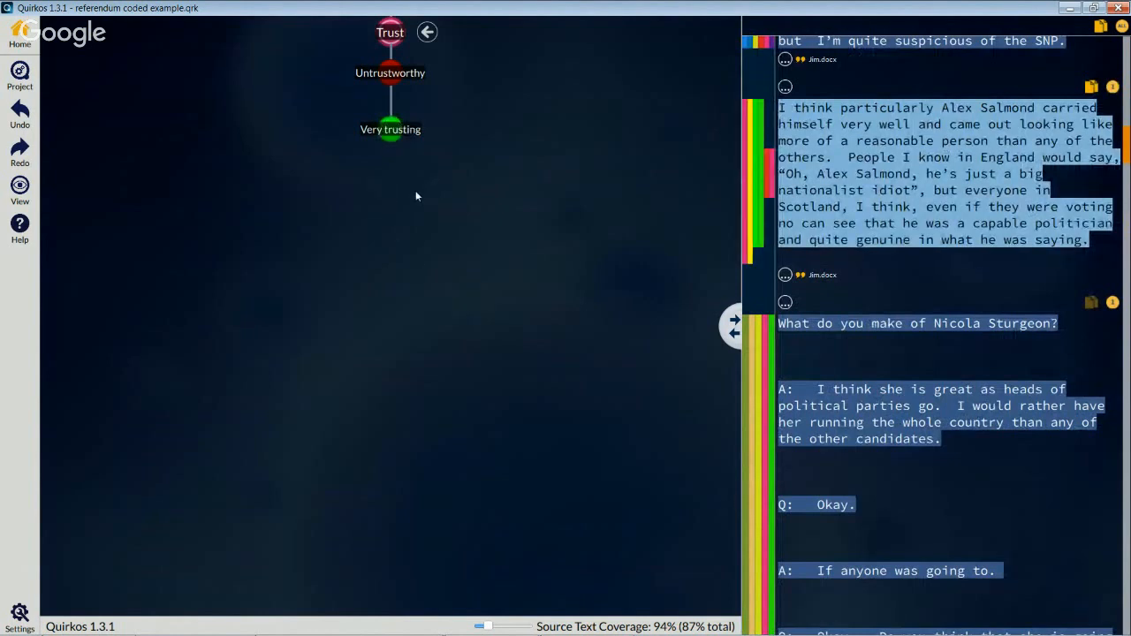
double_click(390, 135)
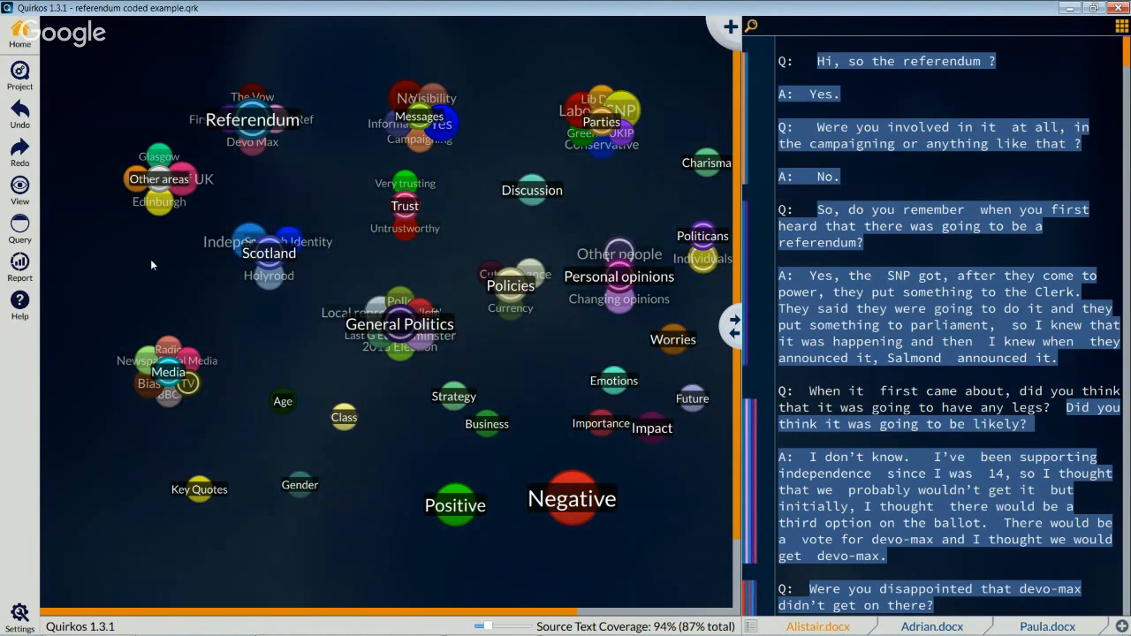
- Search all sources for "SNP" with the criterion Gender = Female and look through the matching quotes
left_click(749, 33)
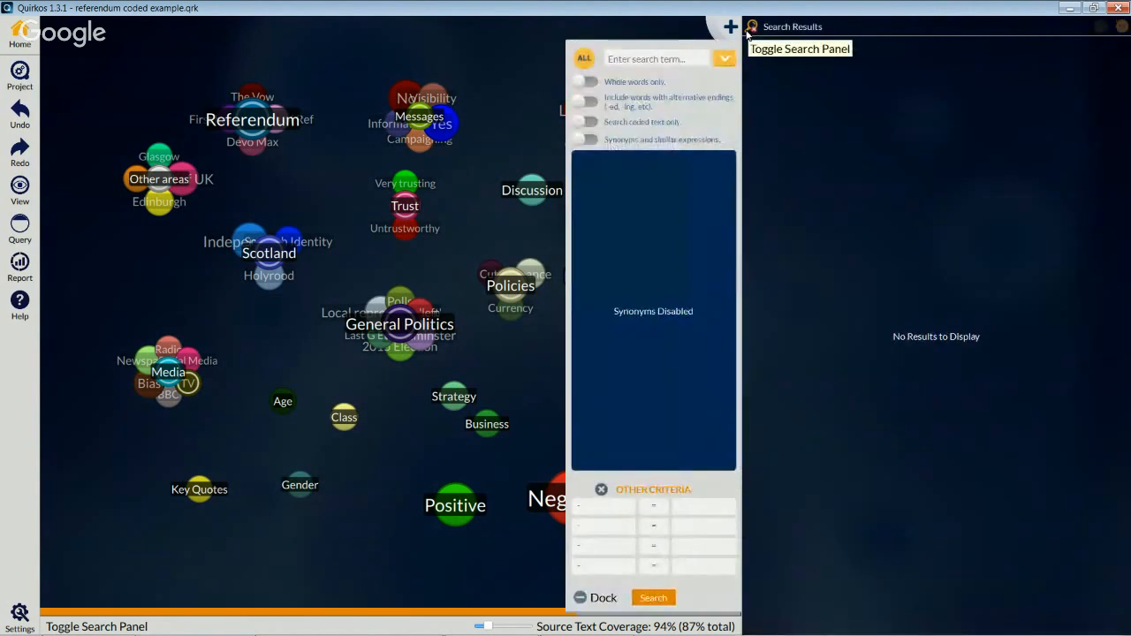
left_click(602, 508)
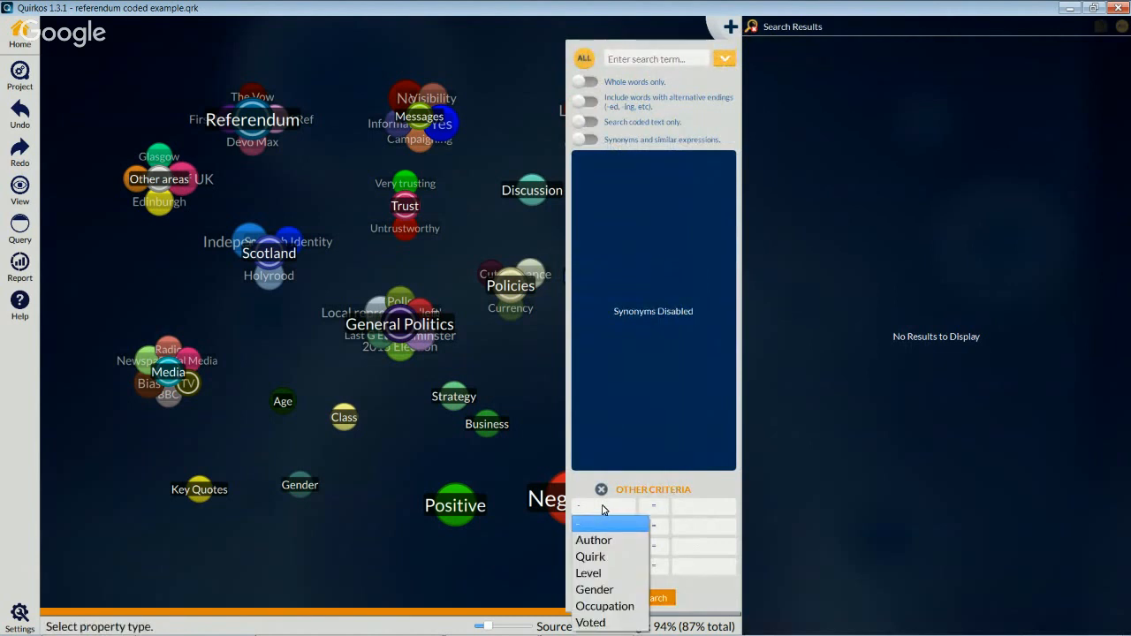
left_click(607, 590)
left_click(642, 58)
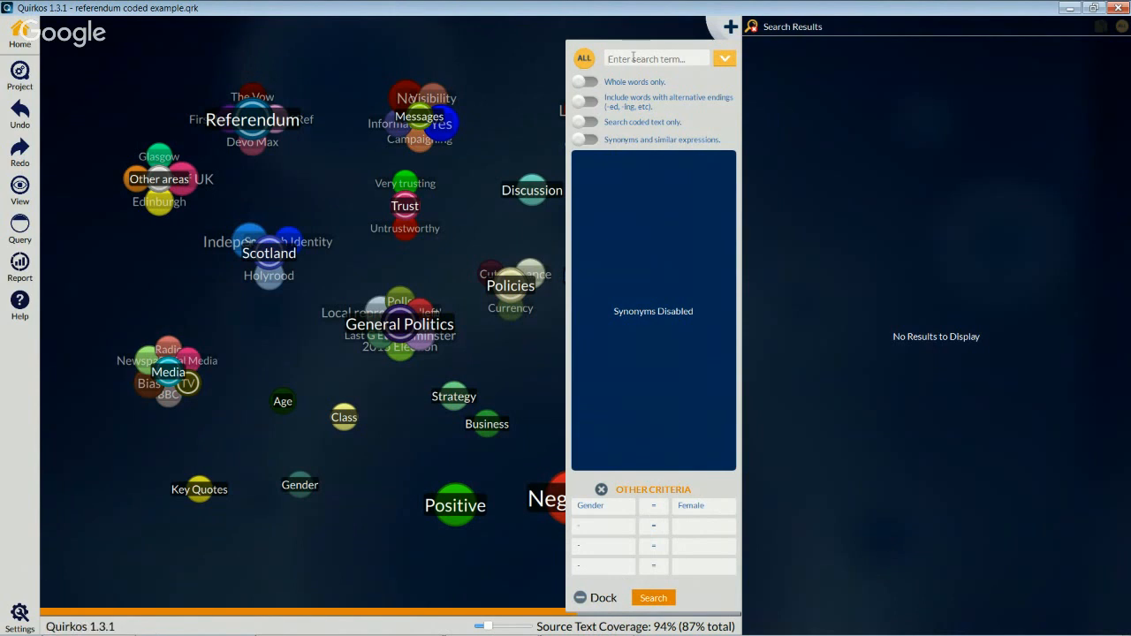
type("SNP")
key("Return")
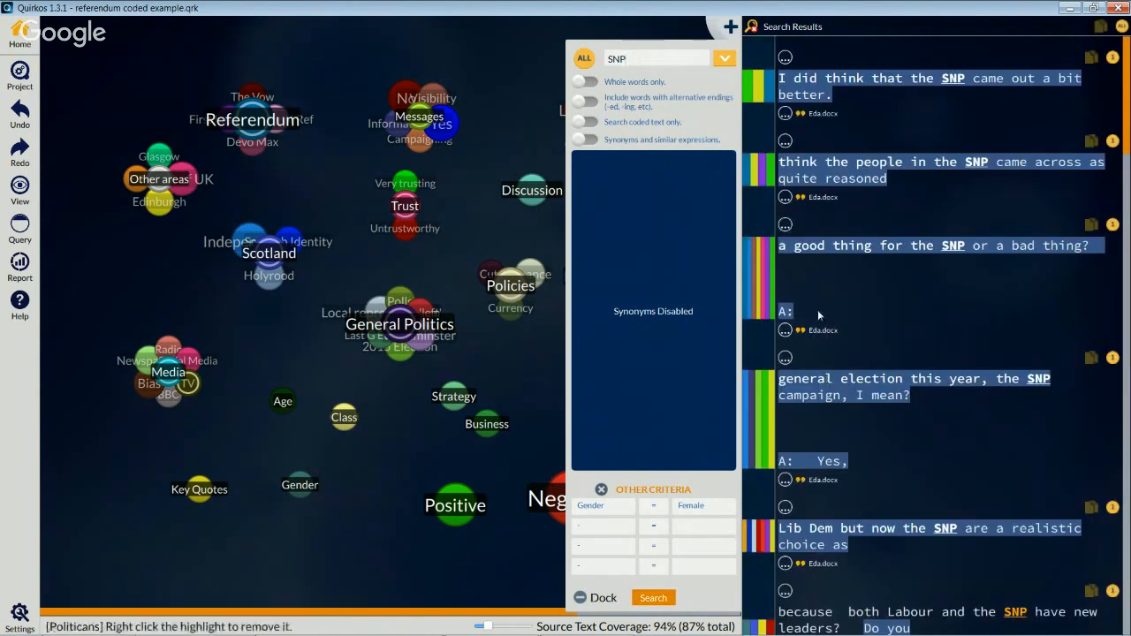
left_click_drag(1127, 97, 1050, 111)
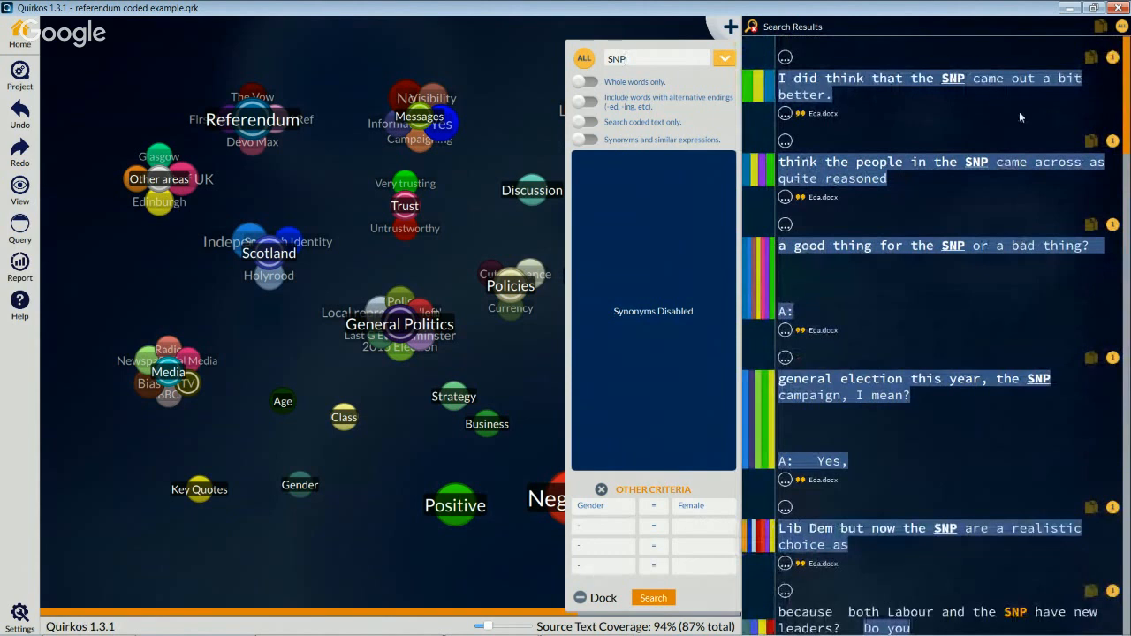
left_click_drag(1128, 86, 1126, 624)
left_click_drag(1129, 91, 1128, 19)
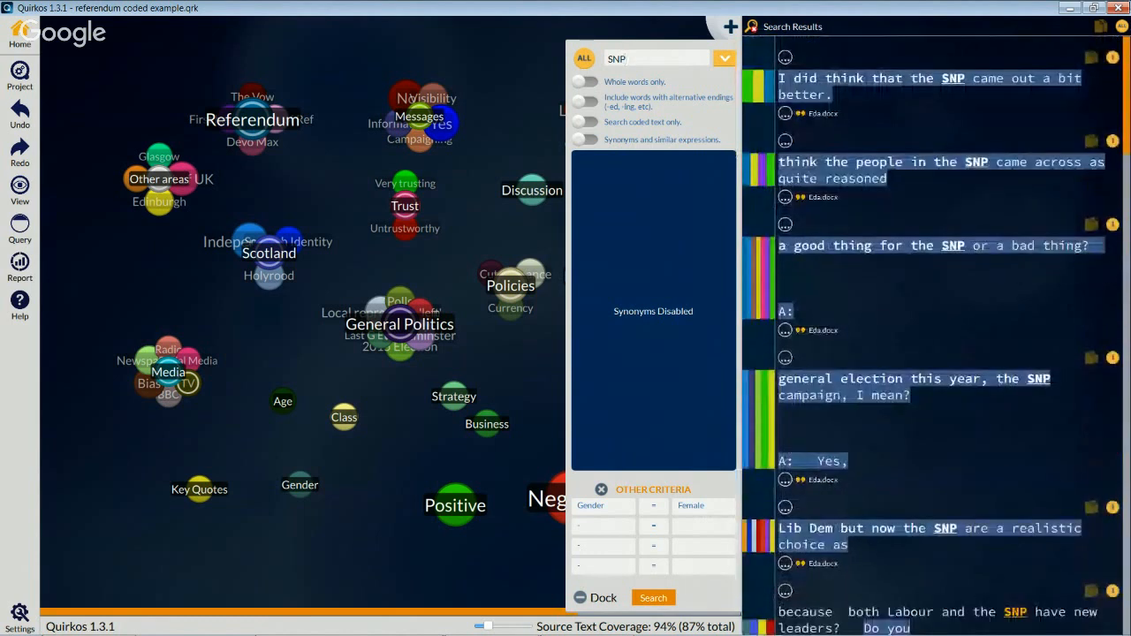
- Replace the search criterion with Quirk = Labour, rerun the SNP search and read the matching quotes
left_click(620, 512)
left_click(620, 559)
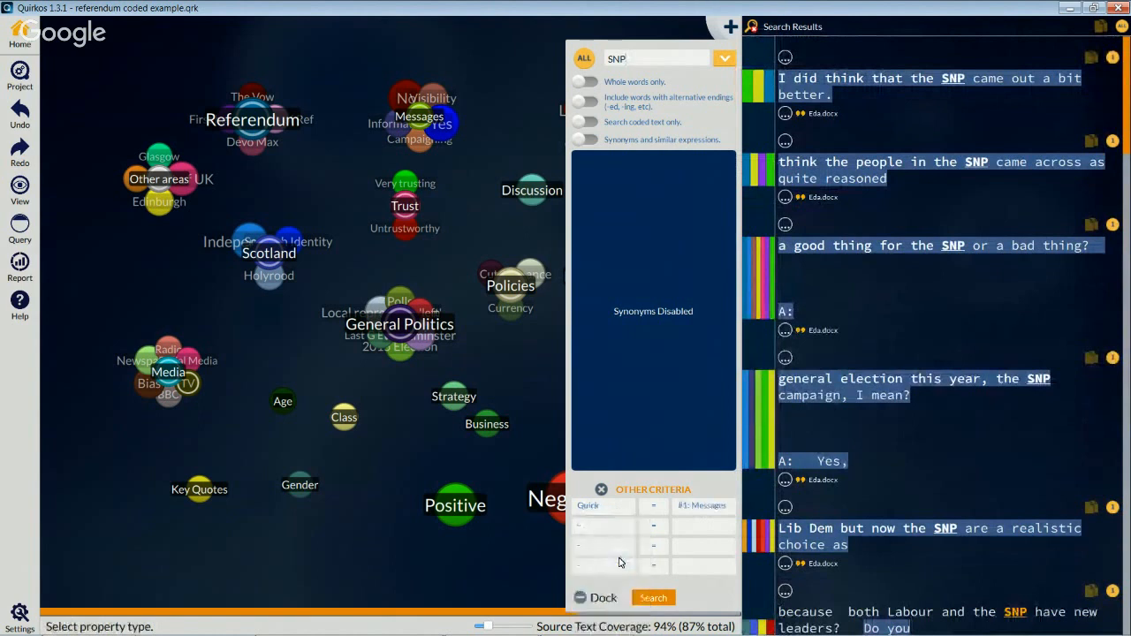
left_click(711, 510)
scroll(726, 501, "down", 4)
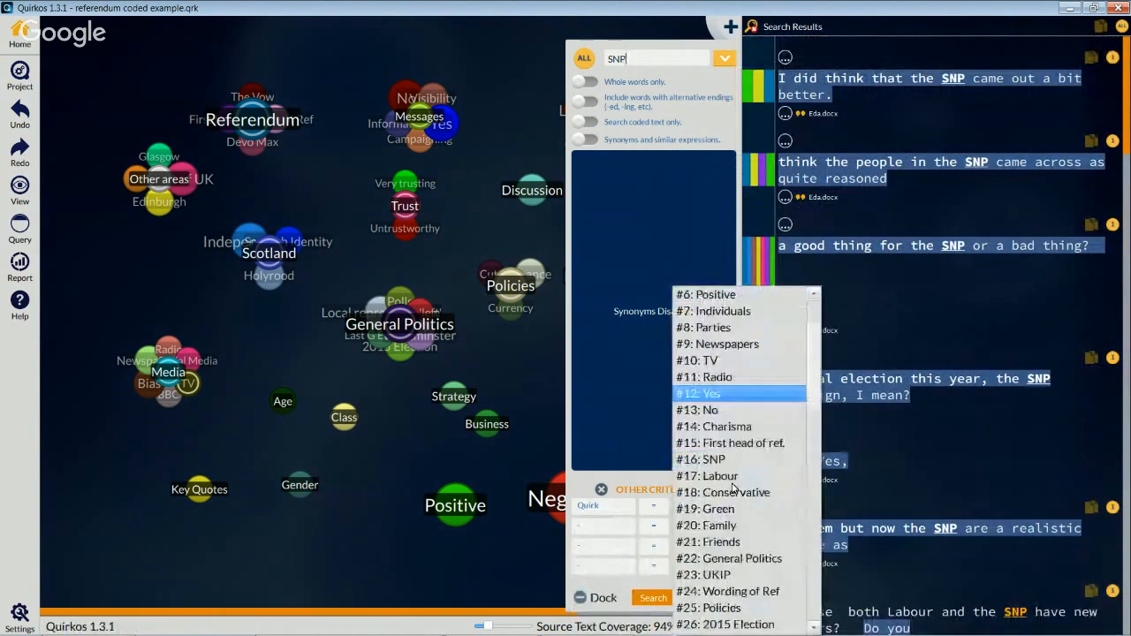
scroll(817, 377, "down", 3)
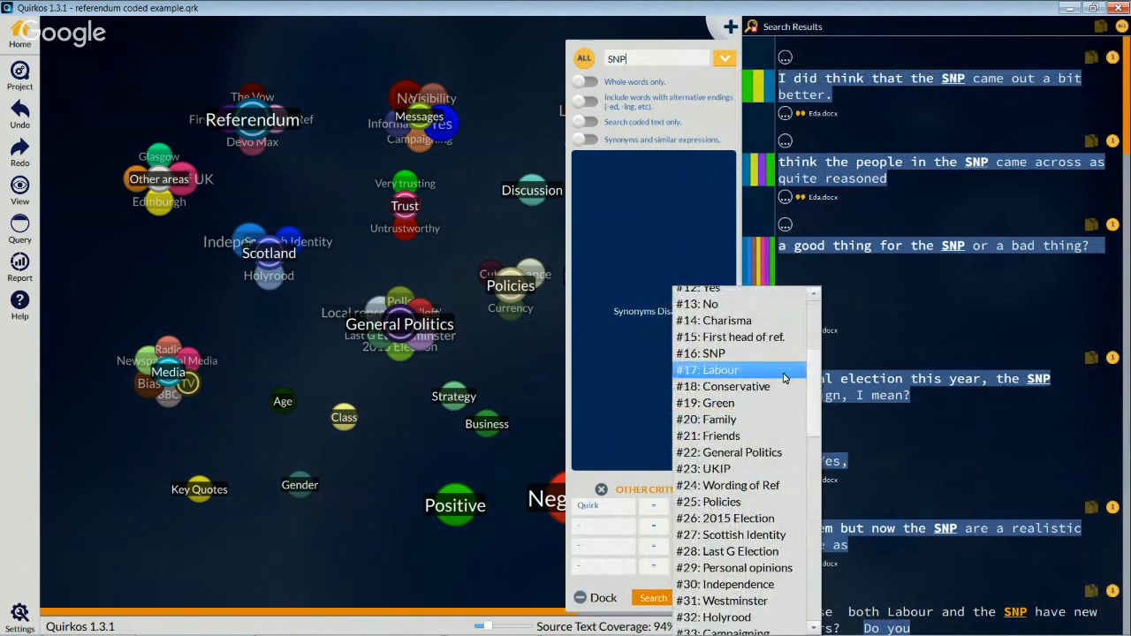
left_click(783, 371)
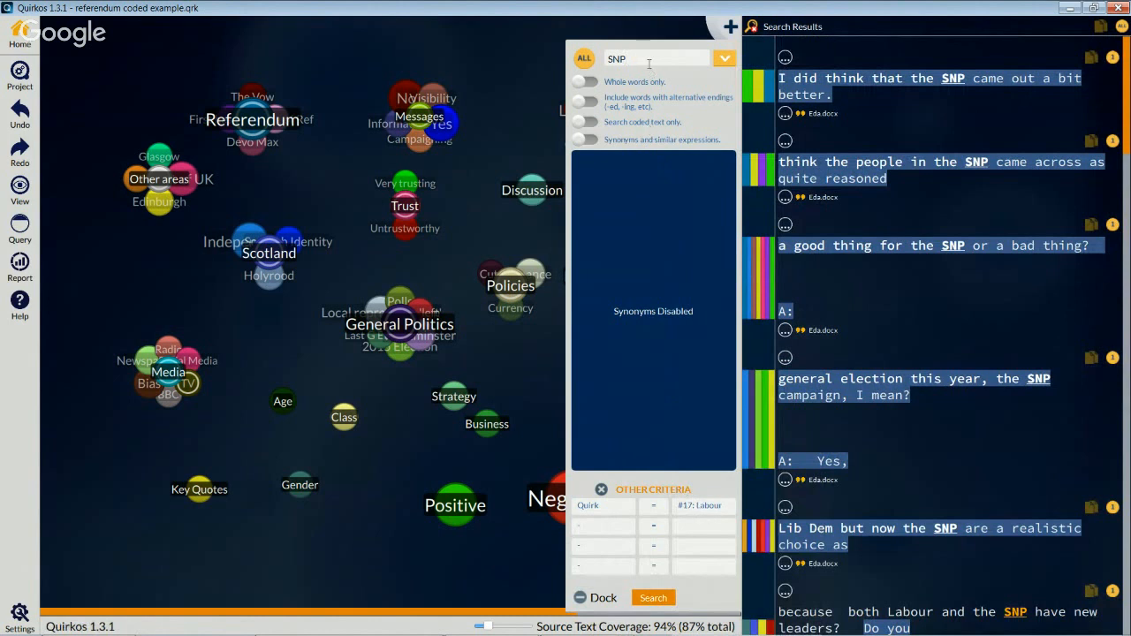
left_click(653, 598)
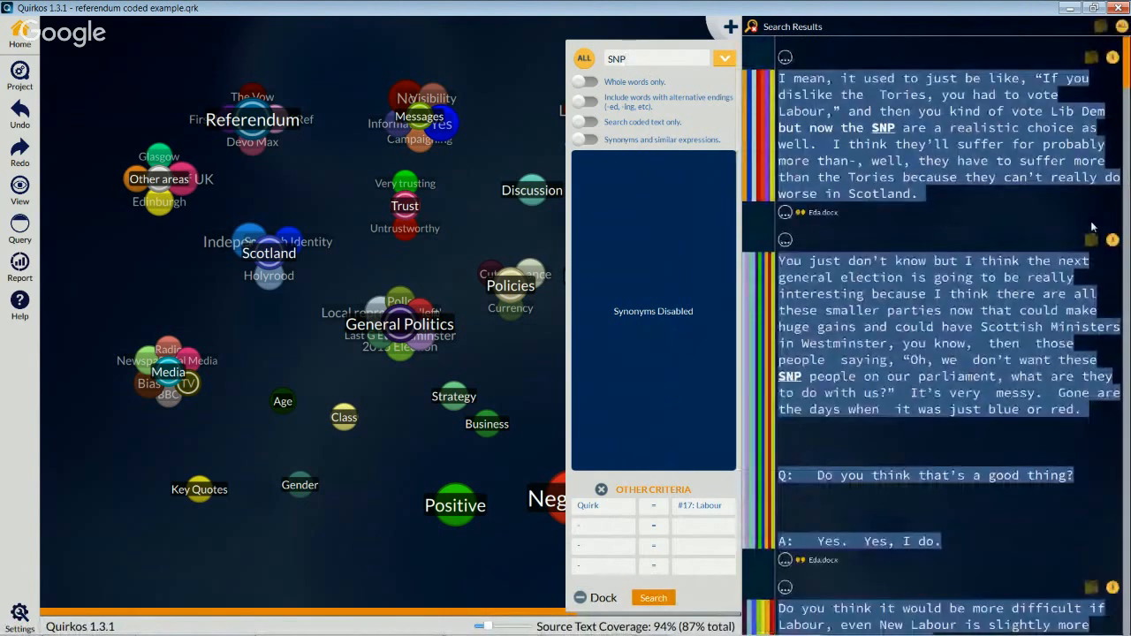
left_click_drag(921, 196, 781, 78)
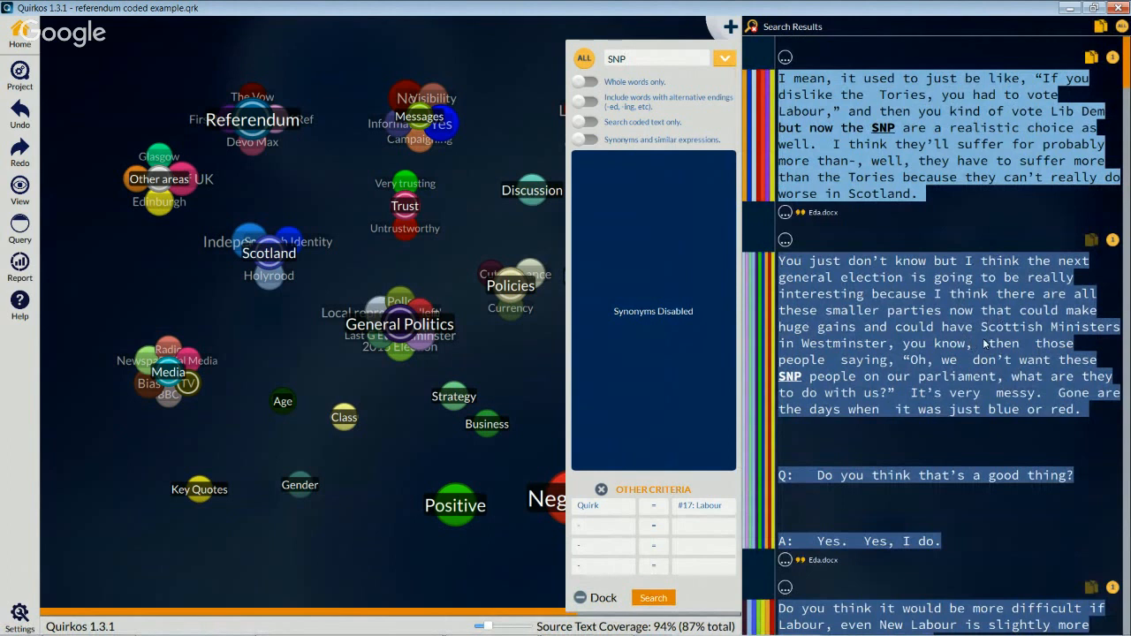
scroll(1043, 221, "down", 1)
left_click_drag(1126, 71, 1127, 120)
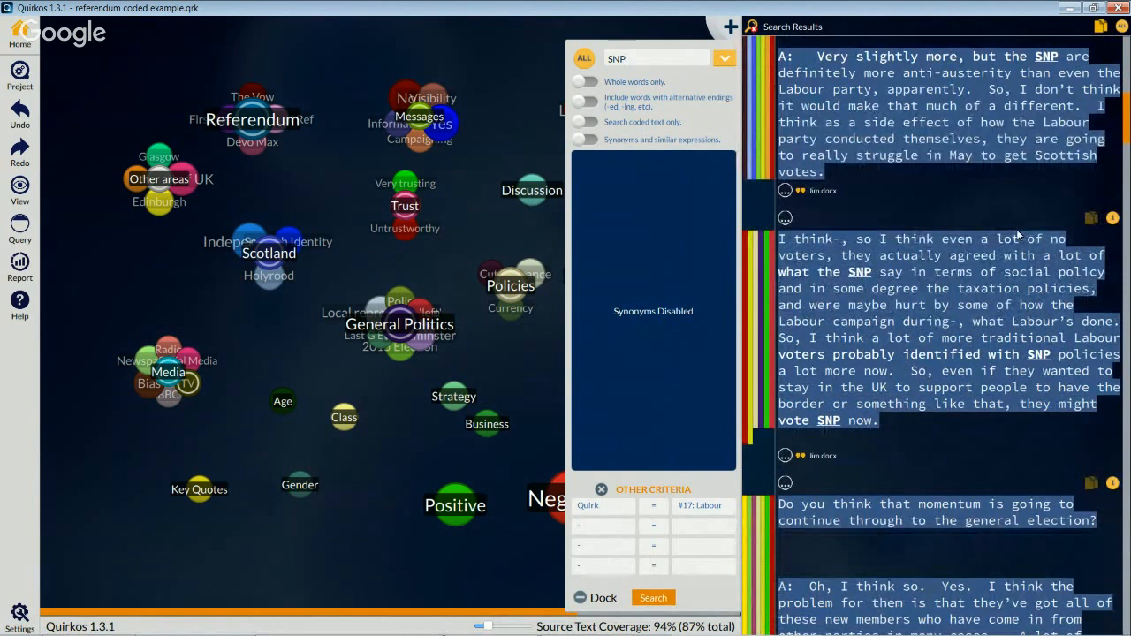
- Search the text coded to Labour for "campaign"
left_click_drag(640, 58, 573, 58)
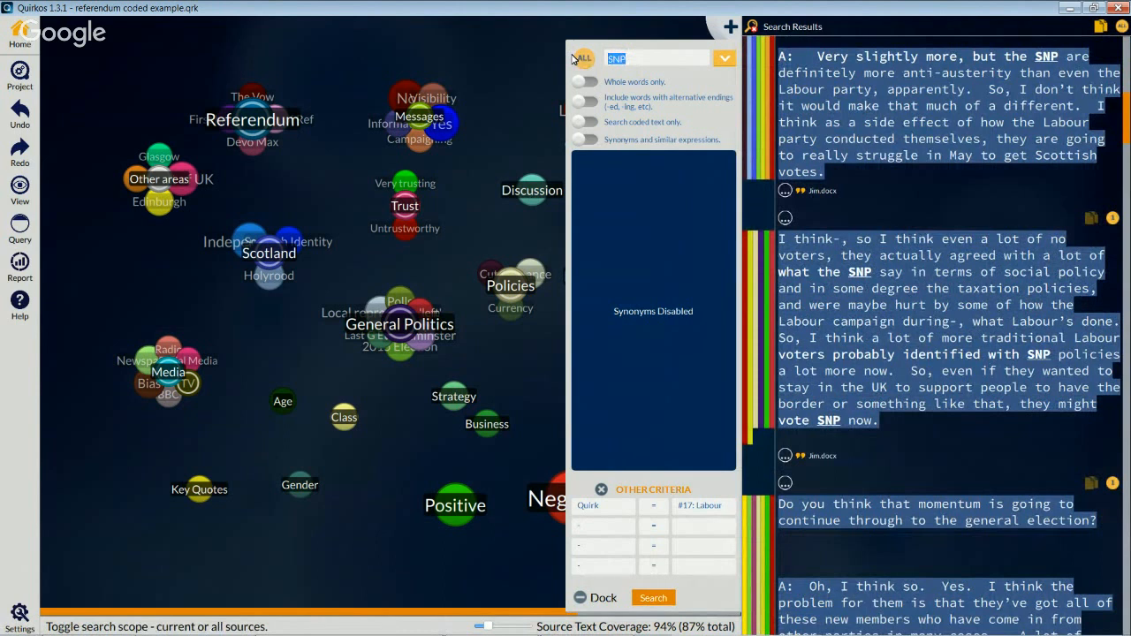
type("campaign")
key("Return")
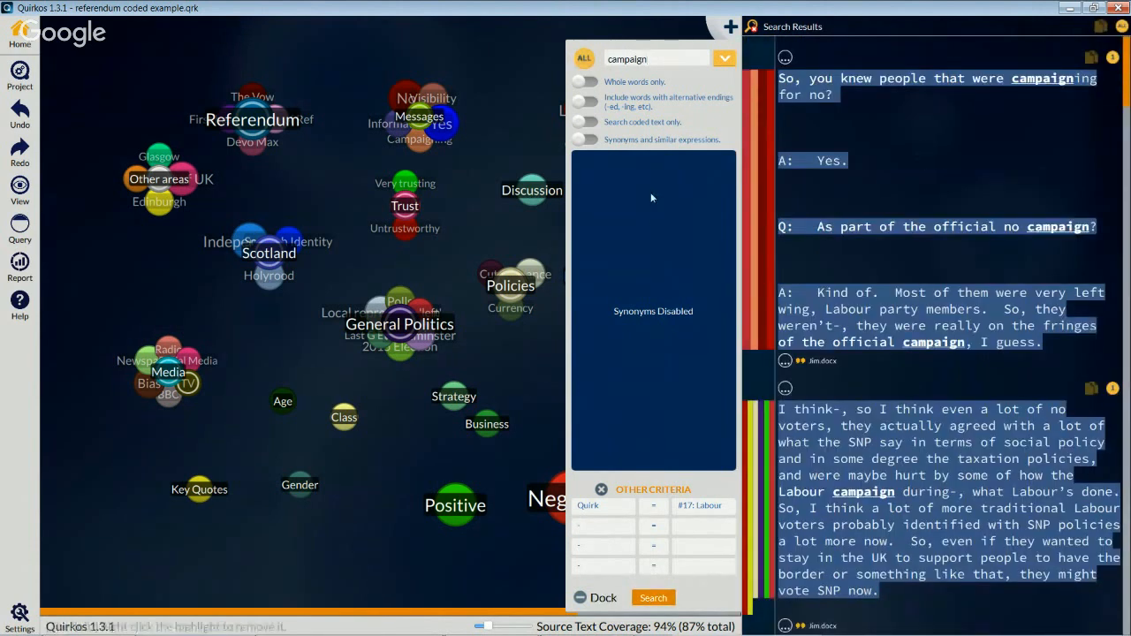
- Rerun the campaign search with the synonyms cause, drive, effort, fight and the noun run included, check the first match, and close the search
left_click(599, 150)
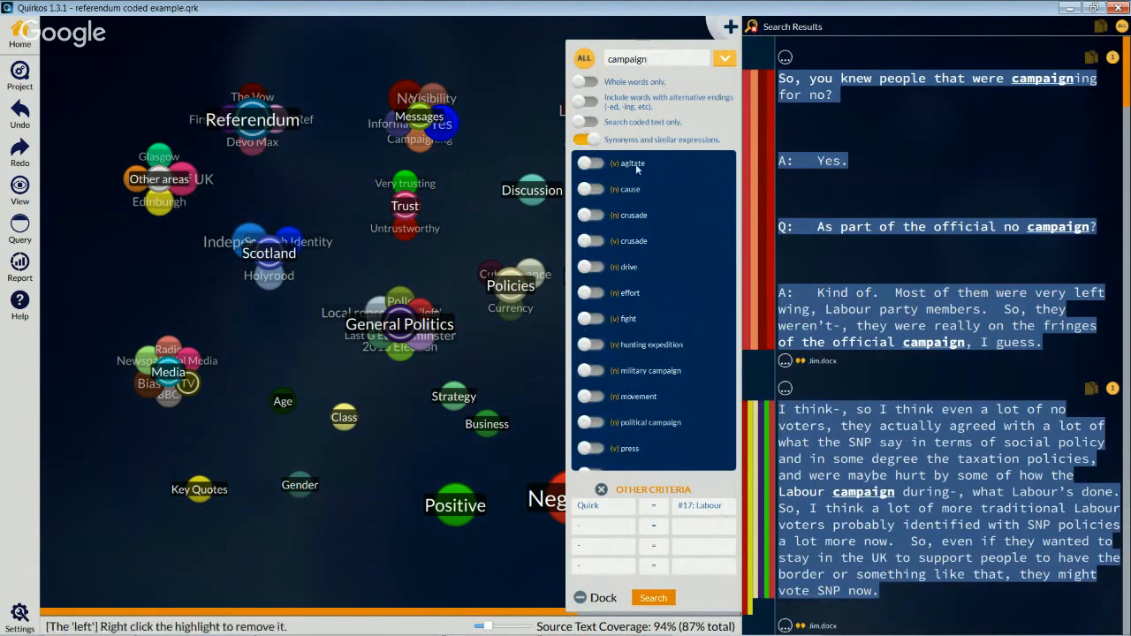
left_click(600, 190)
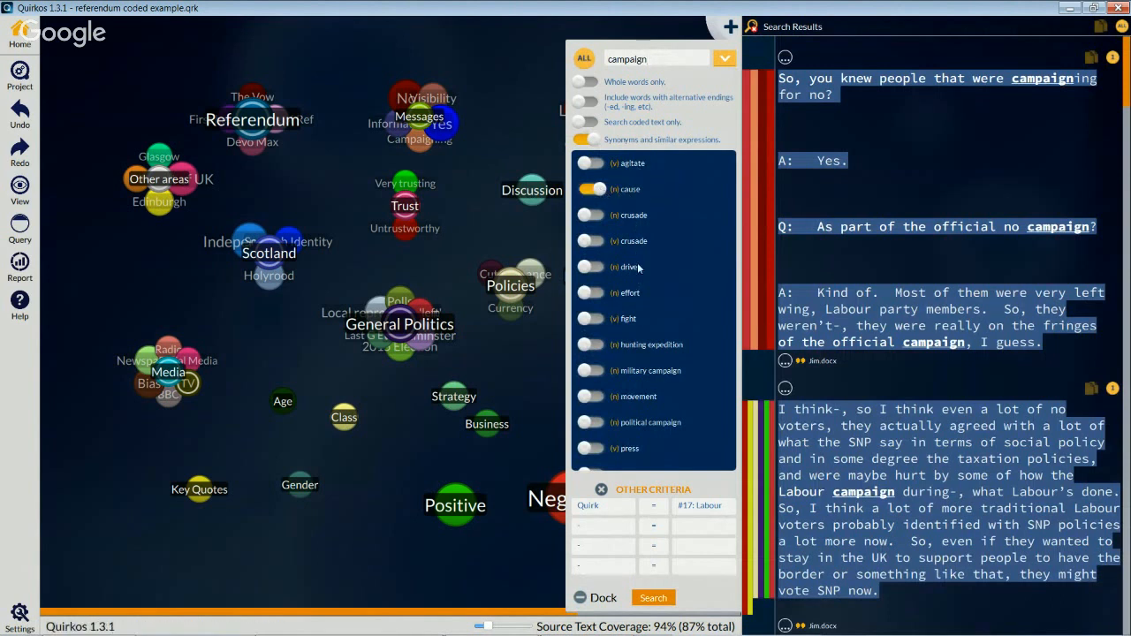
left_click(600, 270)
left_click(602, 295)
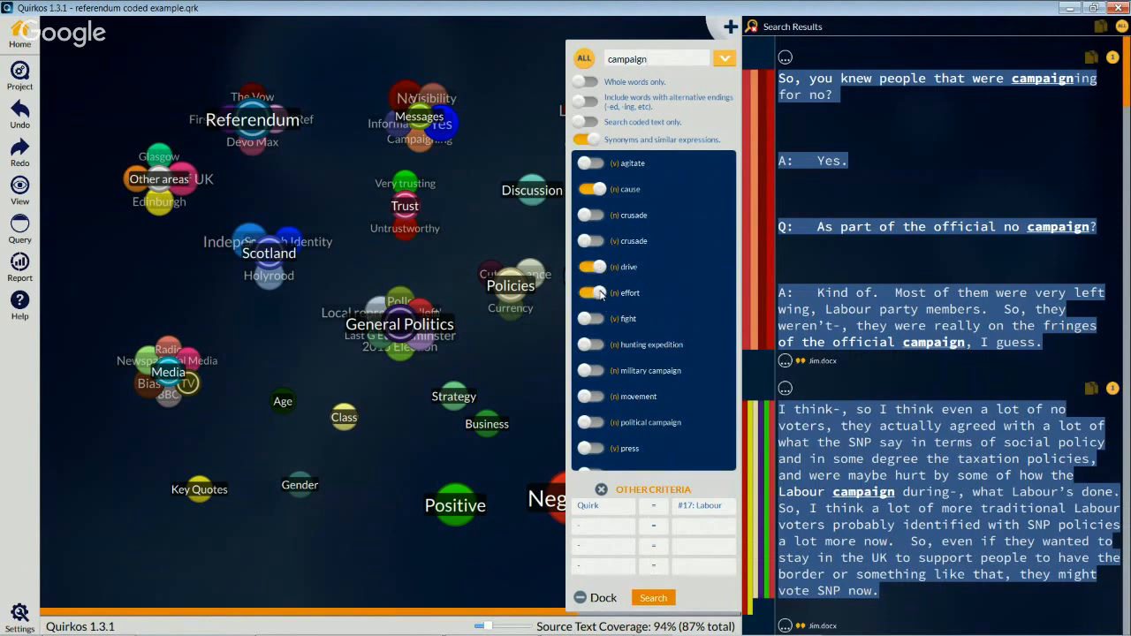
left_click(598, 319)
scroll(660, 350, "down", 4)
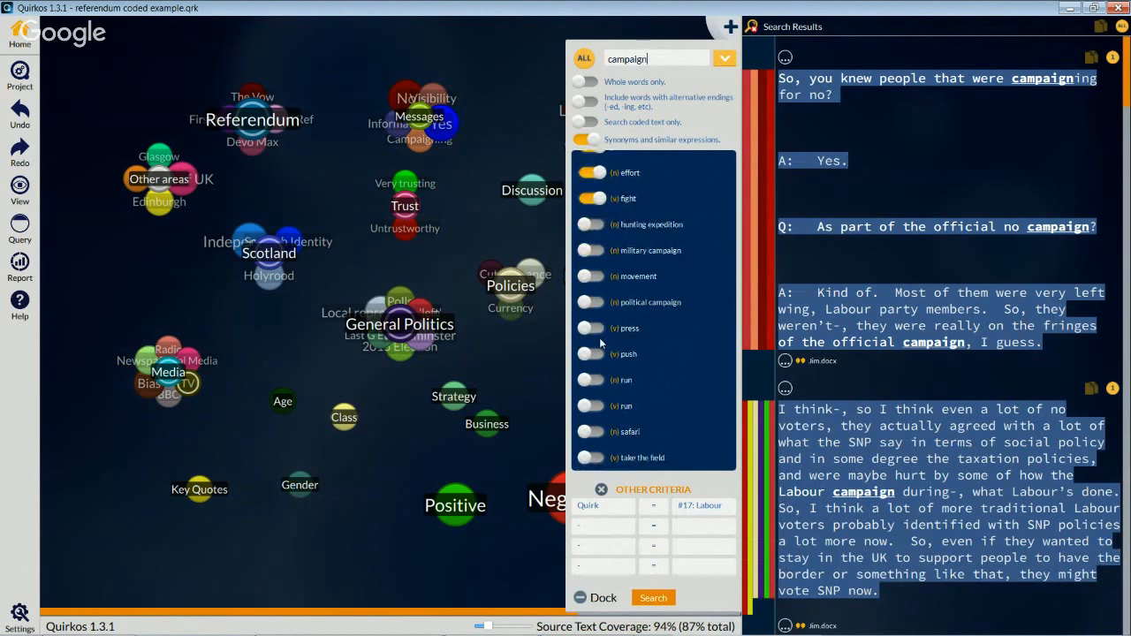
left_click(597, 382)
scroll(731, 341, "up", 1)
scroll(732, 341, "up", 4)
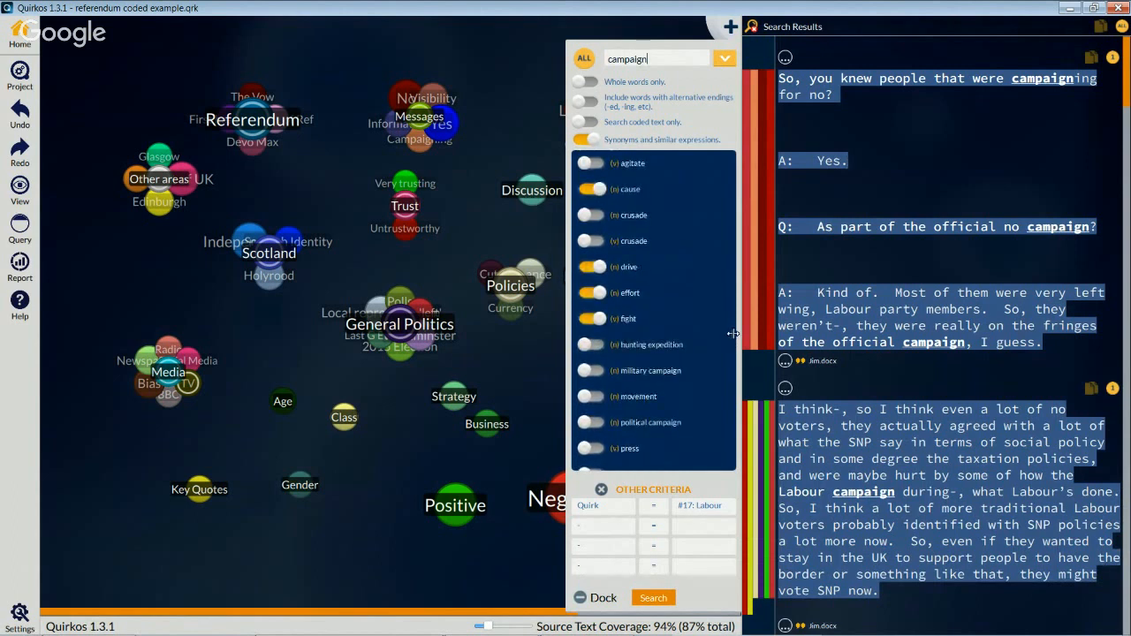
left_click(643, 606)
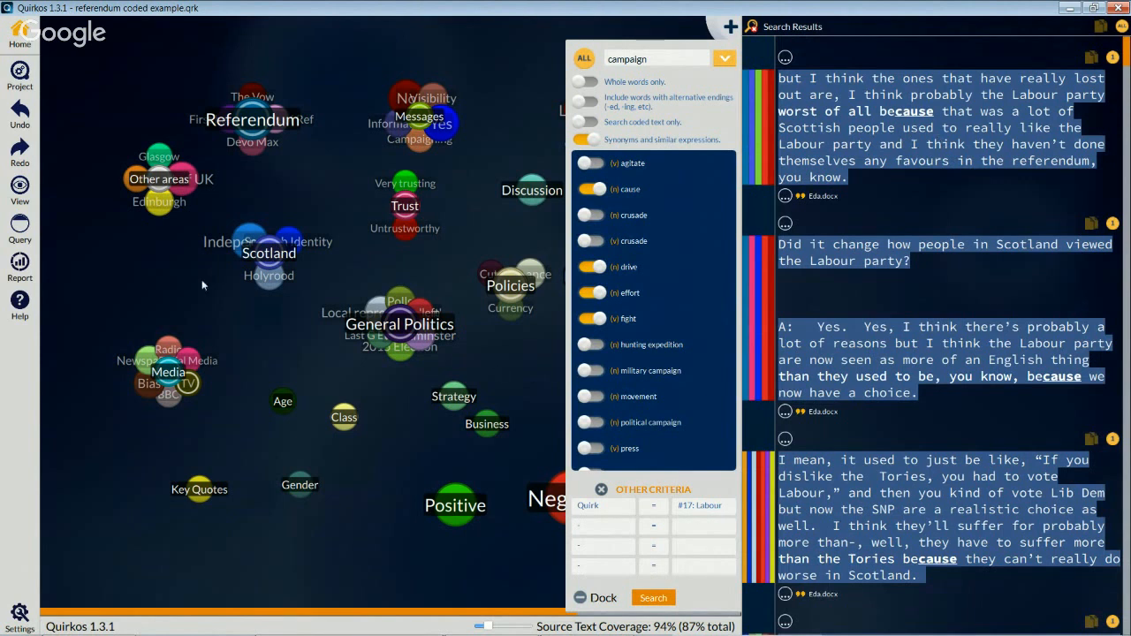
left_click_drag(847, 182, 911, 145)
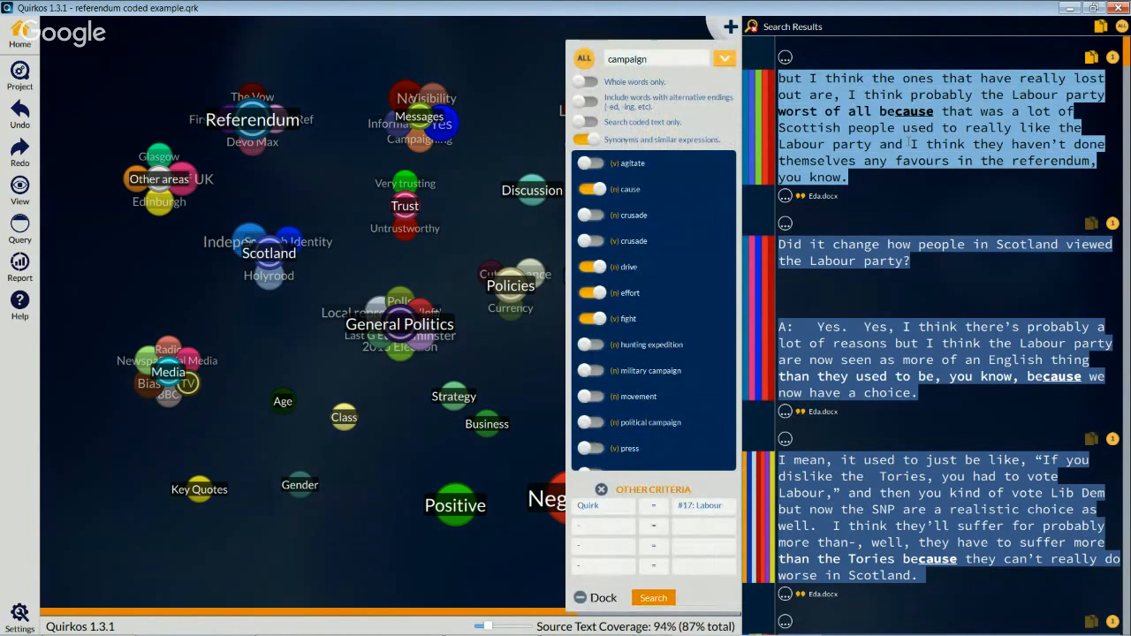
left_click(754, 45)
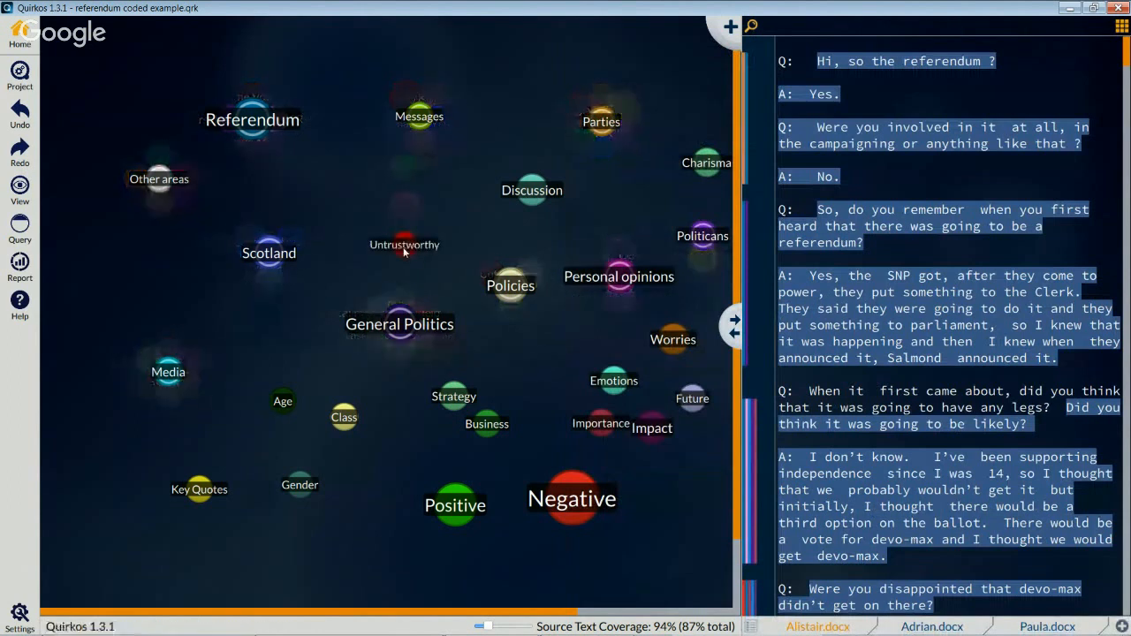
- Detach the Untrustworthy and Very trusting subcategories from Trust so that both are separate top-level Quirks
left_click_drag(404, 252, 474, 236)
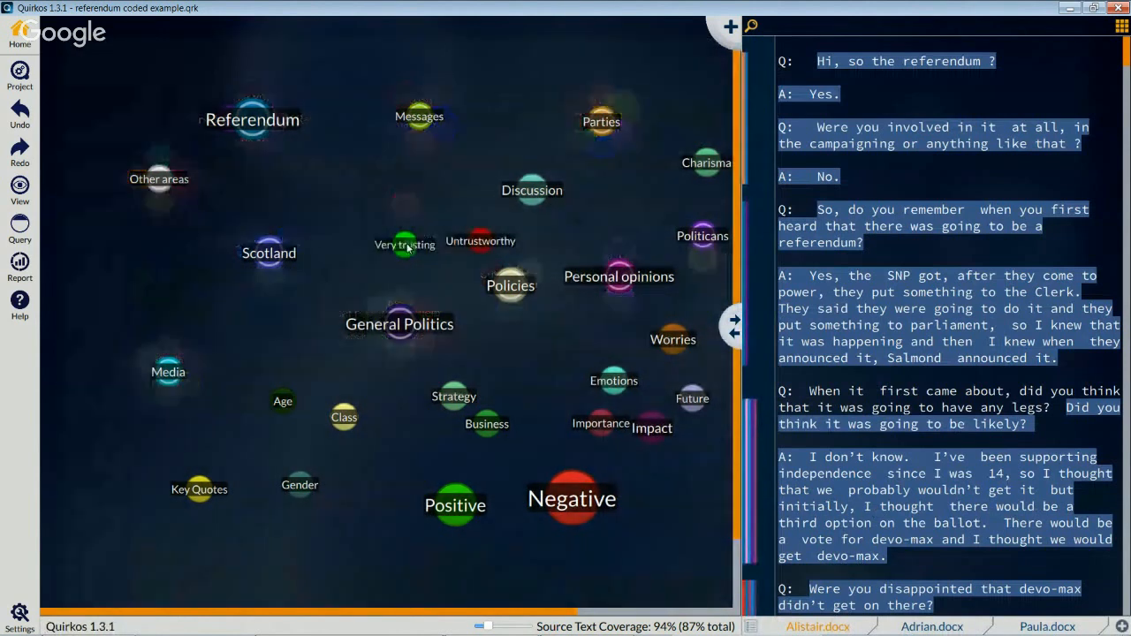
left_click_drag(407, 248, 353, 196)
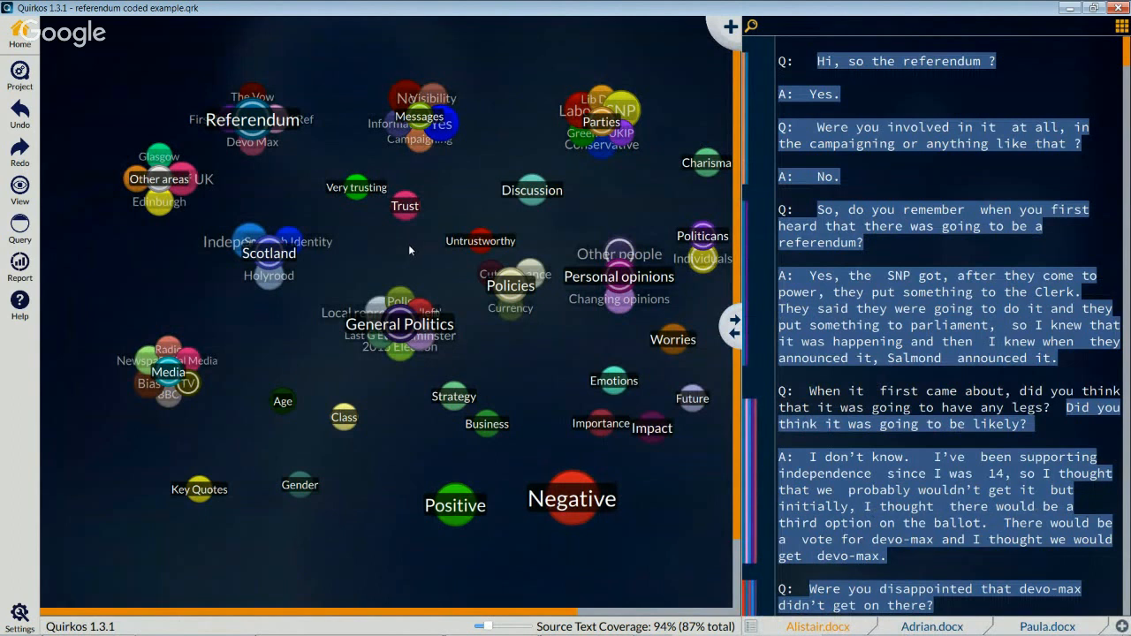
- Merge the Trust Quirk with Untrustworthy under the name "Trust (merged)"
mouse_move(274, 256)
right_click(408, 209)
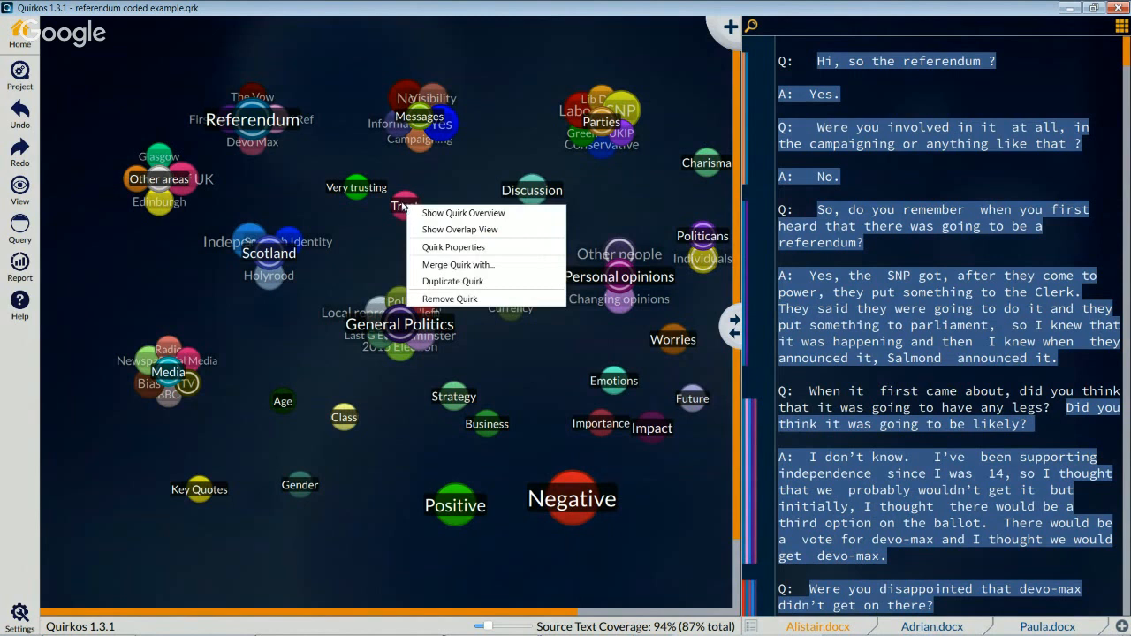
left_click(456, 265)
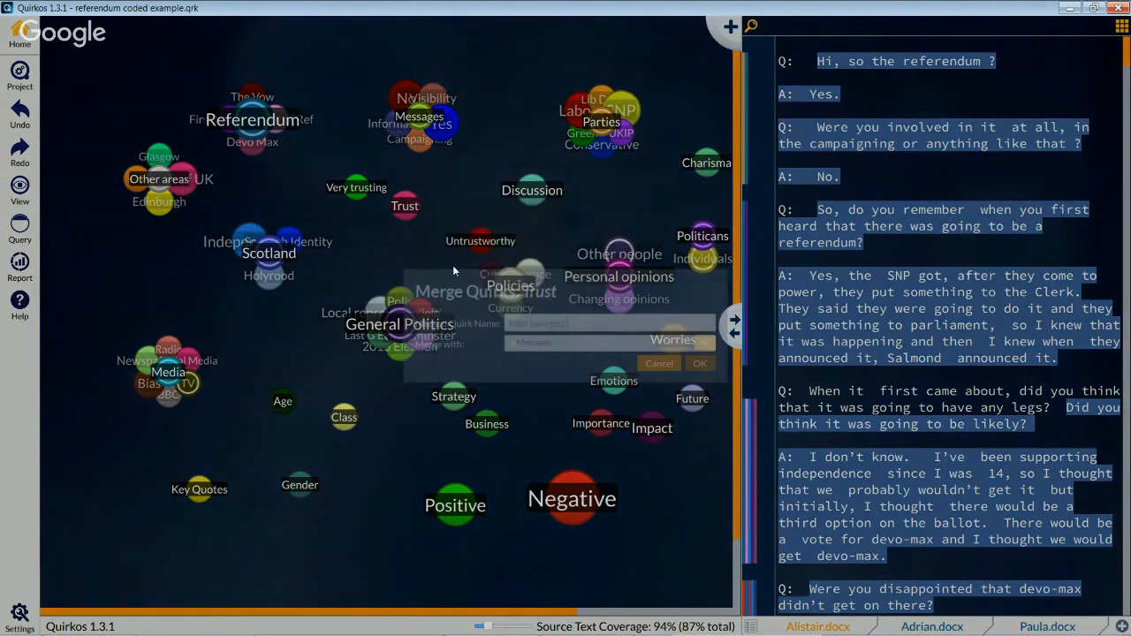
left_click(698, 344)
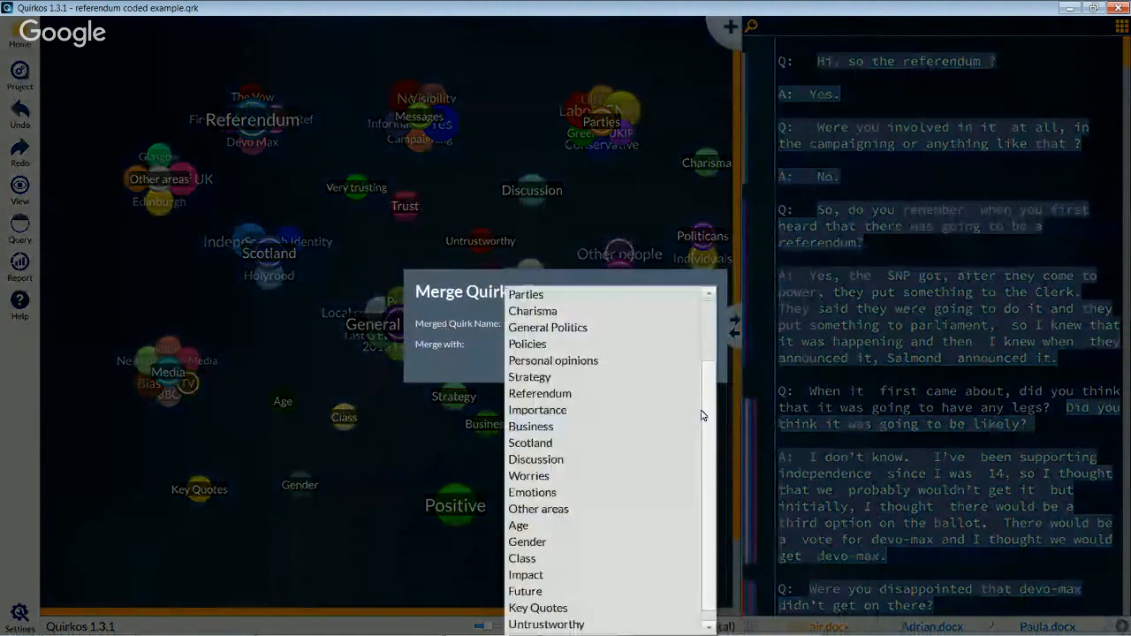
scroll(562, 616, "down", 1)
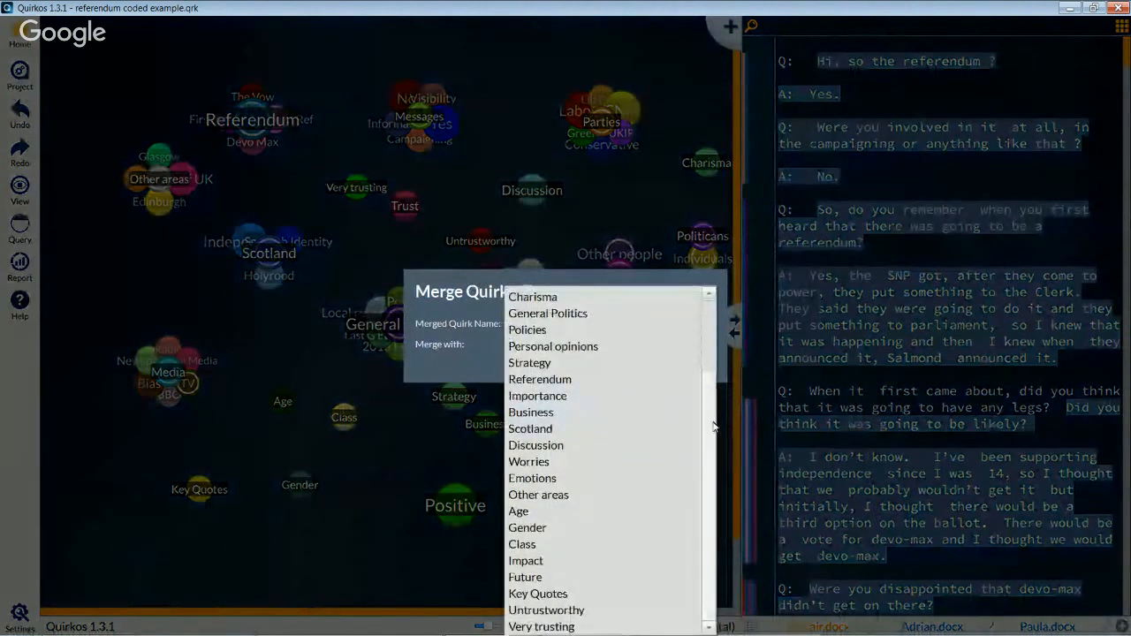
left_click(562, 612)
left_click(699, 365)
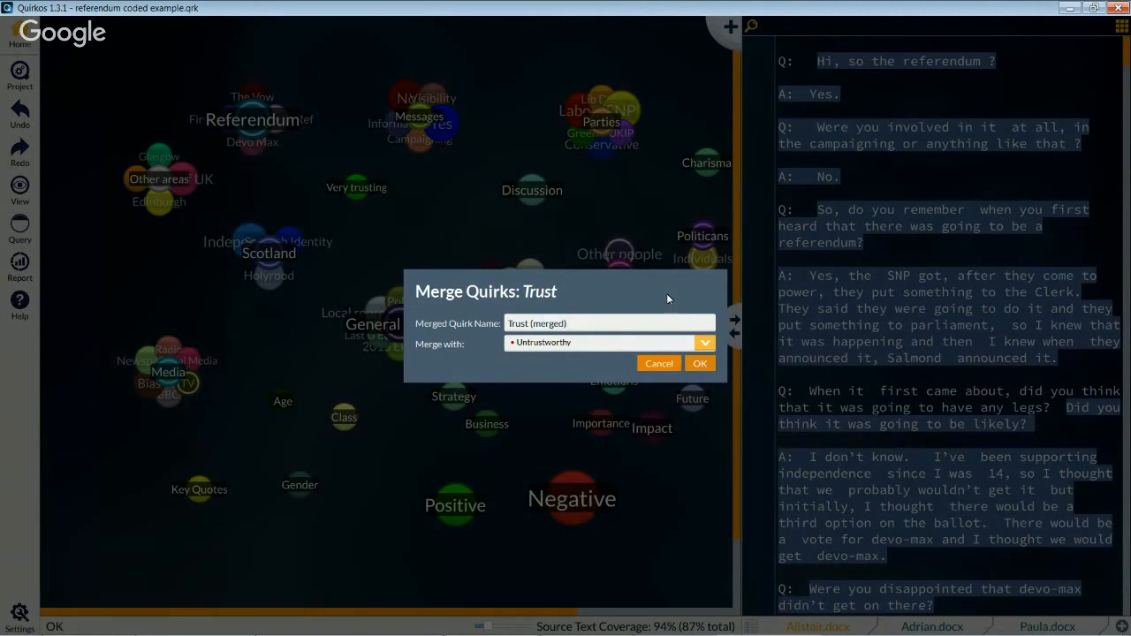
key("Return")
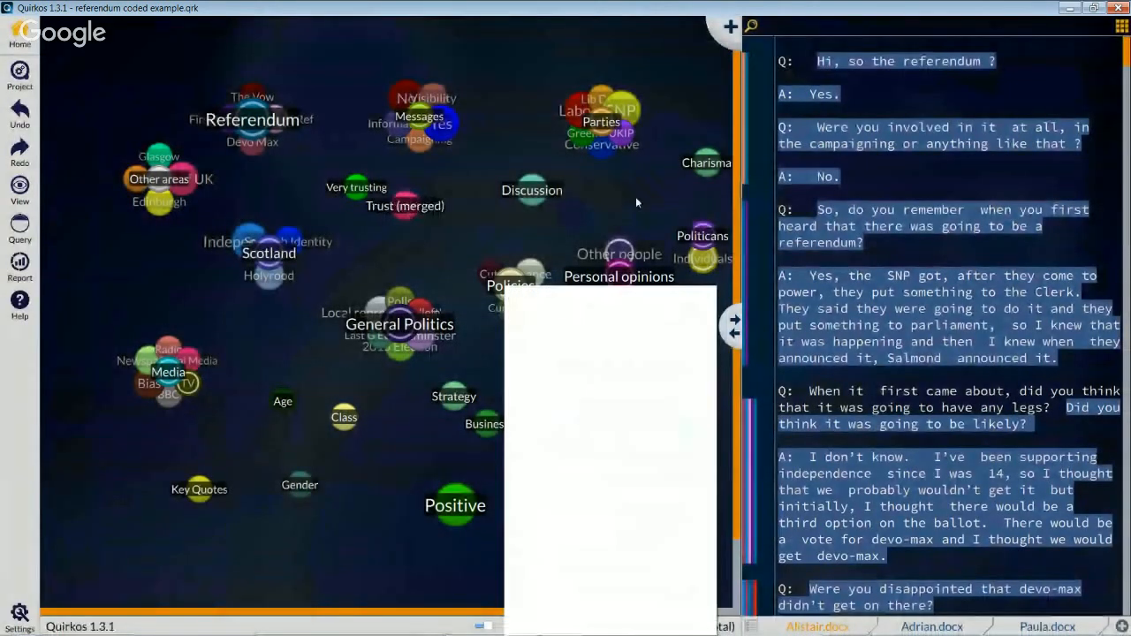
- Duplicate the Trust (merged) Quirk and place the copy just above the original, near Discussion
left_click_drag(404, 211, 418, 238)
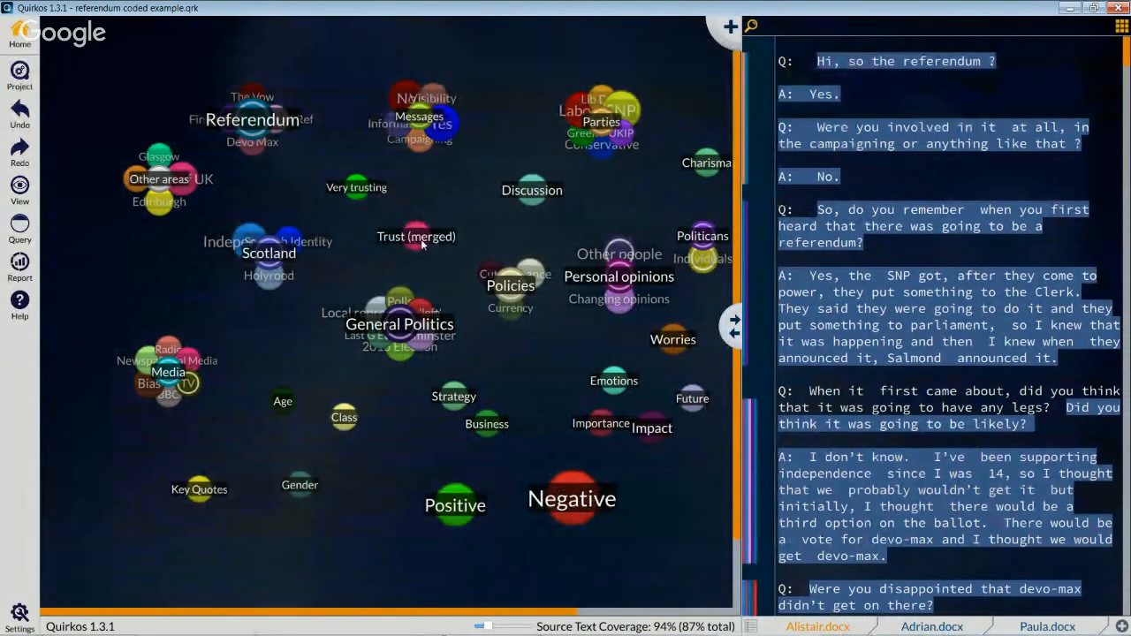
right_click(422, 238)
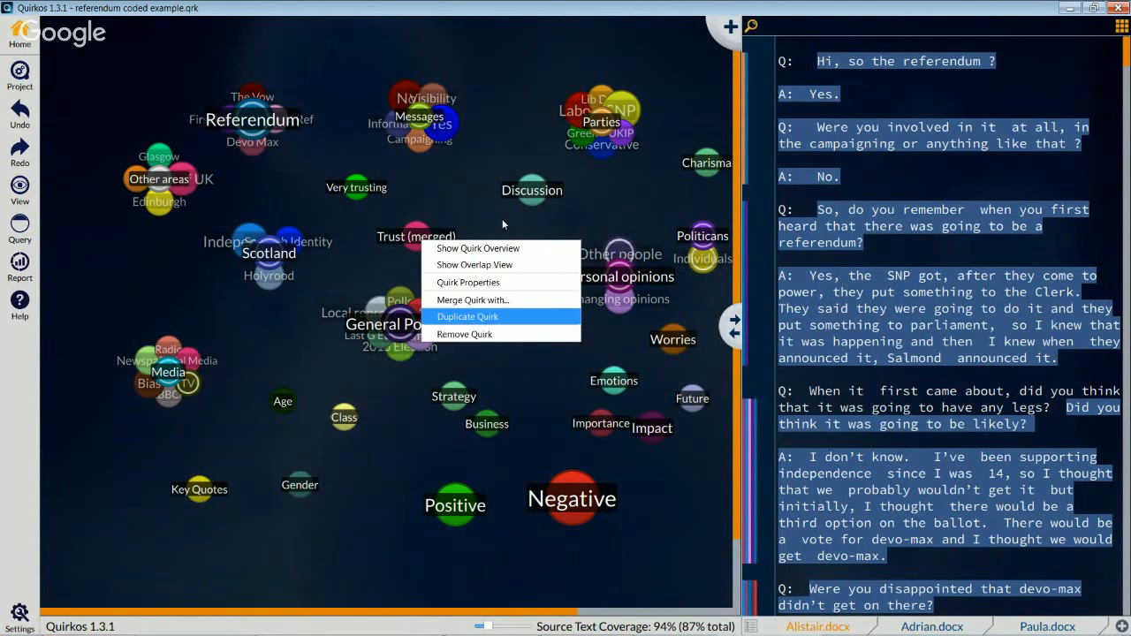
key("Return")
left_click_drag(417, 237, 457, 204)
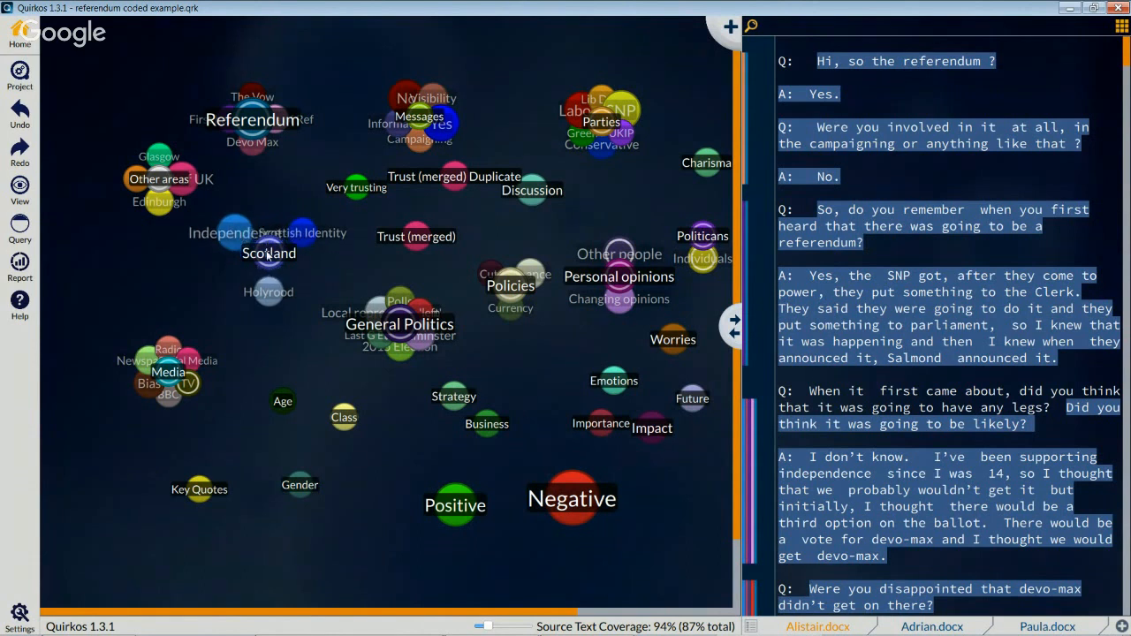
- Spread the Scotland group, the Very trusting Quirk and the Other areas group farther away from Trust (merged) on the canvas
double_click(268, 254)
left_click(479, 229)
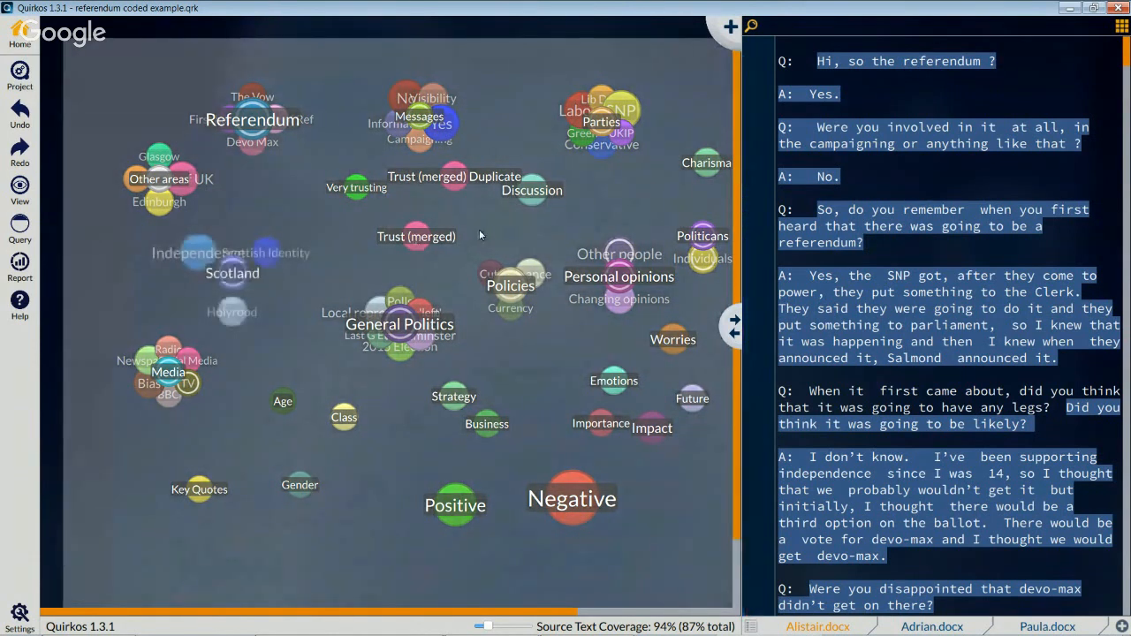
right_click(417, 231)
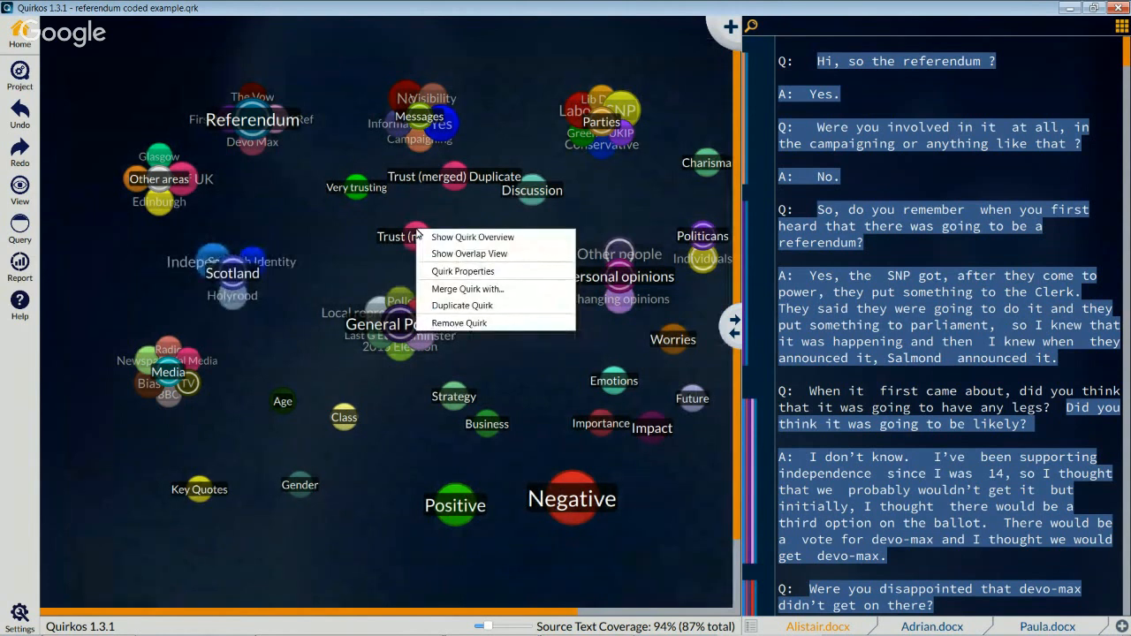
left_click(326, 248)
left_click_drag(358, 187, 369, 155)
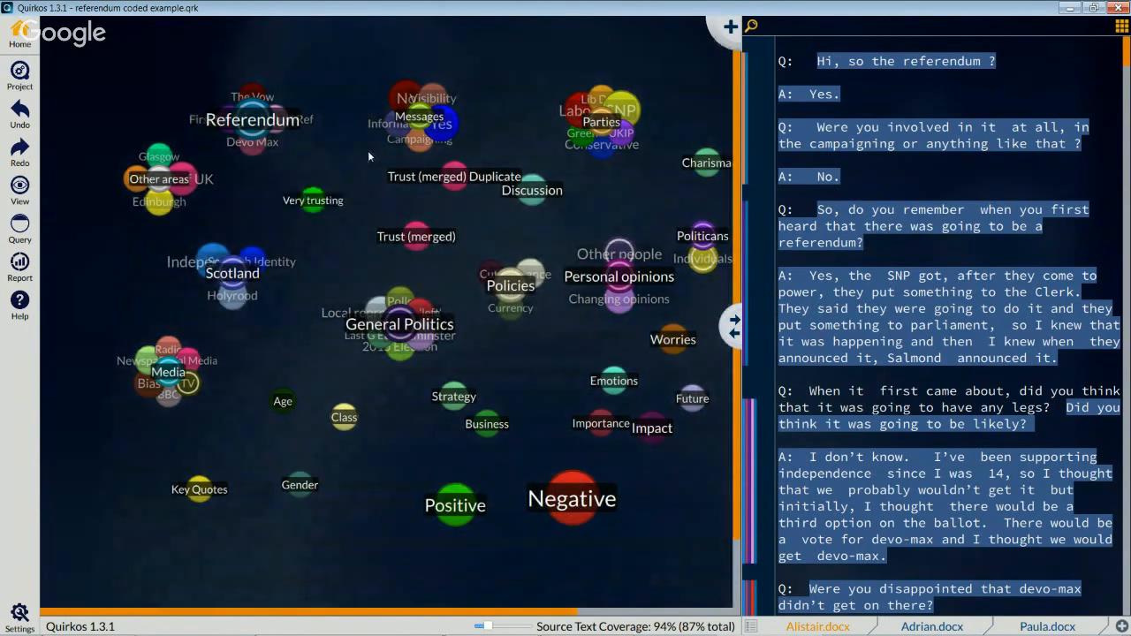
mouse_move(157, 187)
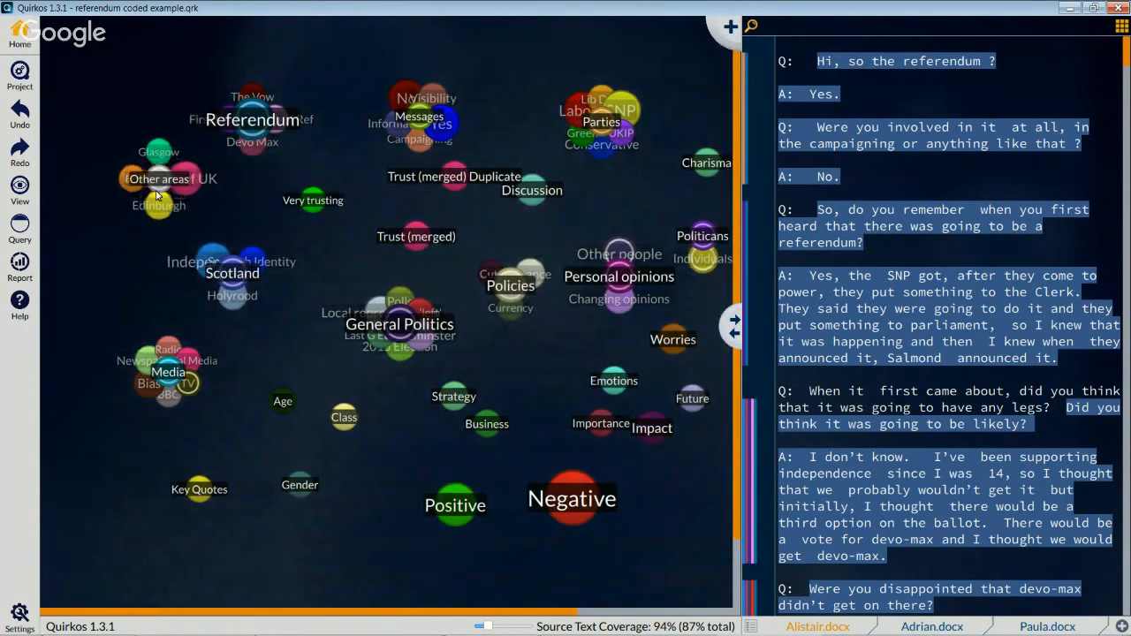
left_click_drag(158, 185, 121, 170)
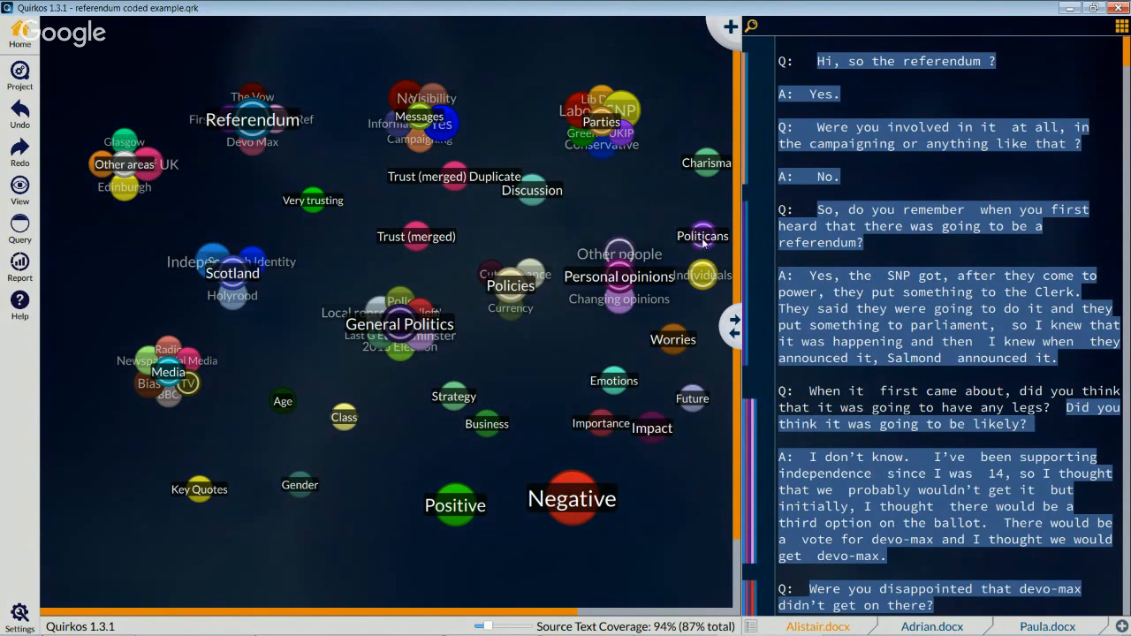
- Open the level editor from the Scotland Quirk's properties and save level 1 with the description "Location"
mouse_move(706, 285)
right_click(232, 278)
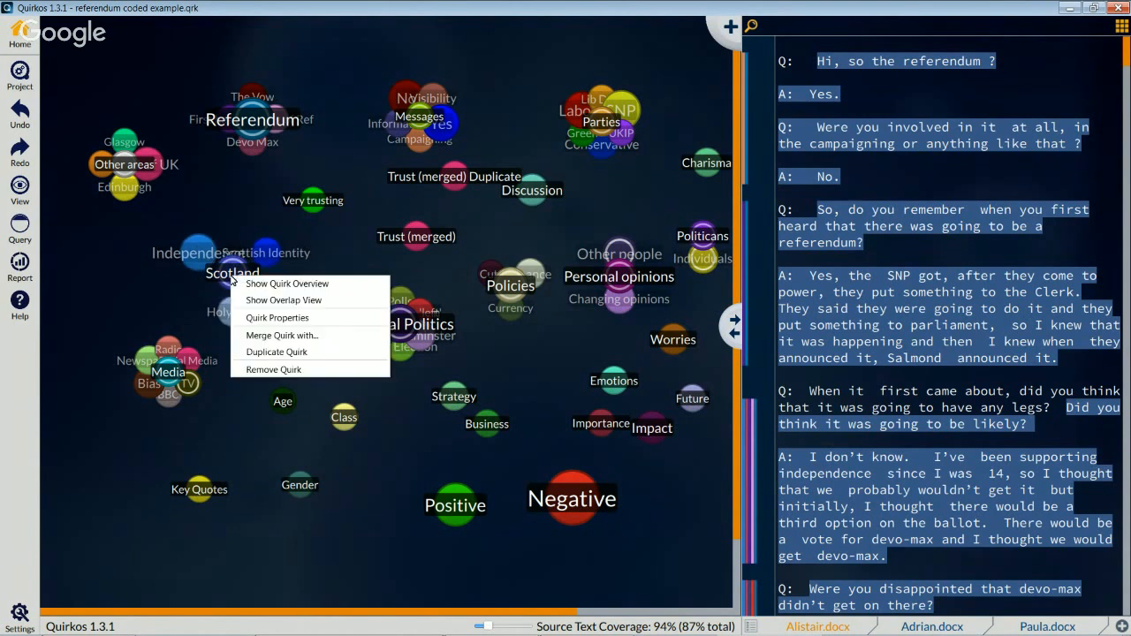
left_click(271, 320)
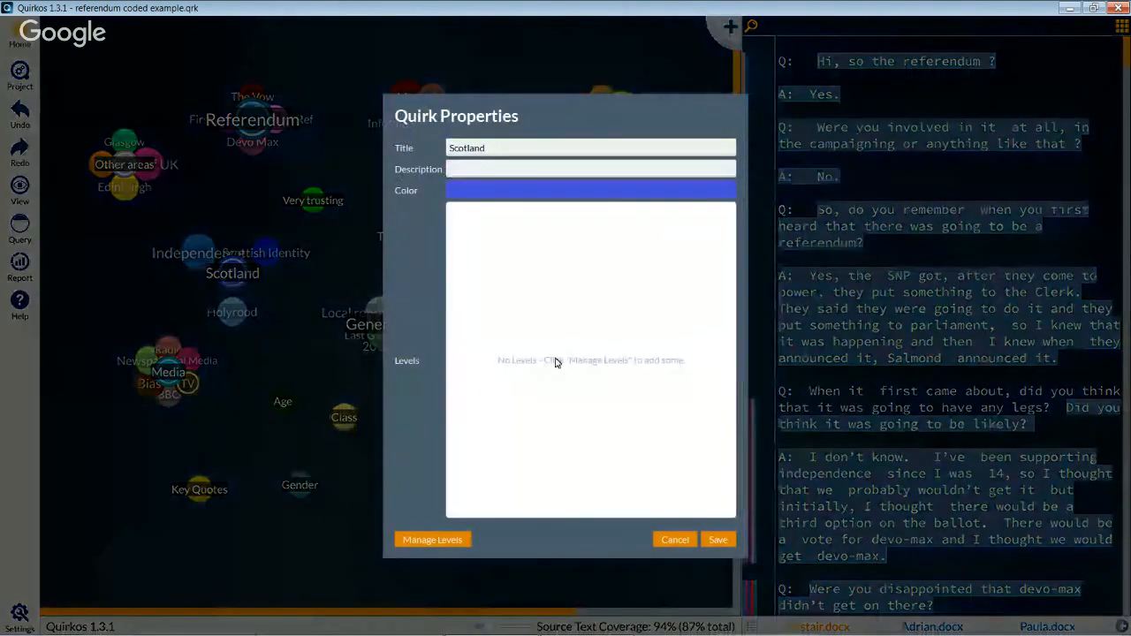
left_click(458, 541)
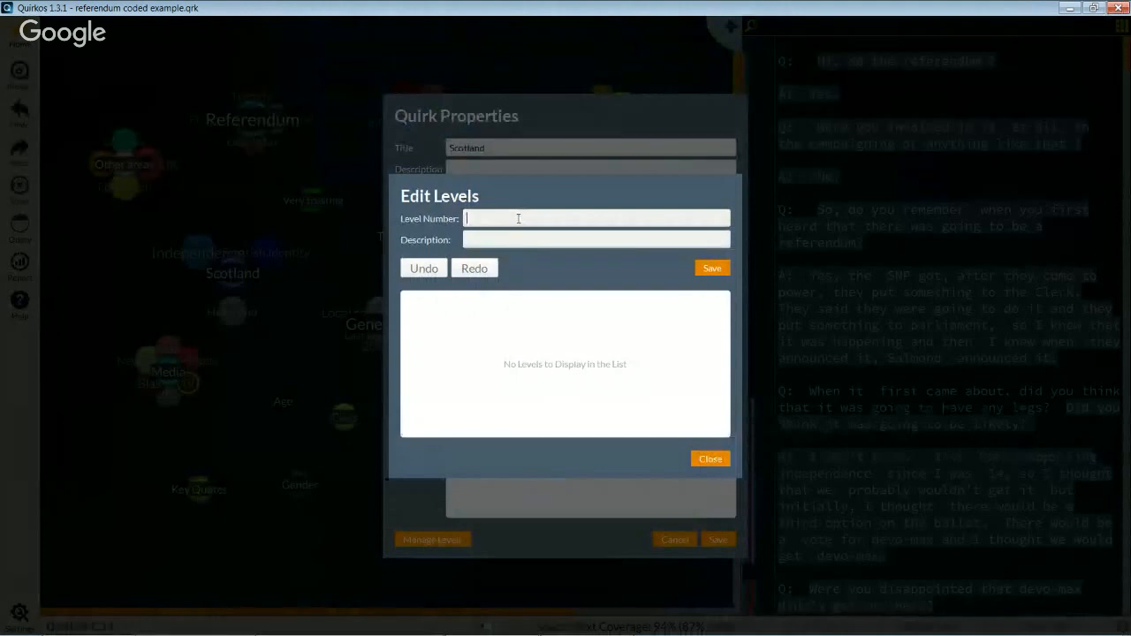
type("1")
type("Location")
left_click(712, 267)
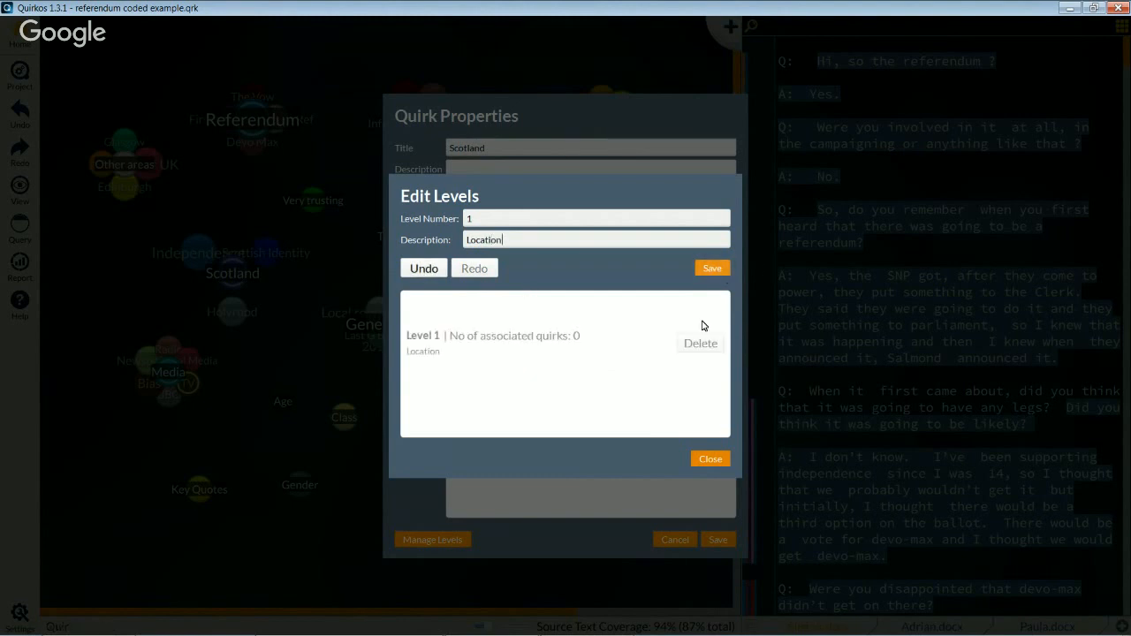
- Add level 2 with the description "Politics" to the project's levels
left_click_drag(474, 218, 455, 218)
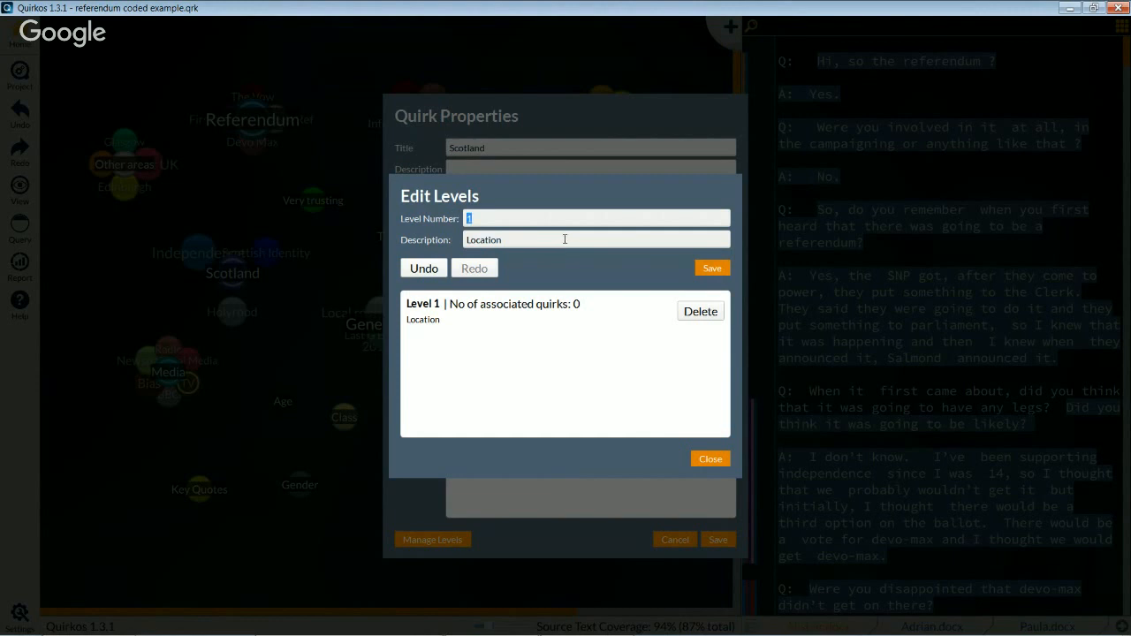
type("2")
key("Tab")
type("Politics")
left_click(712, 270)
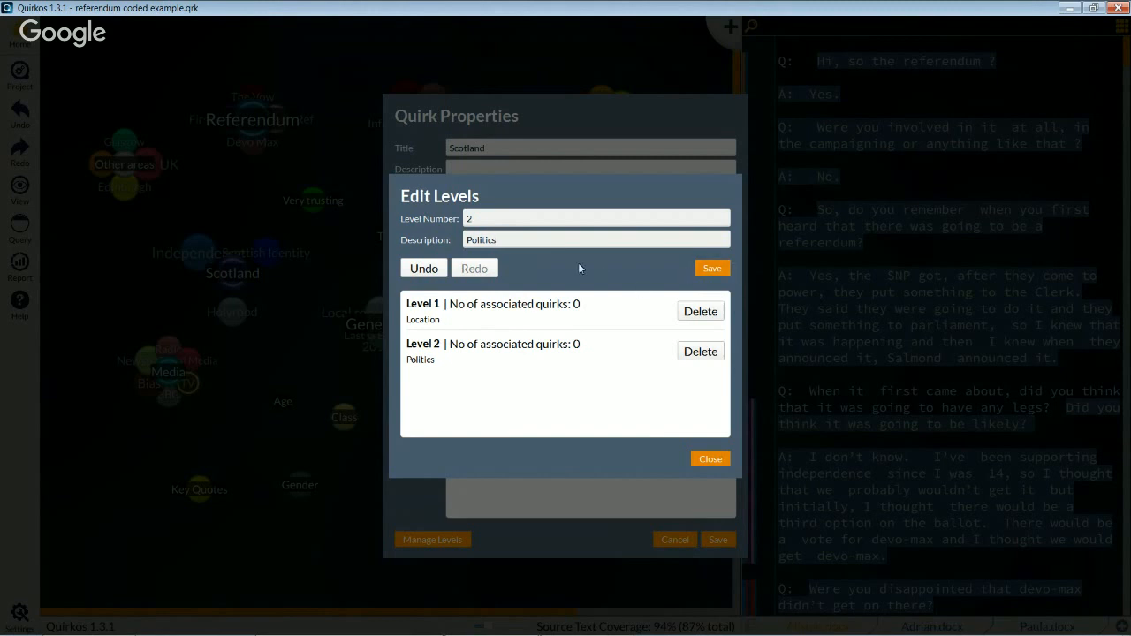
- Add level 3 with the description "Countries" and close the level editor
double_click(466, 219)
type("3")
key("Tab")
type("Countries")
left_click(723, 269)
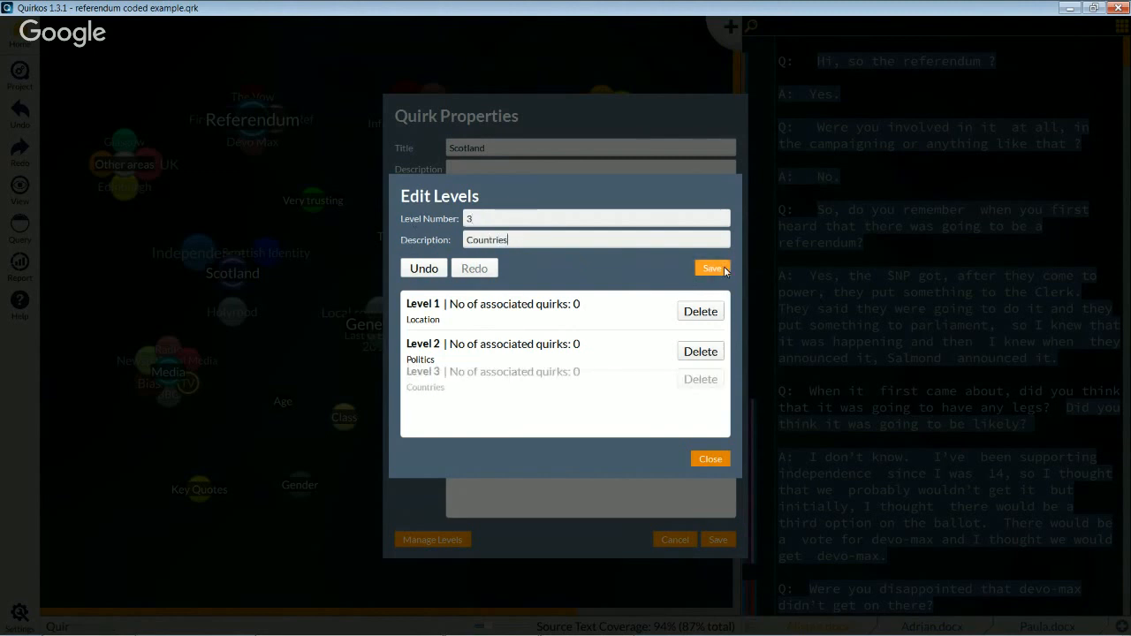
left_click(713, 459)
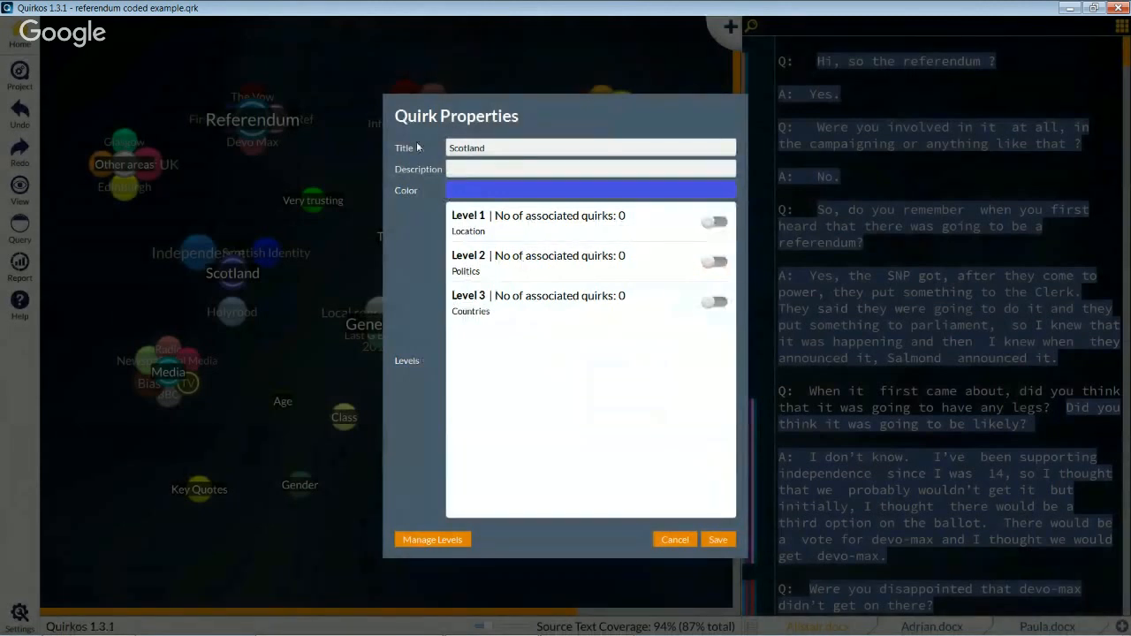
- Assign the Scotland Quirk to the Location and Countries levels and save its properties
left_click(720, 226)
left_click(721, 303)
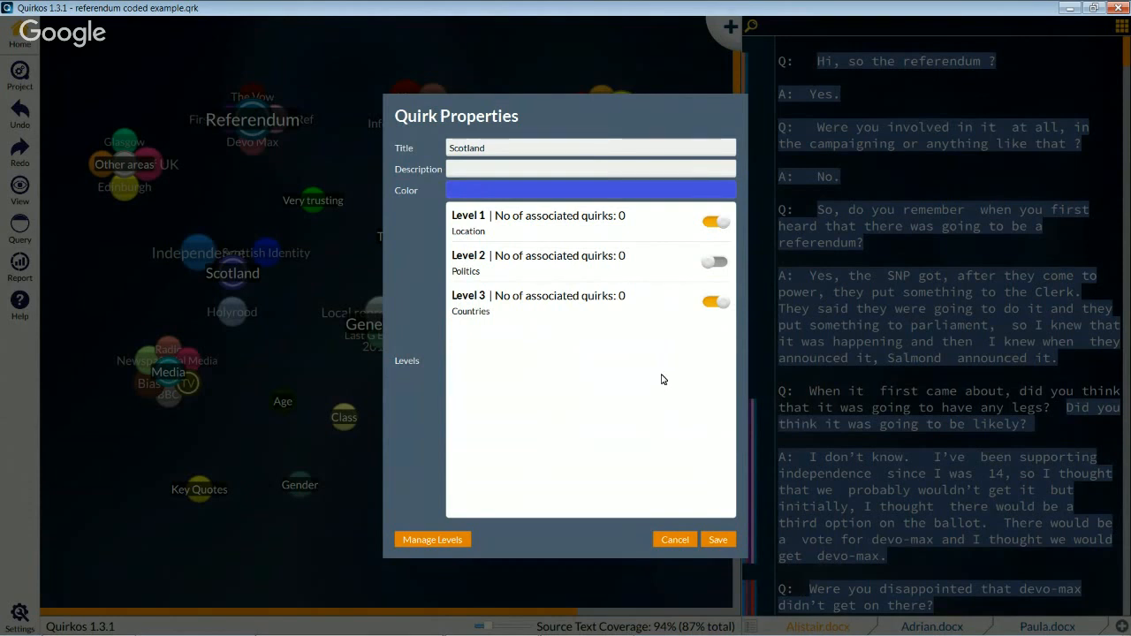
left_click(724, 541)
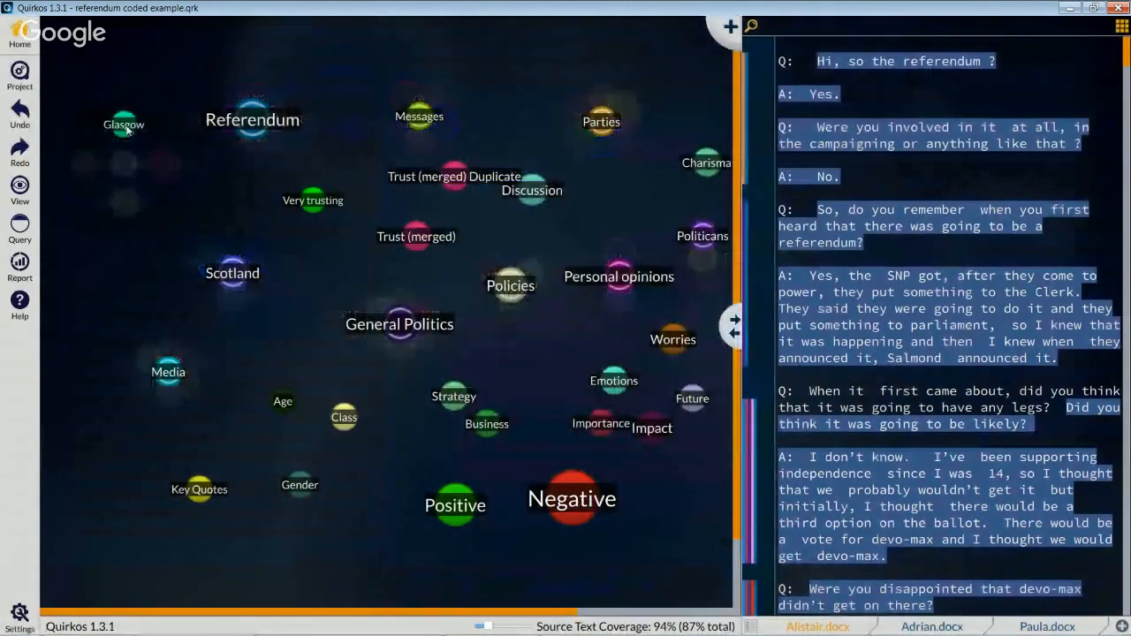
- Assign the Glasgow subcategory in the Other areas group to the Location level and save
right_click(125, 126)
left_click(164, 169)
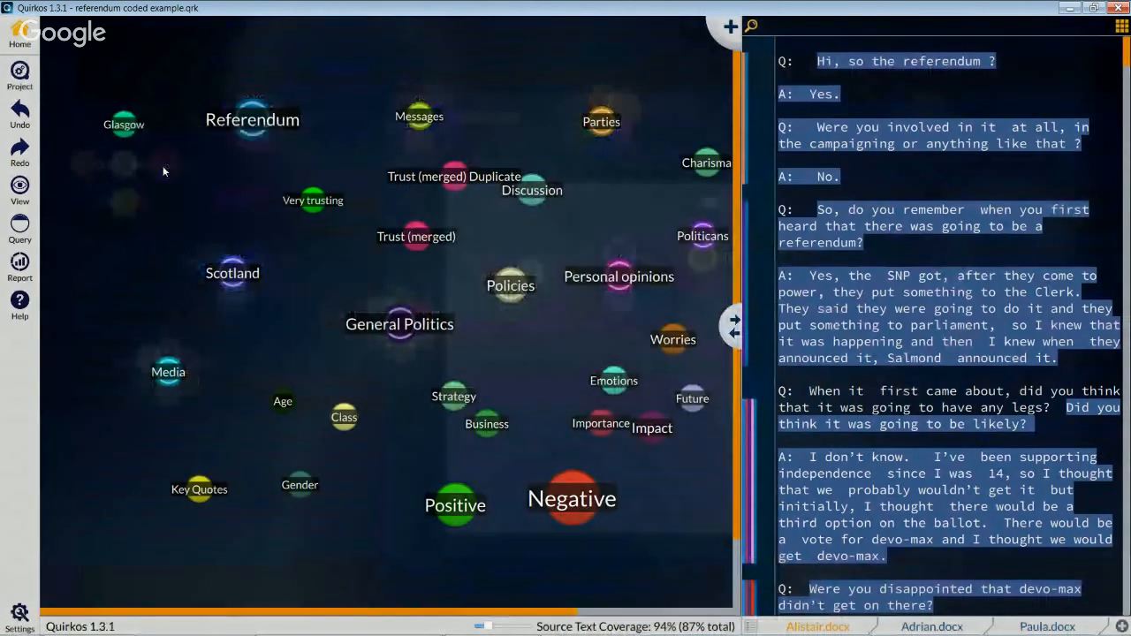
left_click(719, 222)
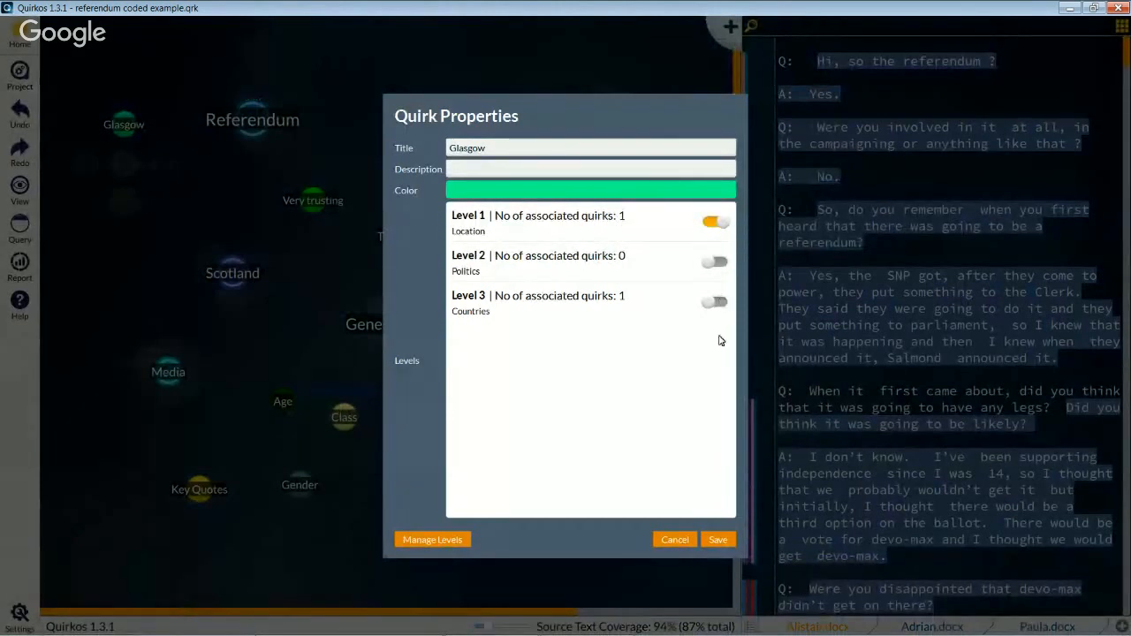
left_click(718, 541)
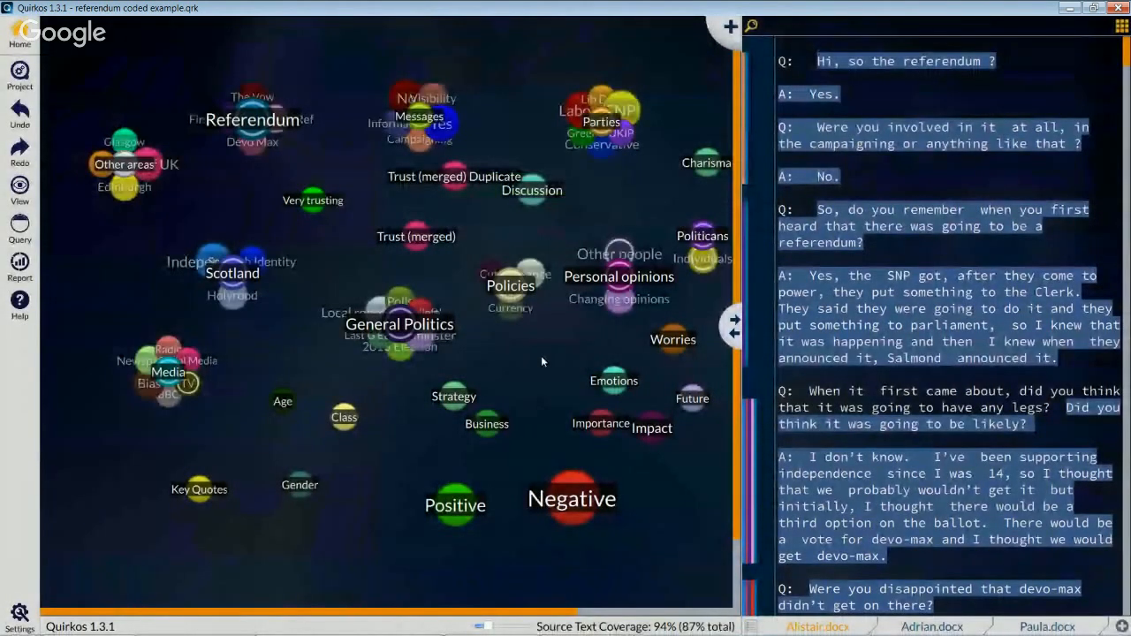
- Assign the Rest of UK subcategory to the Location and Countries levels and save
right_click(161, 165)
left_click(207, 209)
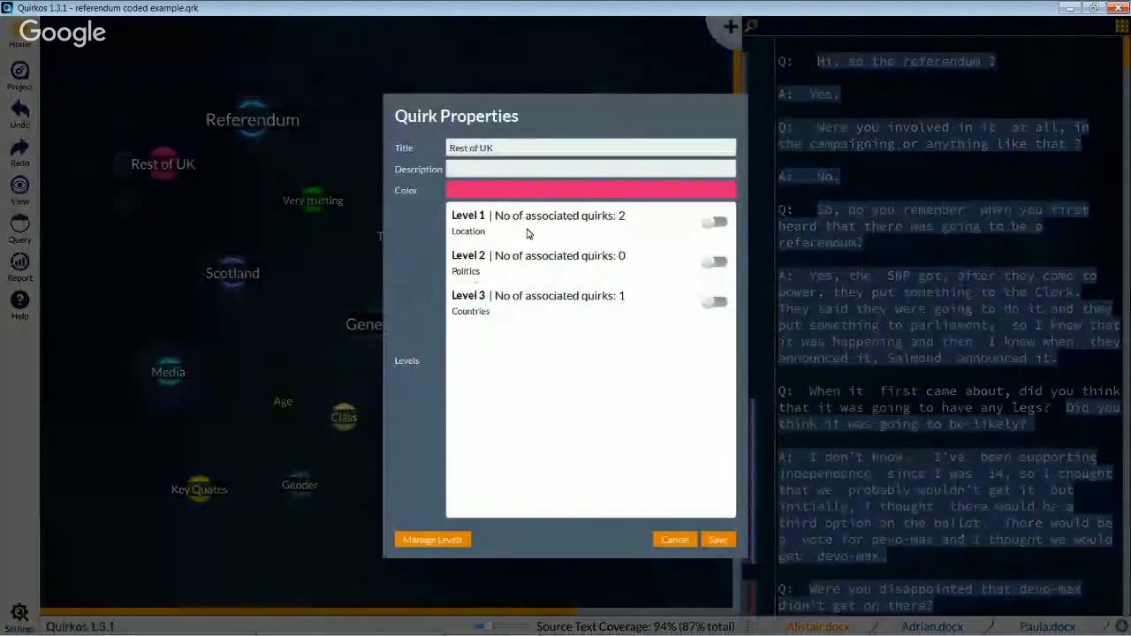
left_click(723, 226)
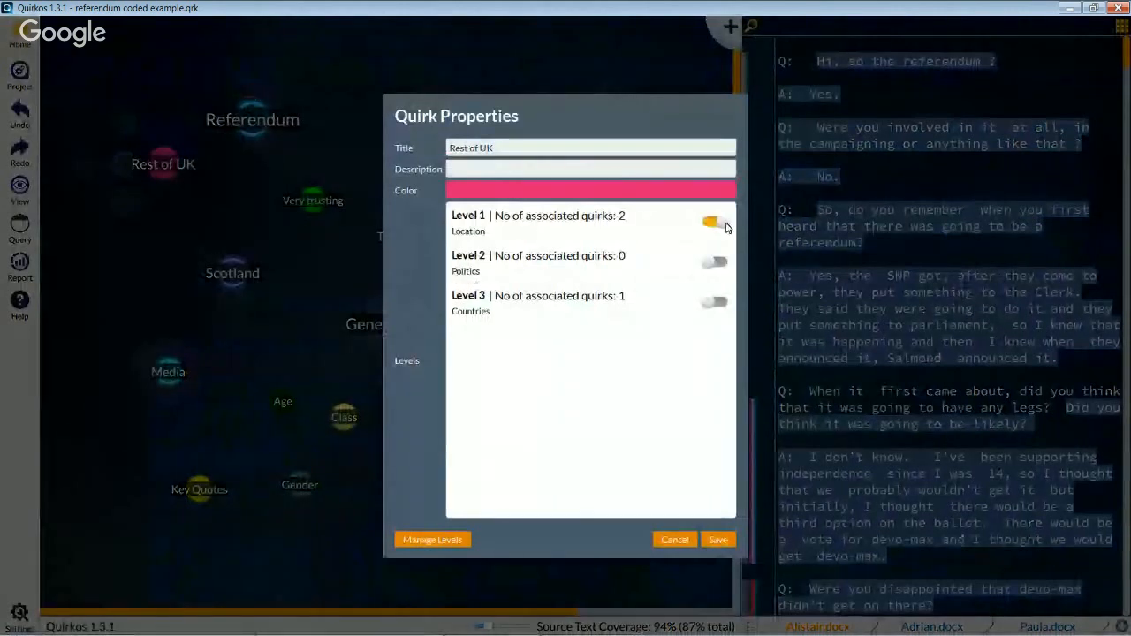
left_click(716, 302)
left_click(719, 540)
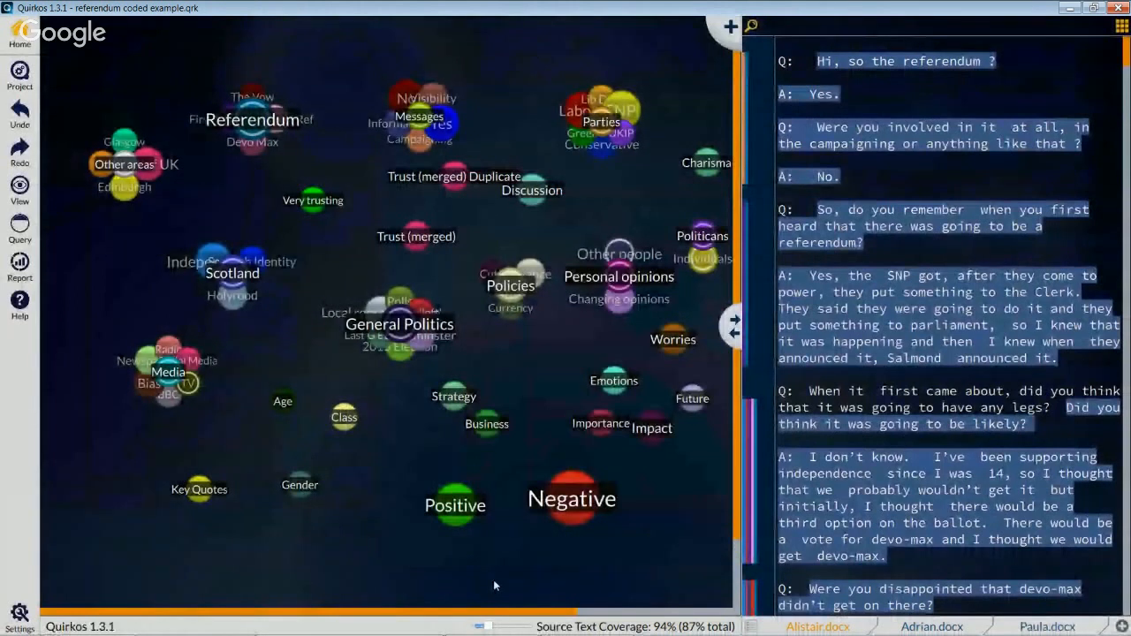
- Assign the Westminster subcategory of General Politics to the Location and Politics levels and save
left_click_drag(502, 611, 529, 616)
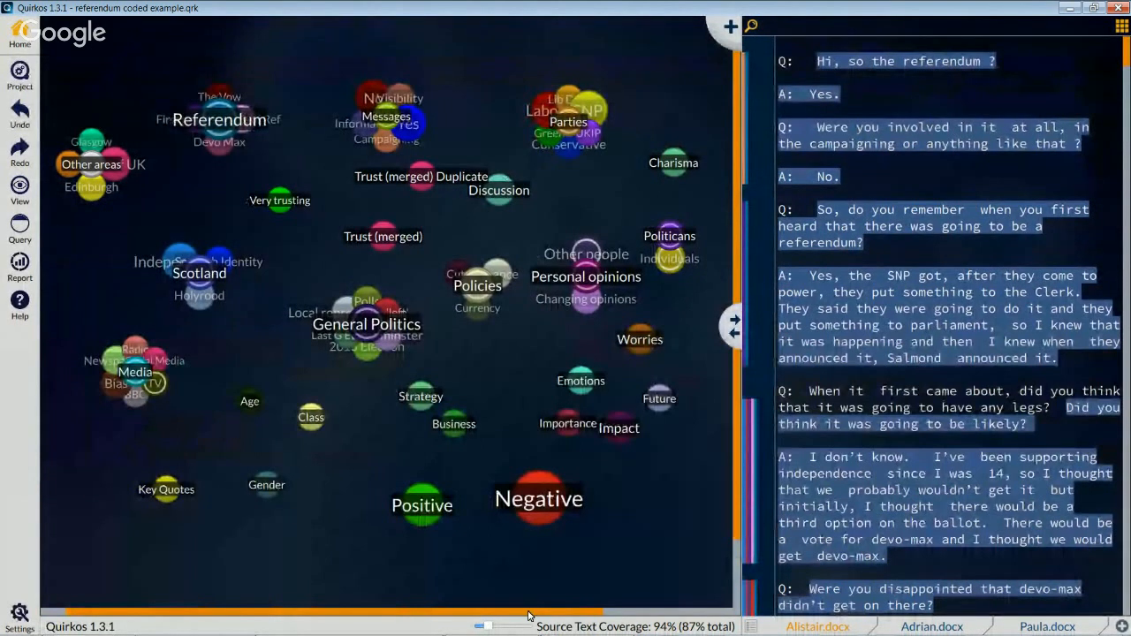
mouse_move(360, 325)
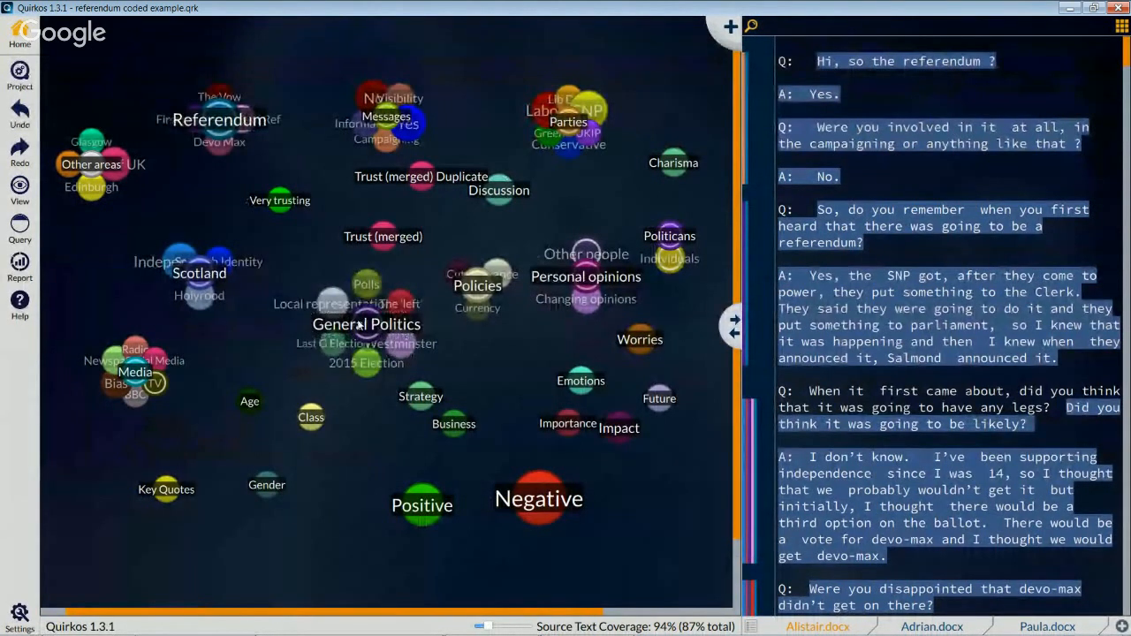
right_click(400, 341)
left_click(451, 386)
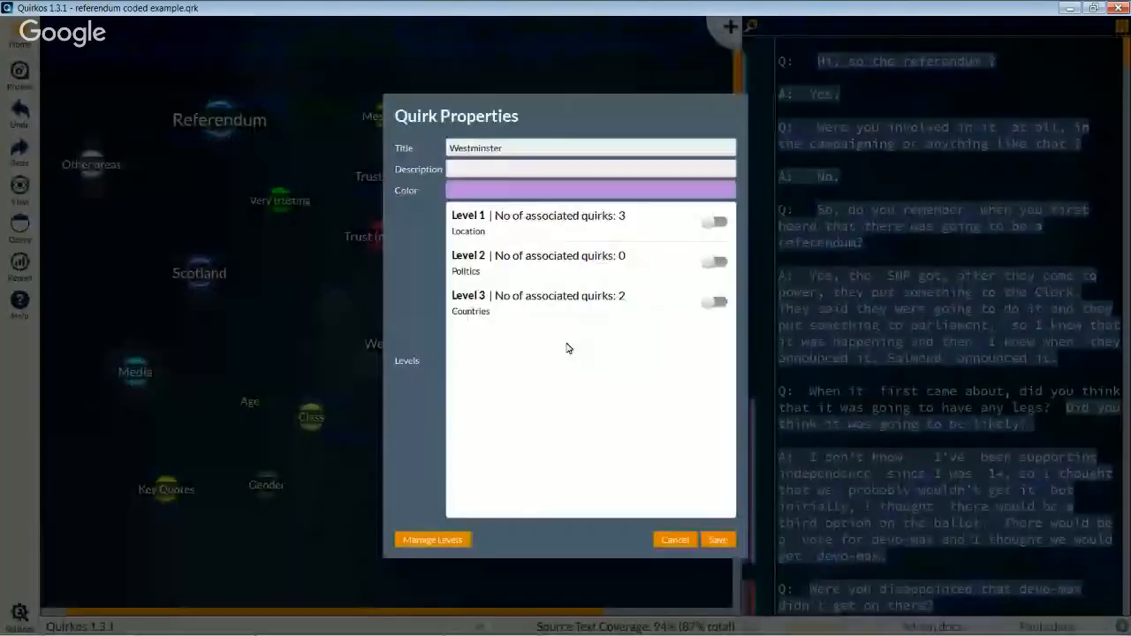
left_click(714, 221)
left_click(714, 263)
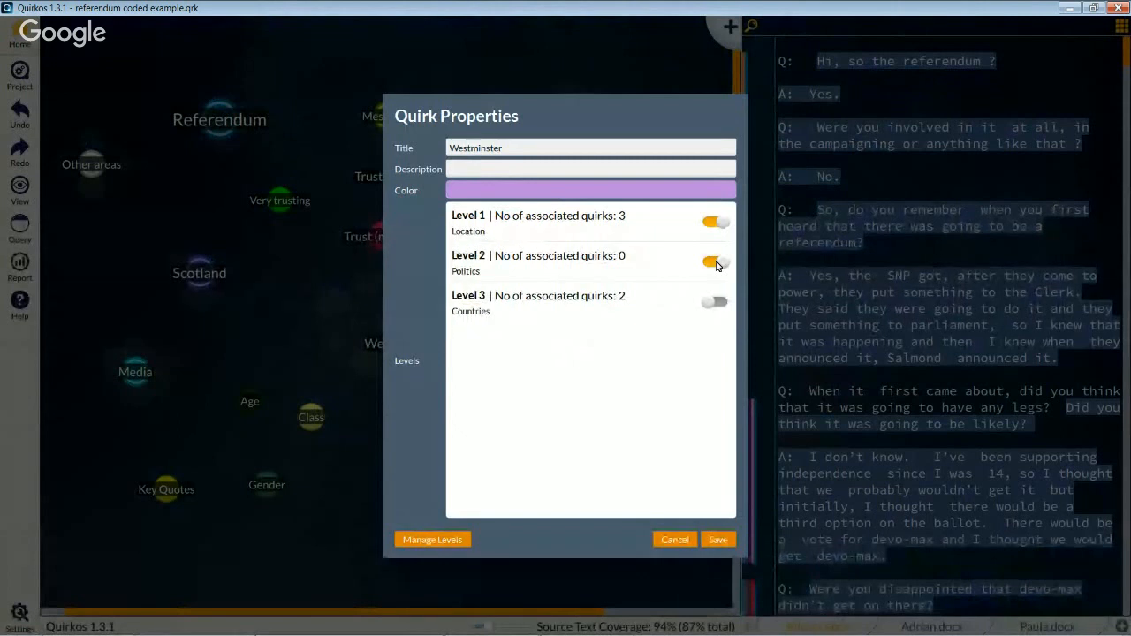
left_click(716, 540)
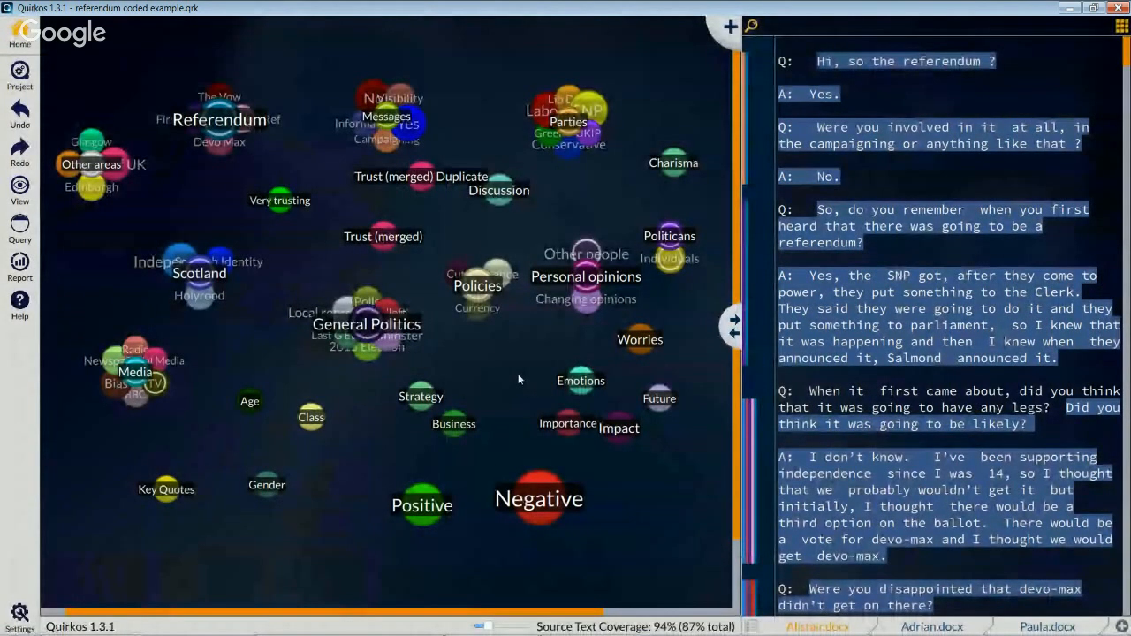
- Run a single query for Quirks in level 1: Location and view the quotes coded to Scotland
left_click(21, 227)
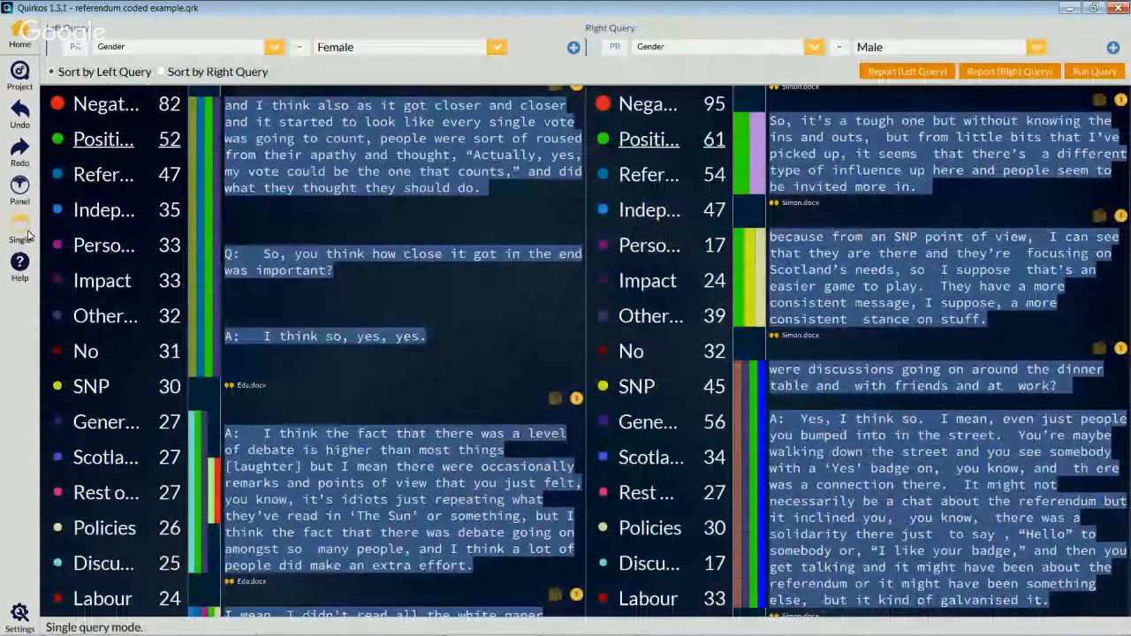
left_click(28, 232)
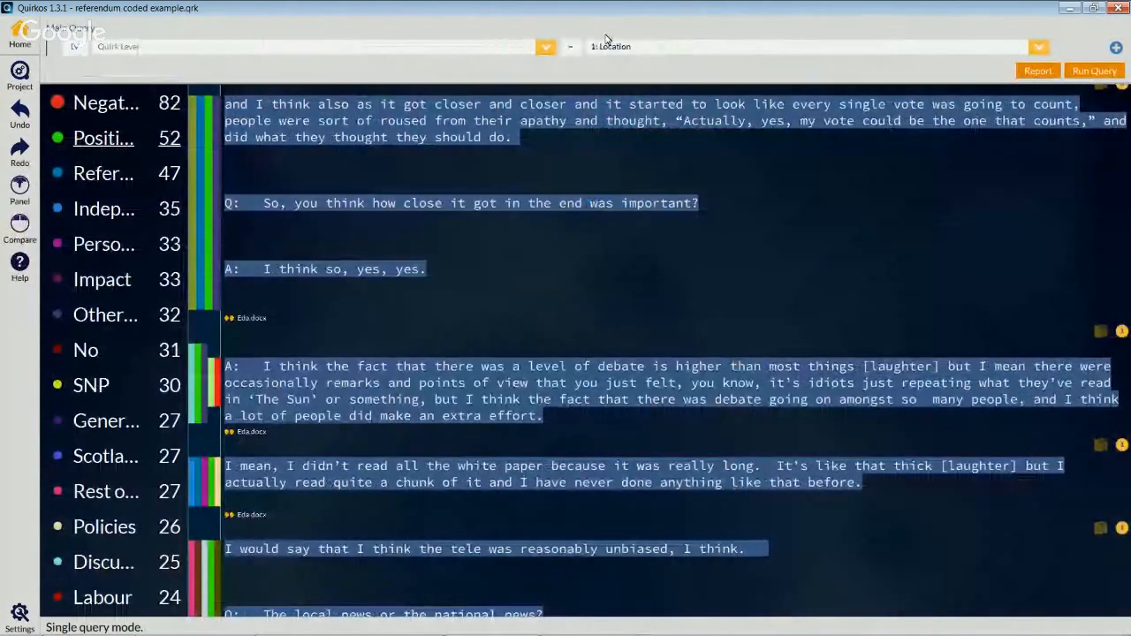
left_click(1094, 70)
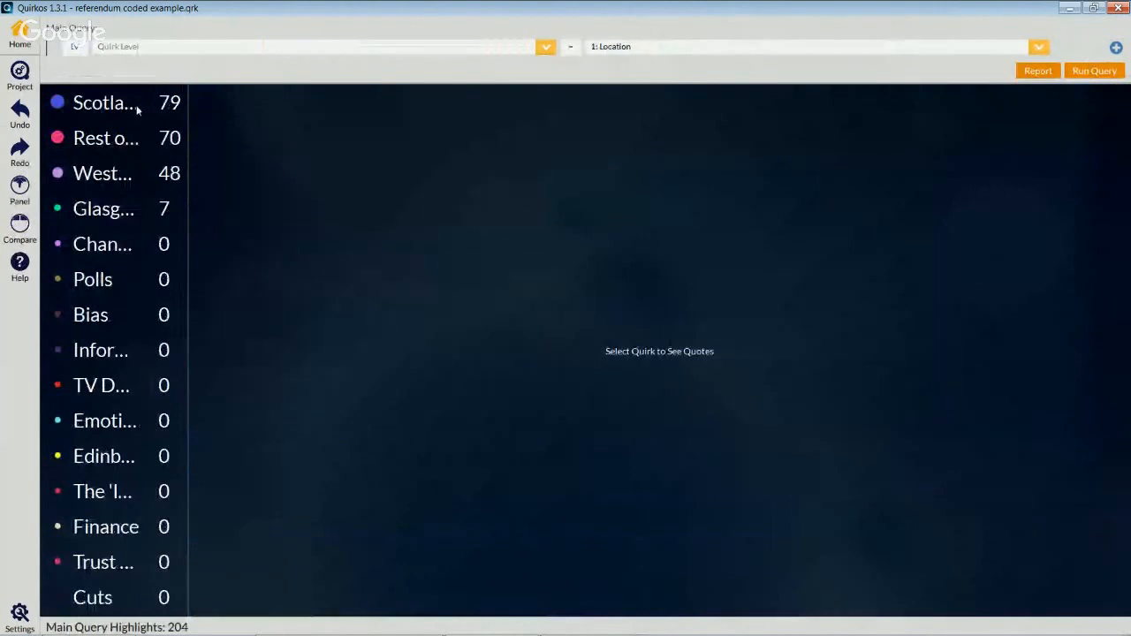
left_click(137, 108)
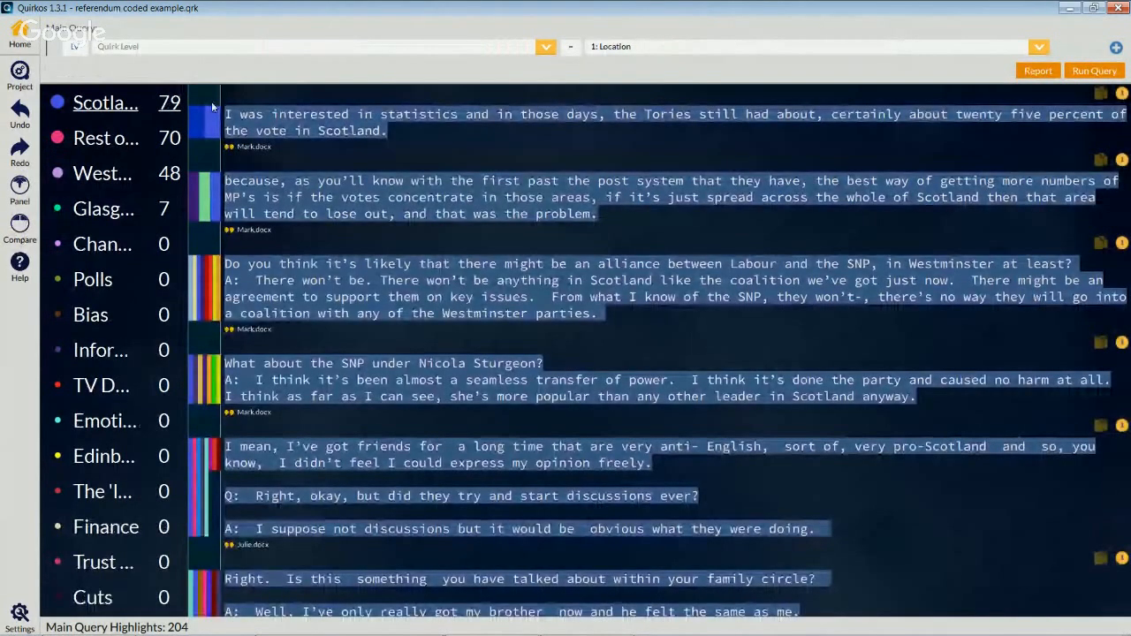
mouse_move(142, 144)
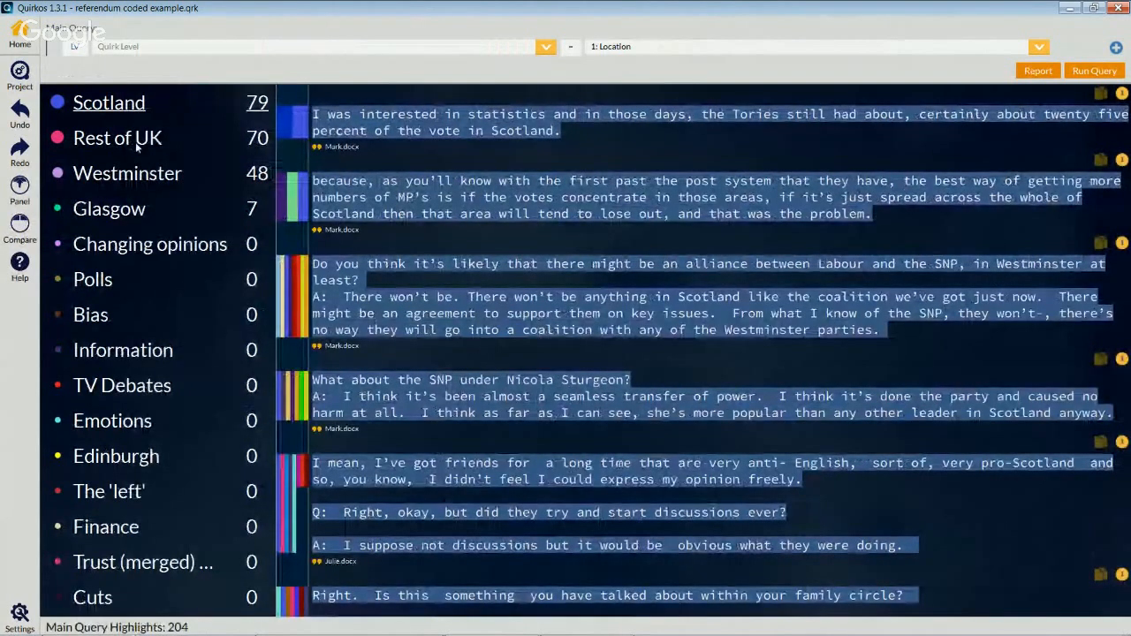
- Run a query for Quirks in level 3: Countries, view the Scotland and Rest of UK quotes, and return to the canvas
left_click(1040, 48)
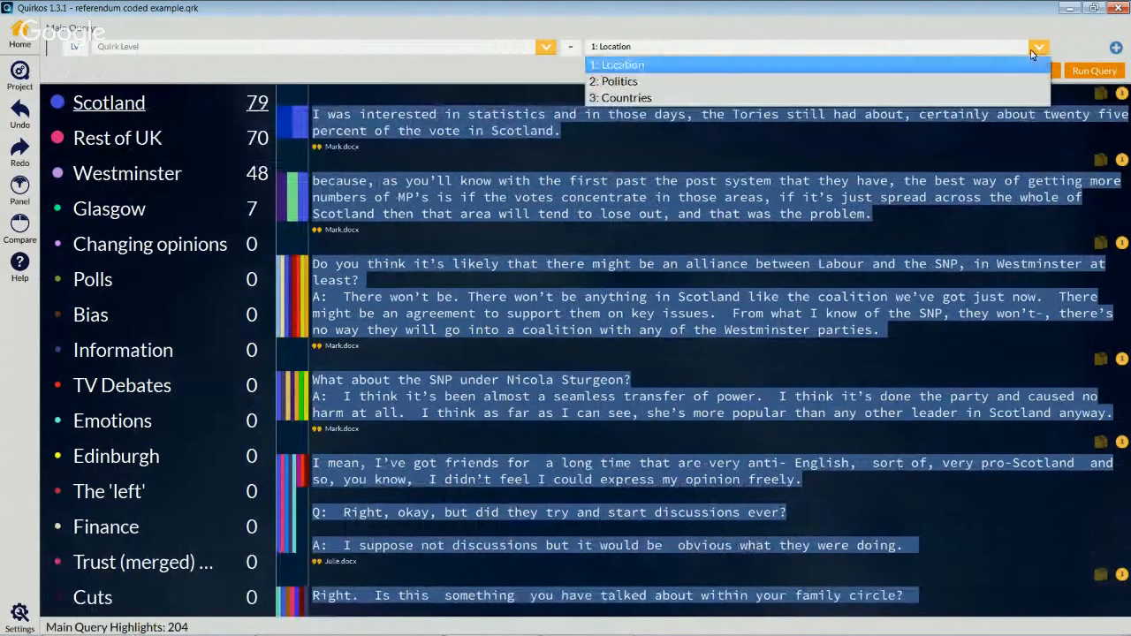
left_click(969, 104)
left_click(1094, 71)
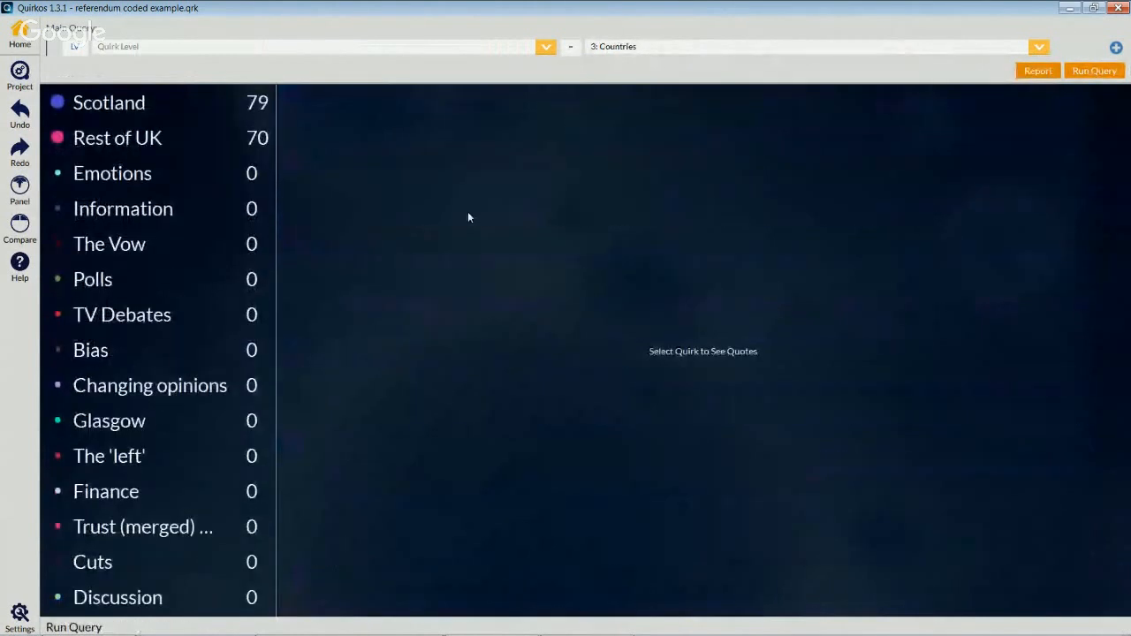
left_click(137, 108)
left_click(141, 140)
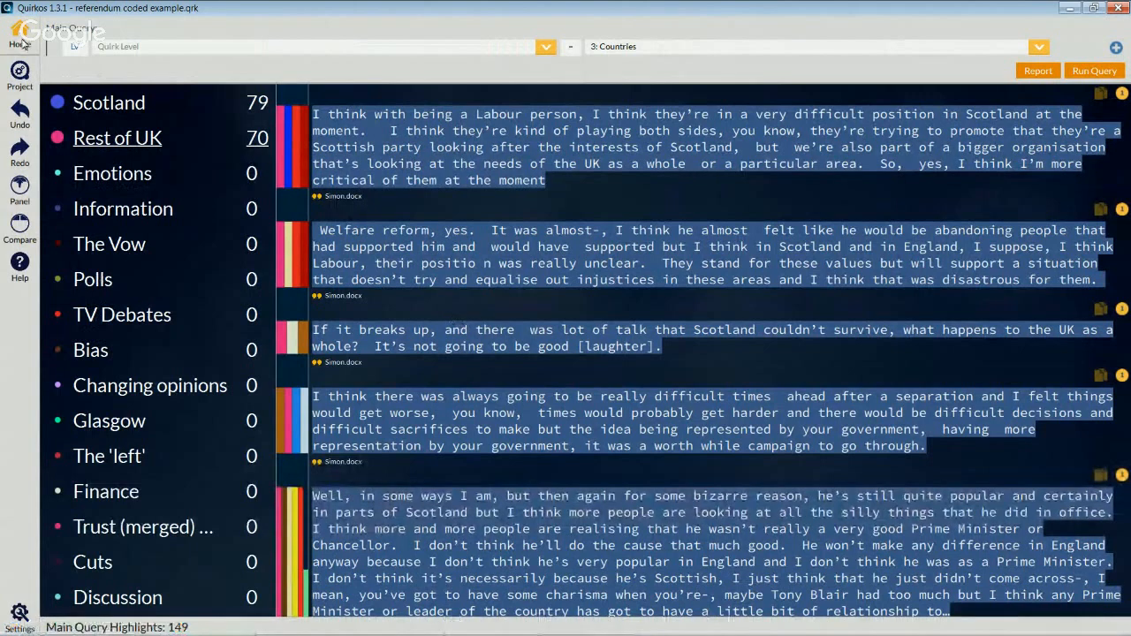
left_click(20, 40)
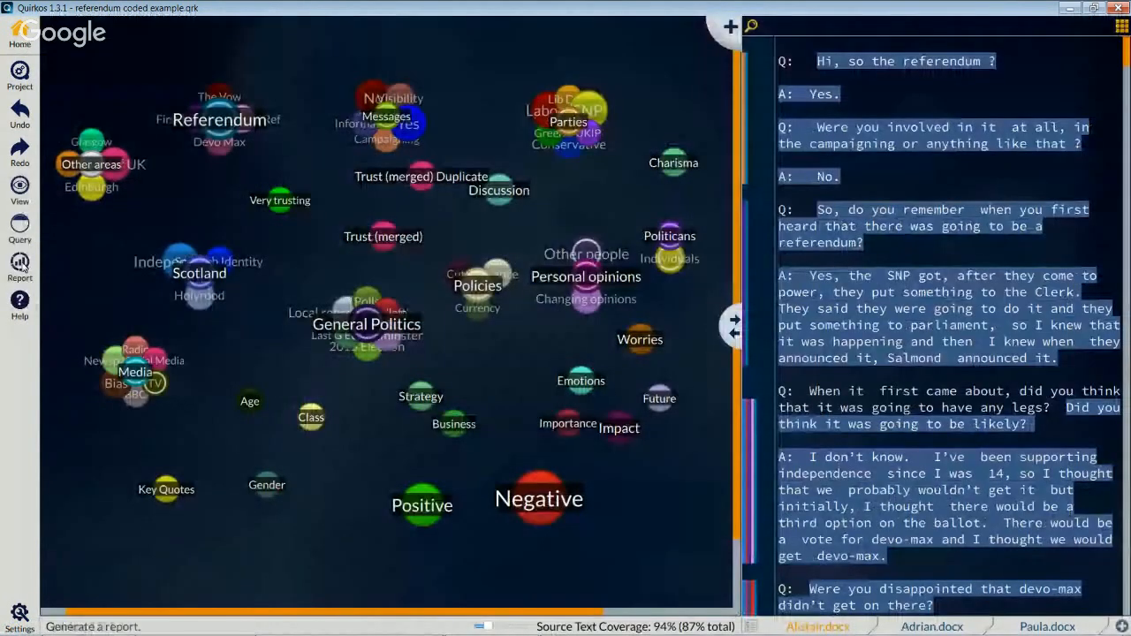
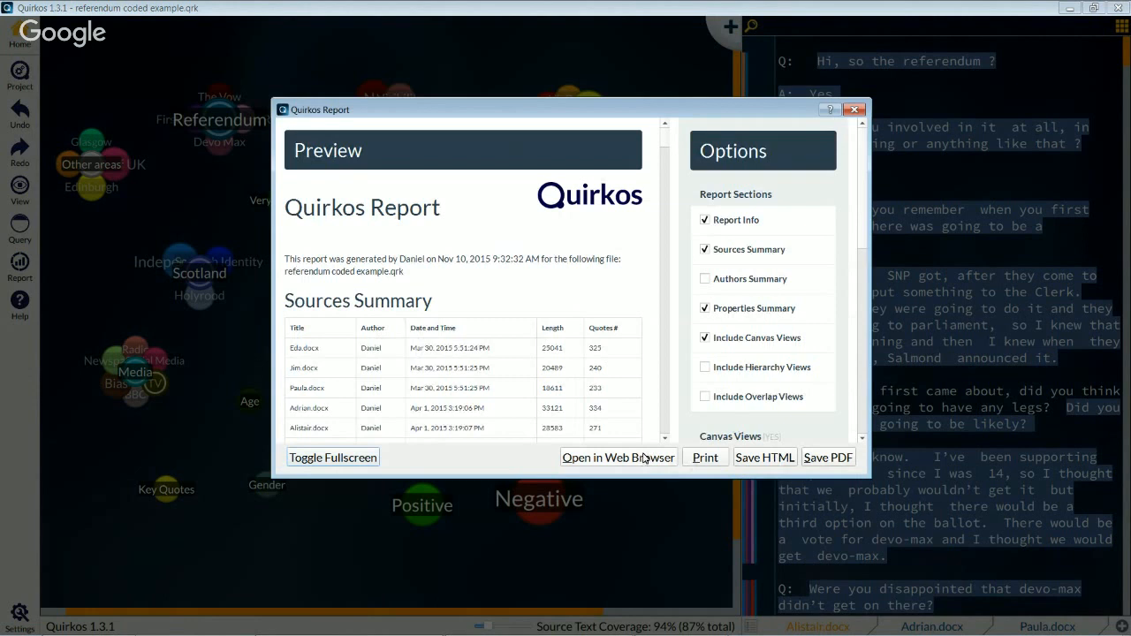
- Expand the report preview to full screen and examine the generation details at the start of the report
left_click(349, 463)
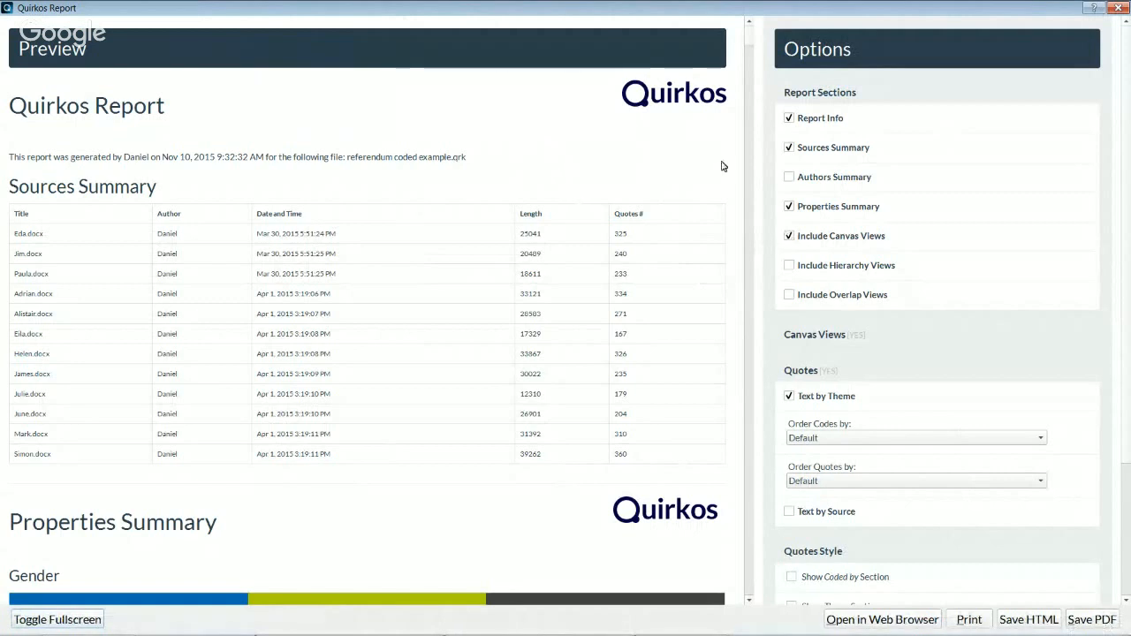
left_click_drag(502, 160, 448, 127)
left_click(448, 127)
left_click_drag(10, 158, 502, 163)
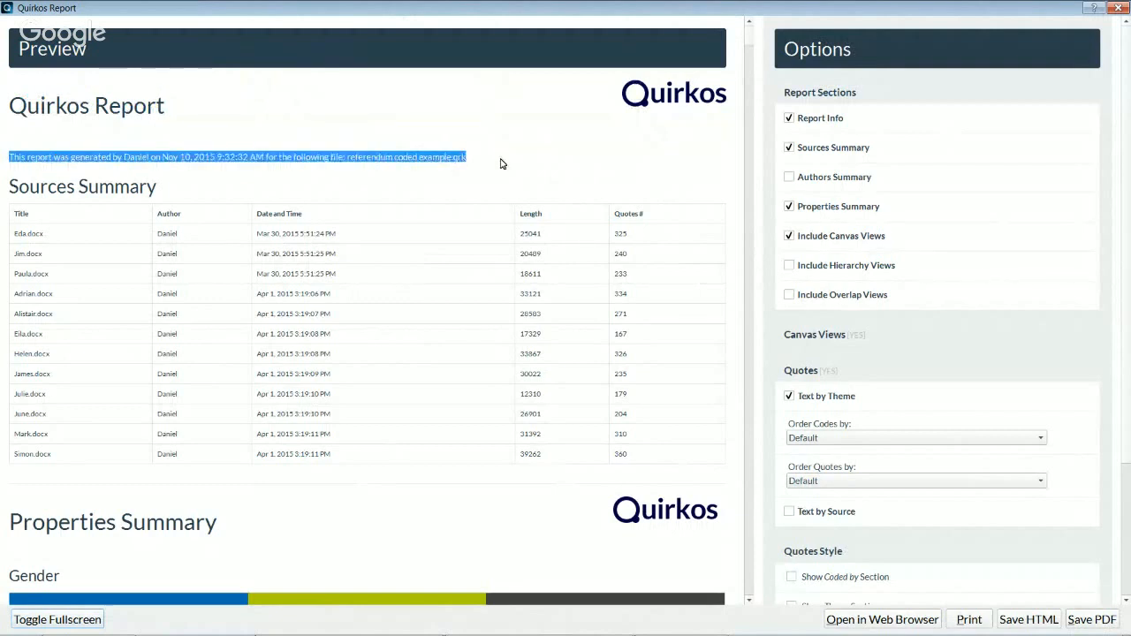
left_click(232, 167)
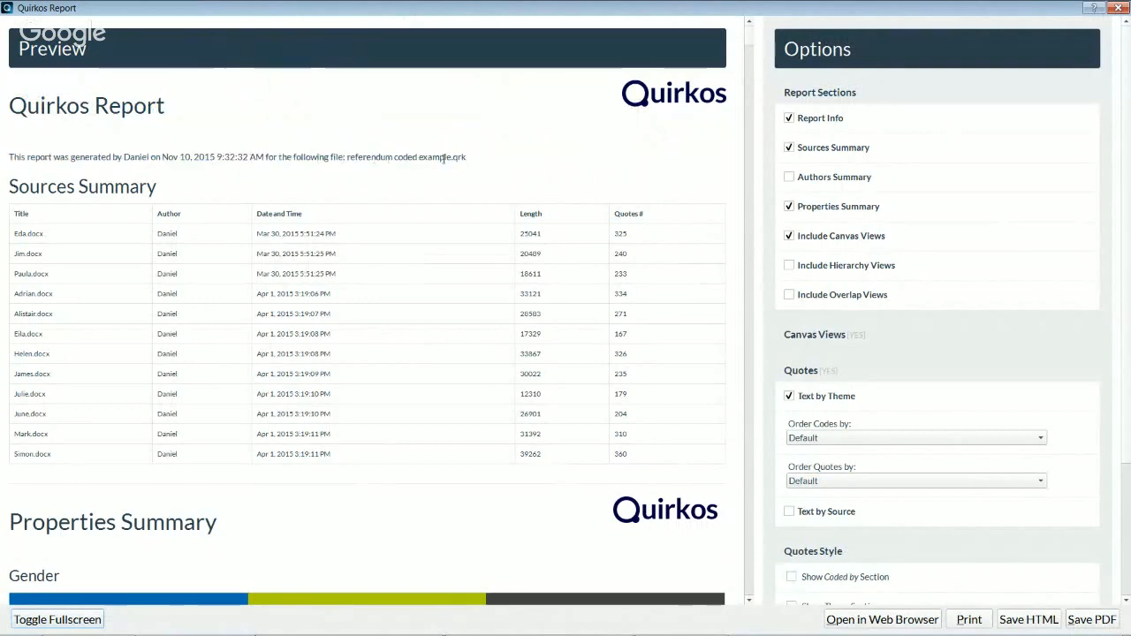
- Exclude the Report Info and Sources Summary sections from the report and check the Gender breakdown in the Properties Summary
left_click(789, 118)
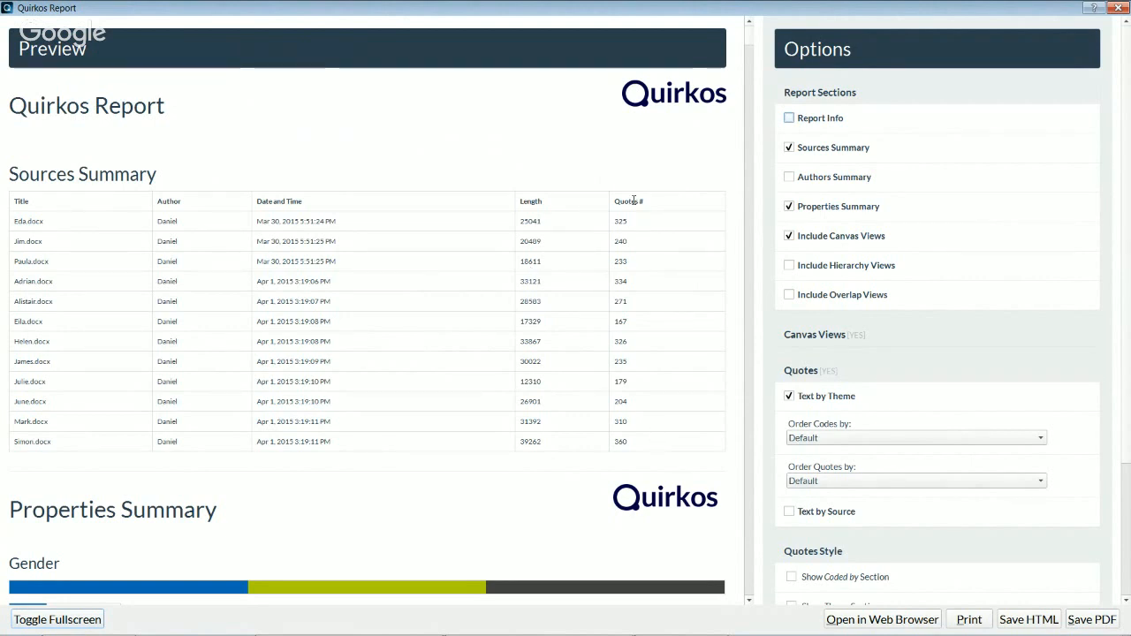
left_click(790, 149)
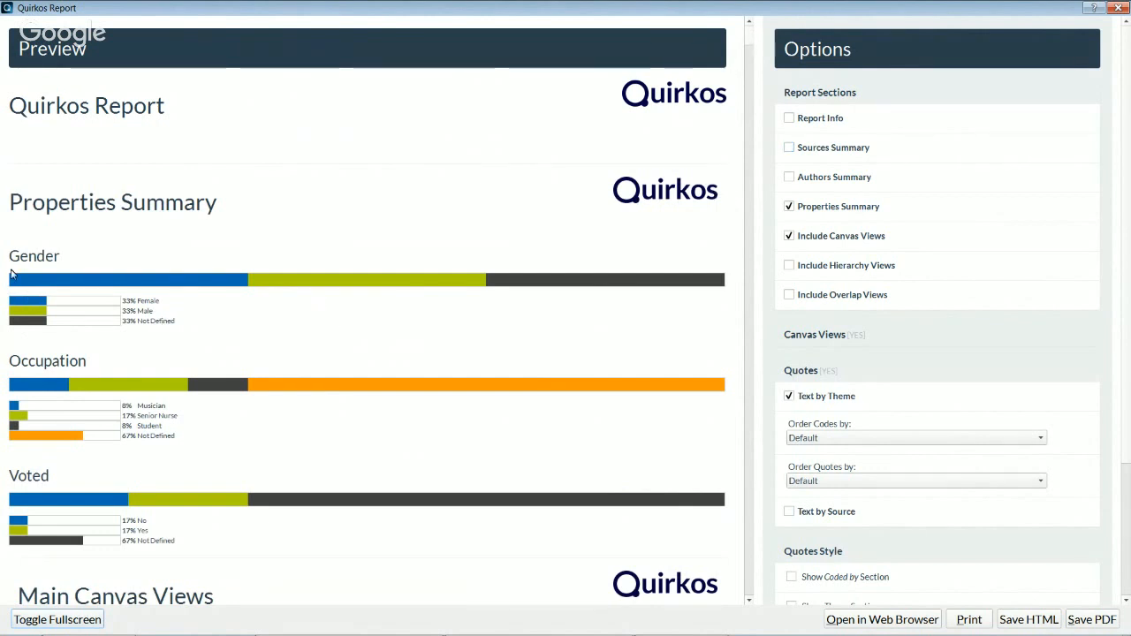
left_click_drag(11, 255, 175, 324)
left_click(235, 336)
left_click_drag(122, 322, 176, 322)
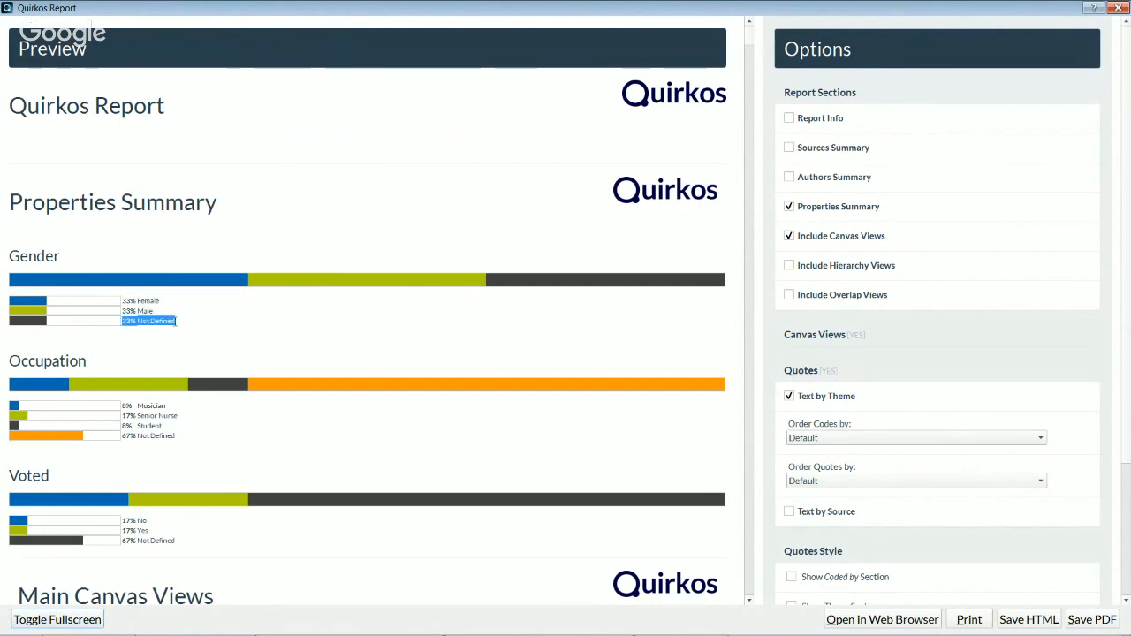
left_click(195, 324)
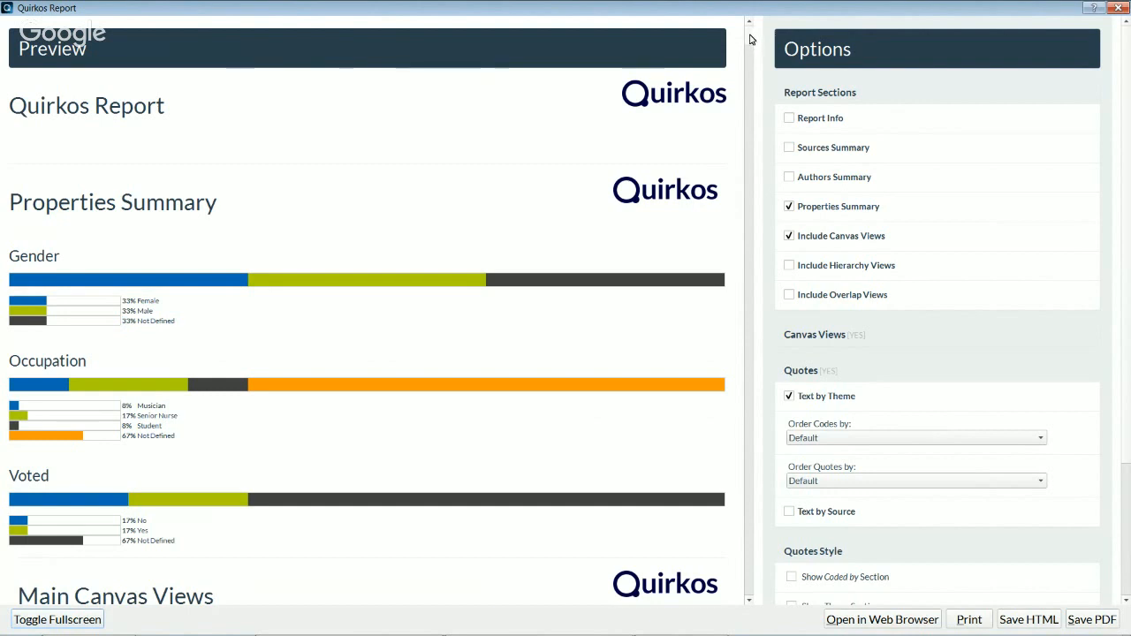
- Exclude the coding numbers from the report's canvas views
scroll(750, 39, "down", 15)
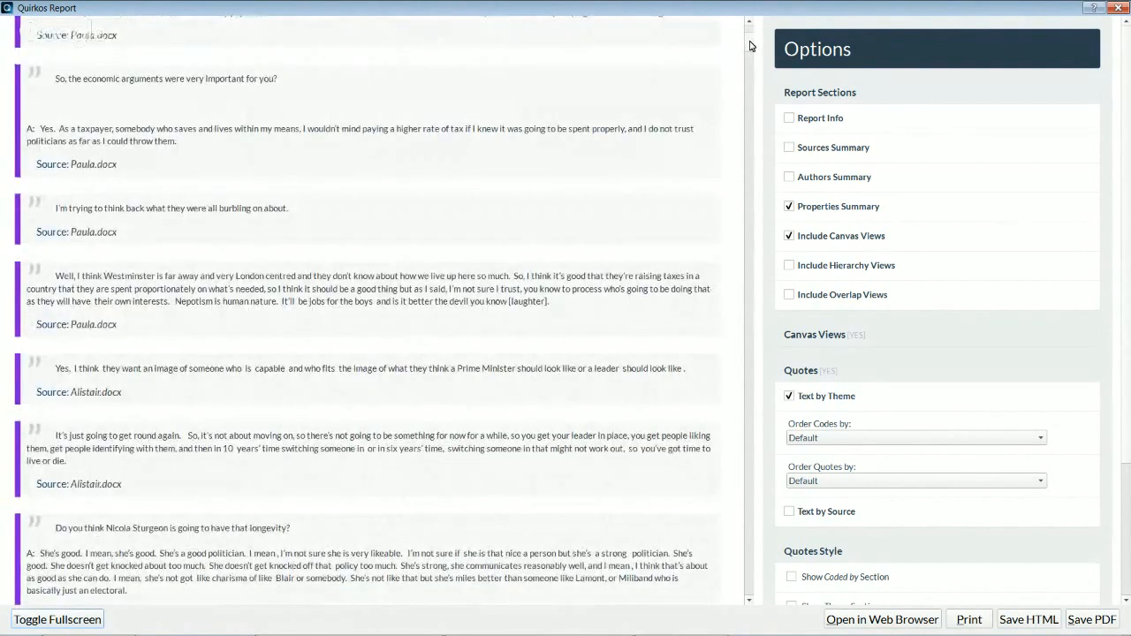
scroll(751, 43, "up", 15)
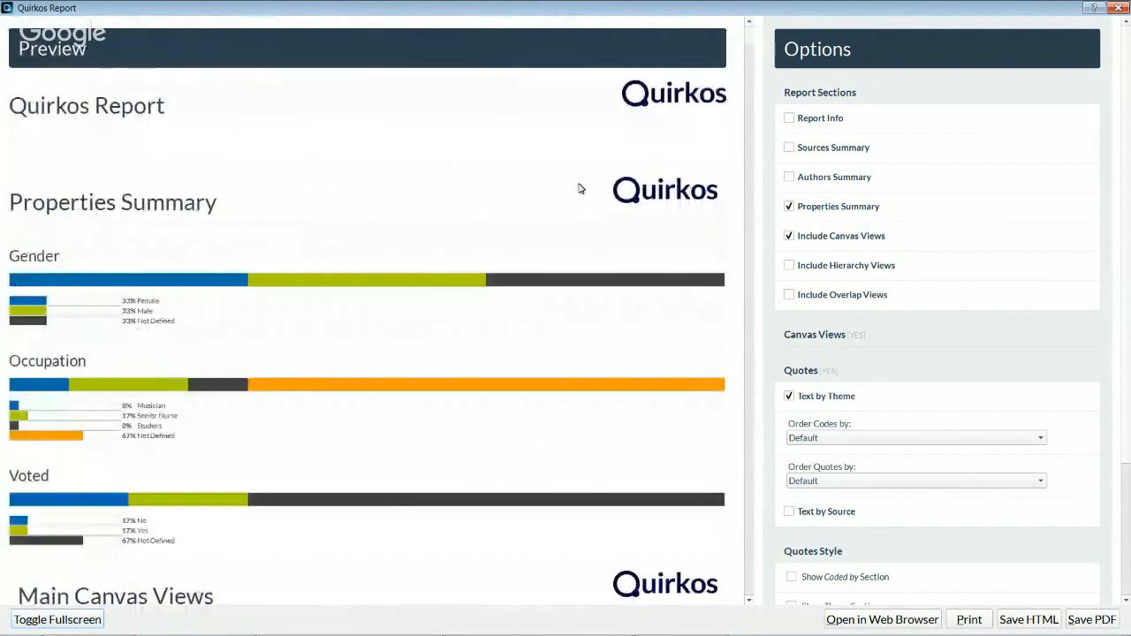
scroll(578, 187, "down", 4)
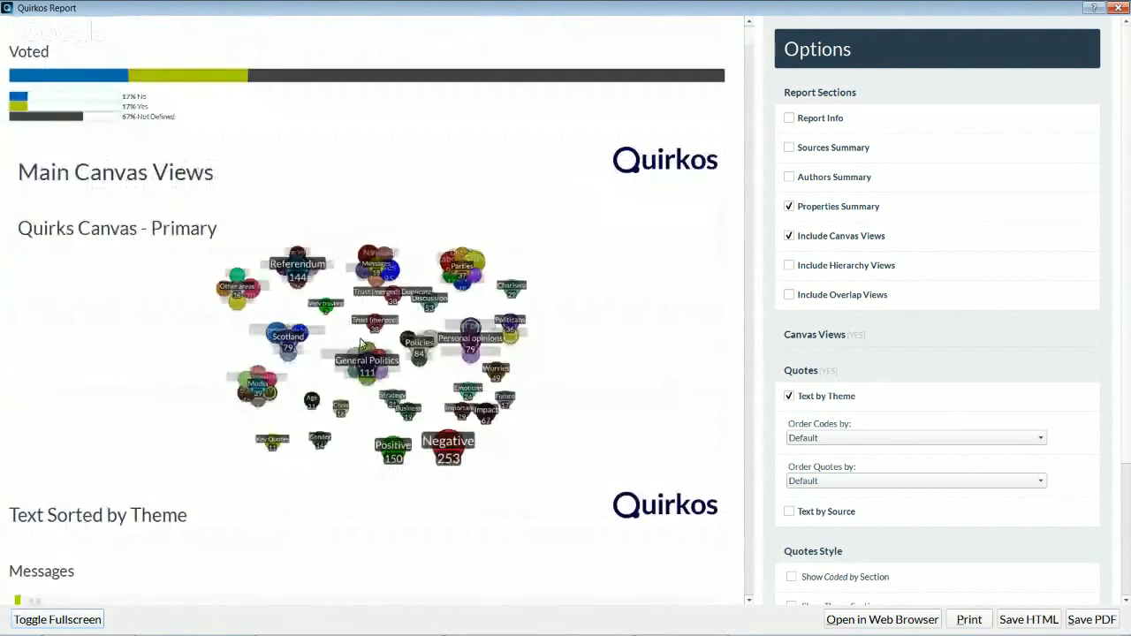
left_click(777, 335)
left_click(789, 361)
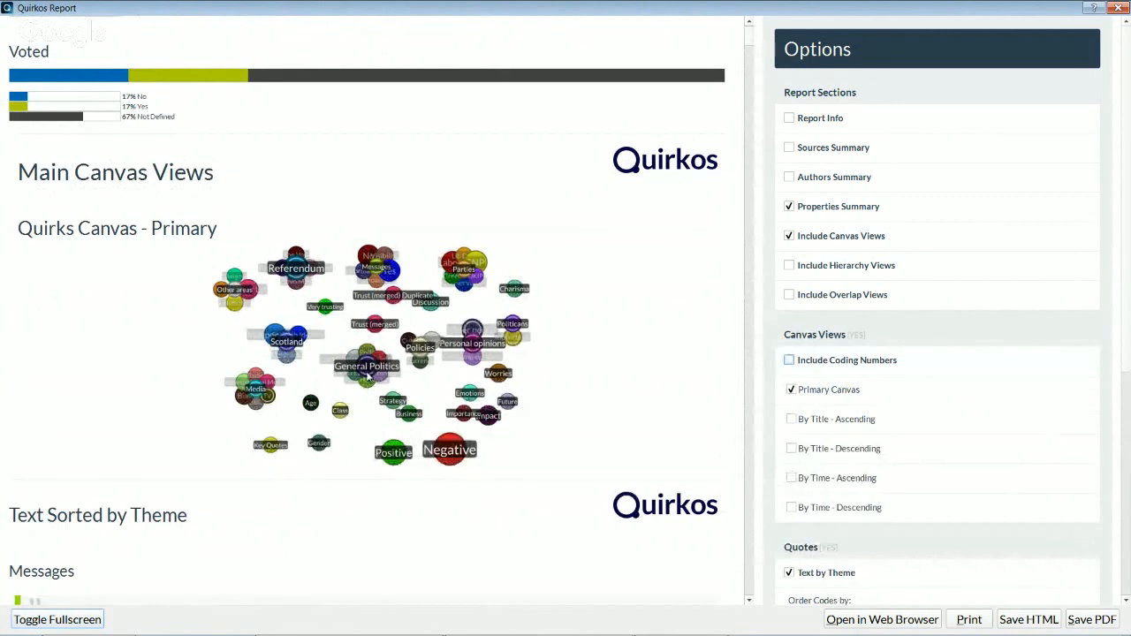
- Preview the By Title - Descending canvas view in the report and replace it with By Title - Ascending
left_click(792, 449)
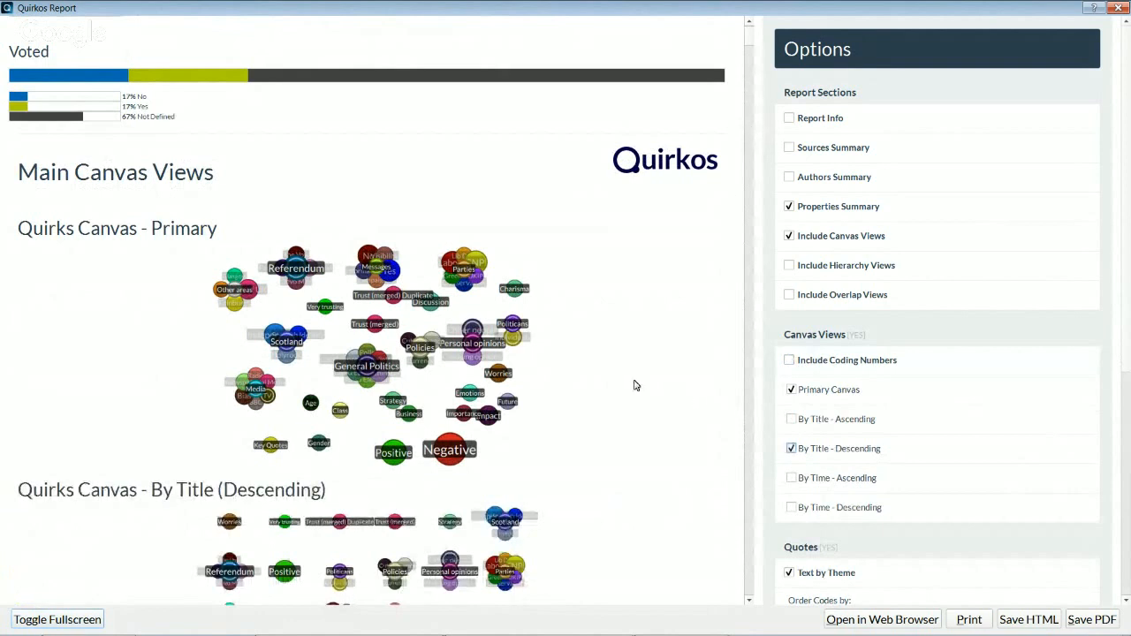
scroll(636, 384, "down", 3)
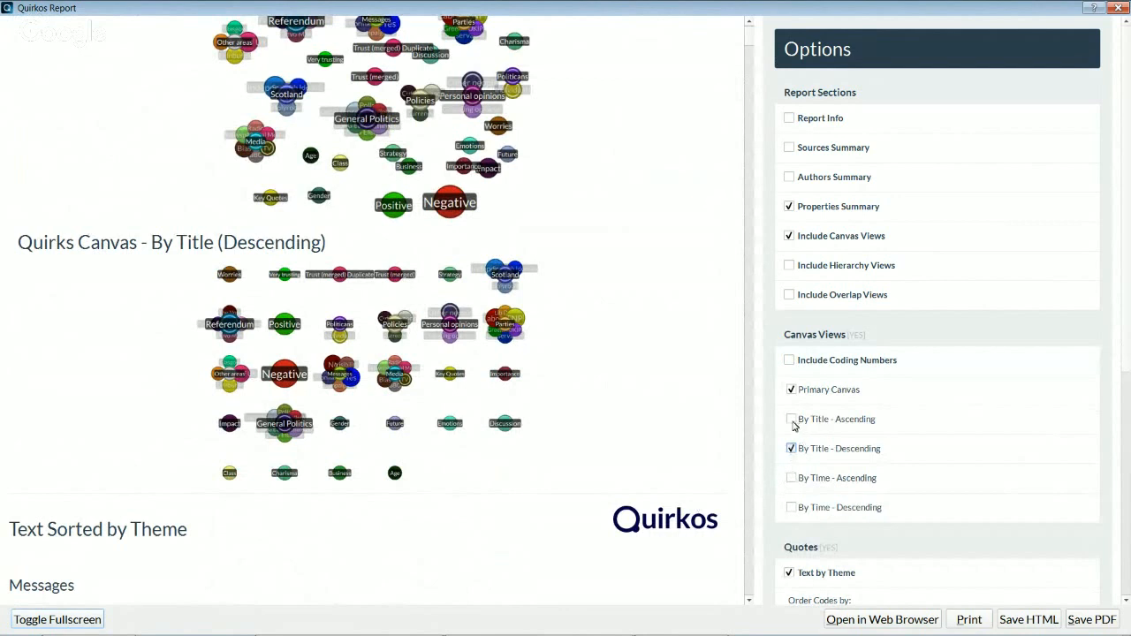
left_click(794, 449)
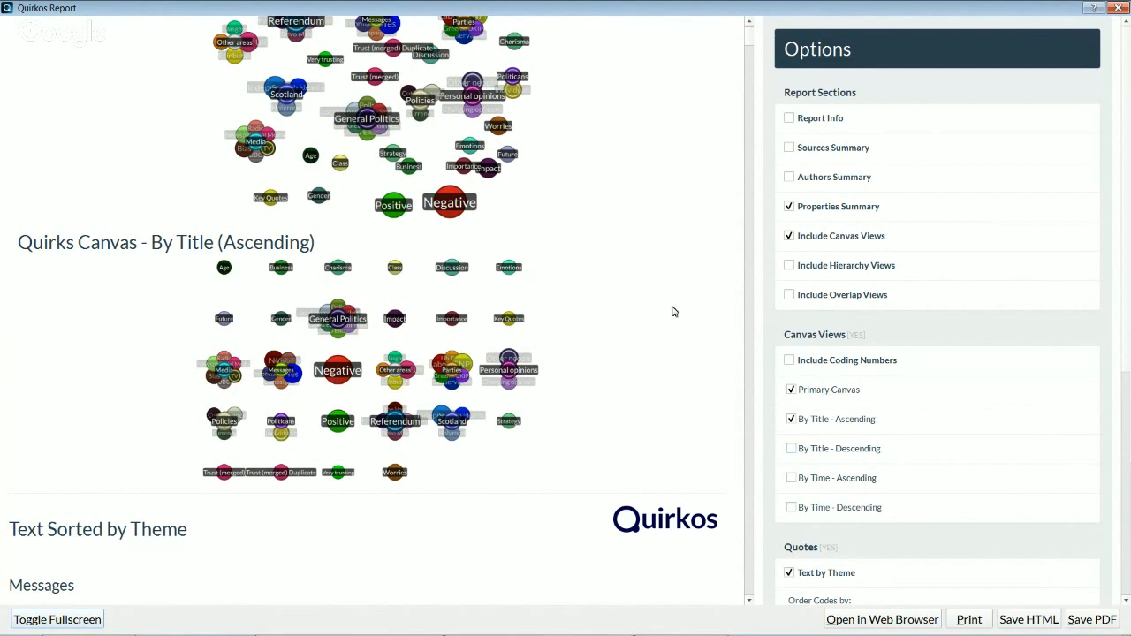
- Examine the Text Sorted by Theme heading and the Messages theme in the report preview
scroll(671, 311, "down", 5)
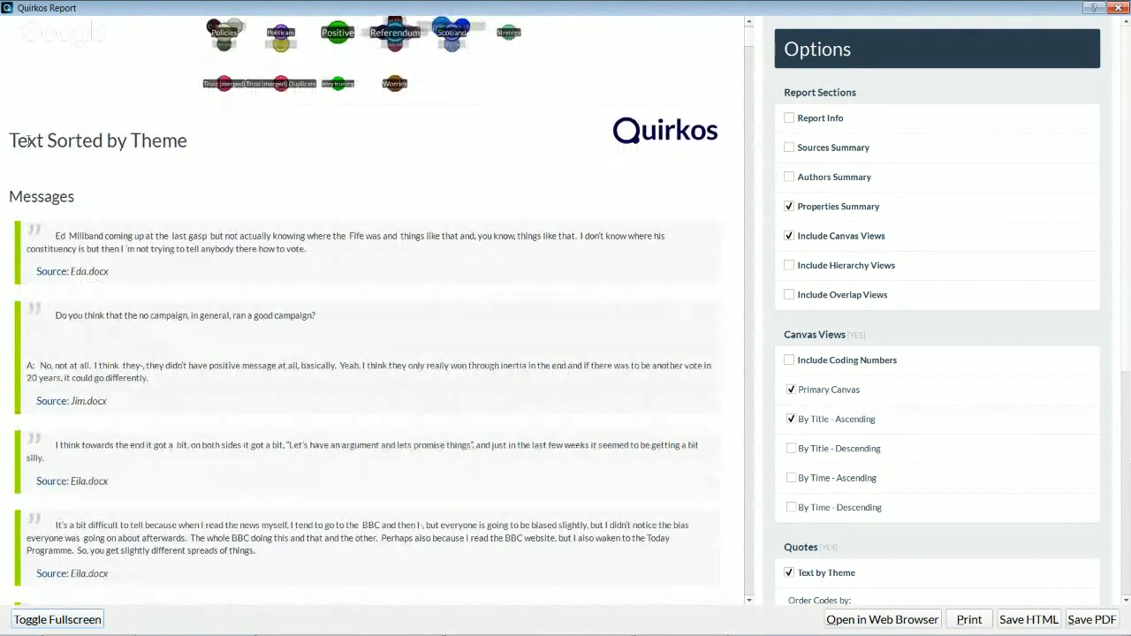
left_click_drag(10, 140, 213, 139)
left_click(253, 173)
left_click_drag(12, 196, 113, 196)
left_click(276, 236)
- Browse the report's quotes grouped under the themes, including the source named below each quote
scroll(367, 334, "down", 1)
scroll(366, 335, "down", 5)
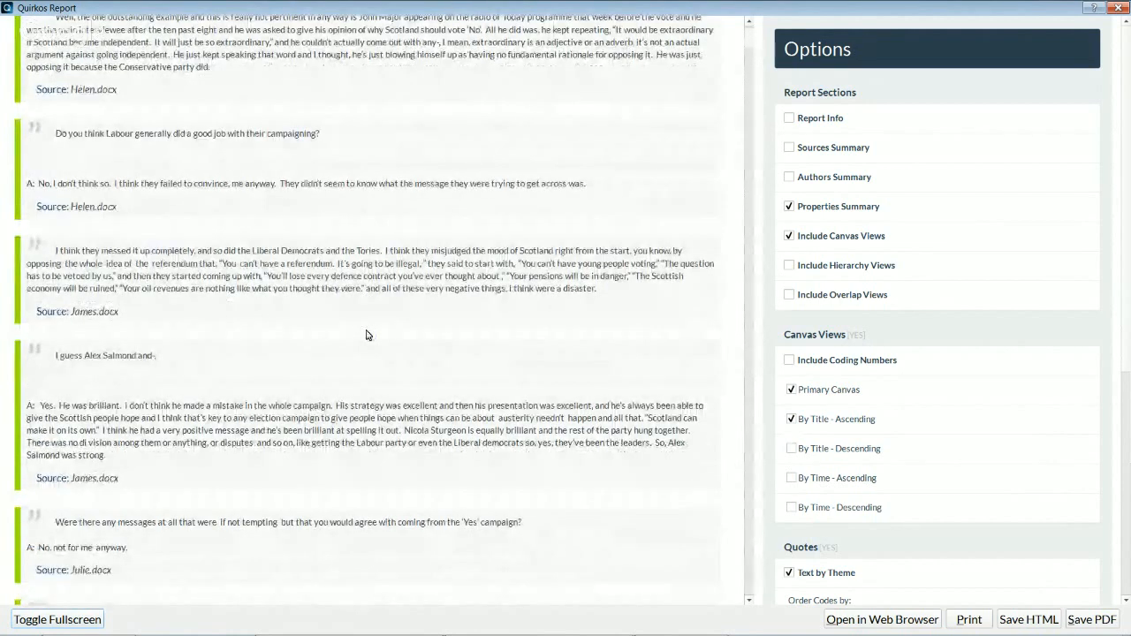
scroll(367, 334, "down", 10)
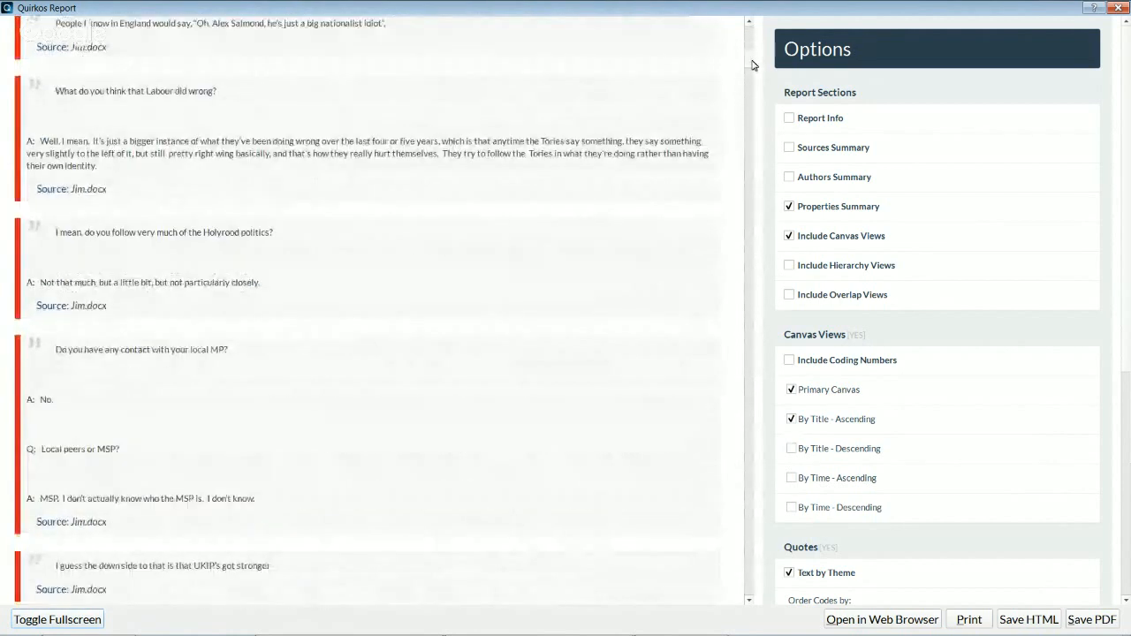
left_click_drag(753, 65, 756, 103)
scroll(755, 104, "down", 5)
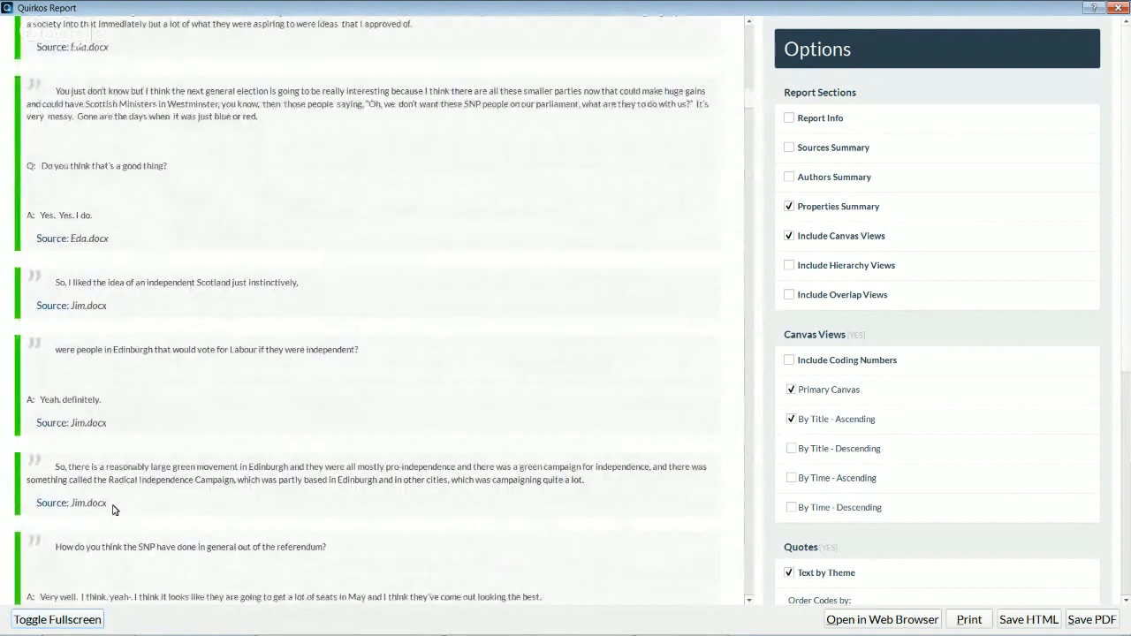
scroll(112, 509, "down", 5)
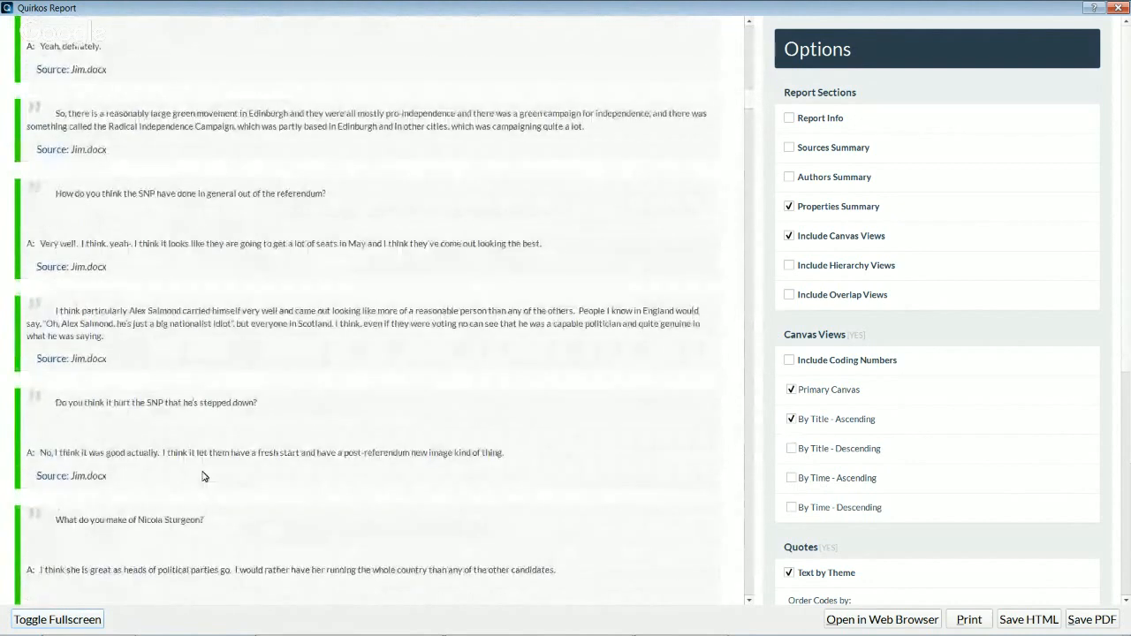
scroll(201, 477, "down", 8)
scroll(203, 473, "down", 12)
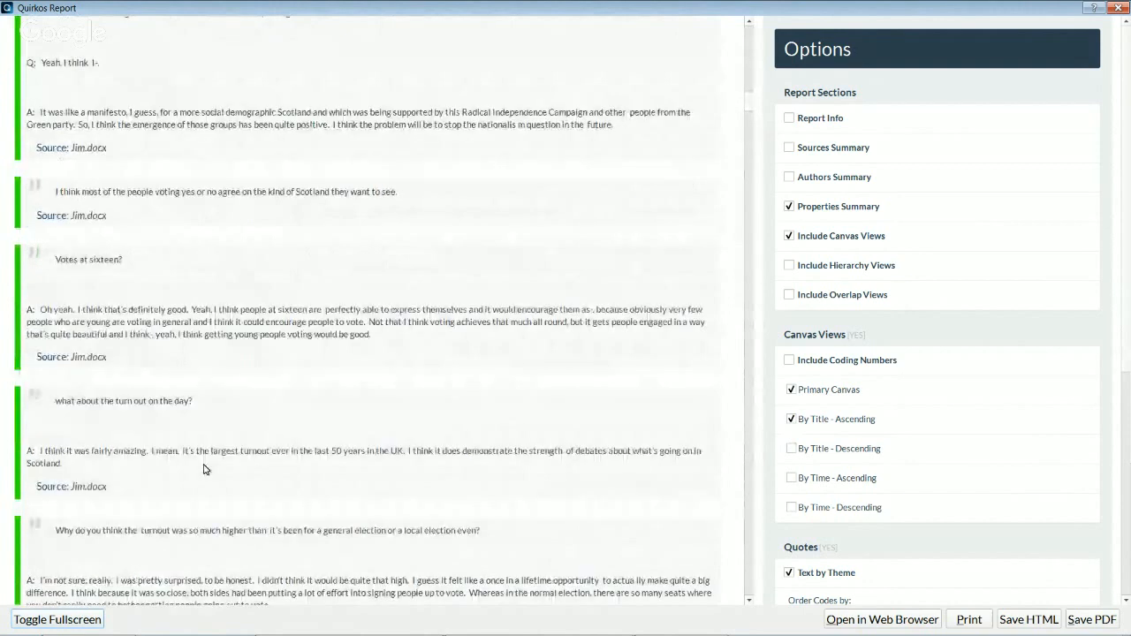
scroll(204, 464, "down", 3)
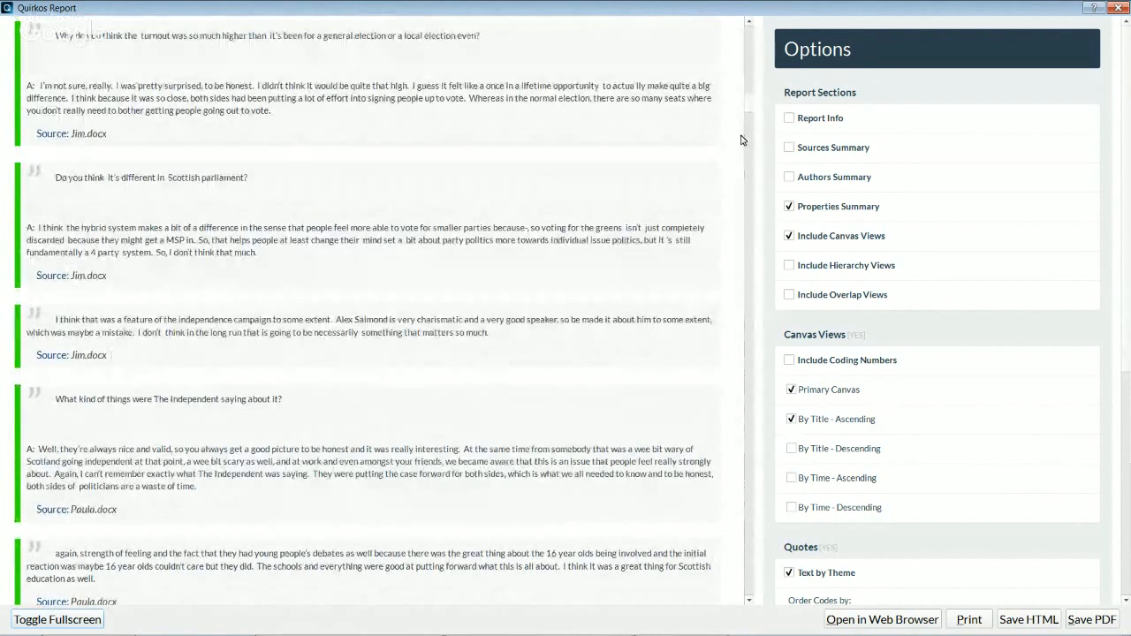
- Order the report's codes by Coverage and its quotes by Position in Source
left_click_drag(1125, 177, 1129, 405)
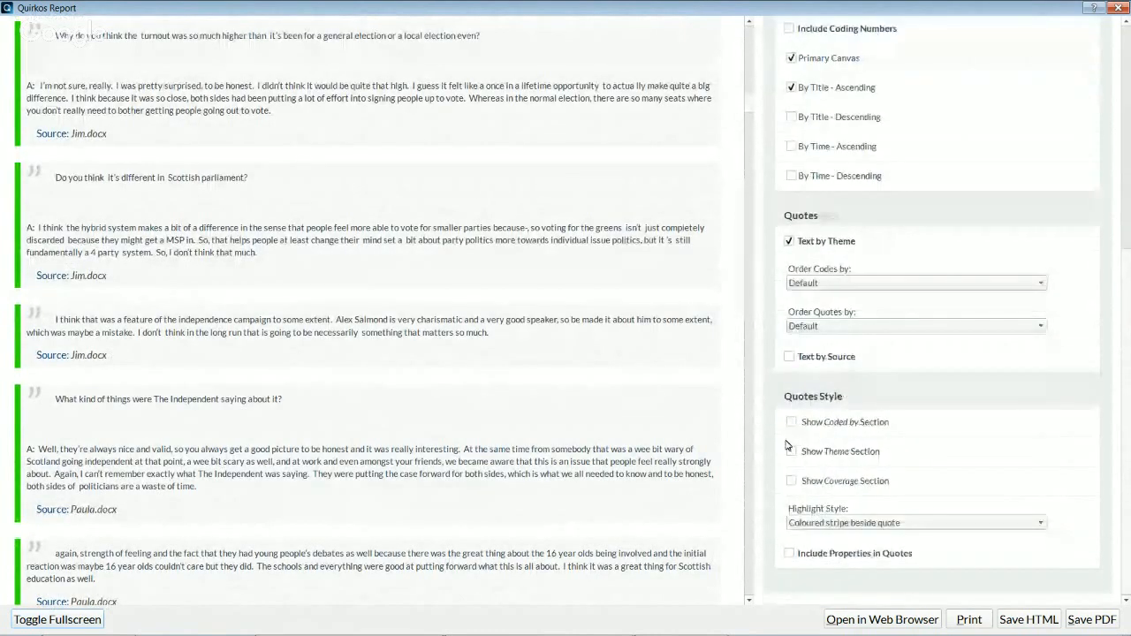
left_click(918, 282)
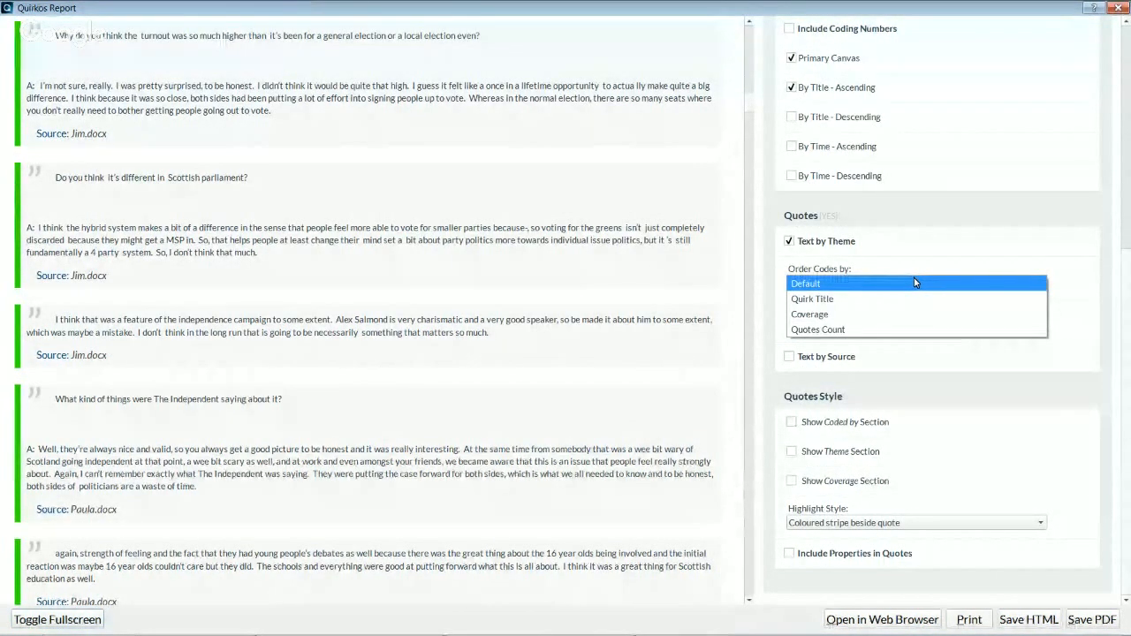
left_click(906, 317)
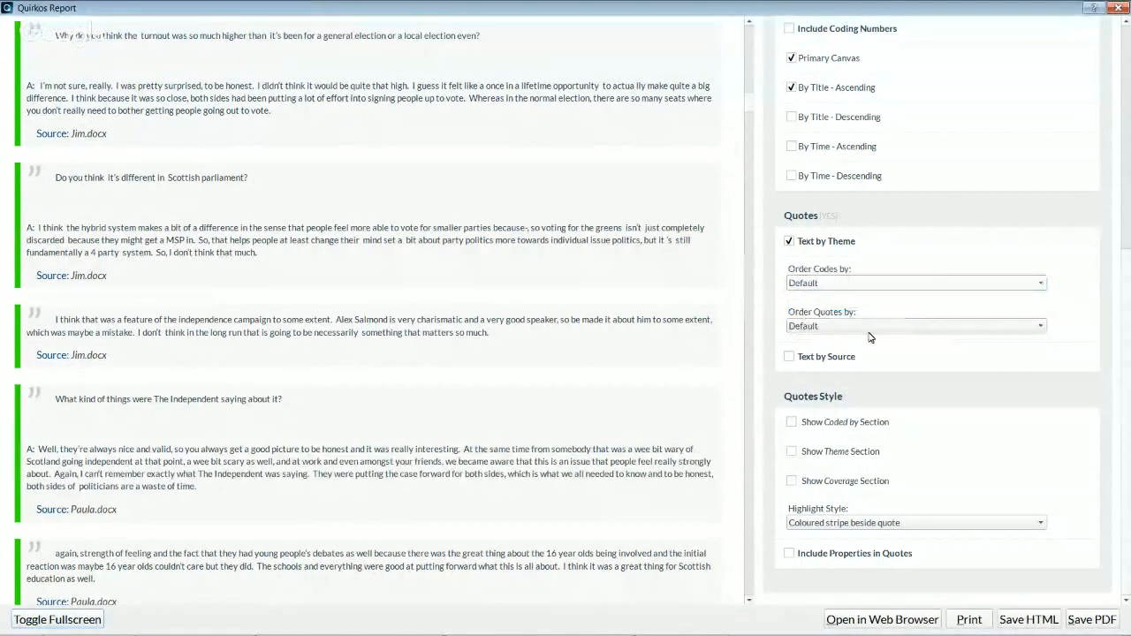
left_click(870, 329)
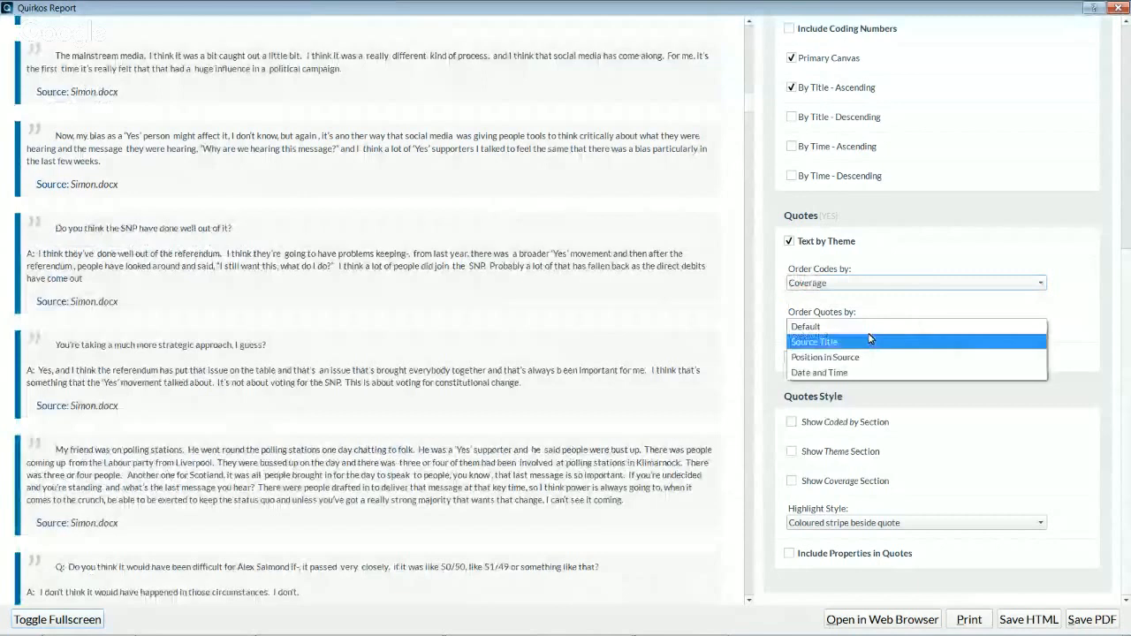
left_click(869, 358)
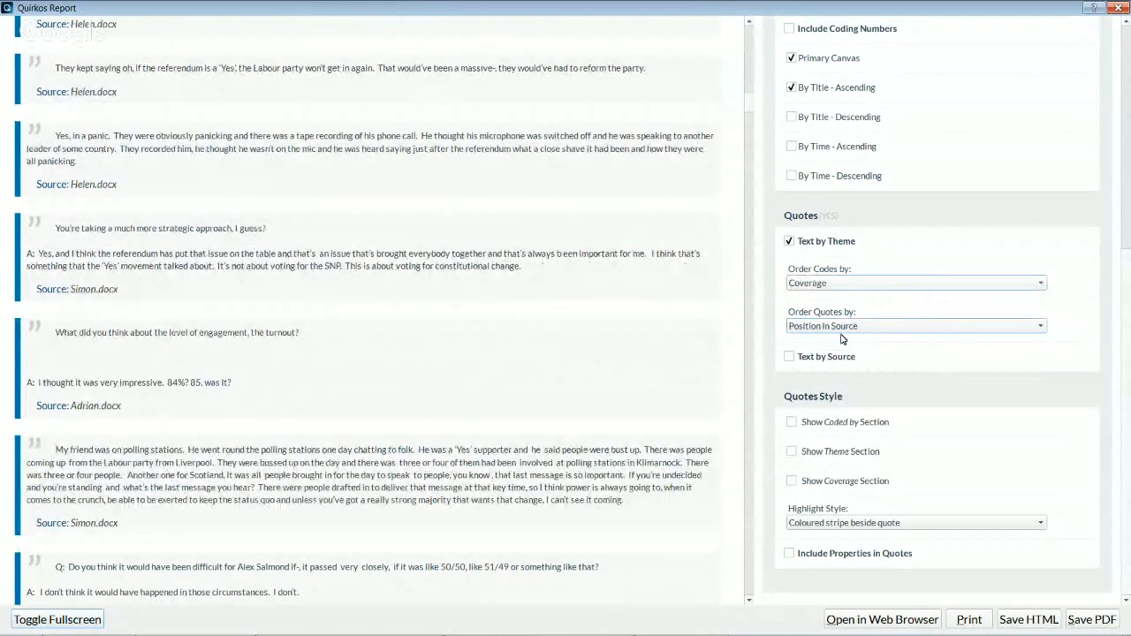
- Include Text by Source in the report's quotes in place of Text by Theme
left_click(803, 367)
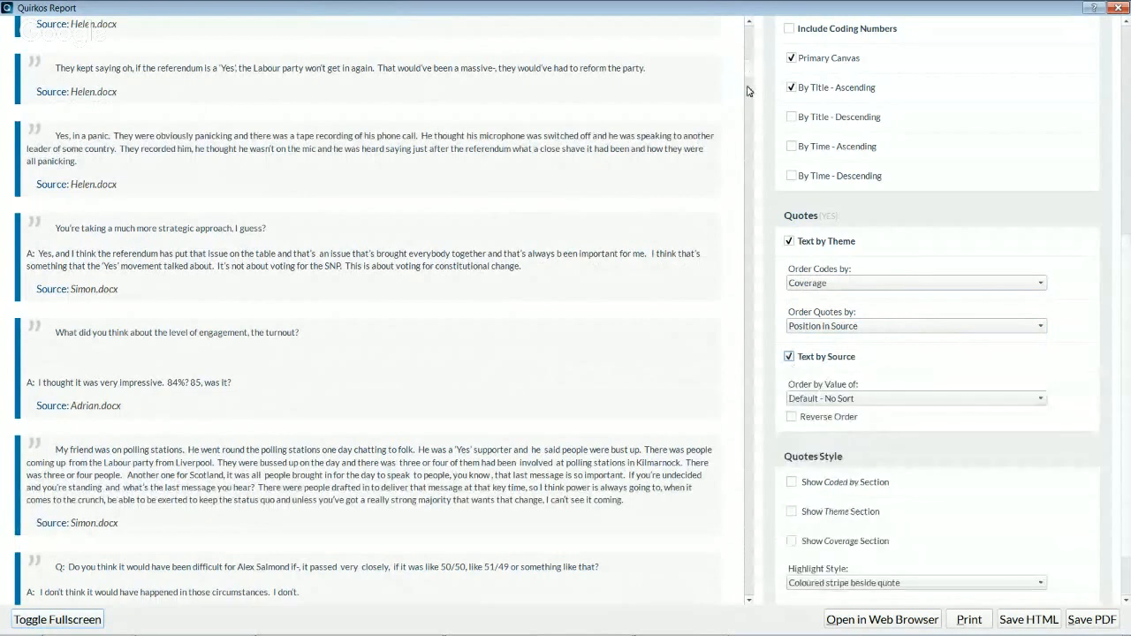
left_click_drag(748, 73, 756, 505)
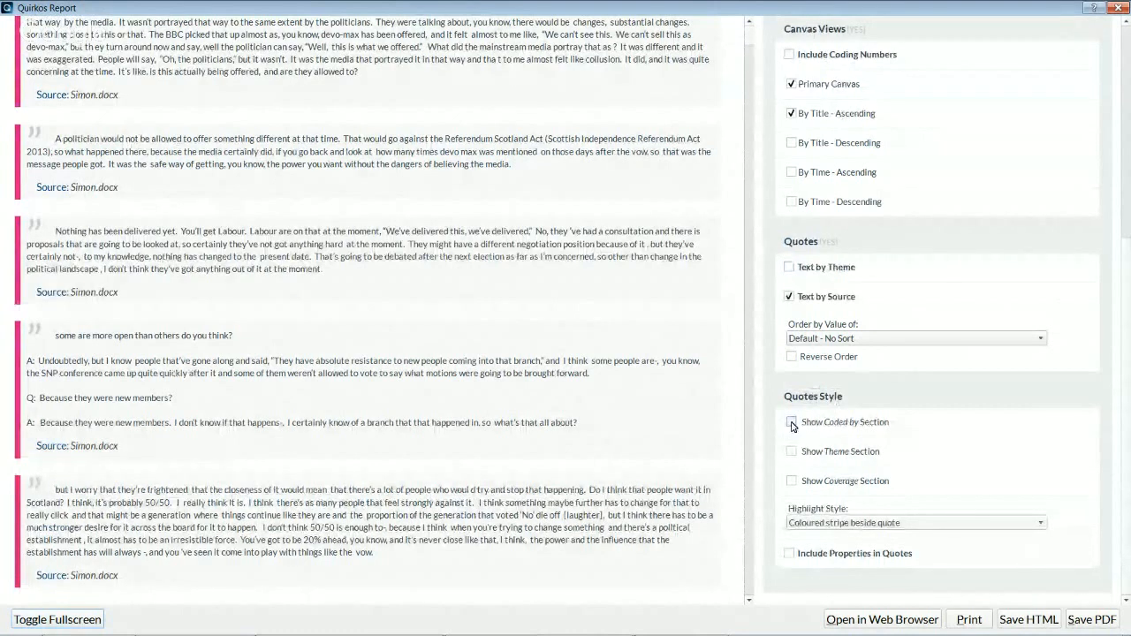
- Show the Coded by and Coverage sections under the report's quotes and examine a quote's coverage figures
left_click(791, 424)
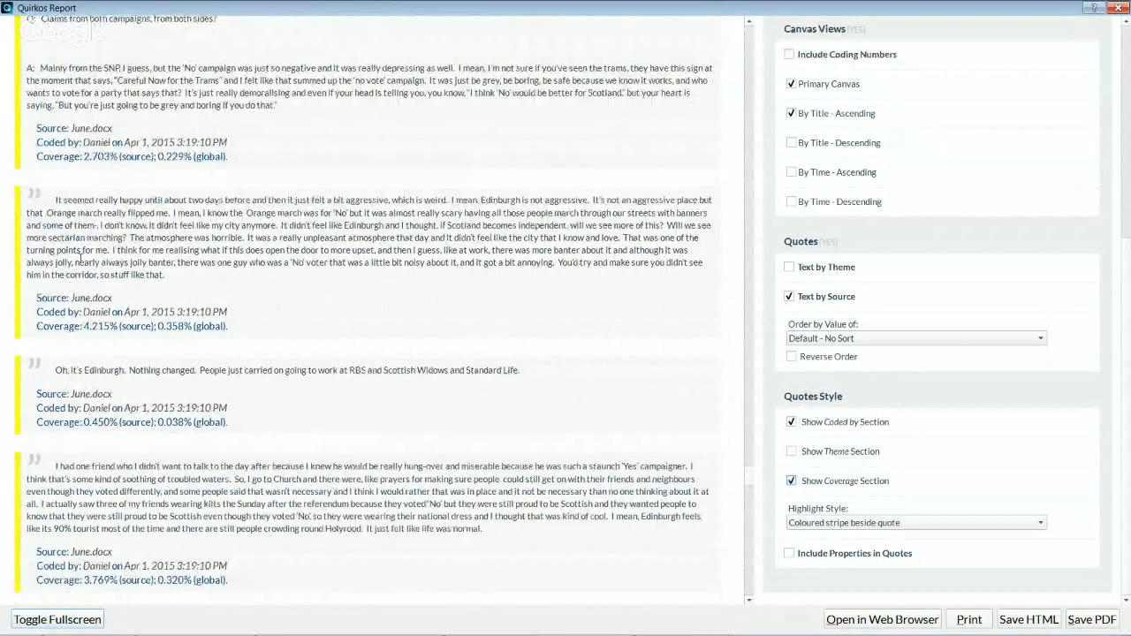
left_click_drag(86, 327, 105, 326)
left_click(173, 325)
- Try the Colour quoted text highlight style on the report's quotes, and set the style to Highlight quoted text
left_click(969, 522)
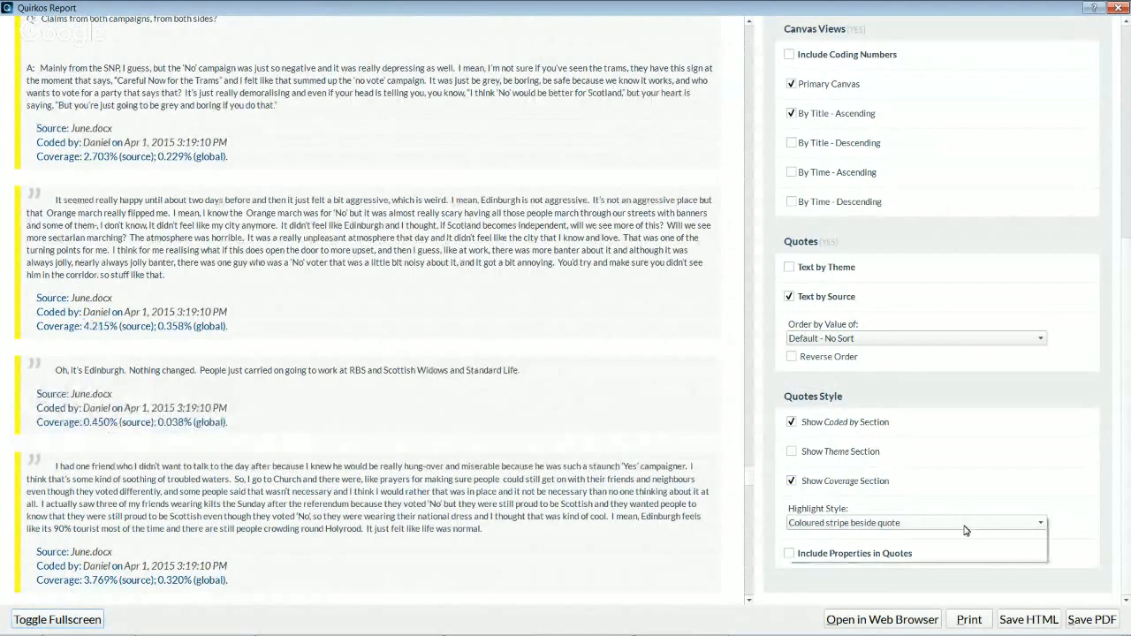
left_click(924, 557)
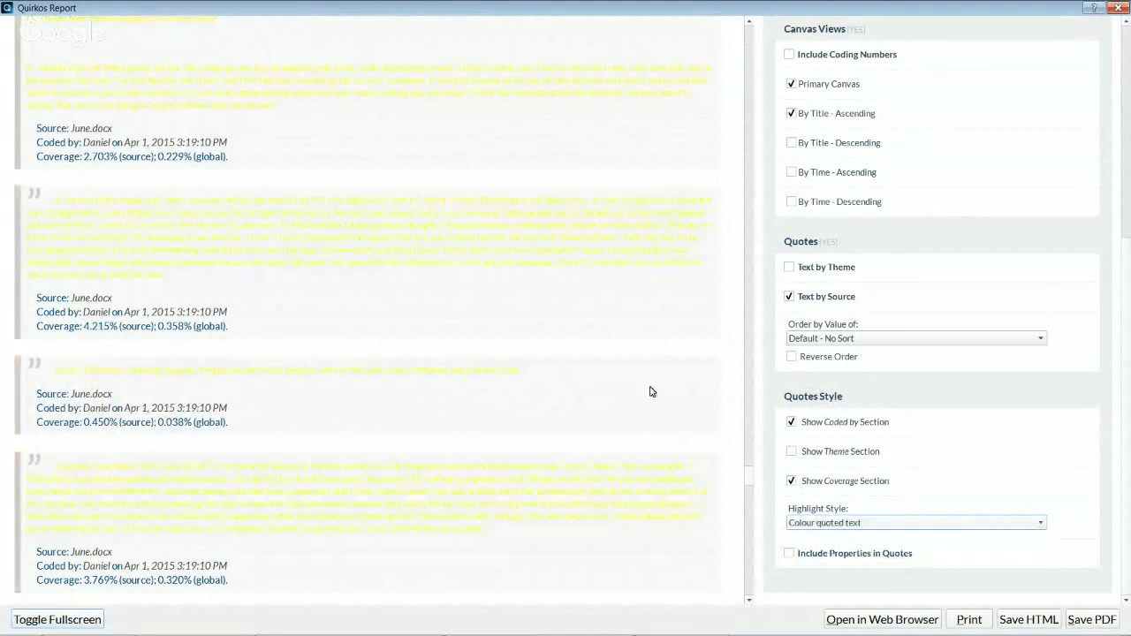
left_click(835, 521)
left_click(849, 520)
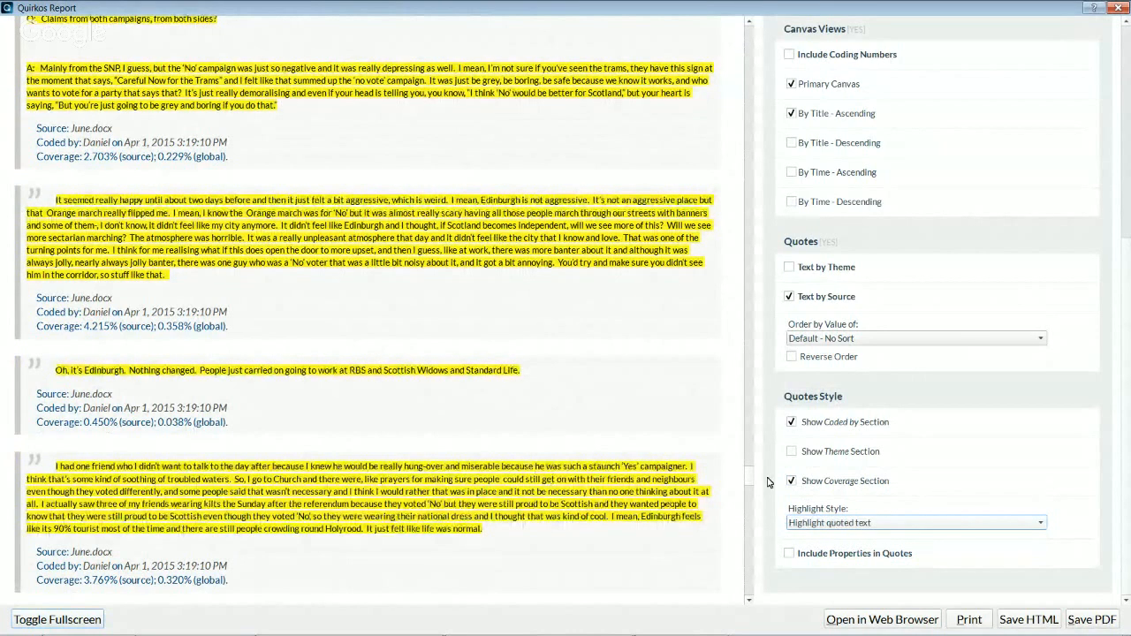
- Look through the highlighted quotes to the end of the report, return to its beginning and close the report
left_click_drag(748, 476, 749, 590)
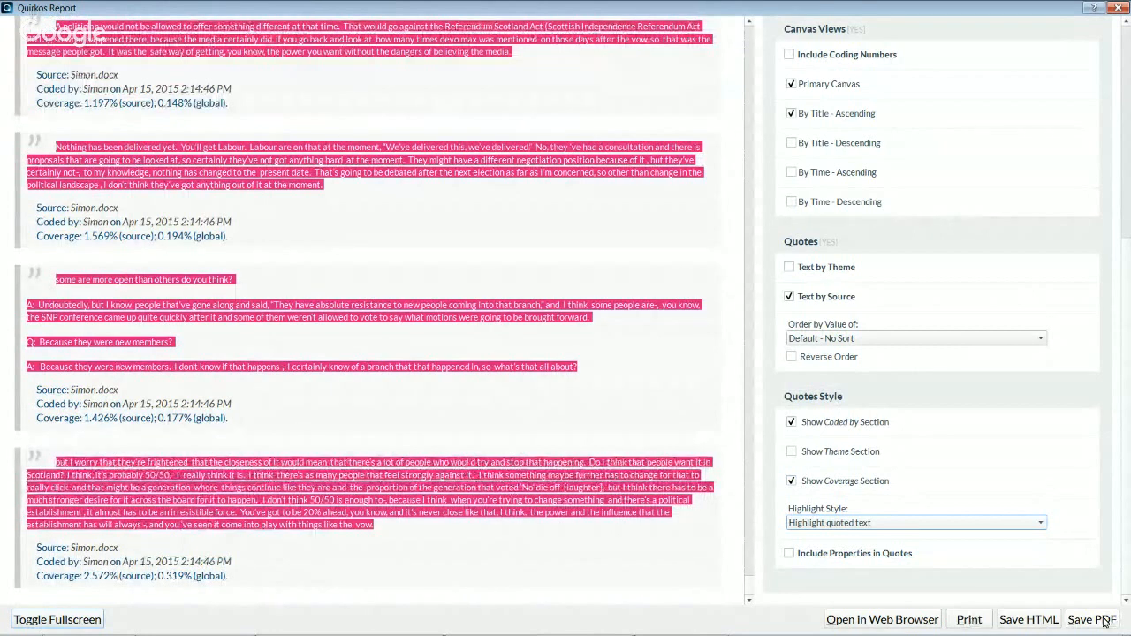
left_click_drag(749, 587, 738, 118)
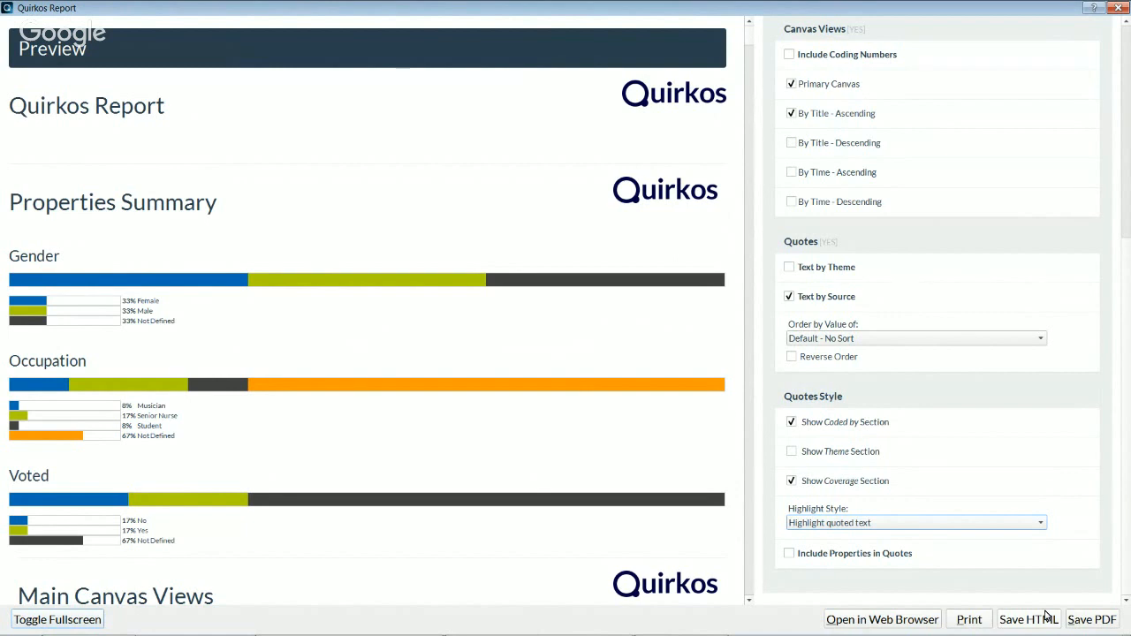
left_click(1119, 9)
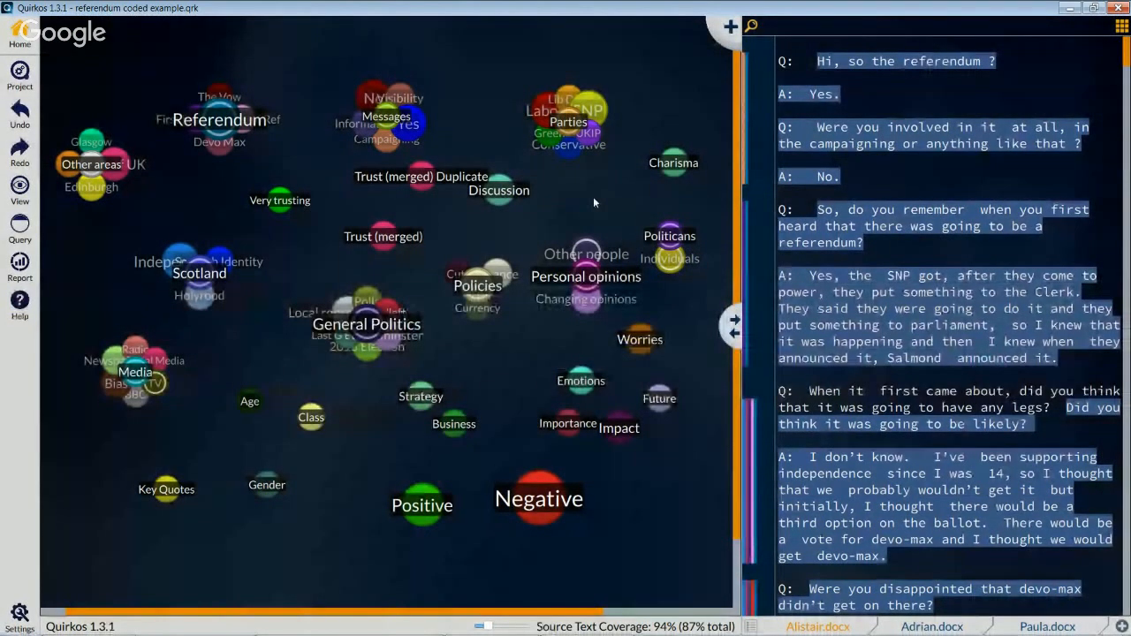
- Export all sources as one Word document named "word export" on the Desktop
left_click(21, 74)
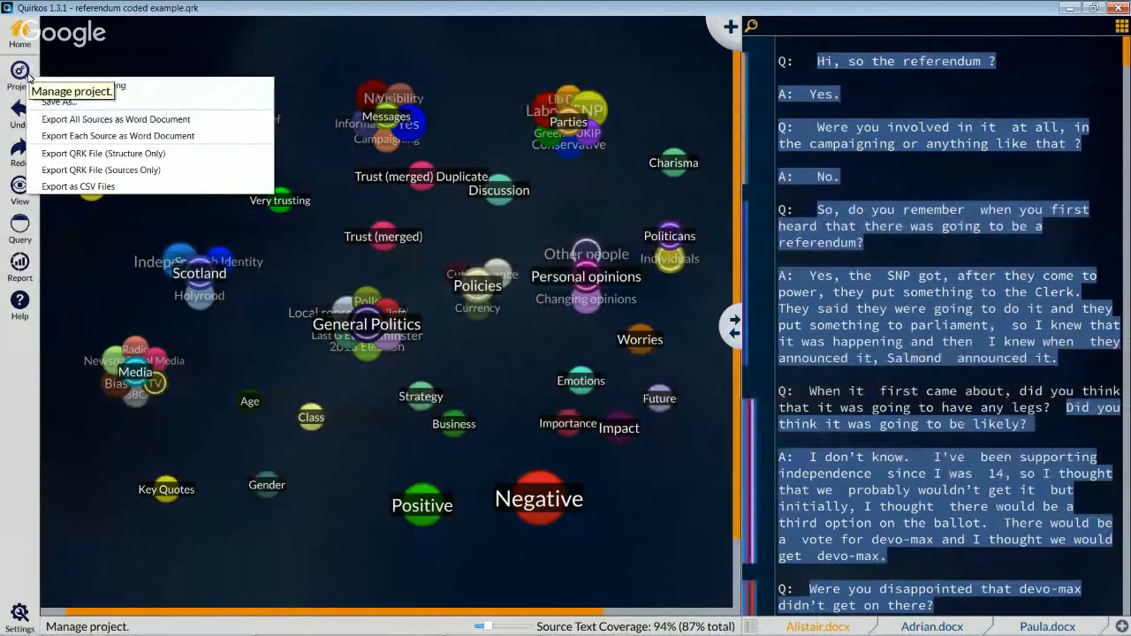
left_click(198, 119)
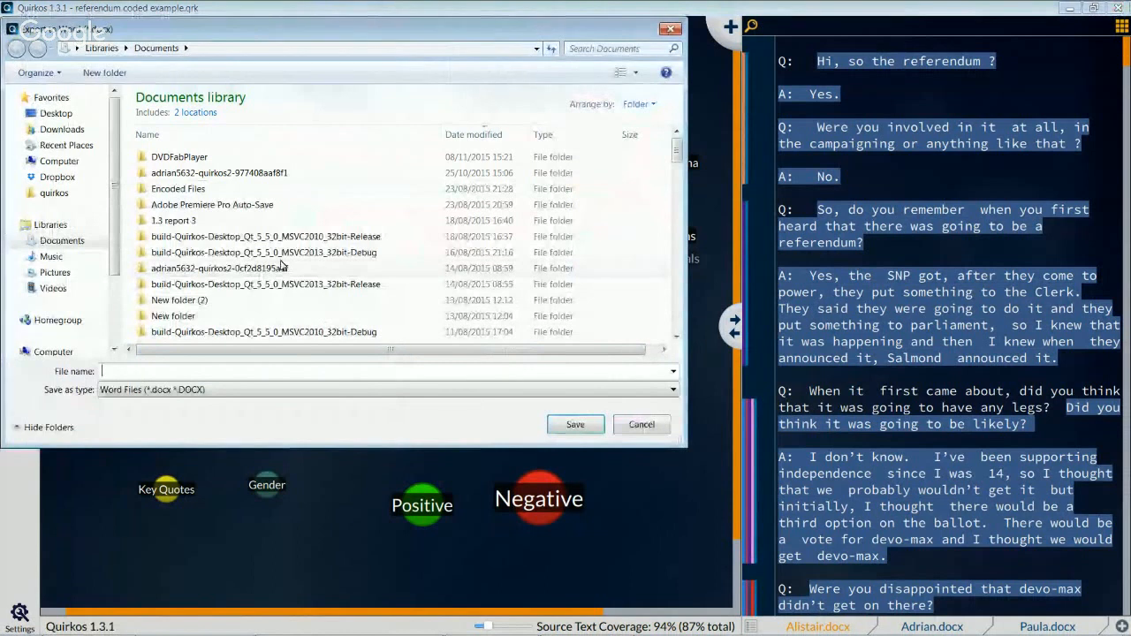
left_click(68, 115)
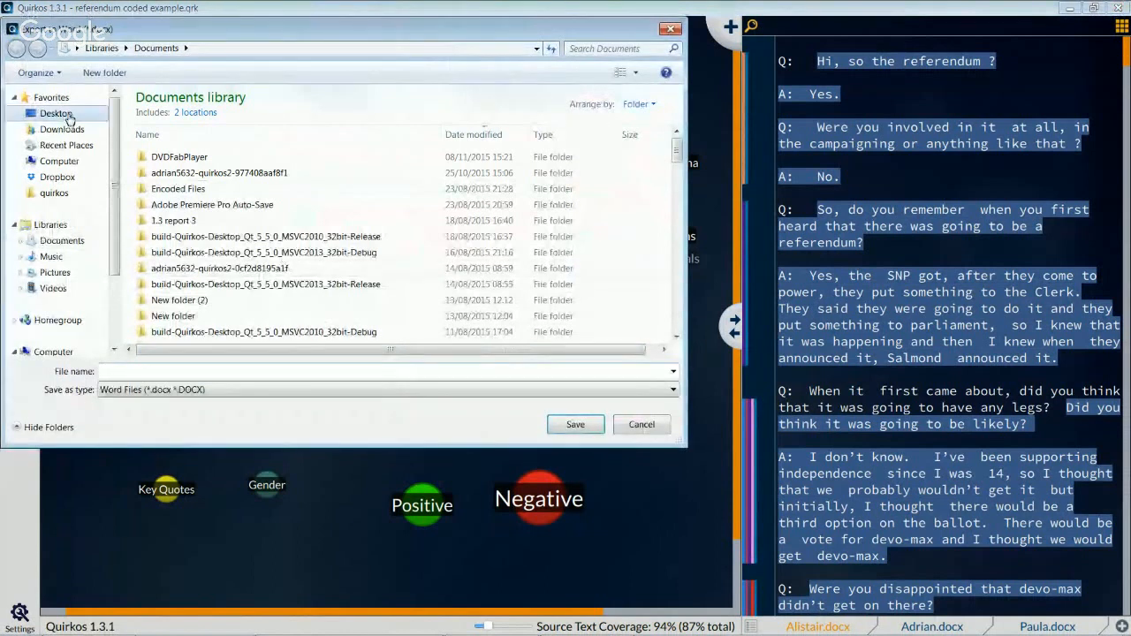
left_click(223, 370)
type("word export")
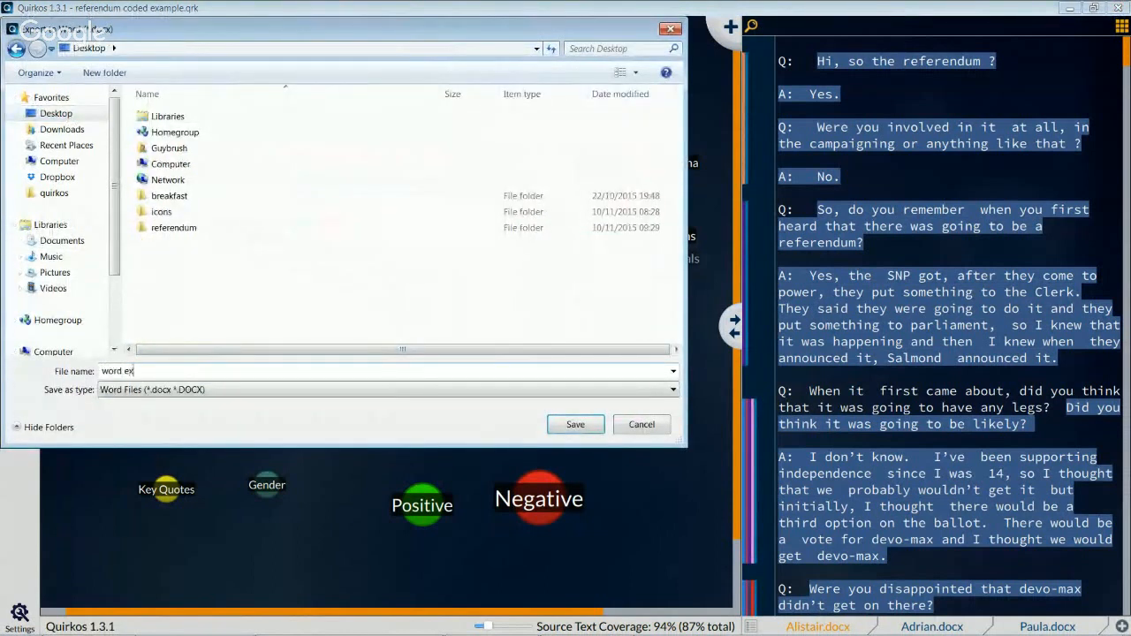
left_click(591, 429)
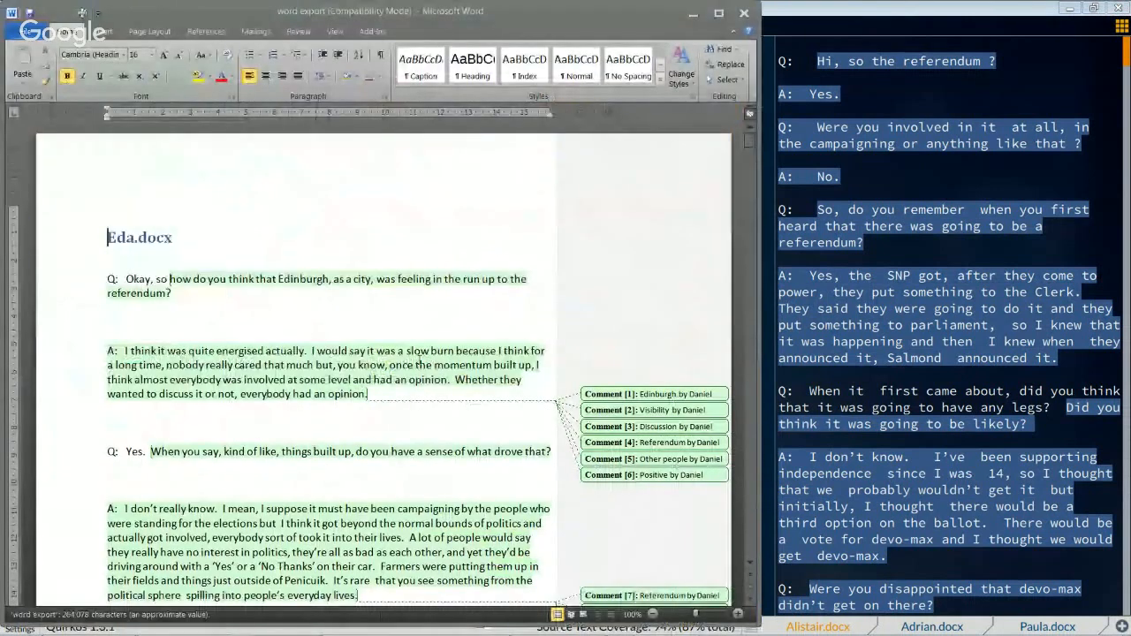
- Check which passage the code comments beside the Word document's first coded answer refer to, from Edinburgh to Positive
left_click(645, 398)
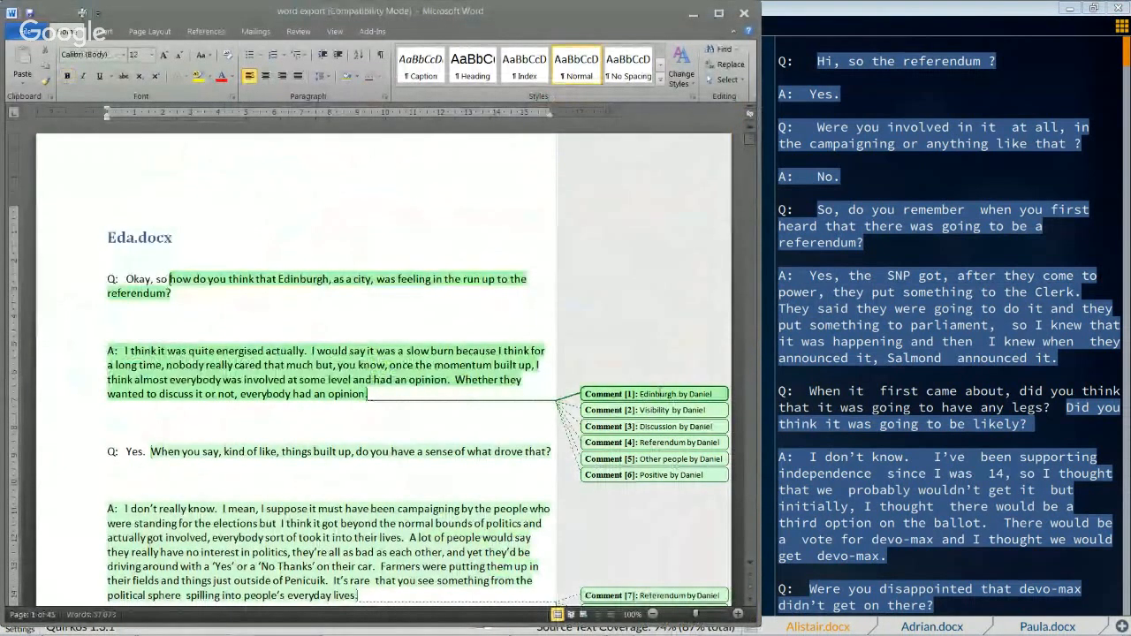
left_click(660, 429)
left_click(664, 458)
left_click(663, 475)
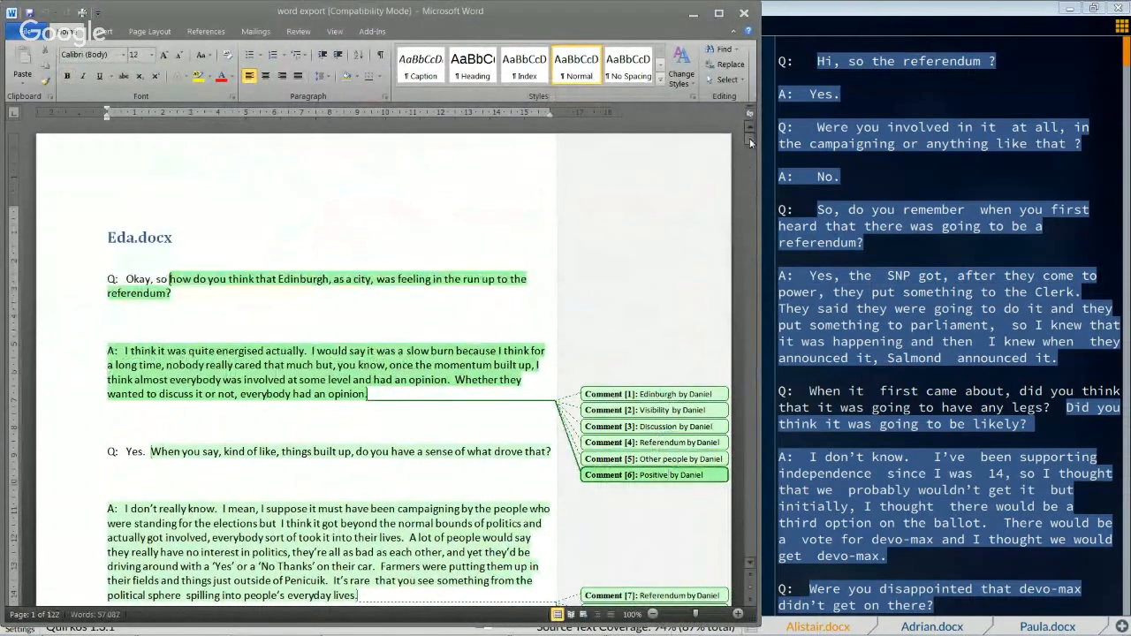
- Examine the code comments on the devo-max and SNP strategy passages further into the Word document, and close it
left_click_drag(749, 138, 735, 289)
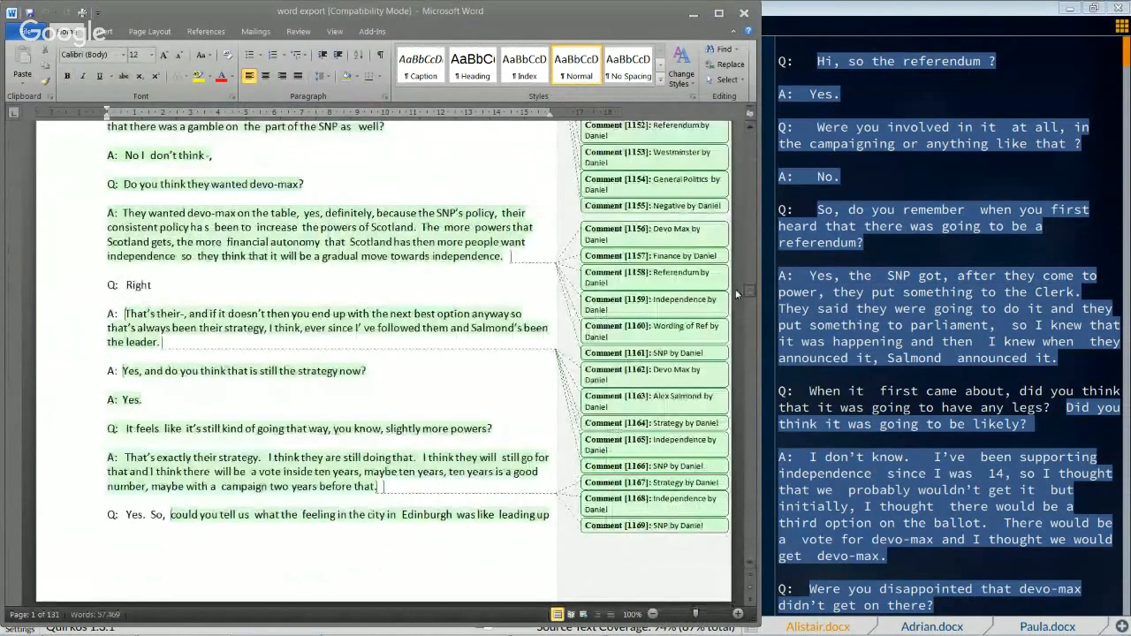
left_click(675, 353)
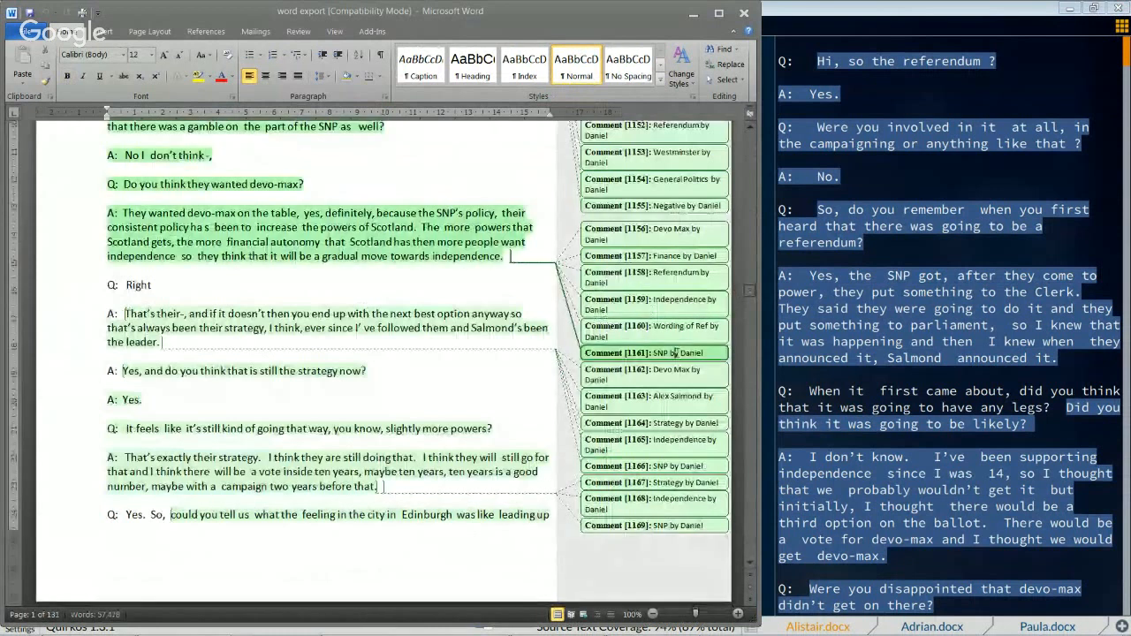
left_click(679, 444)
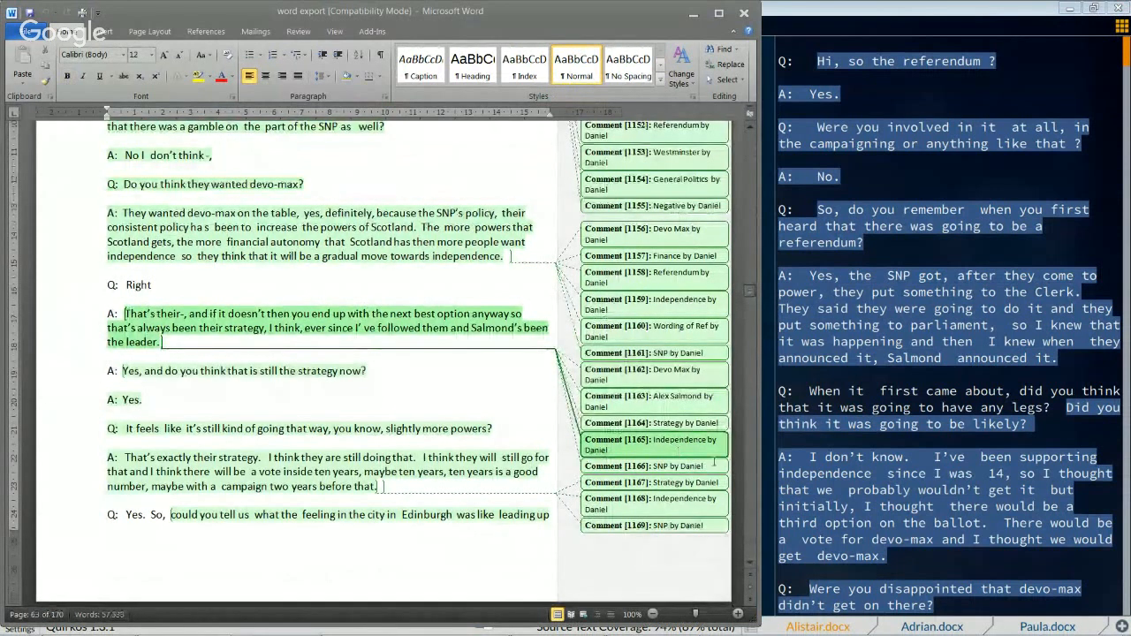
left_click(673, 408)
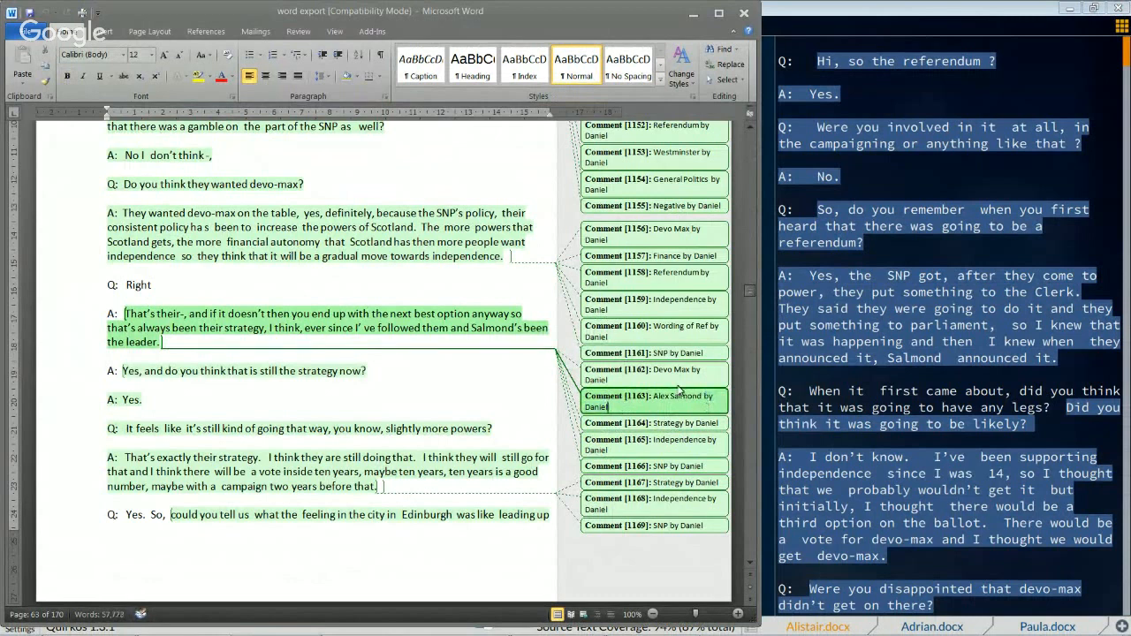
left_click(483, 292)
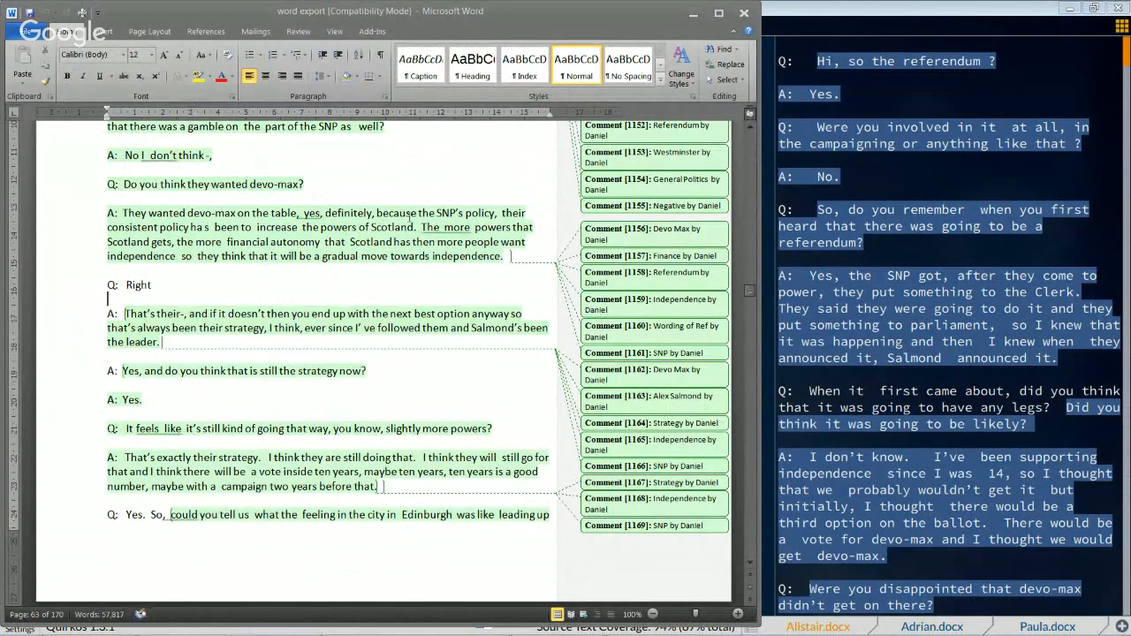
left_click(638, 279)
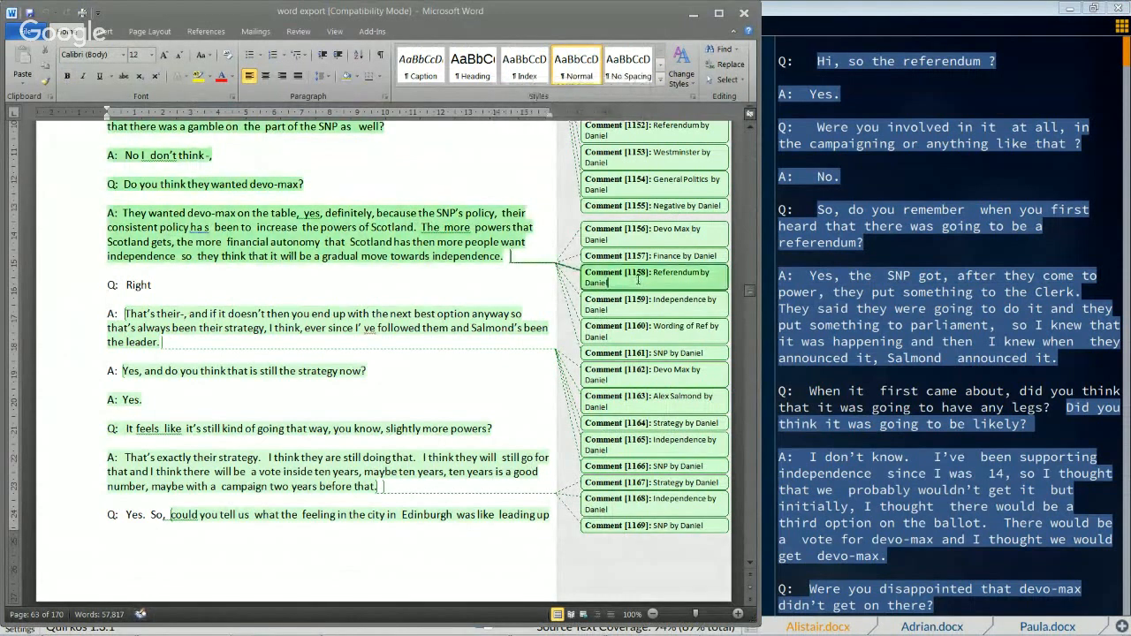
left_click(744, 13)
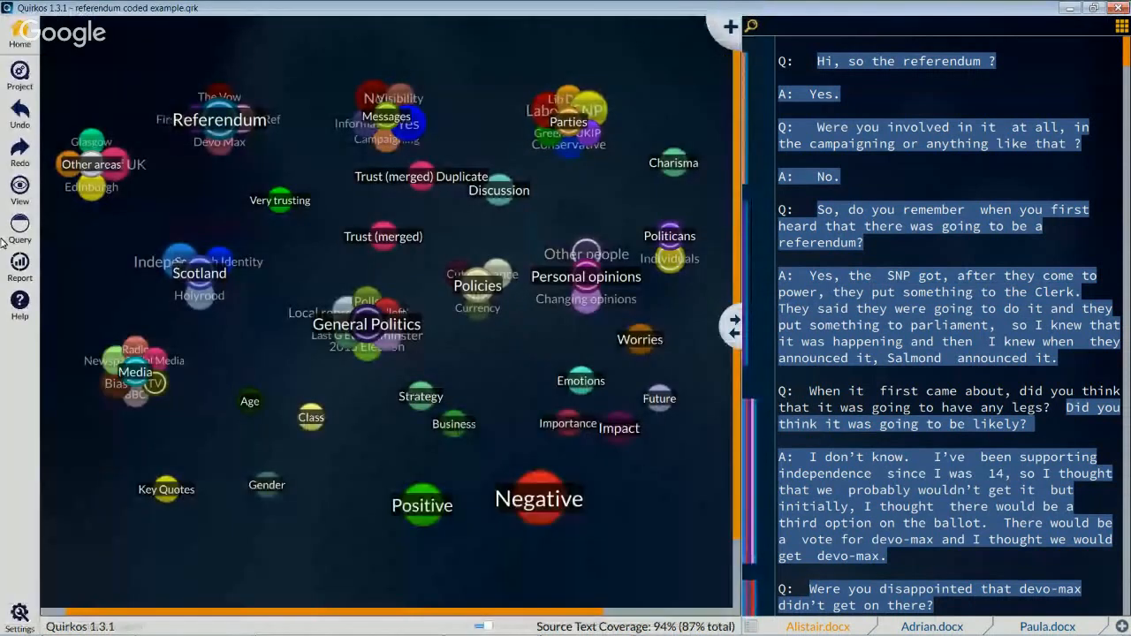
- Export the project as CSV files into the referendum folder on the Desktop
left_click(19, 73)
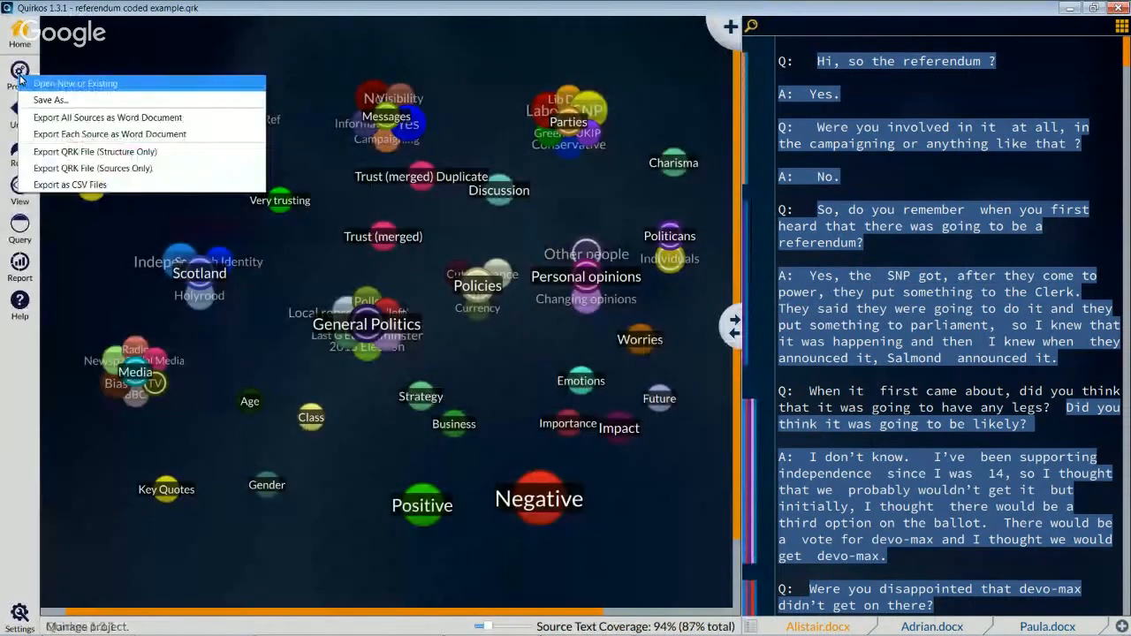
left_click(195, 186)
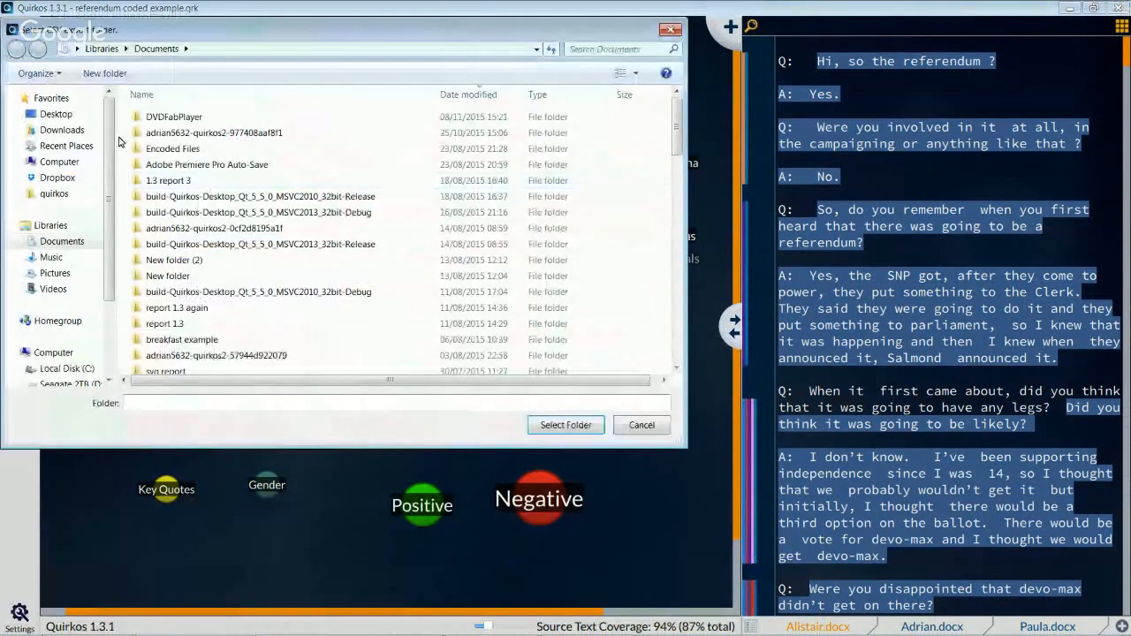
left_click(75, 117)
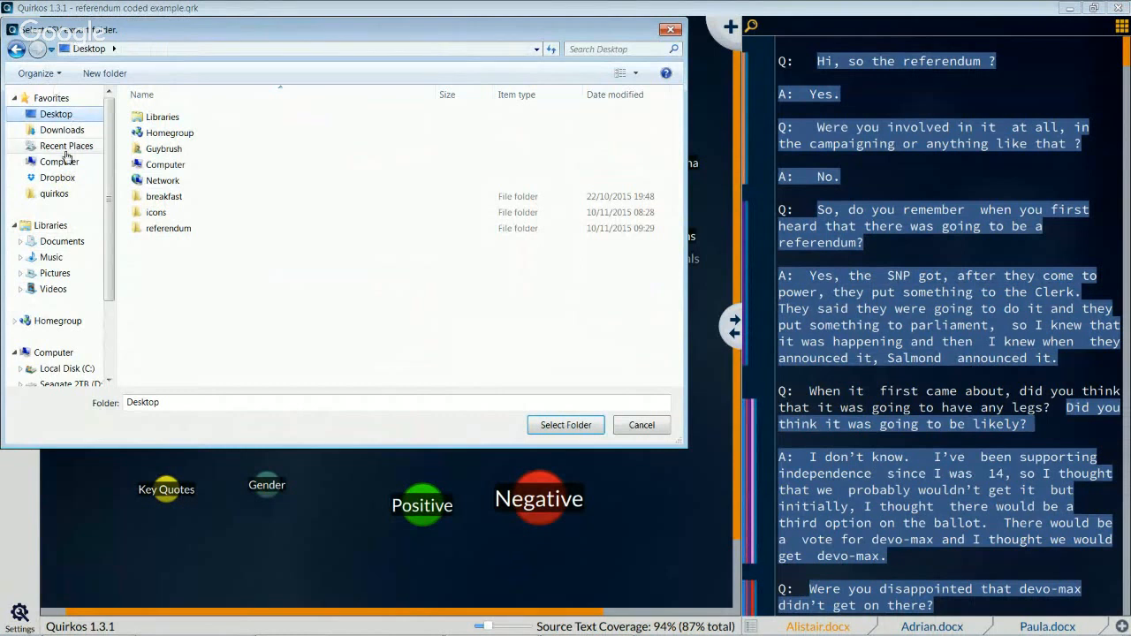
double_click(188, 229)
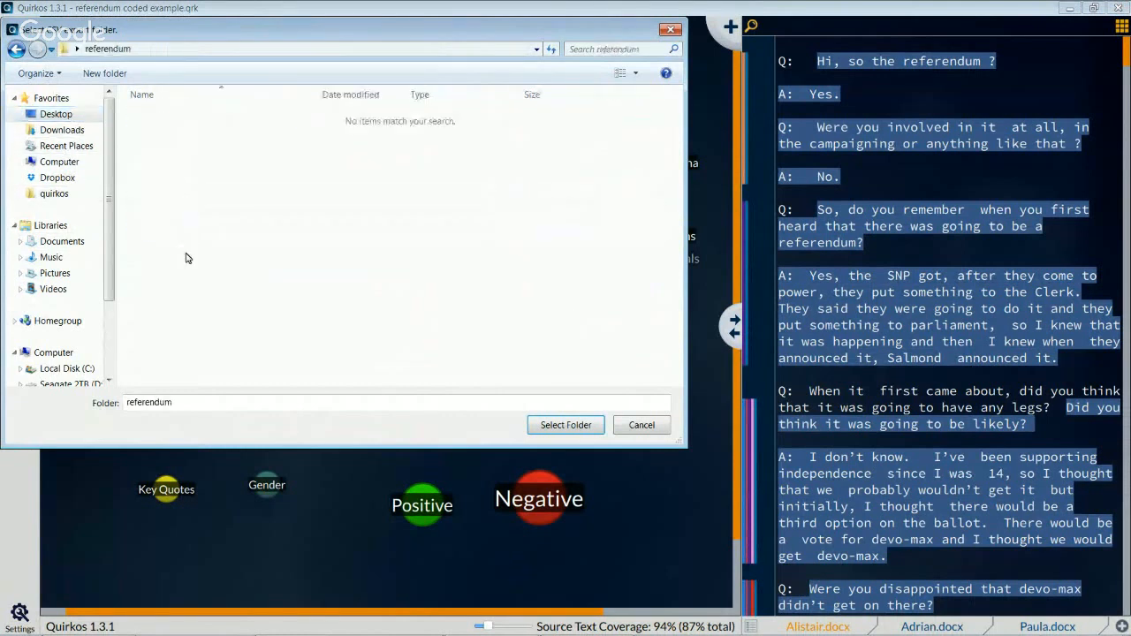
left_click(566, 425)
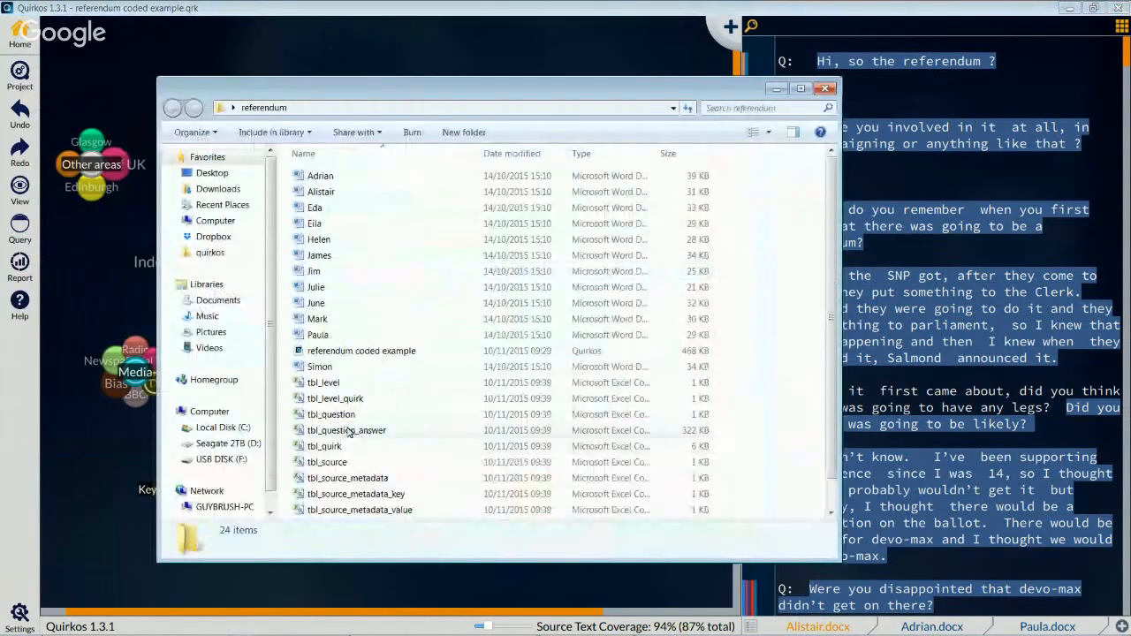
- Open the exported v_highlight CSV file from the referendum folder in Excel and maximise its window
scroll(575, 460, "down", 1)
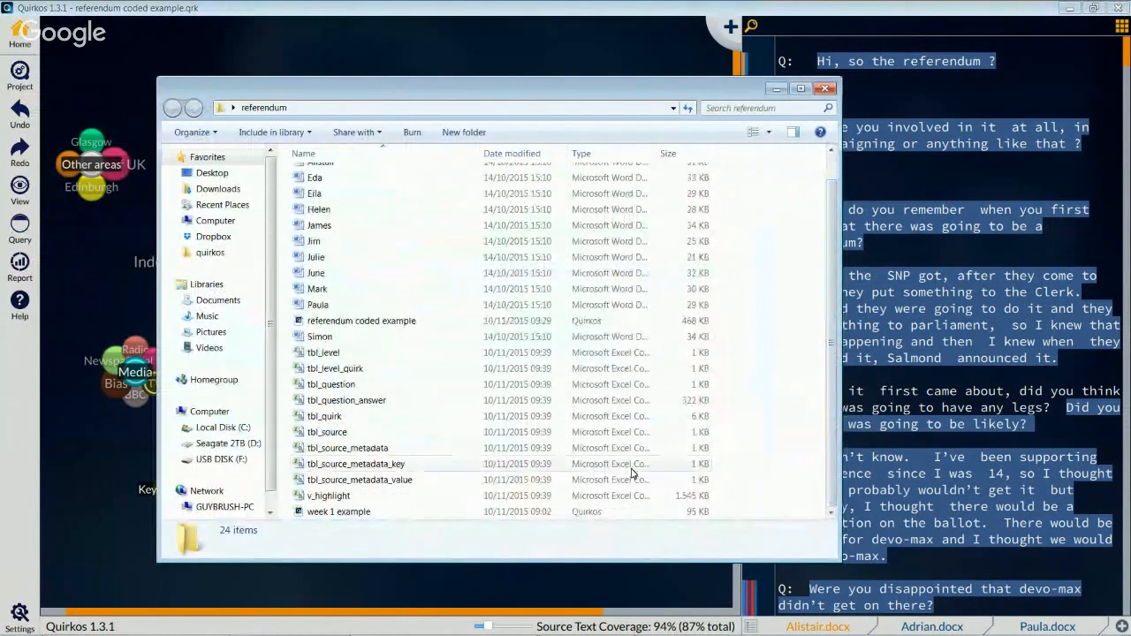
left_click(499, 496)
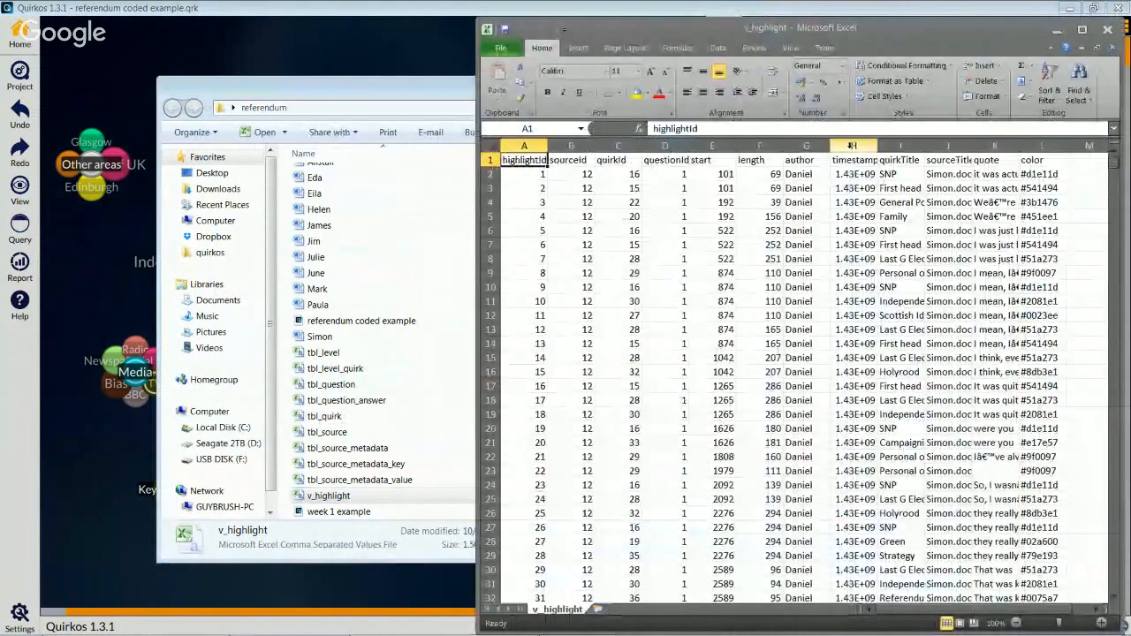
double_click(875, 29)
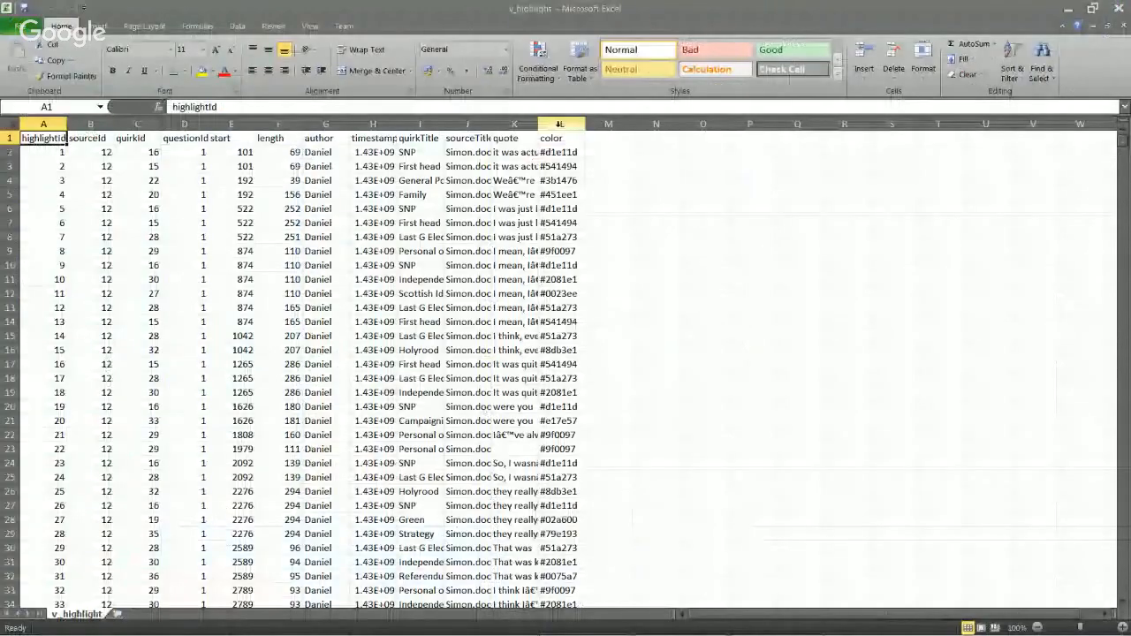
- Widen the quote, quirkTitle and sourceTitle columns of v_highlight and browse down the coded rows
left_click_drag(537, 124, 887, 123)
left_click(655, 390)
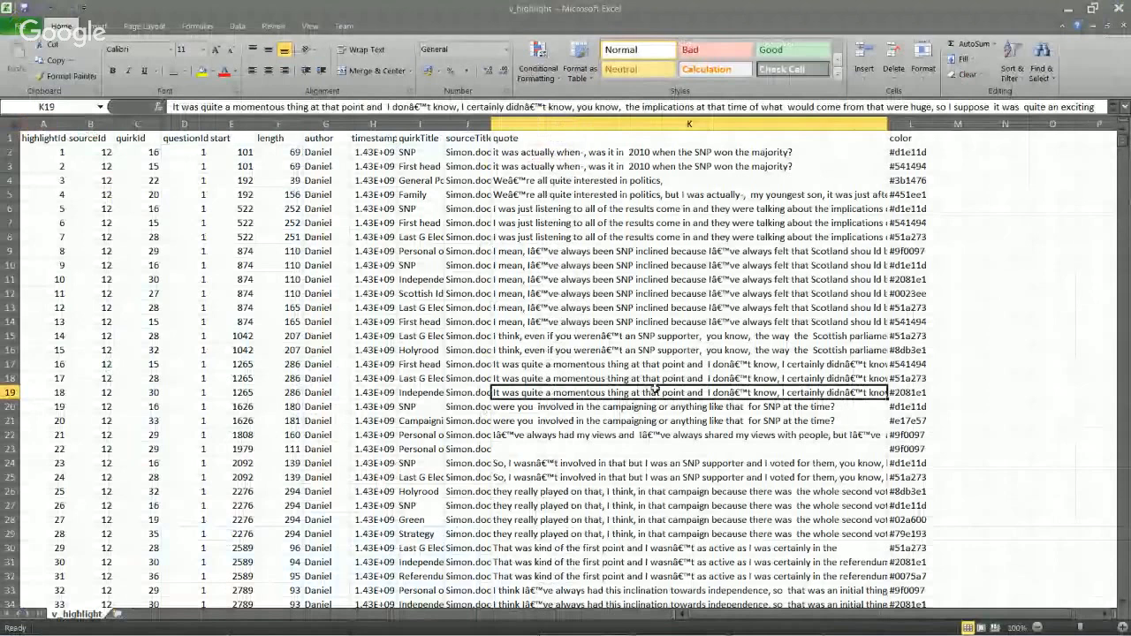
scroll(655, 390, "down", 9)
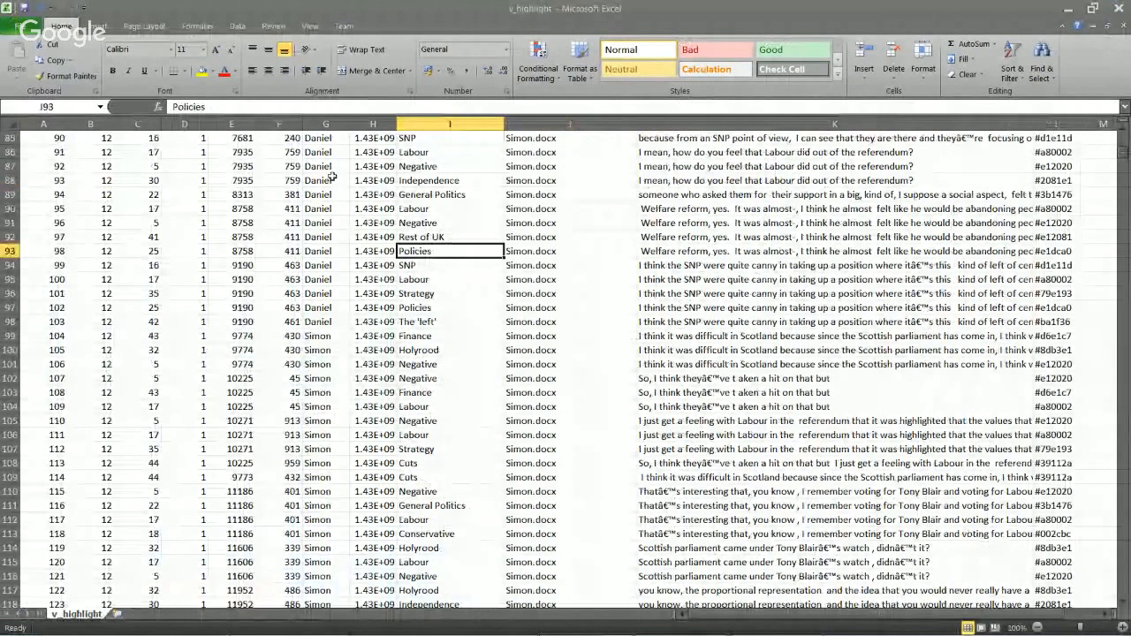
- Examine the start position, color, sourceTitle and quirkTitle data recorded for the coded quotes in v_highlight
left_click(232, 209)
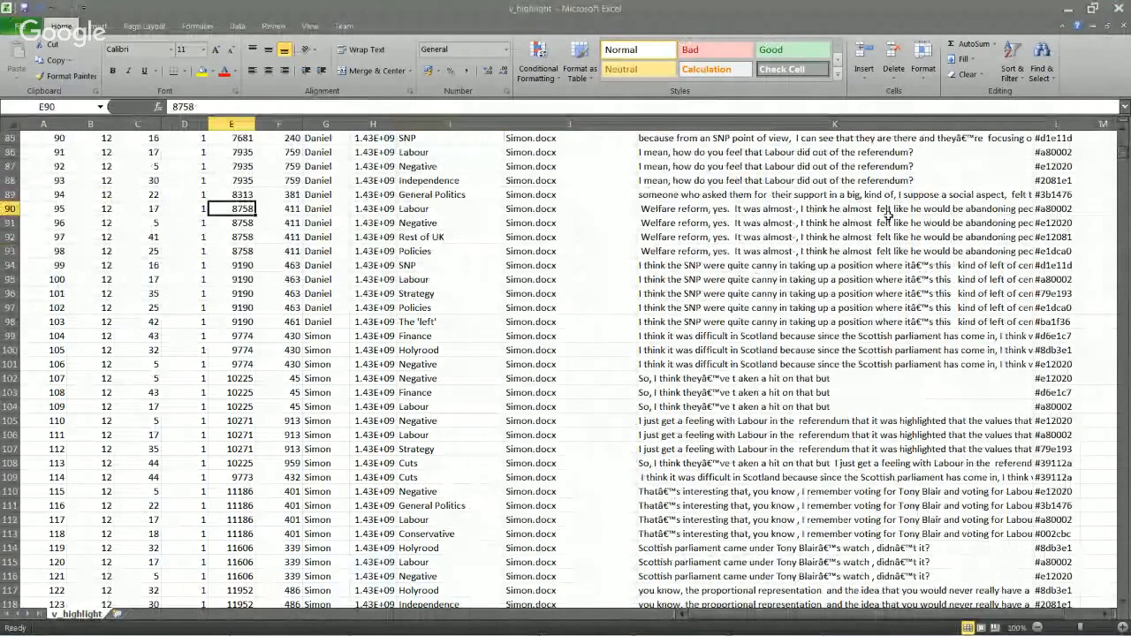
left_click(1057, 180)
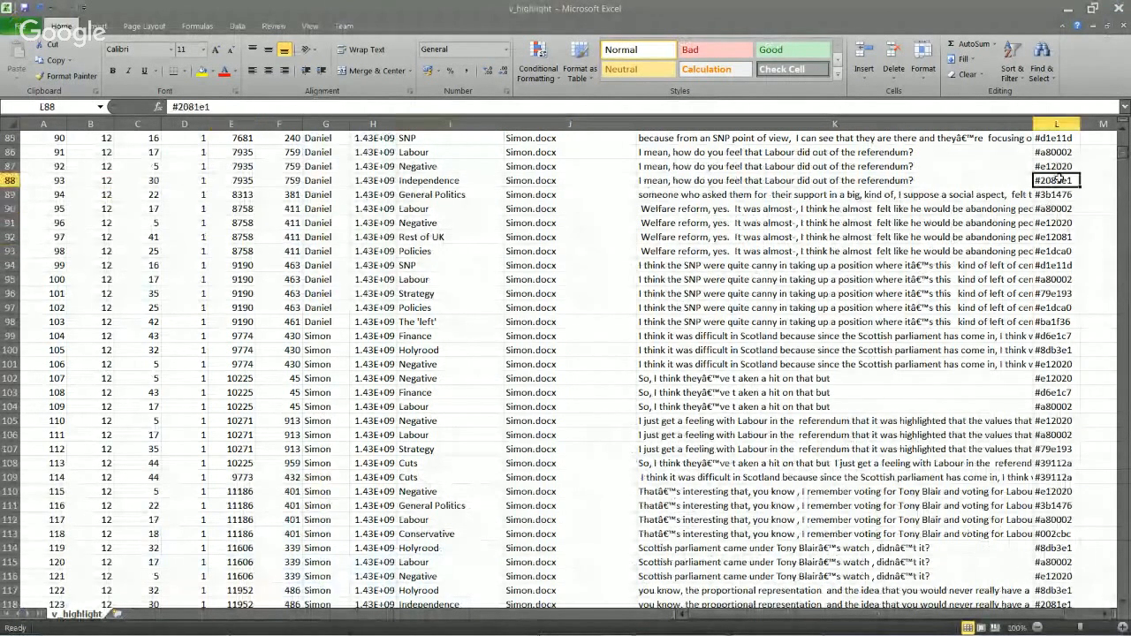
left_click_drag(1127, 154, 1127, 133)
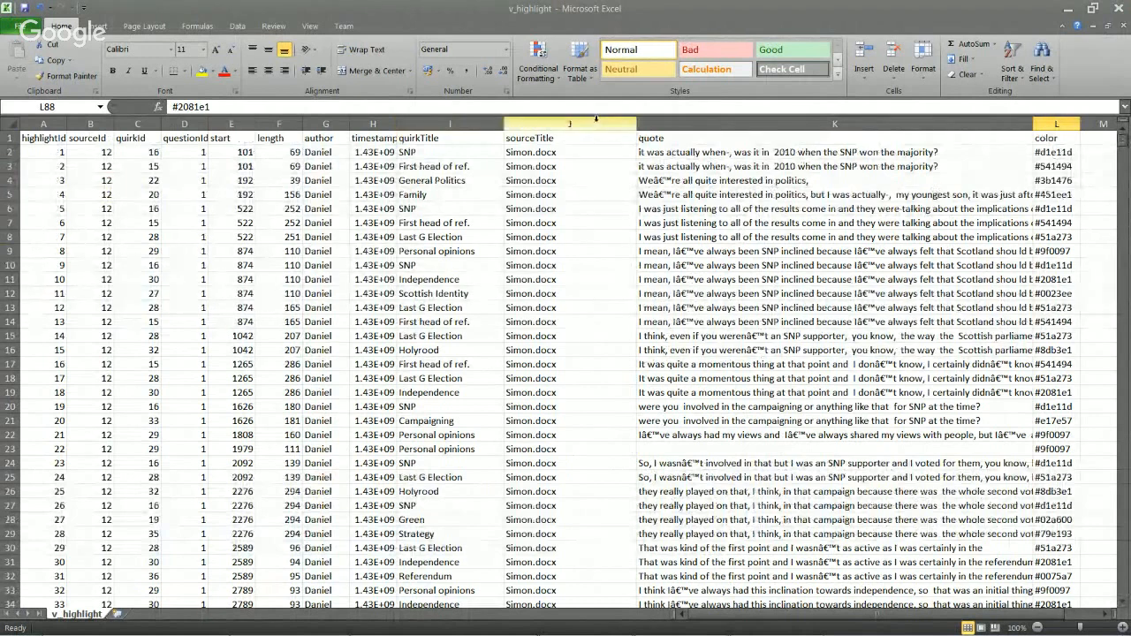
left_click(601, 222)
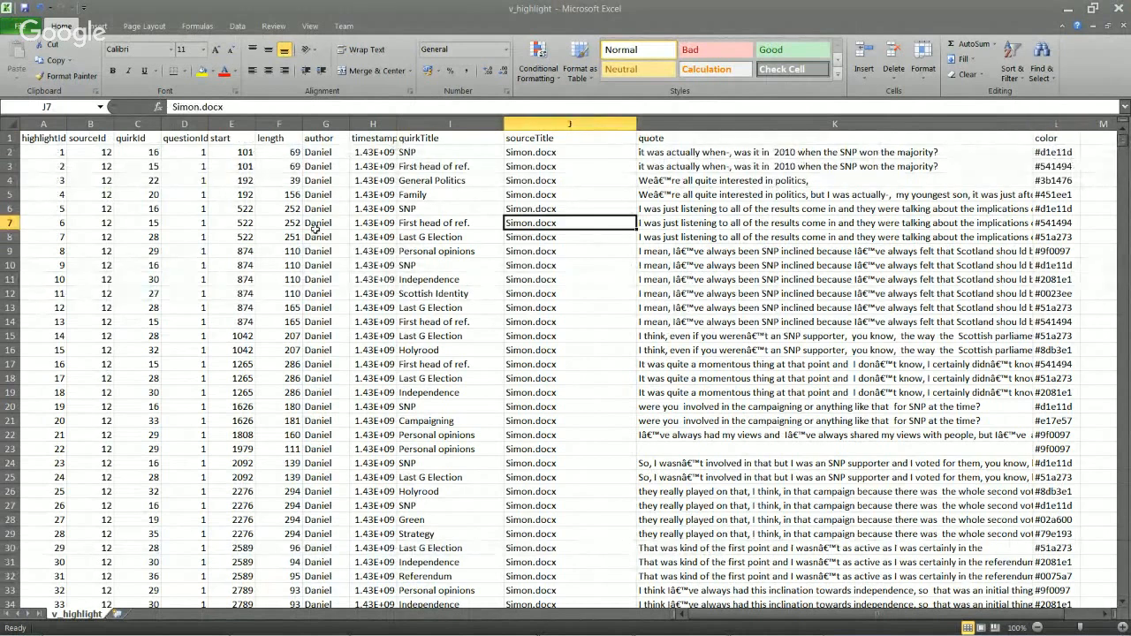
left_click(450, 124)
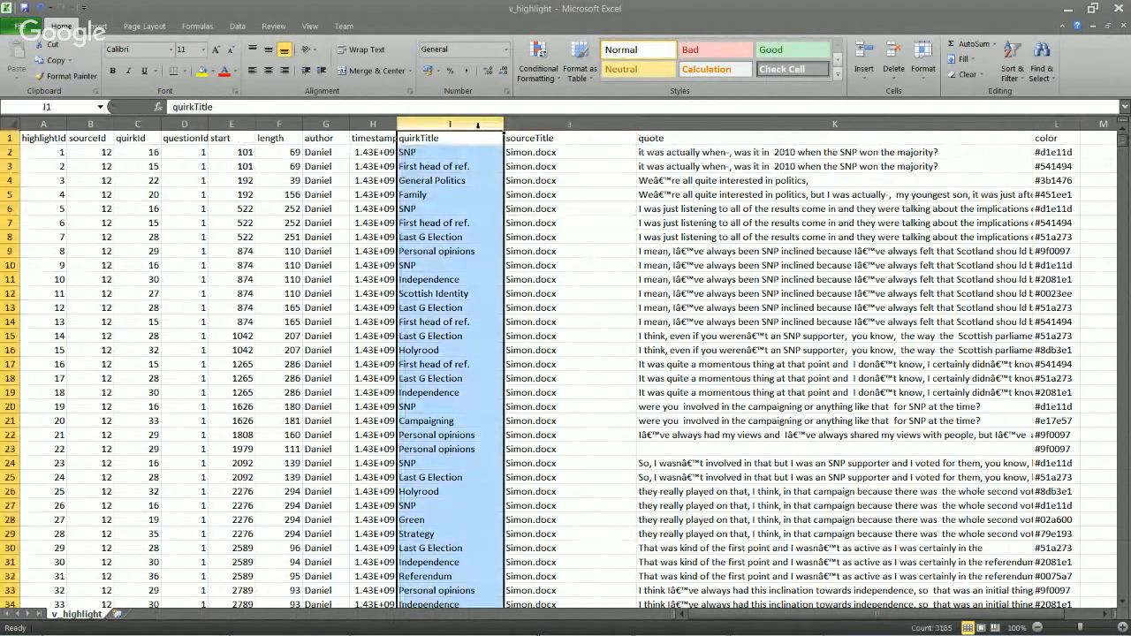
- Sort the v_highlight rows A to Z by quirkTitle, expanding the selection to all columns, and browse the quotes grouped by code
left_click(1012, 69)
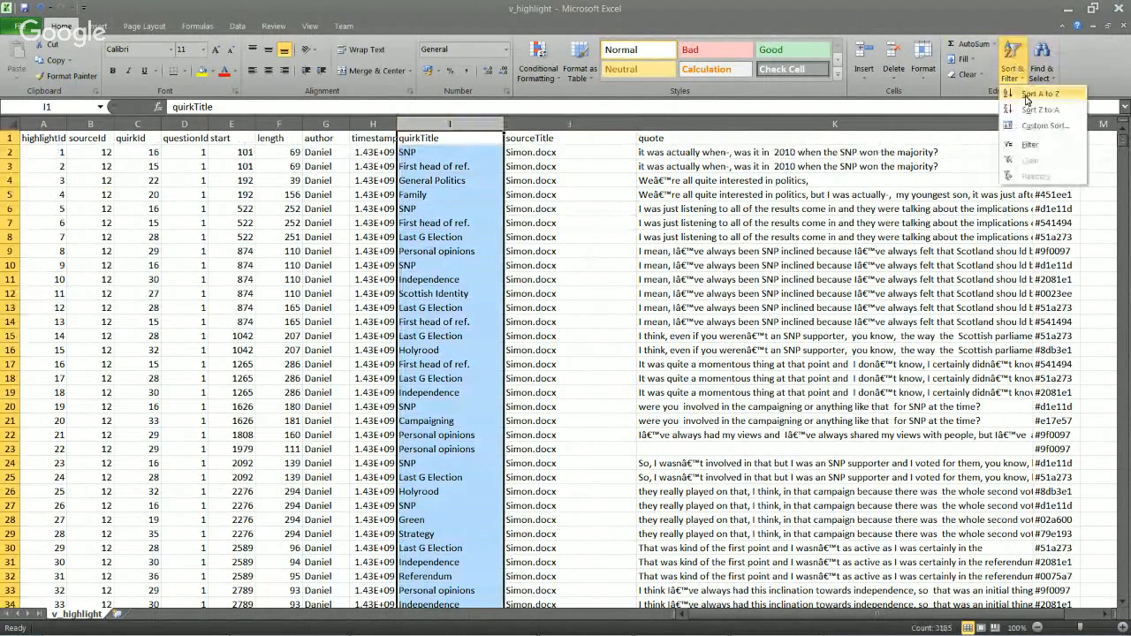
left_click(1031, 99)
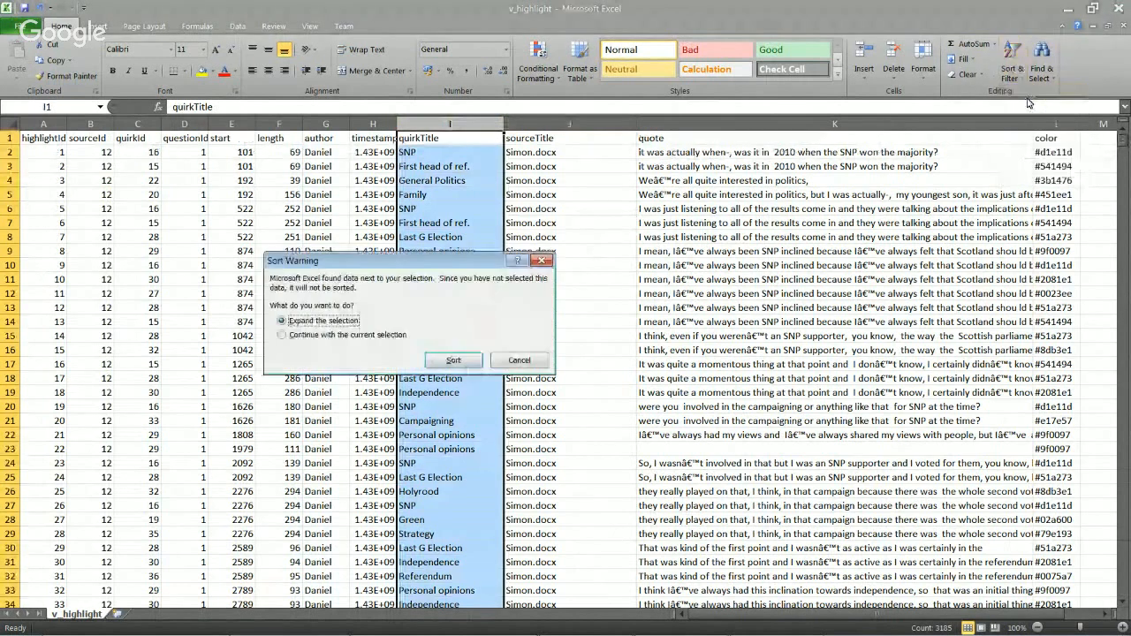
left_click(451, 361)
left_click(435, 237)
scroll(437, 238, "down", 20)
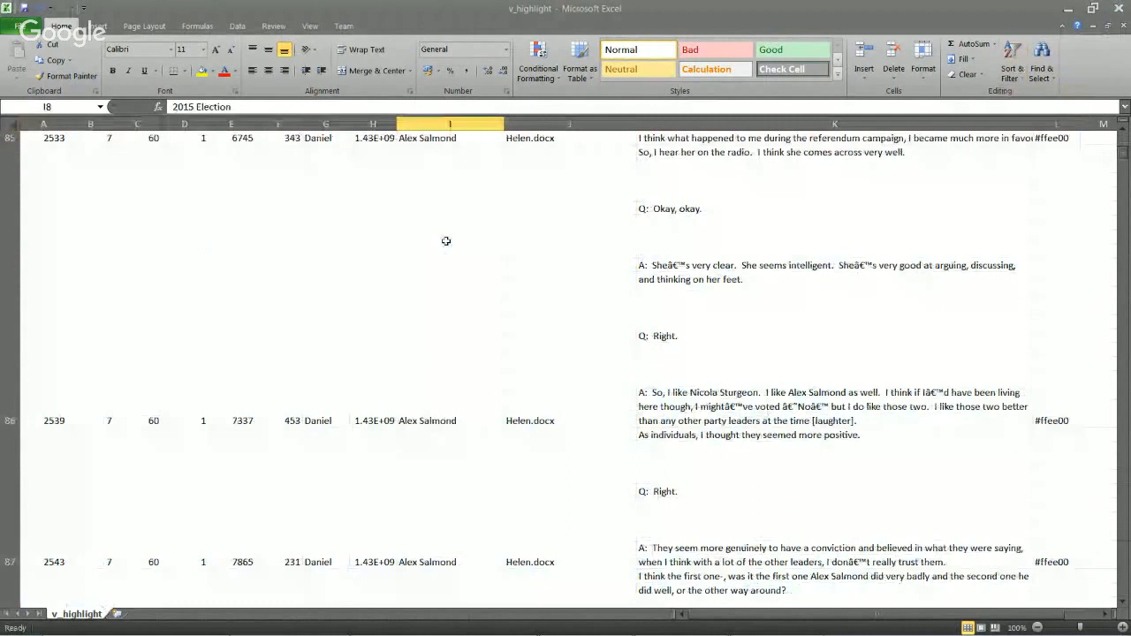
scroll(447, 240, "down", 15)
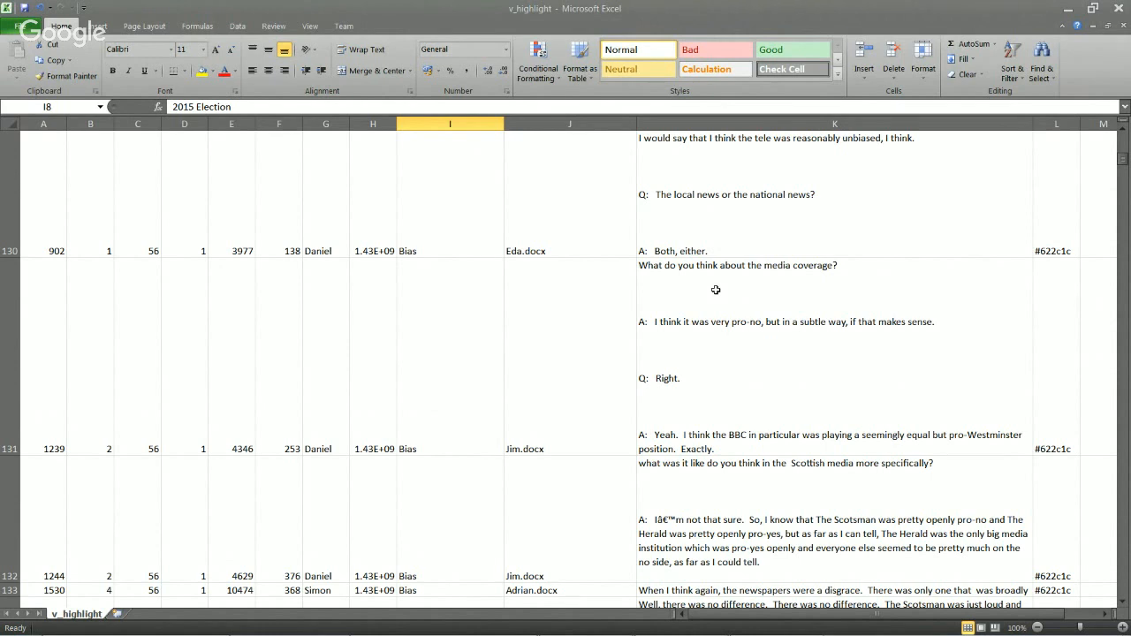
- Minimise the v_highlight workbook and switch back to the referendum coded example project in Quirkos
left_click(1067, 10)
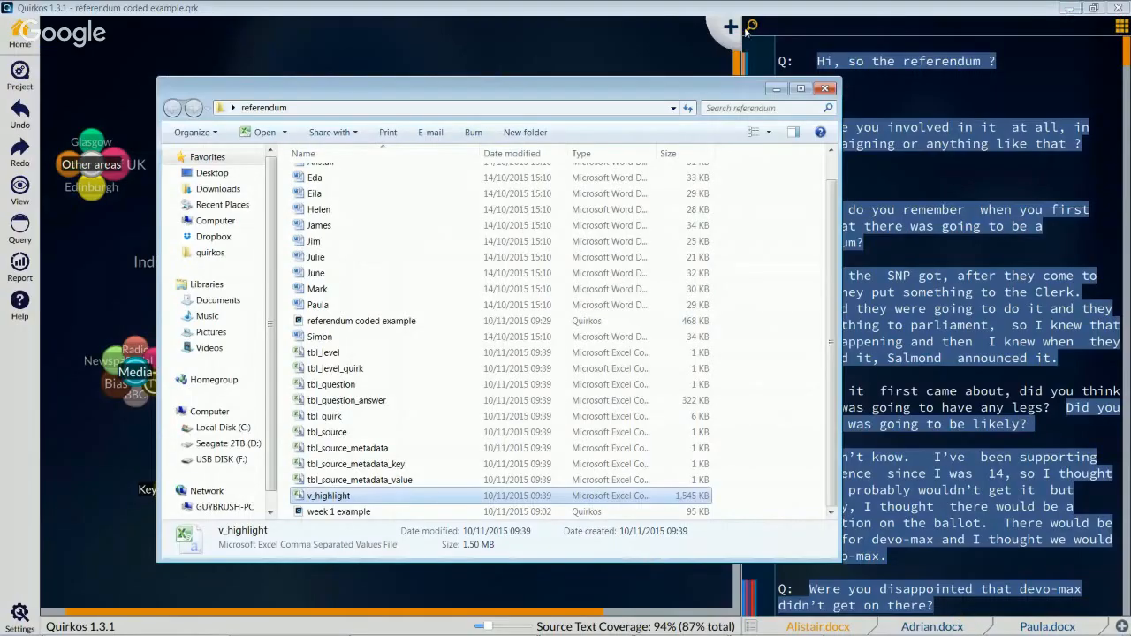
left_click(695, 7)
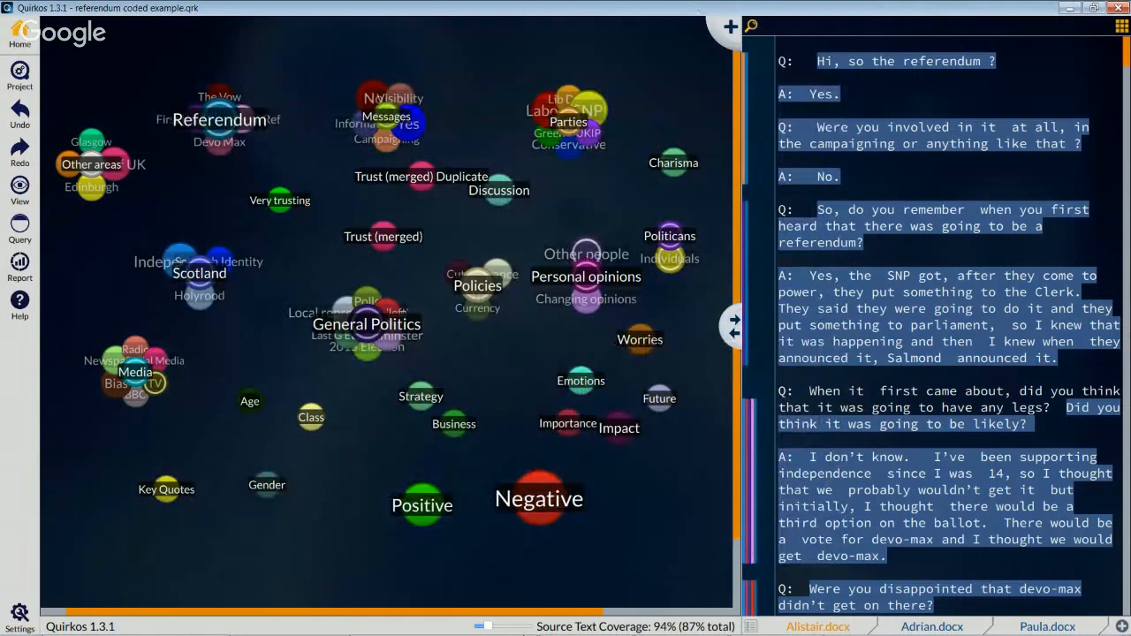
- Check the Google Hangouts broadcast window in Firefox for viewer messages and minimise it to return to Quirkos
mouse_move(519, 629)
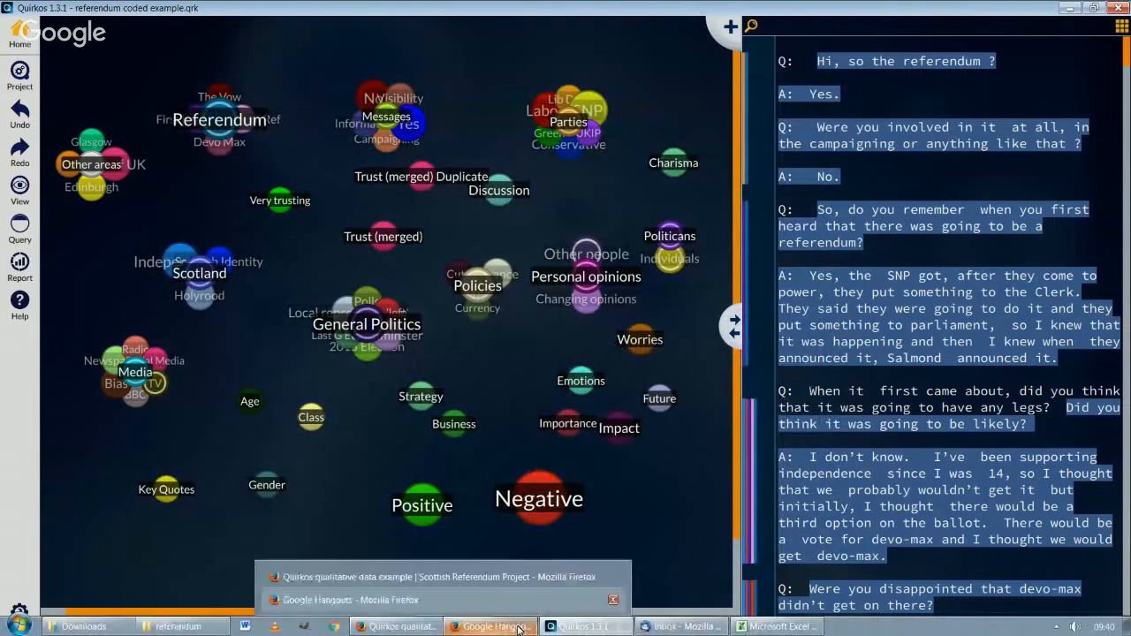
left_click(512, 601)
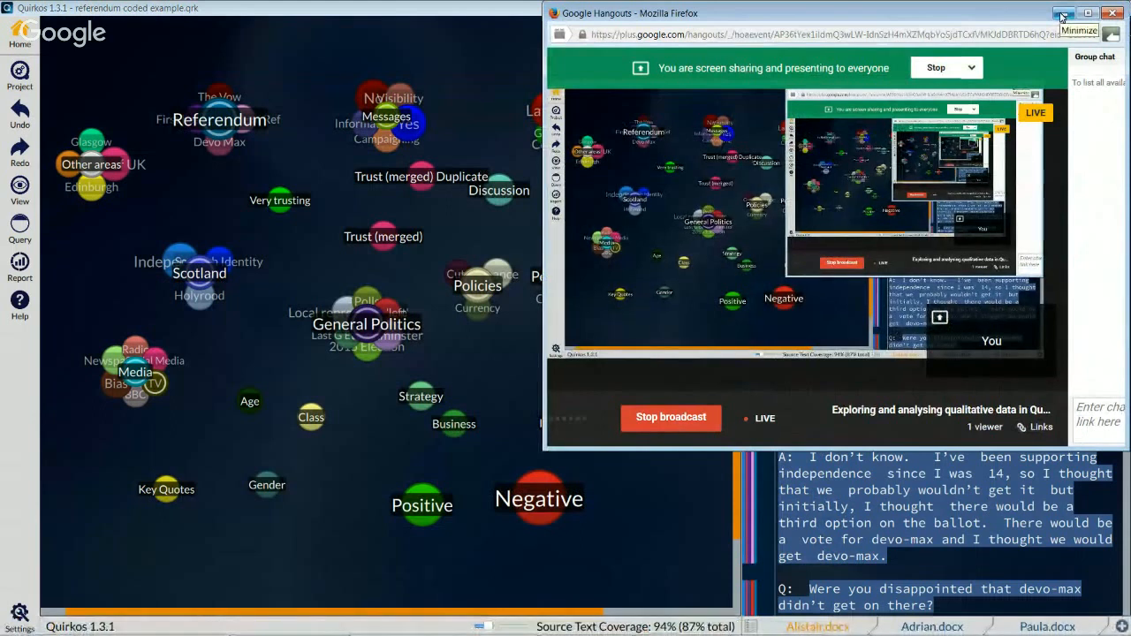
left_click(1063, 15)
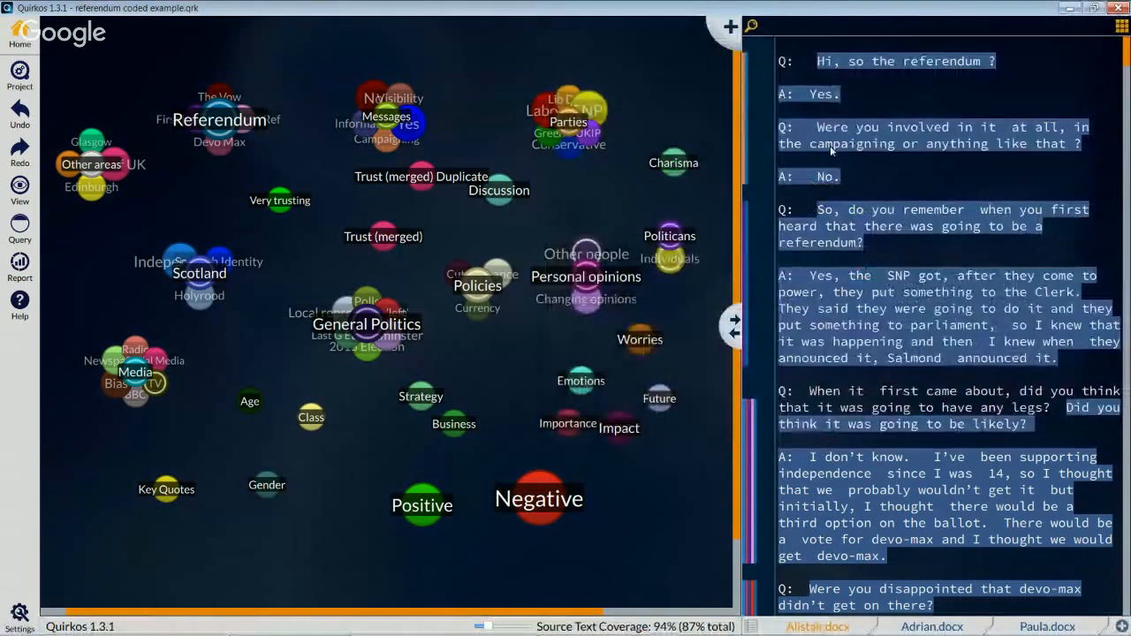